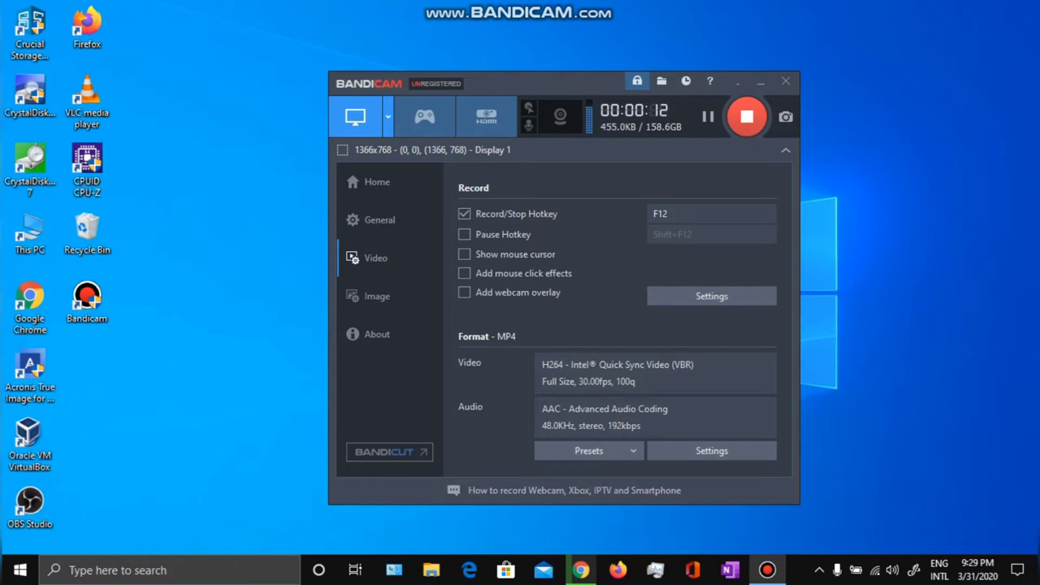
Search Google for 'manjaro' in a new Chrome tab and open the 'Manjaro - enjoy the simplicity' result.
{"action": "left_click", "coordinate": [581, 569]}
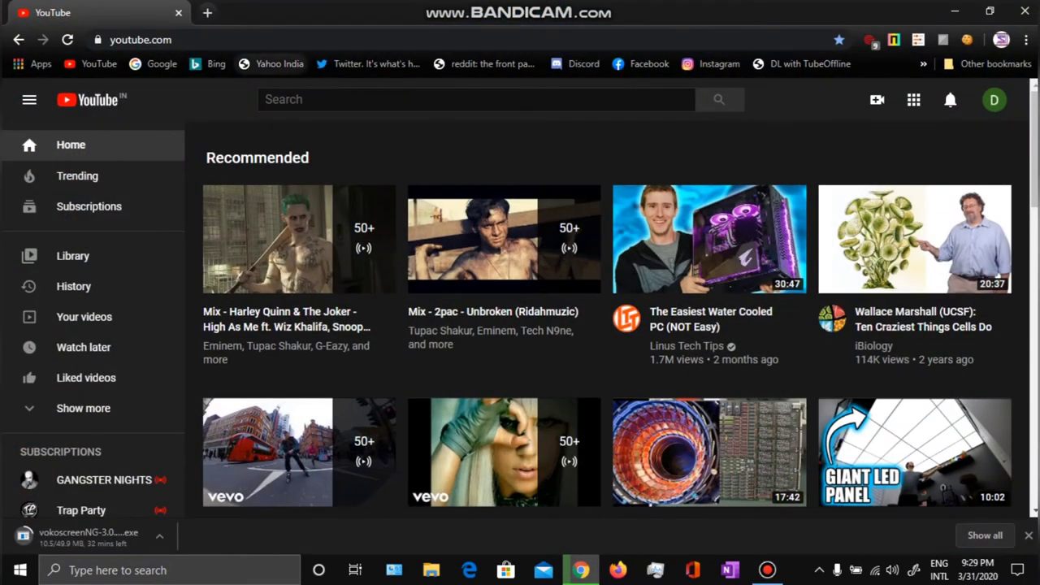
{"action": "left_click", "coordinate": [207, 12]}
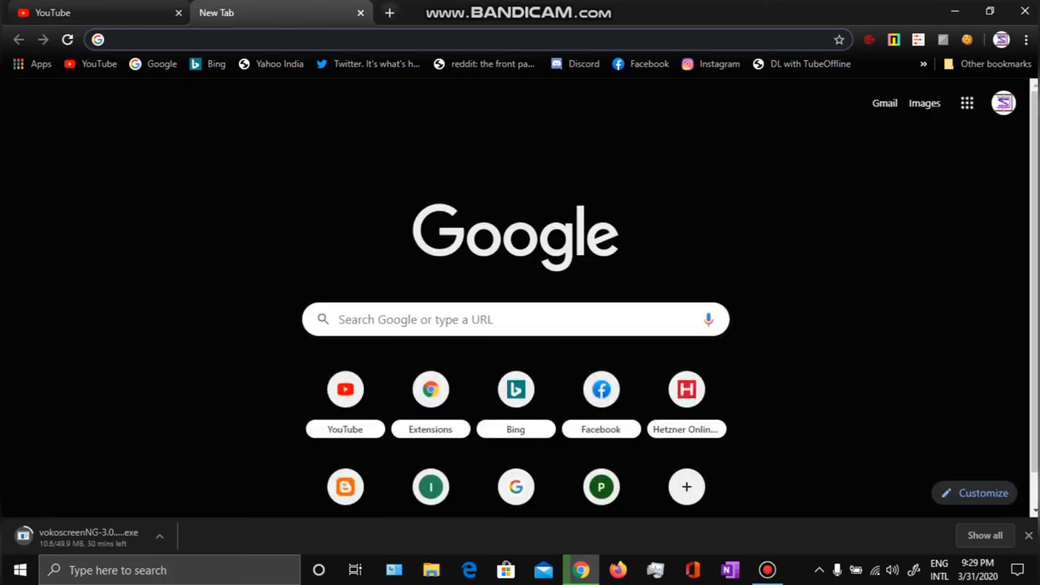
{"action": "type", "text": "ma"}
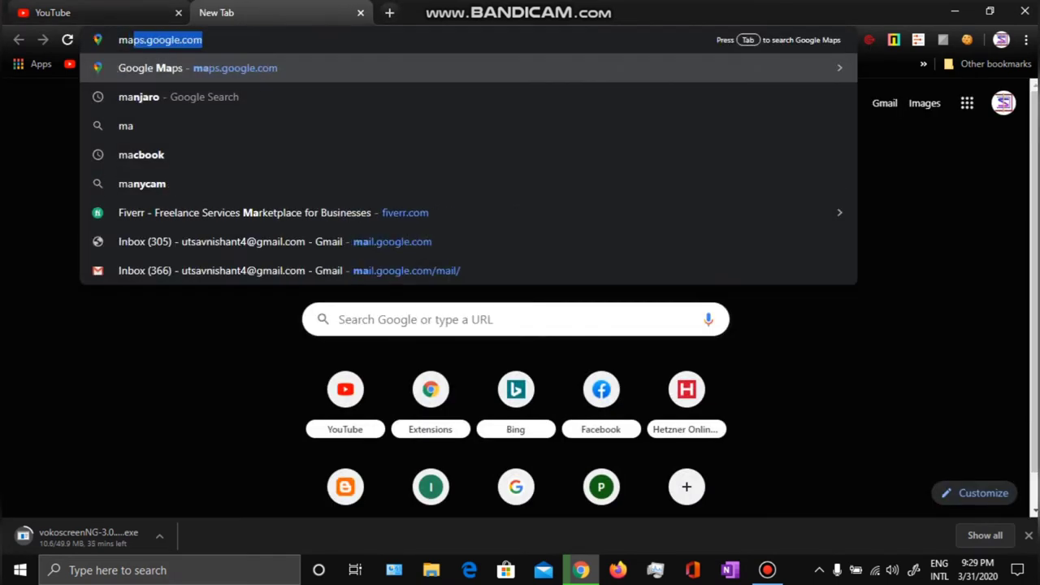
{"action": "type", "text": "nj"}
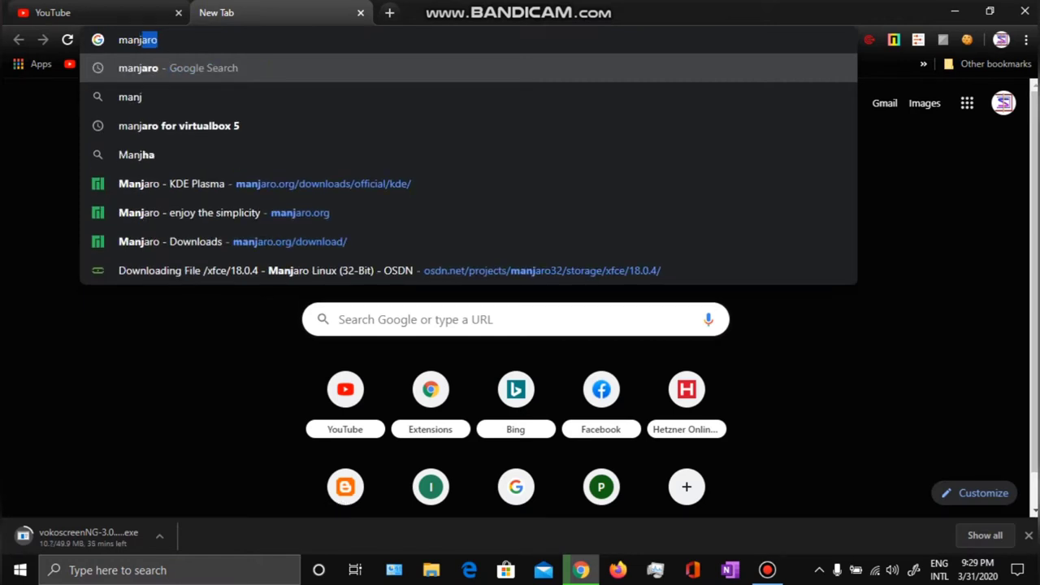
{"action": "key", "text": "Return"}
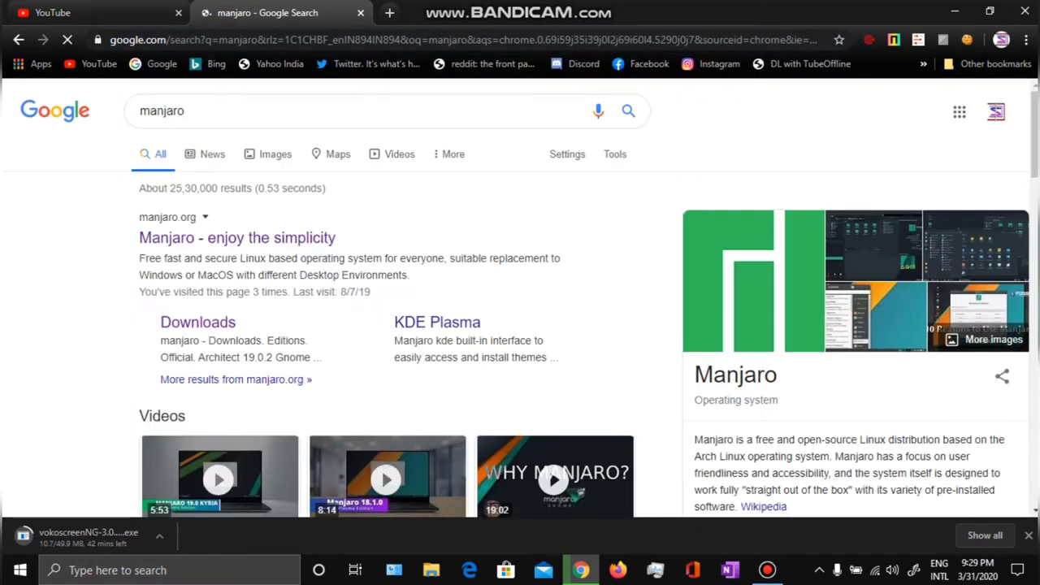
{"action": "left_click", "coordinate": [237, 238]}
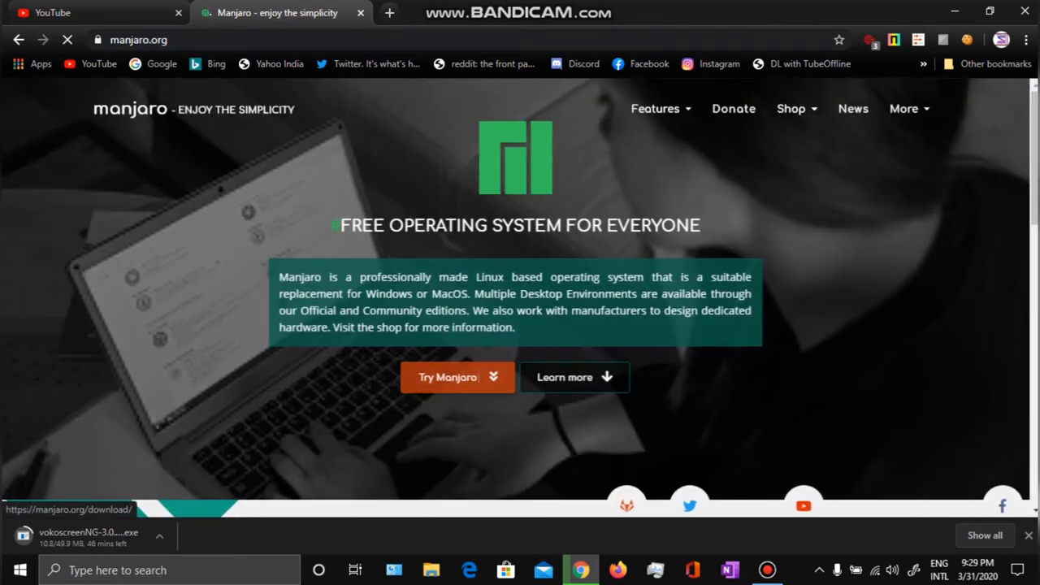
Go to the Manjaro downloads page at manjaro.org/download.
{"action": "left_click", "coordinate": [456, 377]}
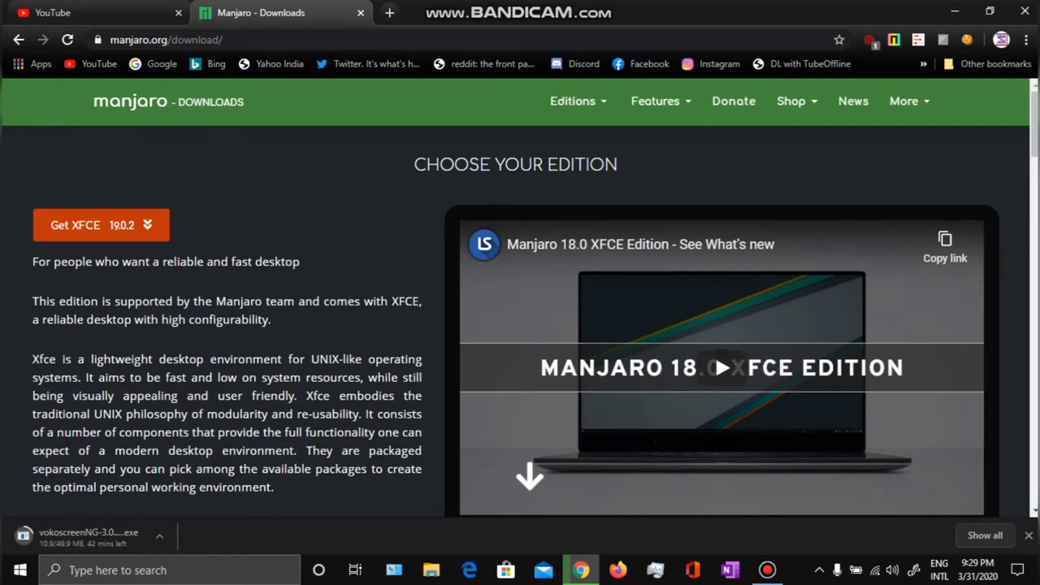
{"action": "scroll", "coordinate": [520, 325], "scroll_direction": "down", "scroll_amount": 5}
{"action": "scroll", "coordinate": [520, 325], "scroll_direction": "up", "scroll_amount": 5}
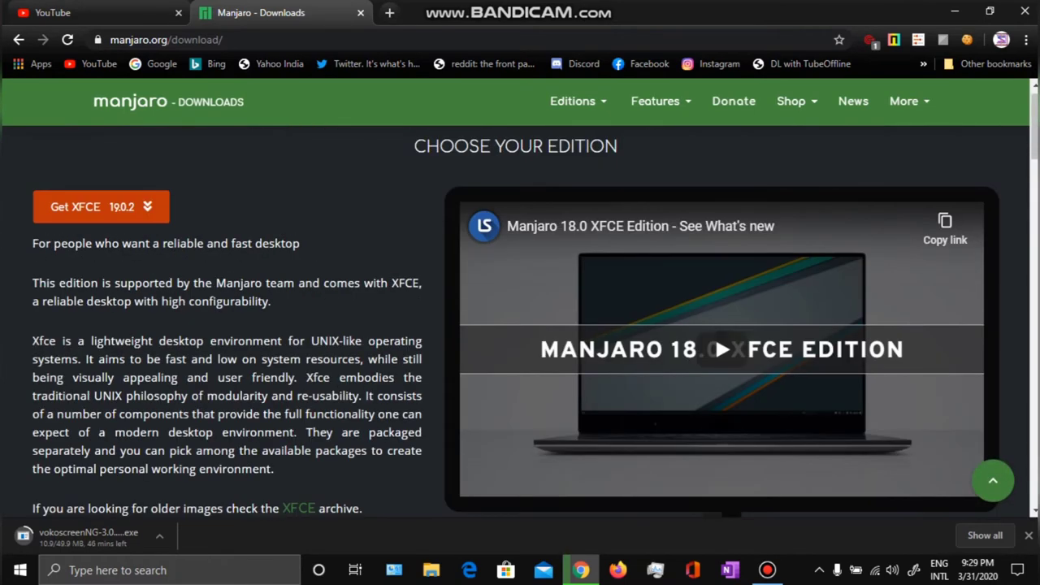
{"action": "scroll", "coordinate": [721, 349], "scroll_direction": "down", "scroll_amount": 5}
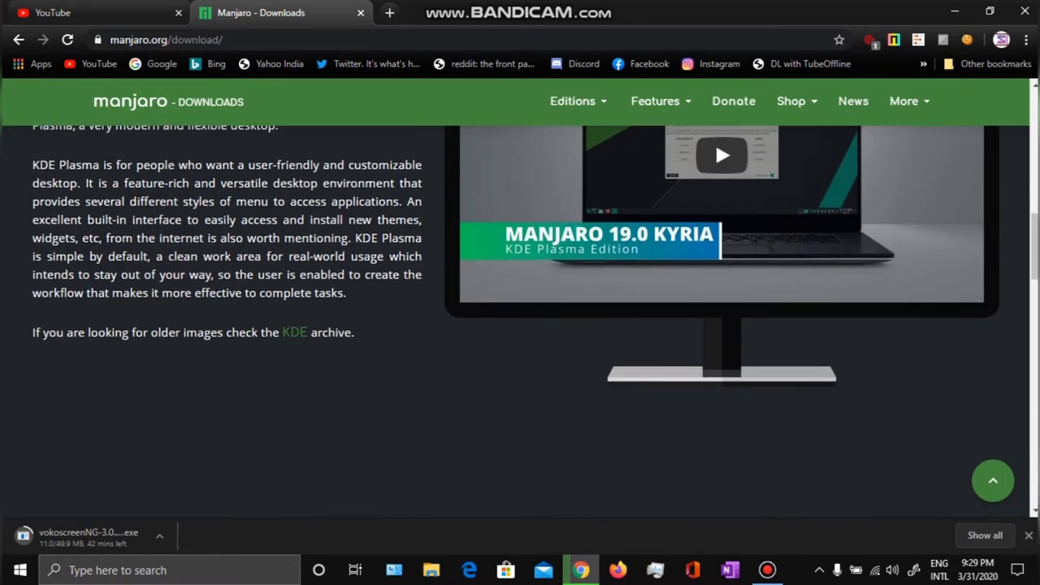
{"action": "scroll", "coordinate": [521, 325], "scroll_direction": "down", "scroll_amount": 15}
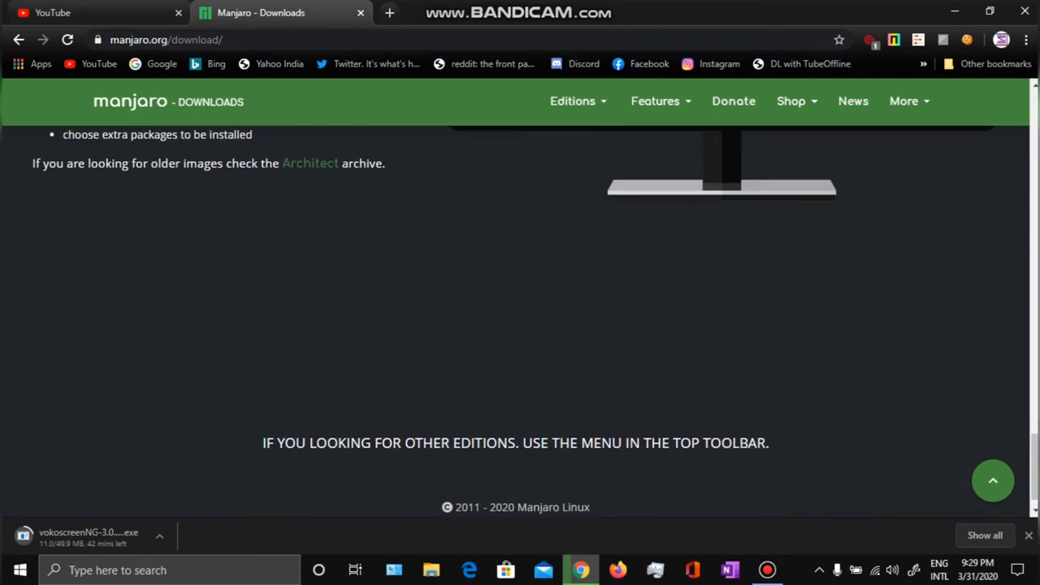
{"action": "scroll", "coordinate": [520, 325], "scroll_direction": "up", "scroll_amount": 20}
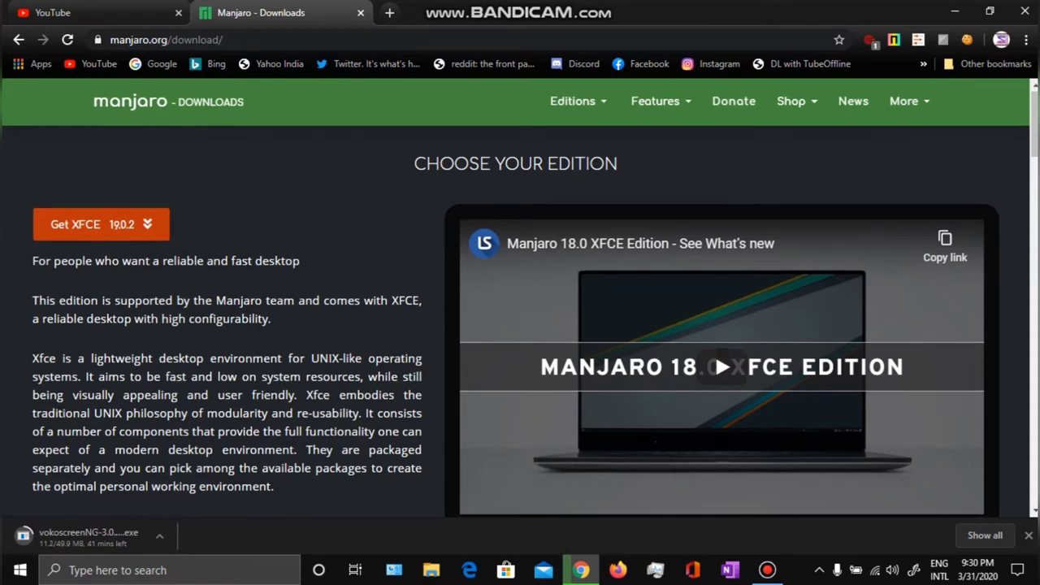
Scroll through the editions list down to the KDE Plasma 19.0.2 section.
{"action": "scroll", "coordinate": [520, 325], "scroll_direction": "down", "scroll_amount": 7}
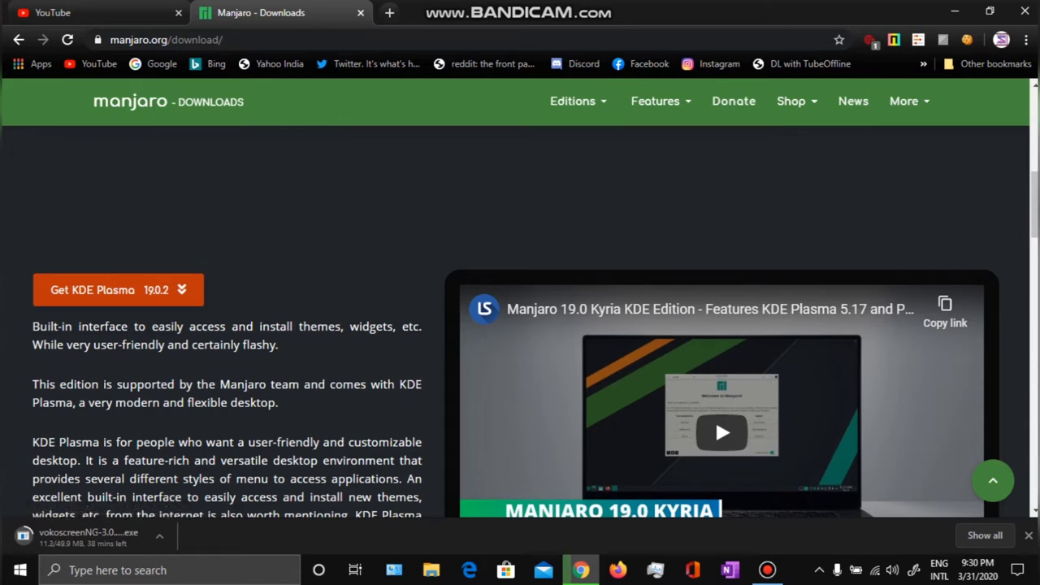
{"action": "scroll", "coordinate": [520, 325], "scroll_direction": "down", "scroll_amount": 7}
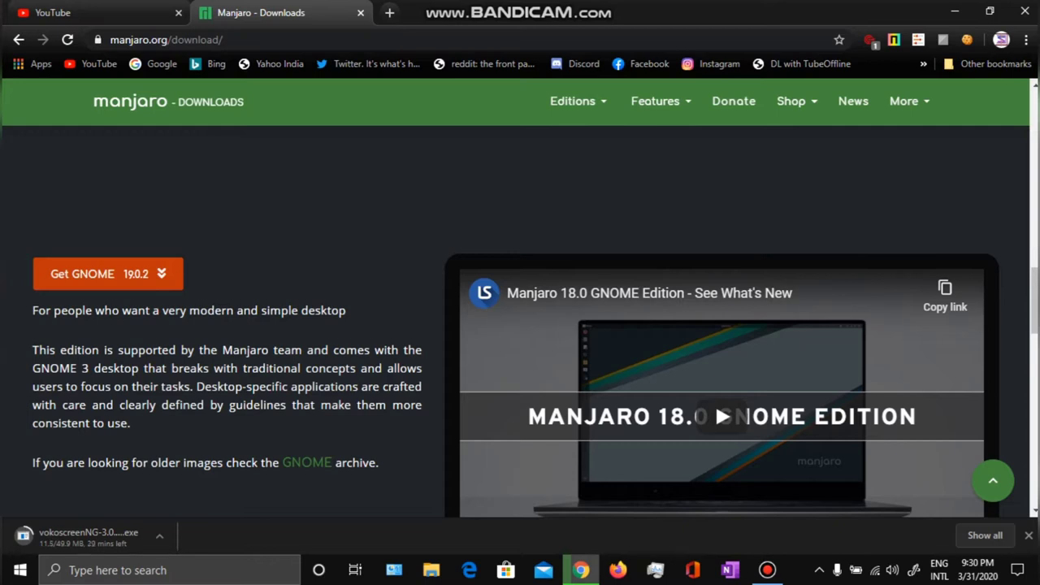
{"action": "scroll", "coordinate": [520, 325], "scroll_direction": "down", "scroll_amount": 6}
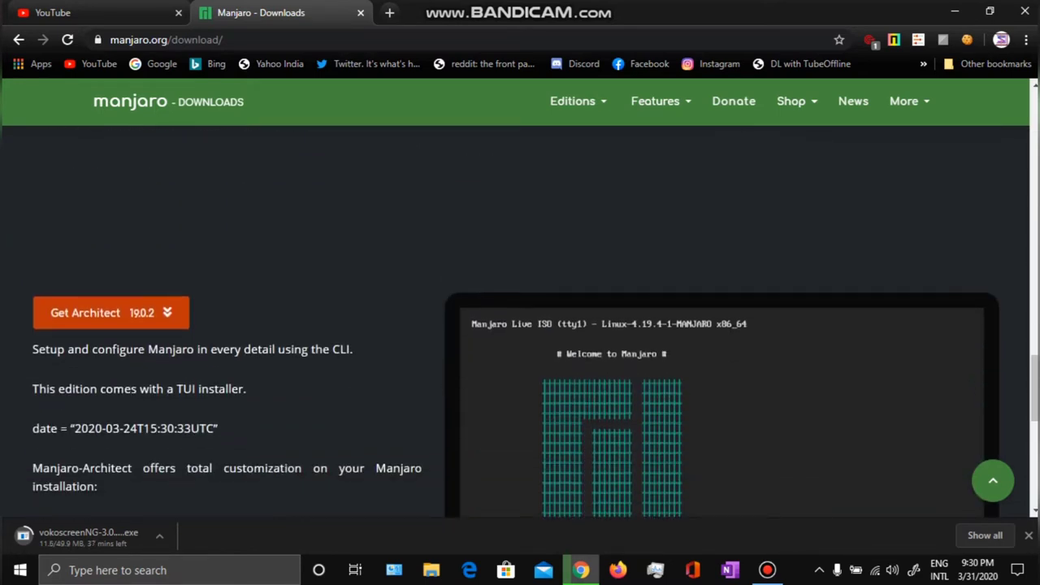
{"action": "scroll", "coordinate": [520, 325], "scroll_direction": "down", "scroll_amount": 2}
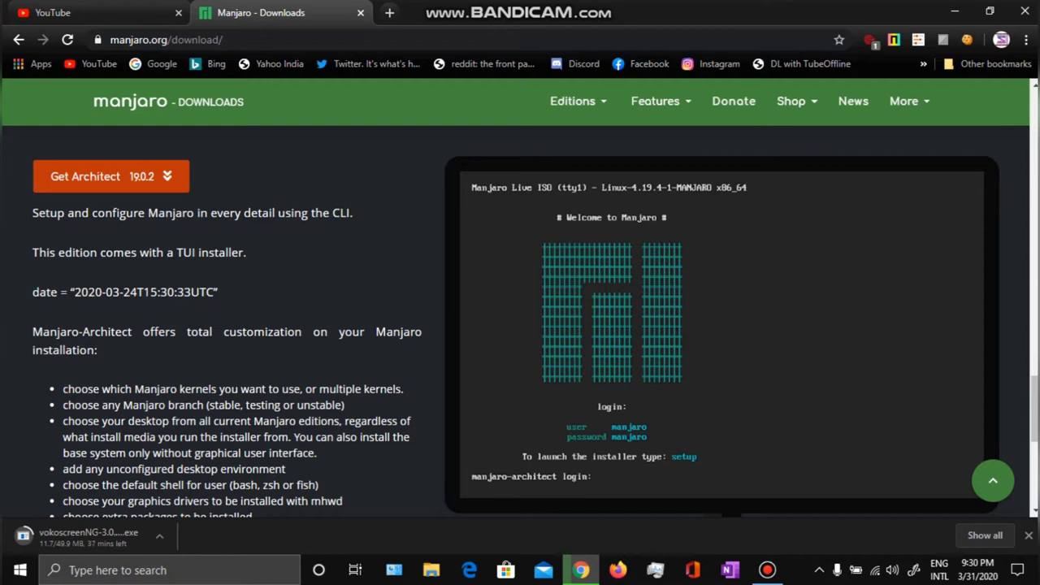
{"action": "left_click", "coordinate": [767, 570]}
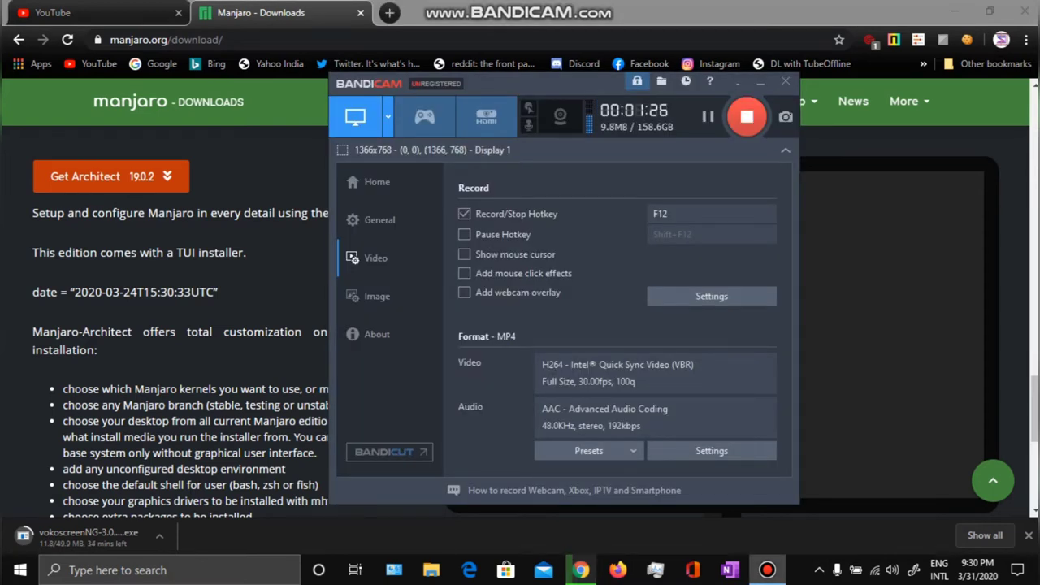
{"action": "left_click", "coordinate": [767, 570]}
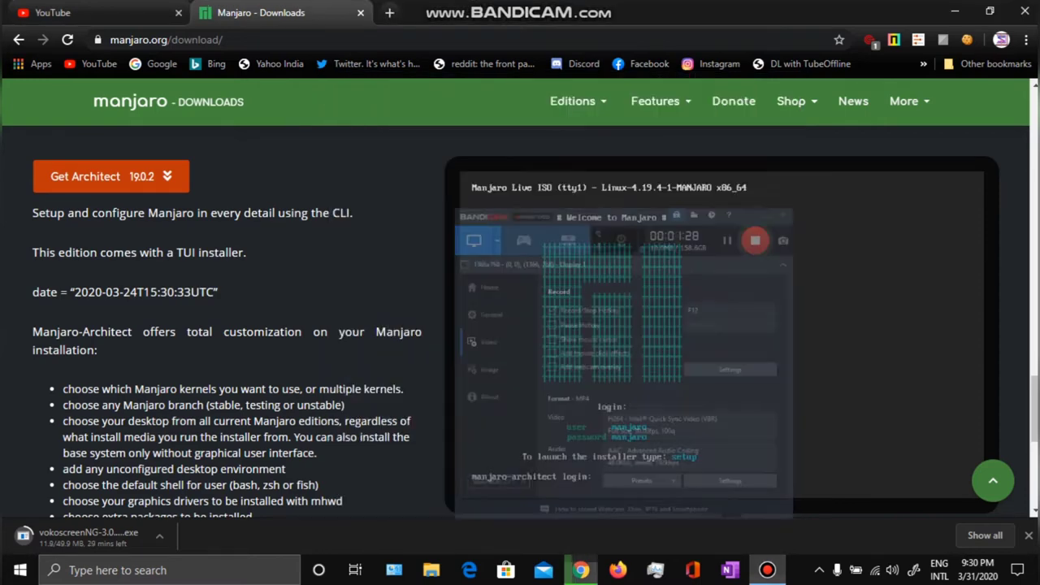
{"action": "scroll", "coordinate": [520, 317], "scroll_direction": "up", "scroll_amount": 15}
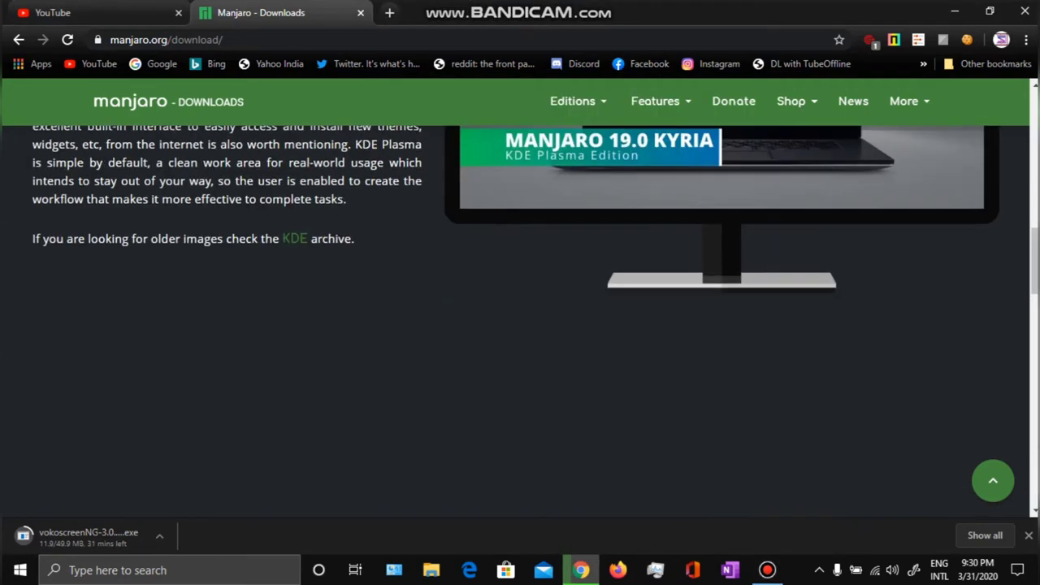
{"action": "scroll", "coordinate": [520, 317], "scroll_direction": "up", "scroll_amount": 1}
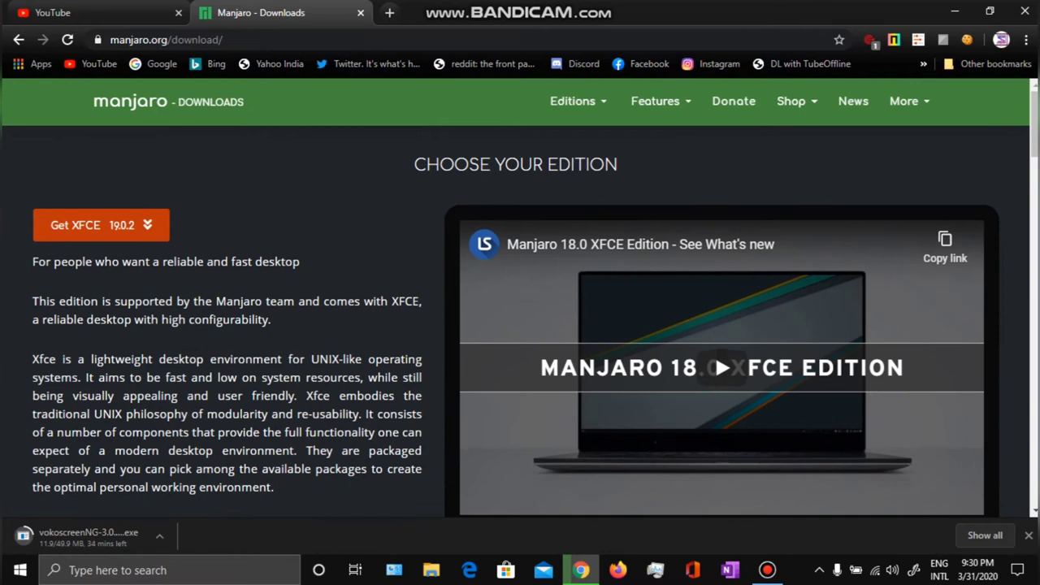
{"action": "scroll", "coordinate": [520, 317], "scroll_direction": "down", "scroll_amount": 7}
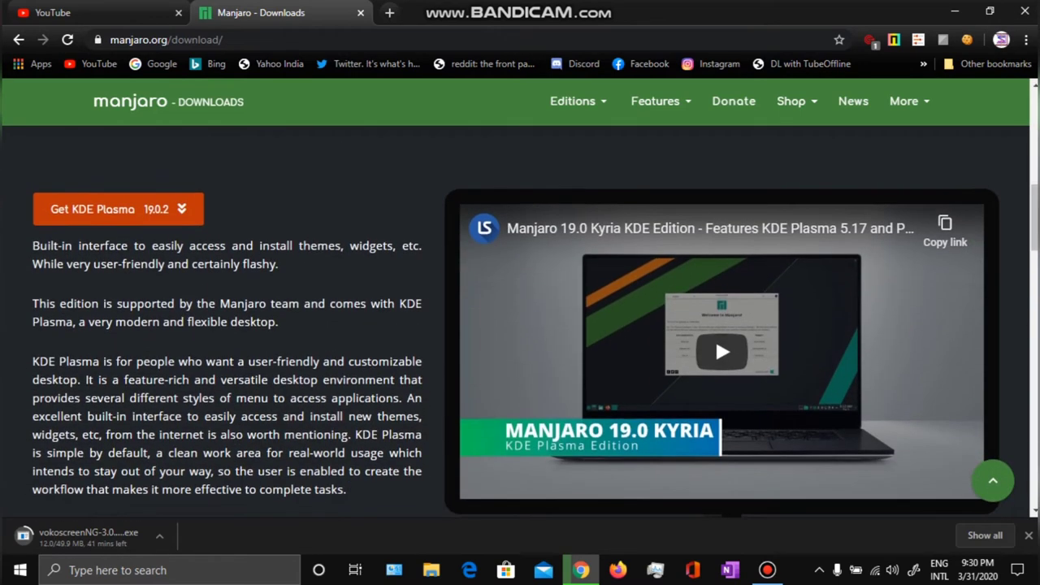
Open the KDE Plasma download page, then browse the legacy 32-bit downloads into the xfce folder.
{"action": "left_click", "coordinate": [118, 209]}
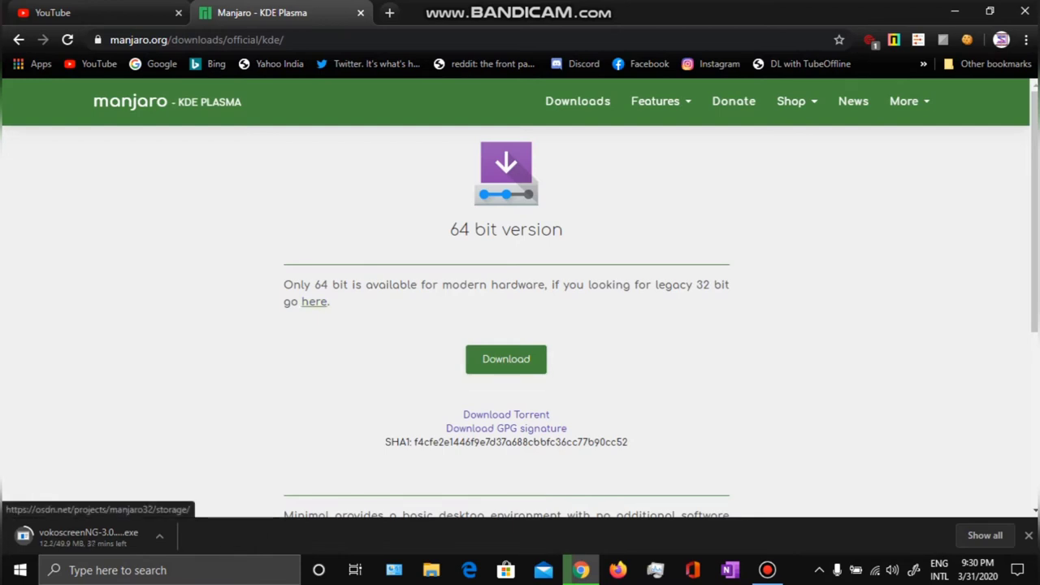
{"action": "left_click", "coordinate": [314, 301]}
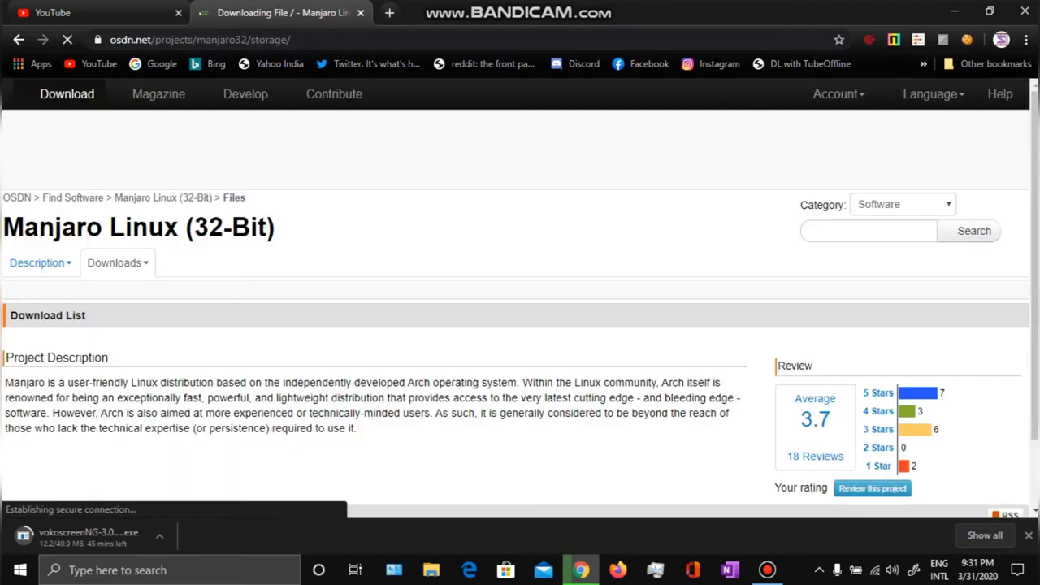
{"action": "scroll", "coordinate": [520, 293], "scroll_direction": "down", "scroll_amount": 3}
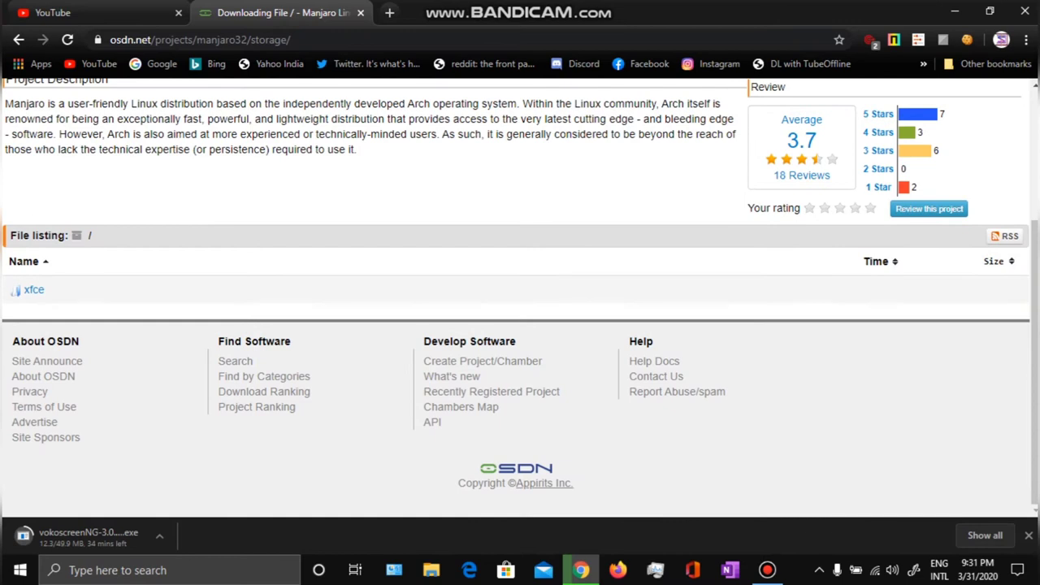
{"action": "left_click", "coordinate": [33, 291]}
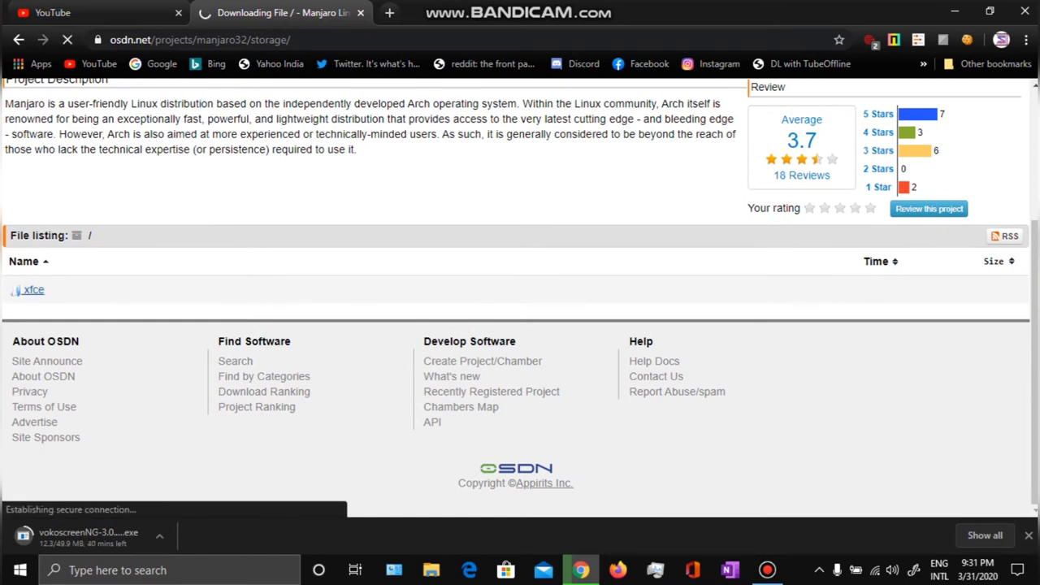
In the 18.0.4 folder, cancel the 32-bit xfce minimal ISO download and return to the KDE Plasma page.
{"action": "scroll", "coordinate": [520, 293], "scroll_direction": "down", "scroll_amount": 4}
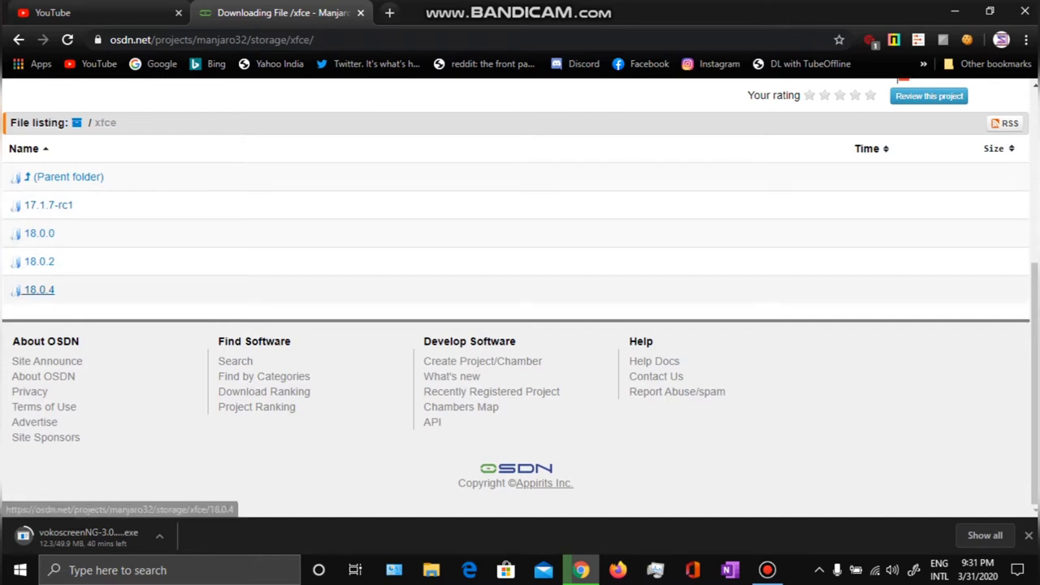
{"action": "left_click", "coordinate": [39, 290]}
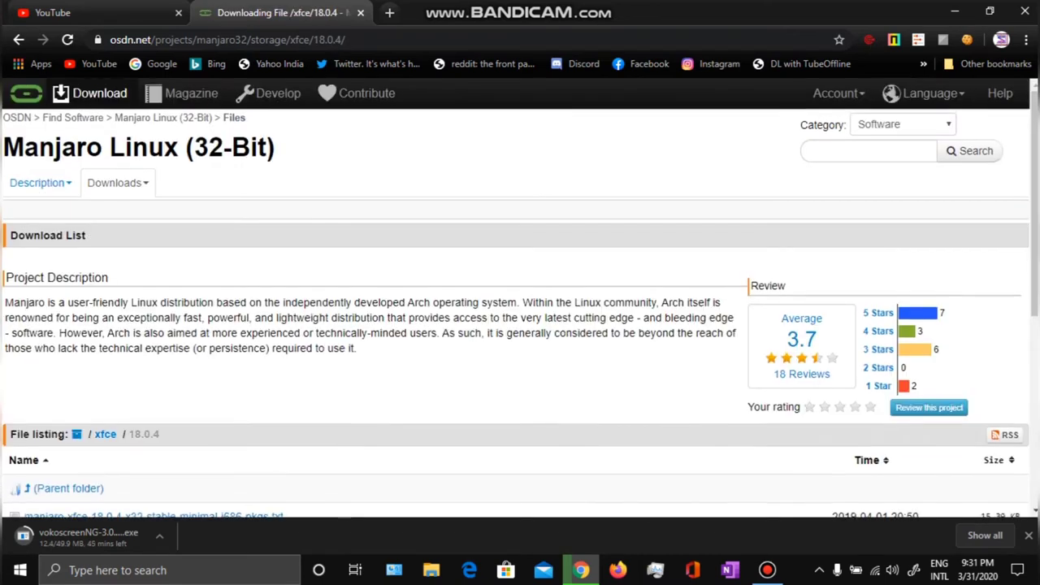
{"action": "scroll", "coordinate": [520, 326], "scroll_direction": "down", "scroll_amount": 5}
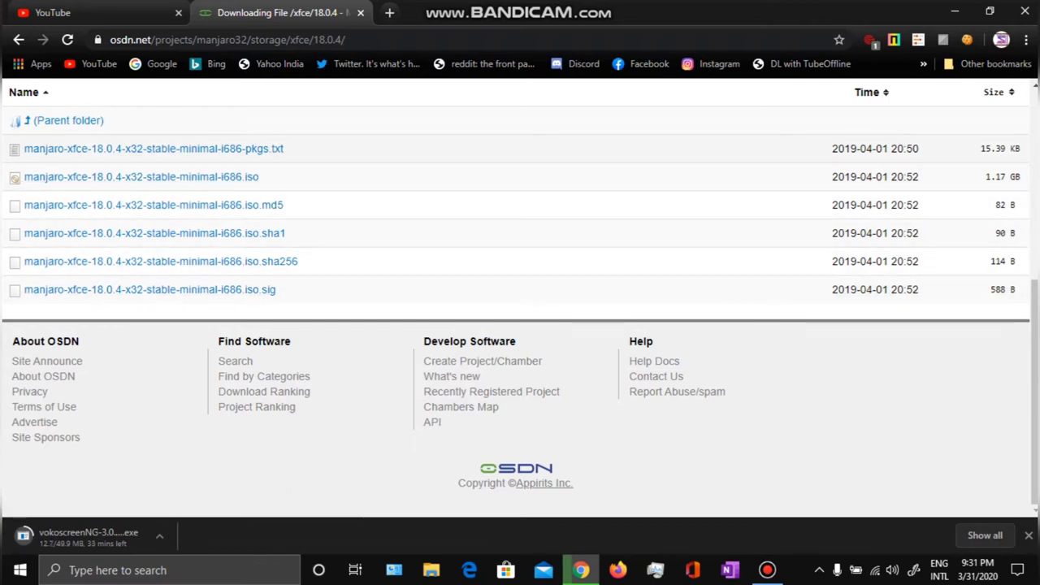
{"action": "left_click", "coordinate": [138, 176]}
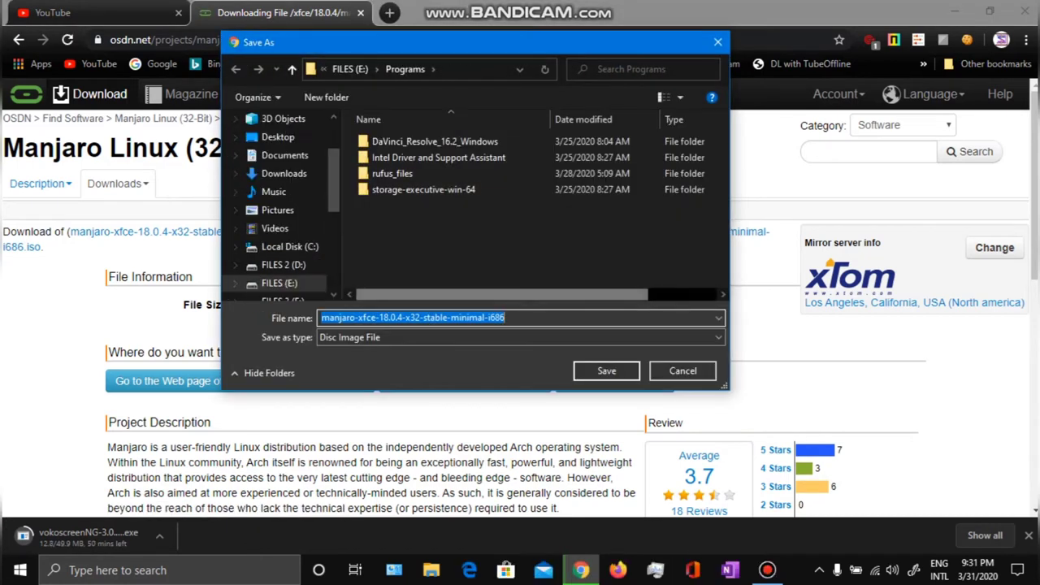
{"action": "left_click", "coordinate": [682, 371]}
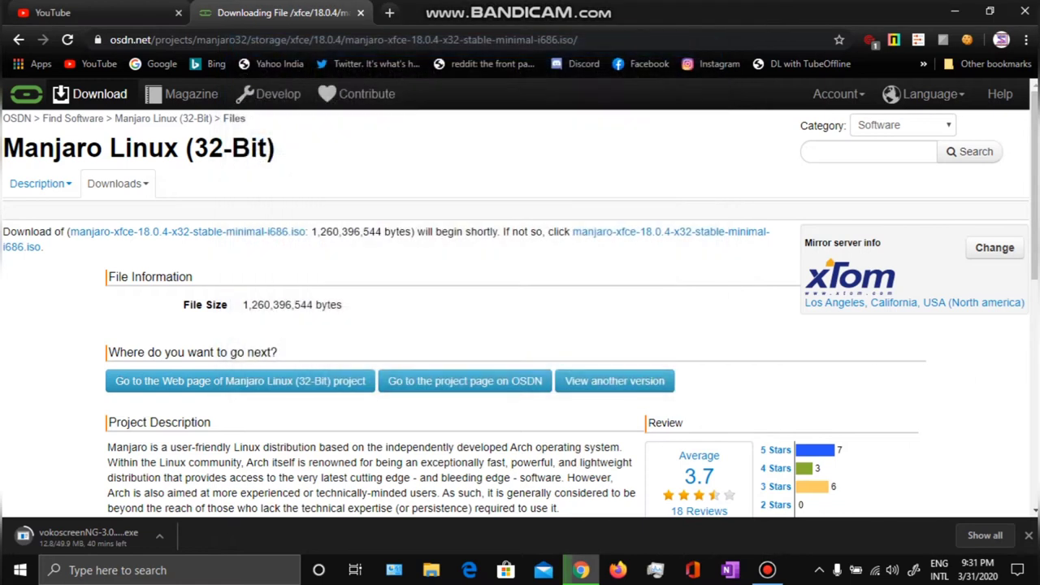
{"action": "key", "text": "alt+Left"}
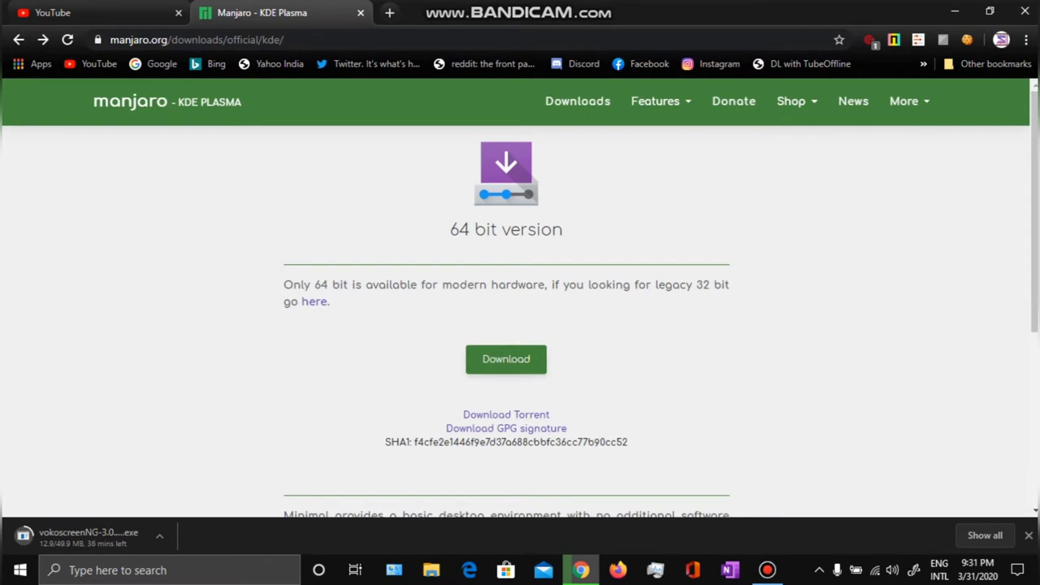
Start the 64-bit KDE ISO download, dismissing the acknowledgments notice, to reach the OSDN mirror page.
{"action": "left_click", "coordinate": [506, 359]}
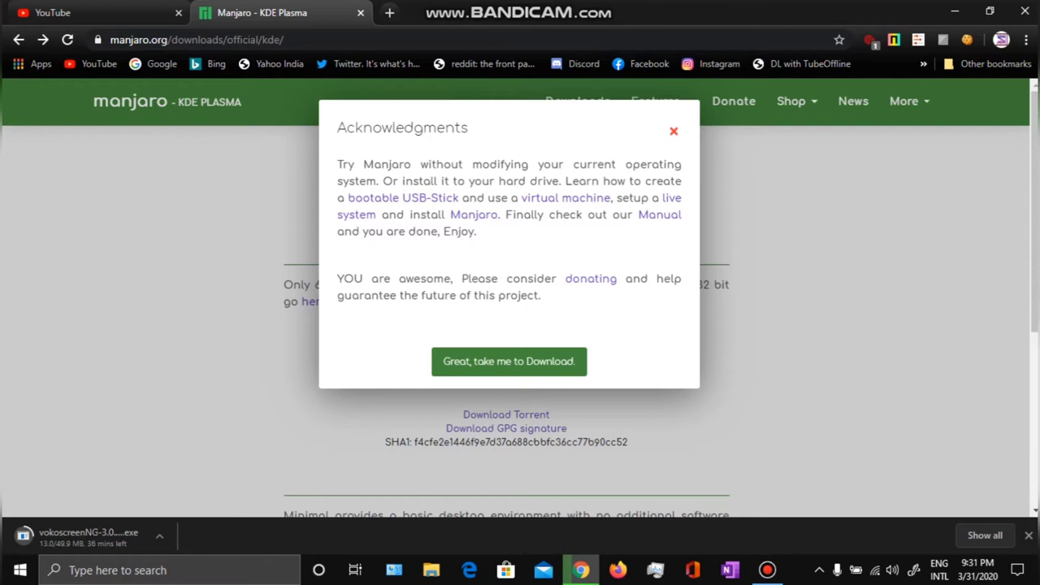
{"action": "left_click", "coordinate": [509, 361]}
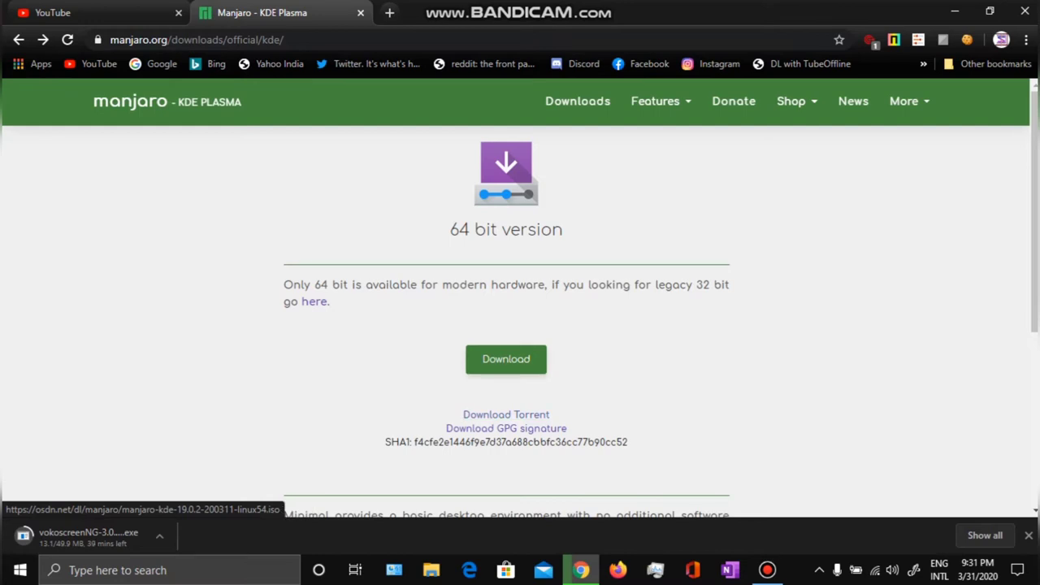
{"action": "left_click", "coordinate": [506, 359]}
{"action": "left_click", "coordinate": [509, 360]}
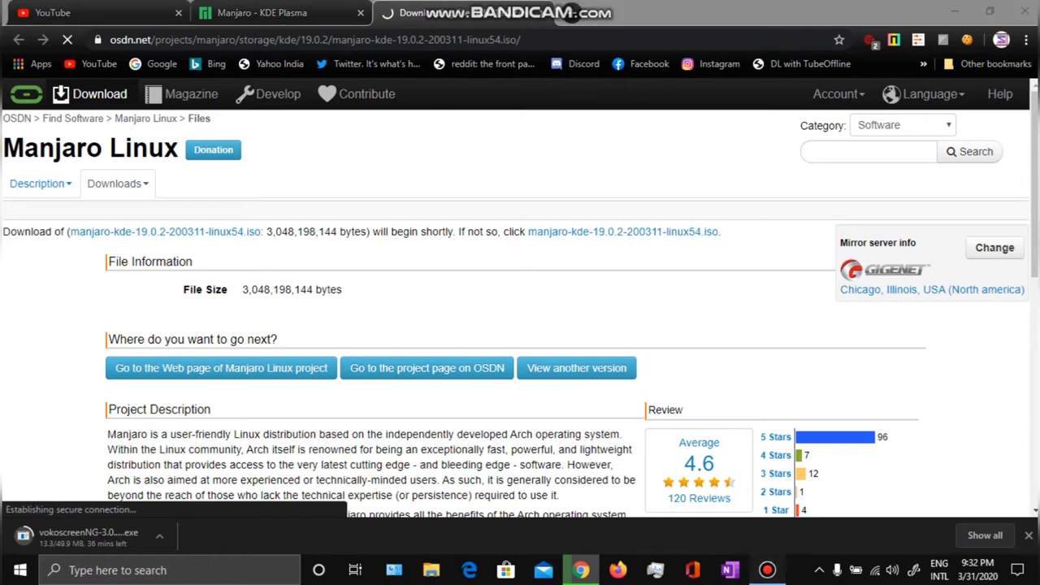
Check the ISO folder on FILES (E:) in the save dialog, then cancel saving another copy.
{"action": "left_click", "coordinate": [767, 570]}
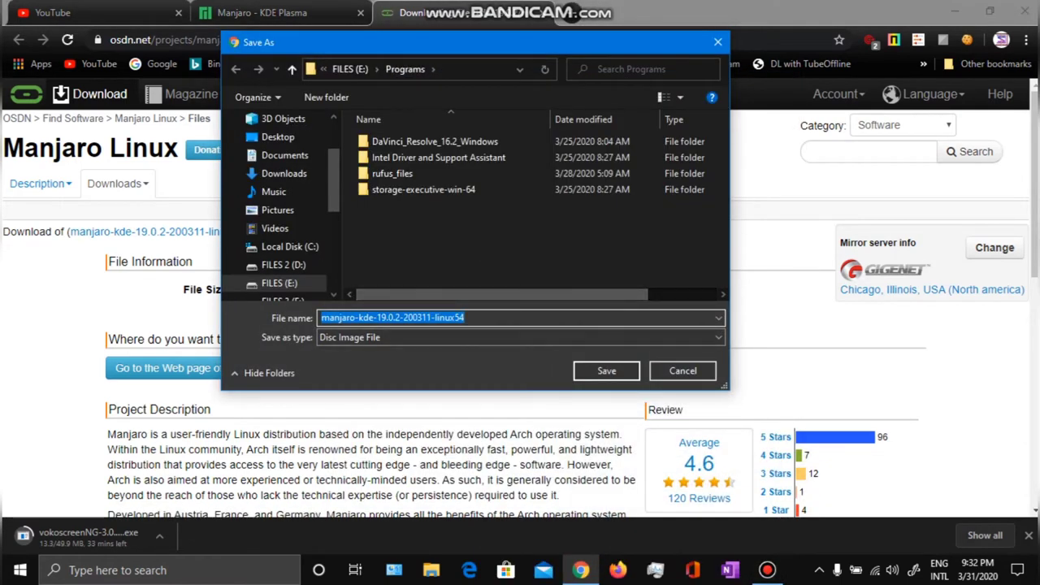
{"action": "scroll", "coordinate": [281, 204], "scroll_direction": "down", "scroll_amount": 2}
{"action": "left_click", "coordinate": [279, 210]}
{"action": "double_click", "coordinate": [379, 157]}
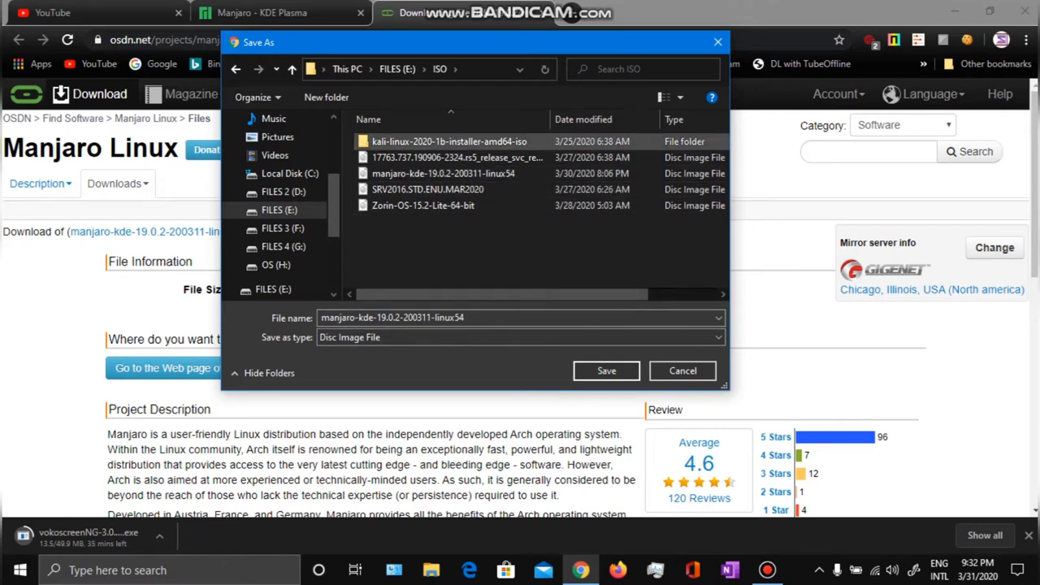
{"action": "left_click", "coordinate": [683, 371]}
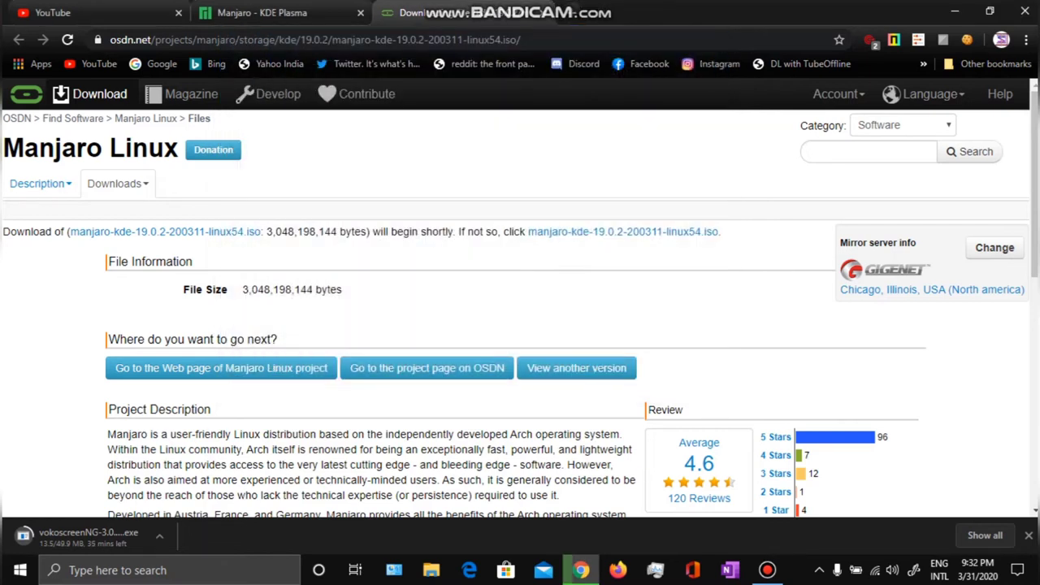
Close the OSDN, KDE Plasma and YouTube tabs, keep the download running, and minimize Chrome.
{"action": "key", "text": "ctrl+w"}
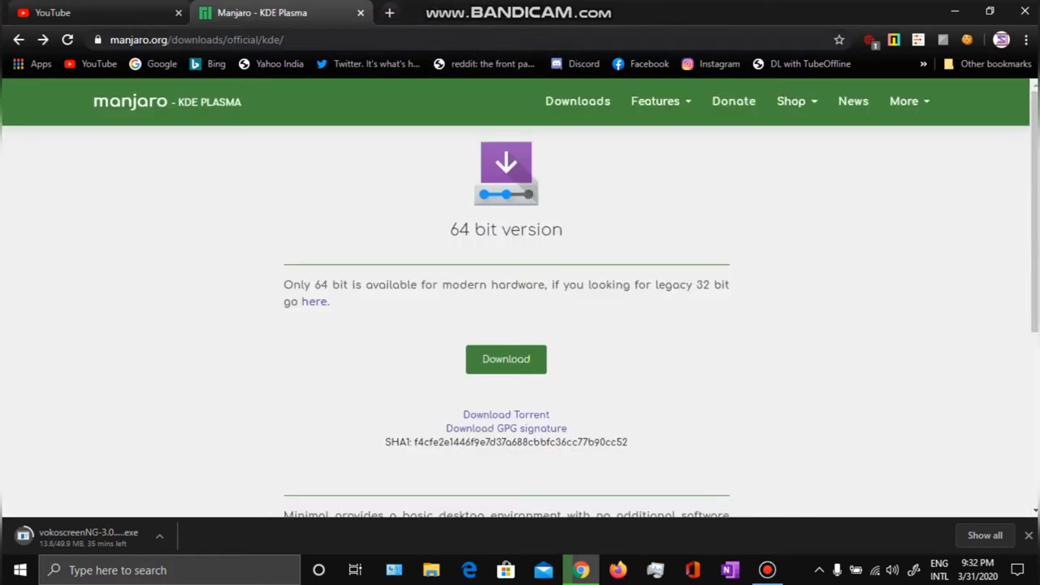
{"action": "key", "text": "ctrl+w"}
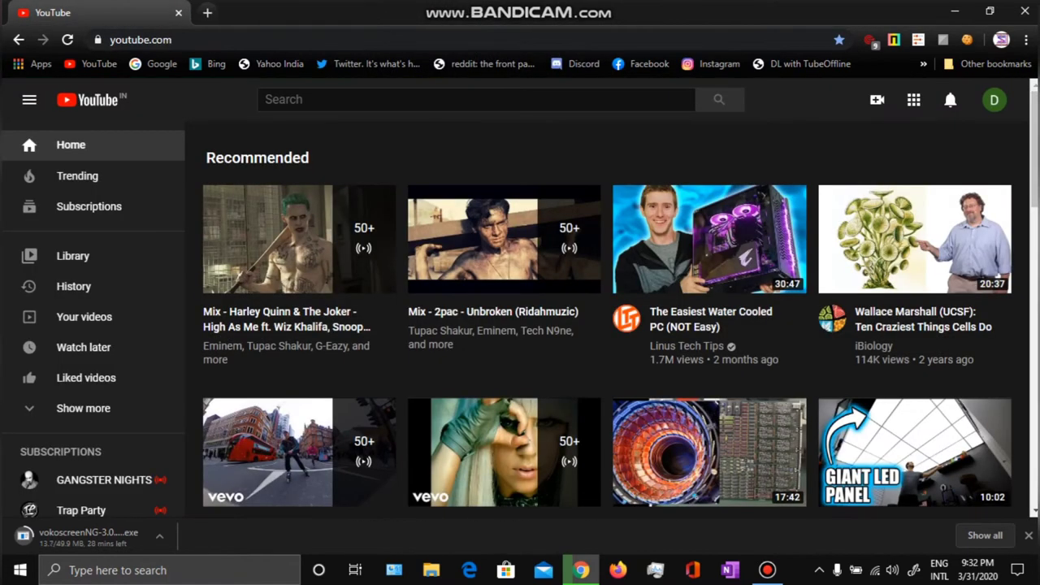
{"action": "key", "text": "ctrl+w"}
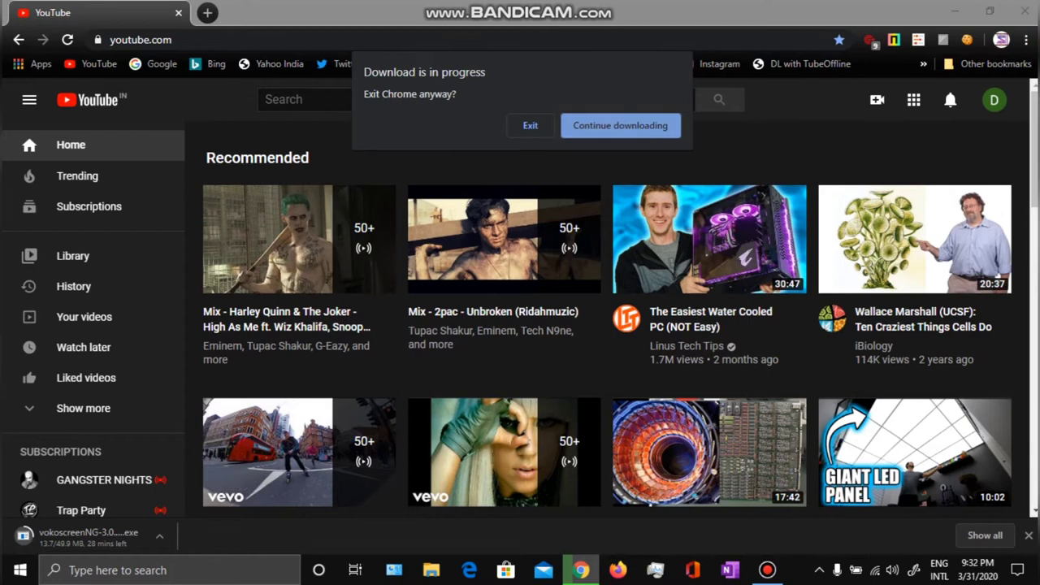
{"action": "key", "text": "Return"}
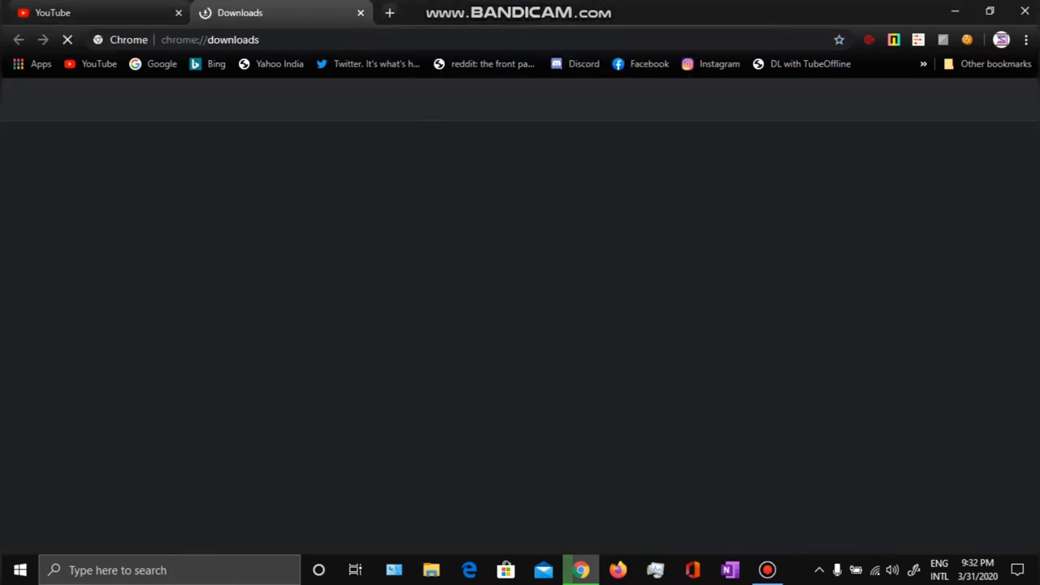
{"action": "left_click", "coordinate": [179, 12]}
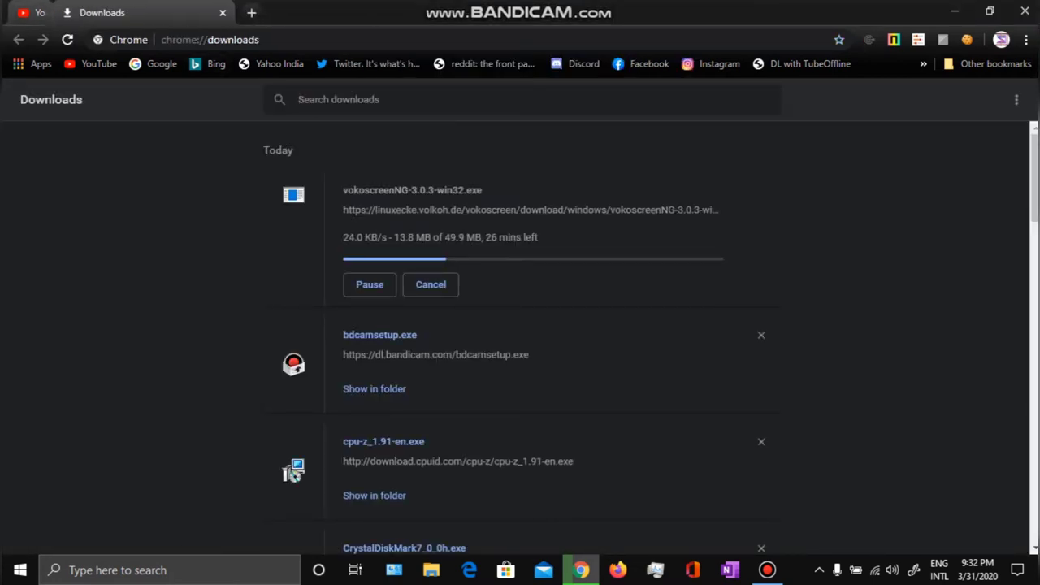
{"action": "left_click", "coordinate": [955, 12]}
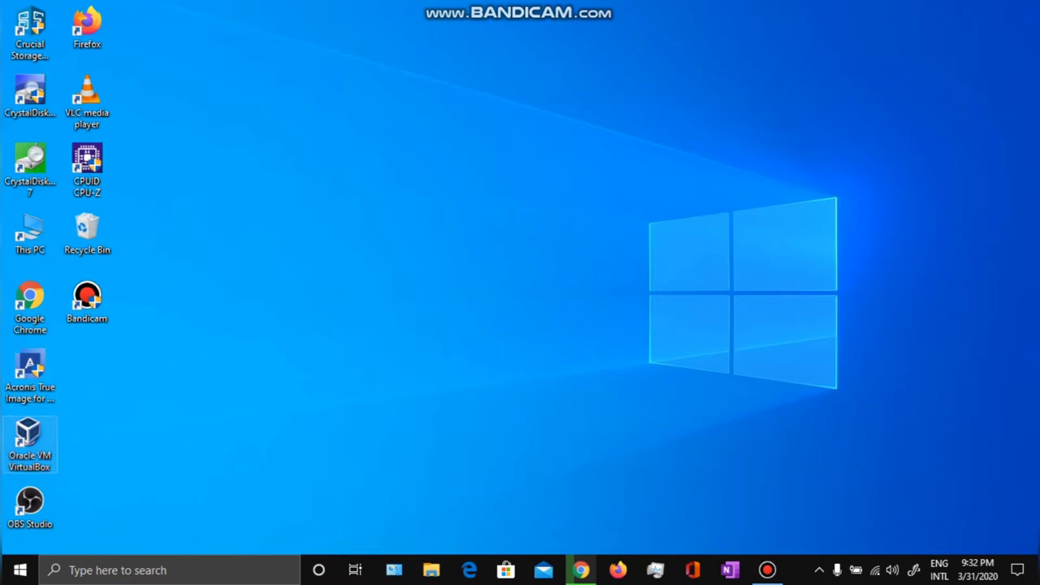
Launch VirtualBox and remove the old Manjaro VM, leaving only KALI and SERVER.
{"action": "double_click", "coordinate": [29, 443]}
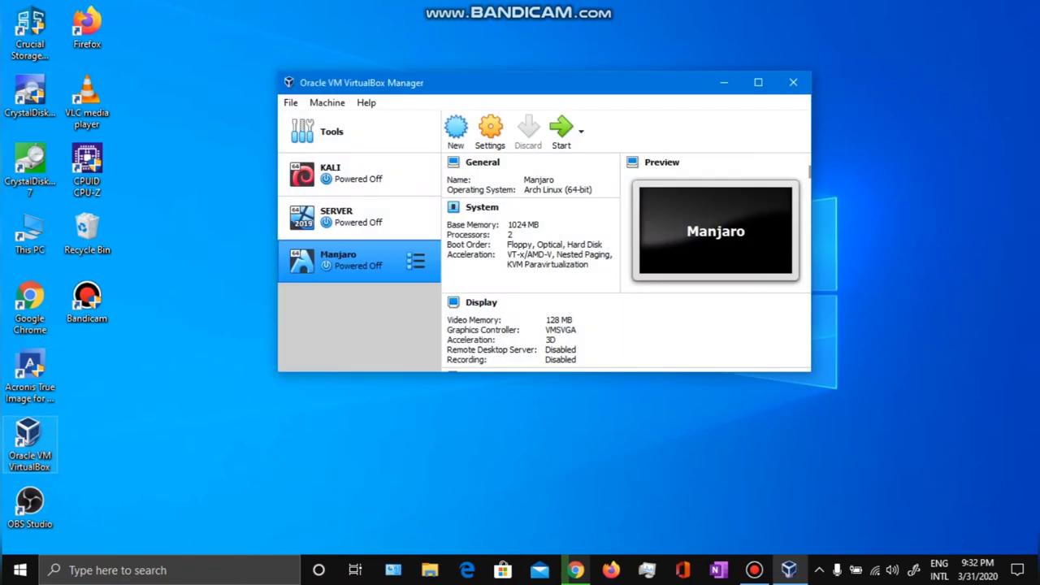
{"action": "right_click", "coordinate": [345, 258]}
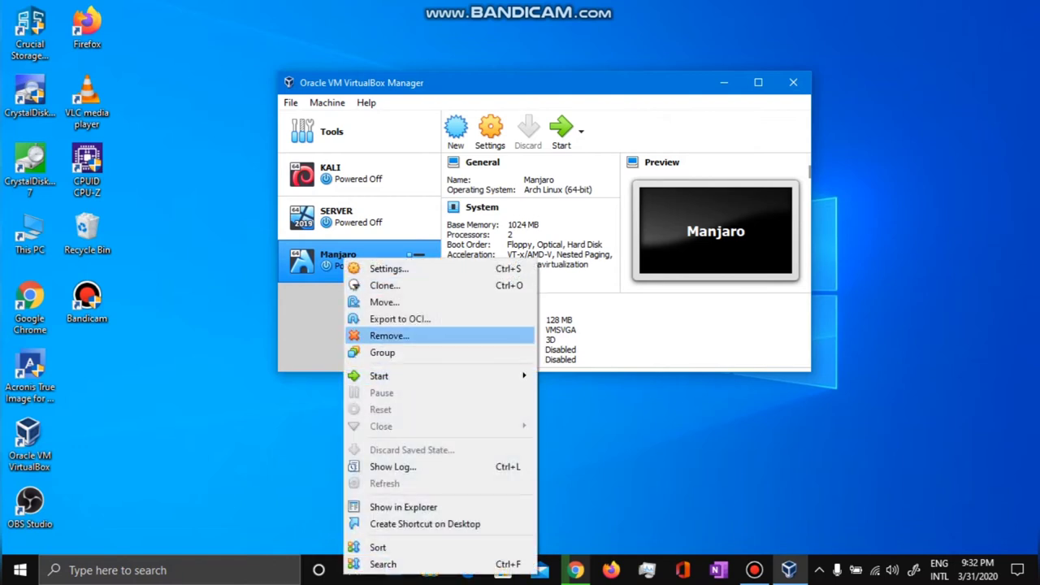
{"action": "left_click", "coordinate": [389, 336]}
{"action": "key", "text": "Return"}
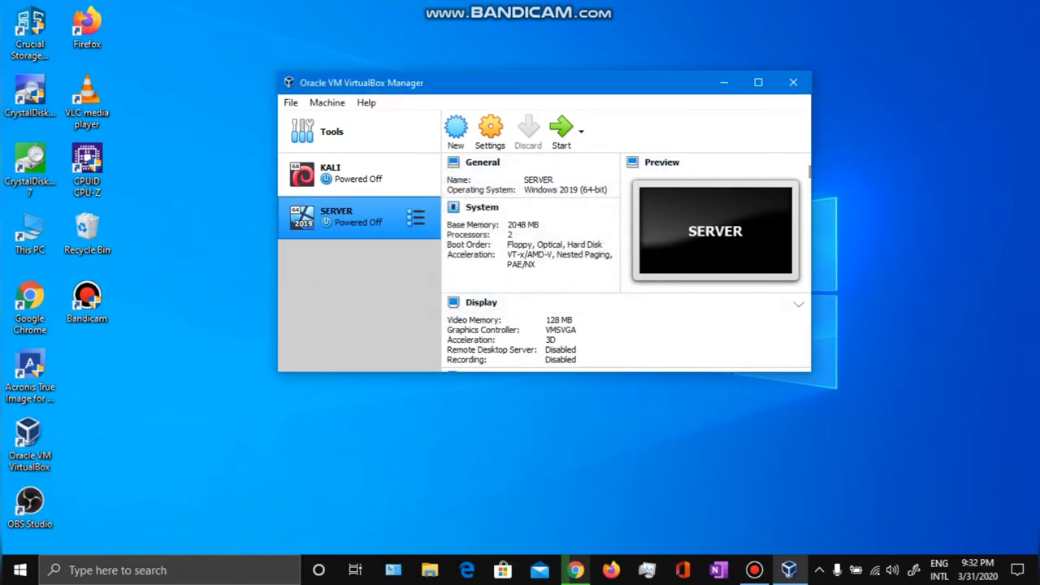
{"action": "left_click_drag", "start_coordinate": [467, 89], "coordinate": [427, 83]}
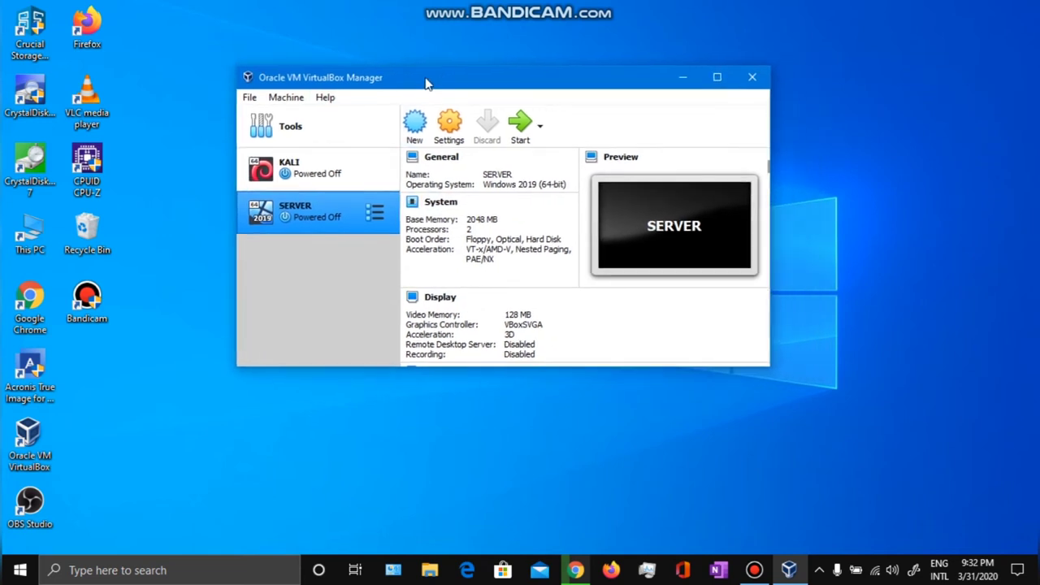
Create a new VM named 'man' with type Linux and version Arch Linux (64-bit).
{"action": "left_click", "coordinate": [415, 123]}
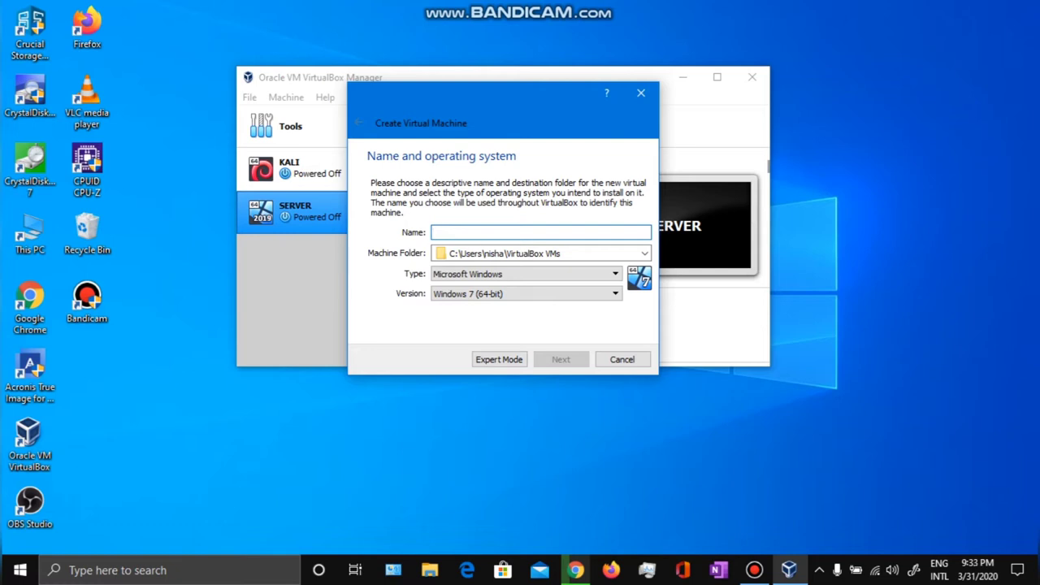
{"action": "type", "text": "man"}
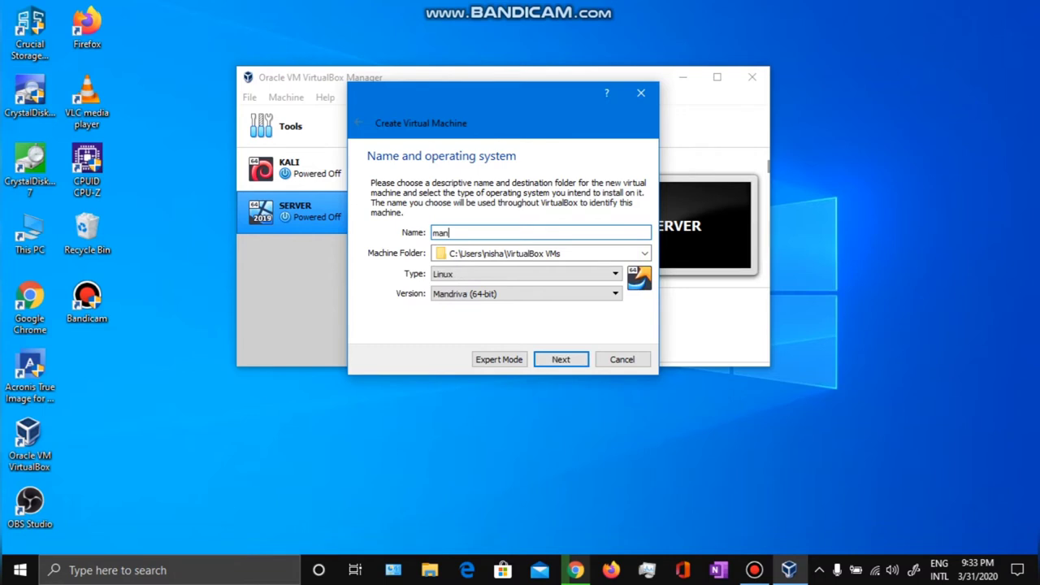
{"action": "key", "text": "Tab"}
{"action": "key", "text": "Tab"}
{"action": "key", "text": "Tab"}
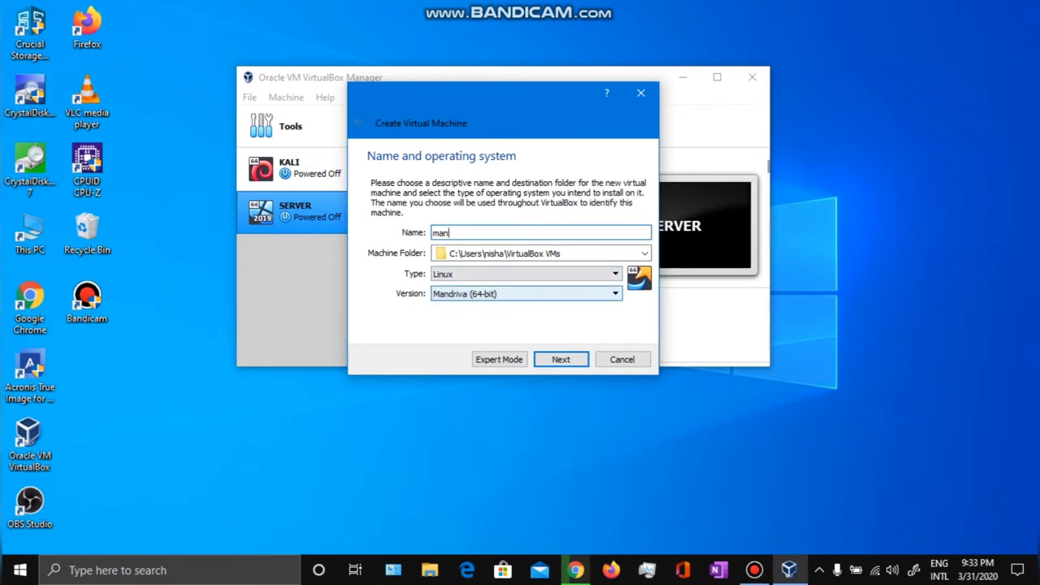
{"action": "key", "text": "alt+Down"}
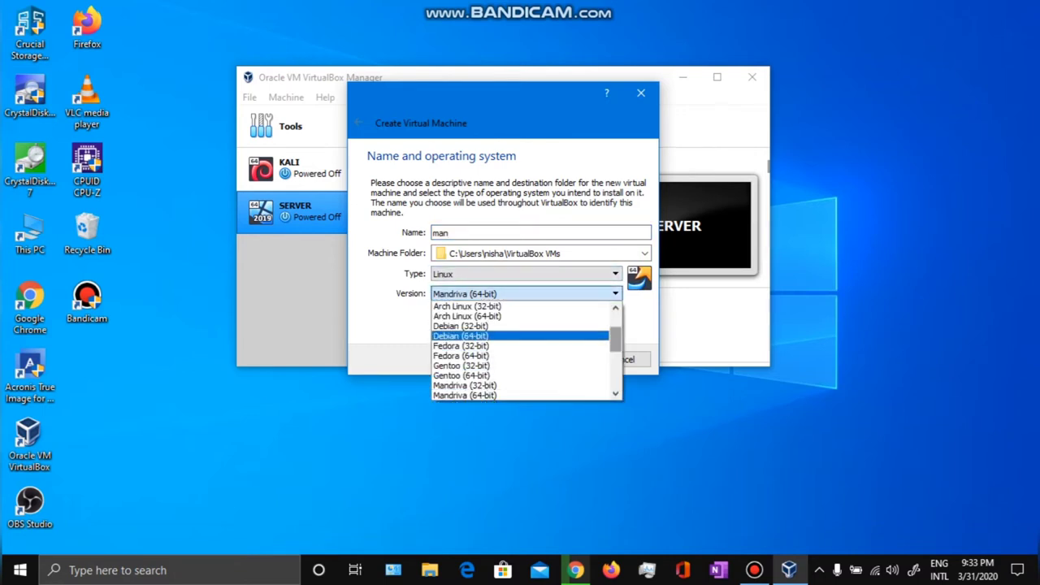
{"action": "scroll", "coordinate": [524, 350], "scroll_direction": "up", "scroll_amount": 2}
{"action": "key", "text": "Up"}
{"action": "key", "text": "Up"}
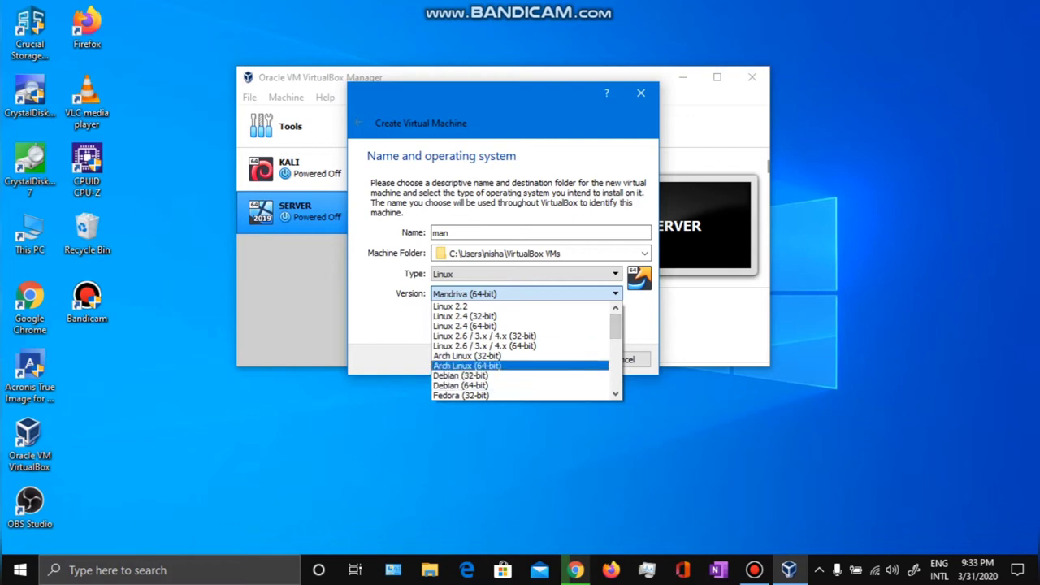
{"action": "key", "text": "Escape"}
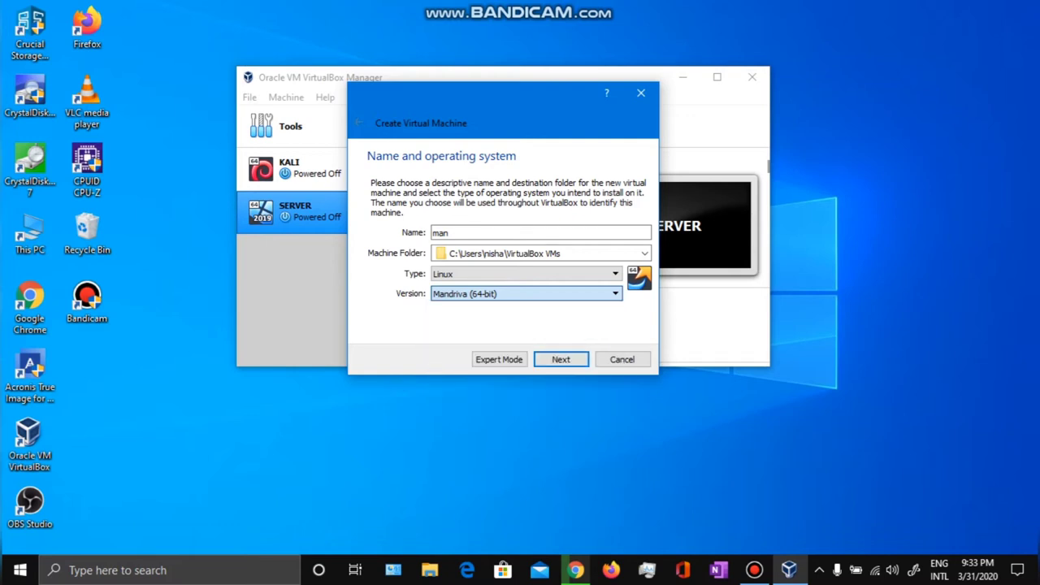
{"action": "key", "text": "Up"}
{"action": "key", "text": "Up"}
{"action": "key", "text": "Up"}
{"action": "key", "text": "Up"}
{"action": "key", "text": "Up"}
{"action": "key", "text": "Up"}
{"action": "key", "text": "Up"}
{"action": "key", "text": "Up"}
{"action": "key", "text": "Up"}
{"action": "key", "text": "Up"}
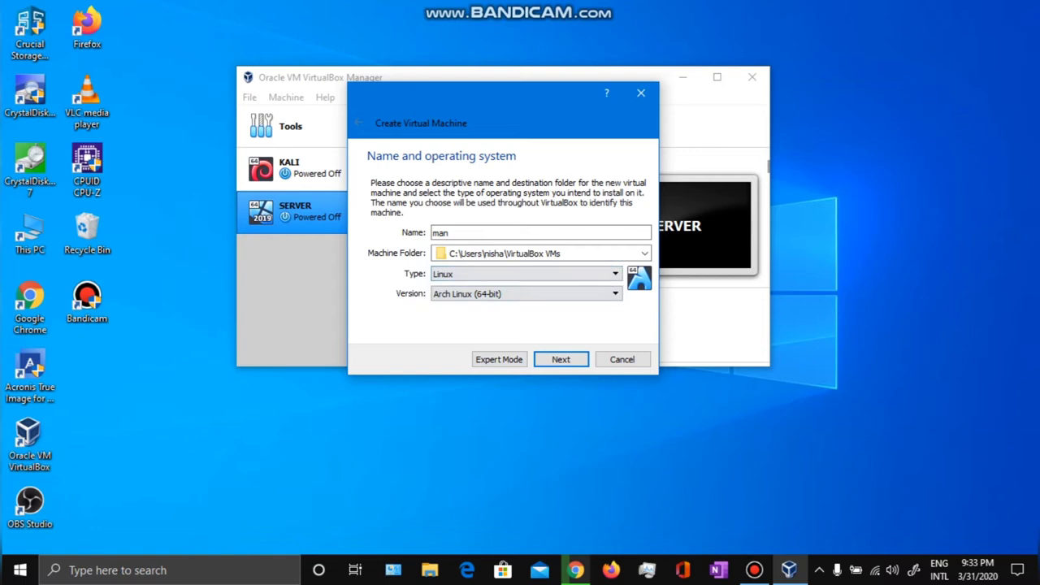
Keep 1024 MB memory and a dynamically allocated VDI disk, enlarging it beyond 8 GB.
{"action": "key", "text": "Return"}
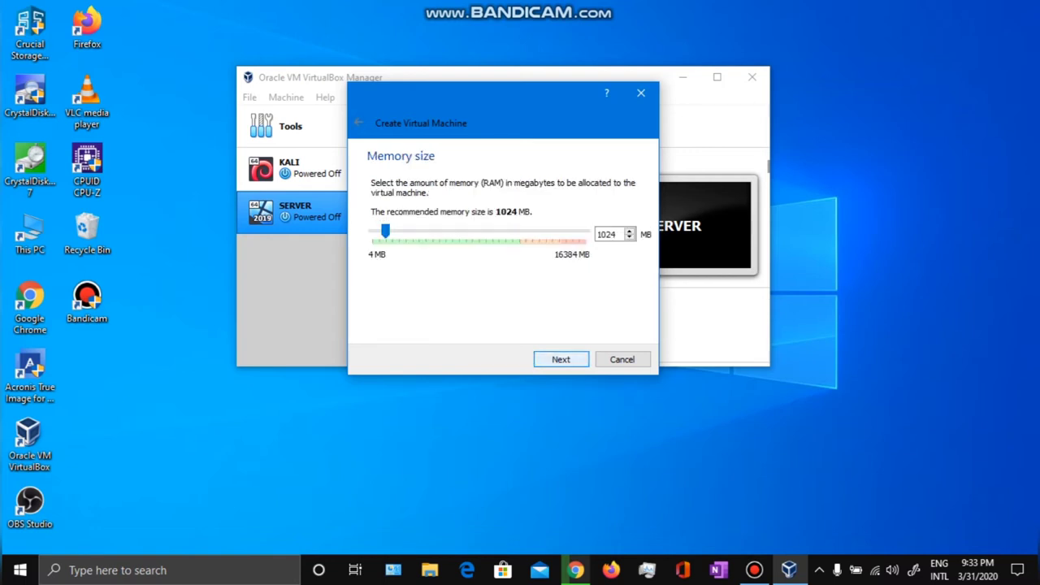
{"action": "key", "text": "Return"}
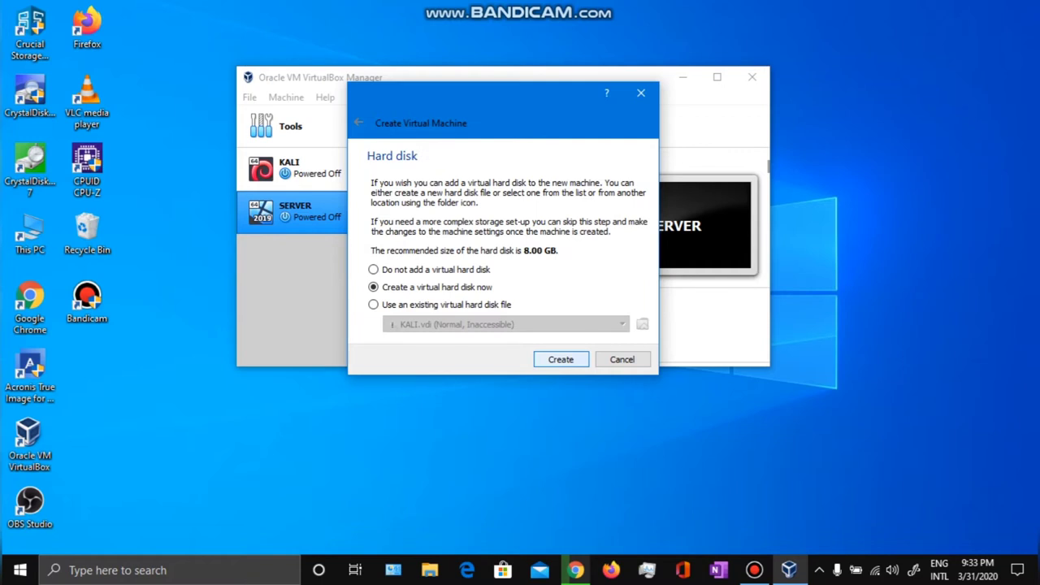
{"action": "key", "text": "Return"}
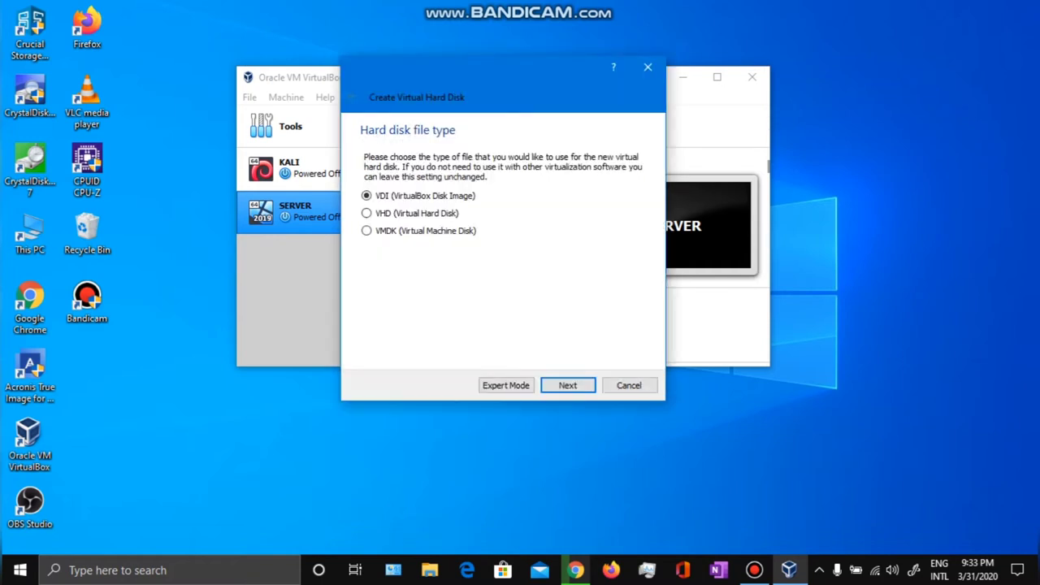
{"action": "key", "text": "Return"}
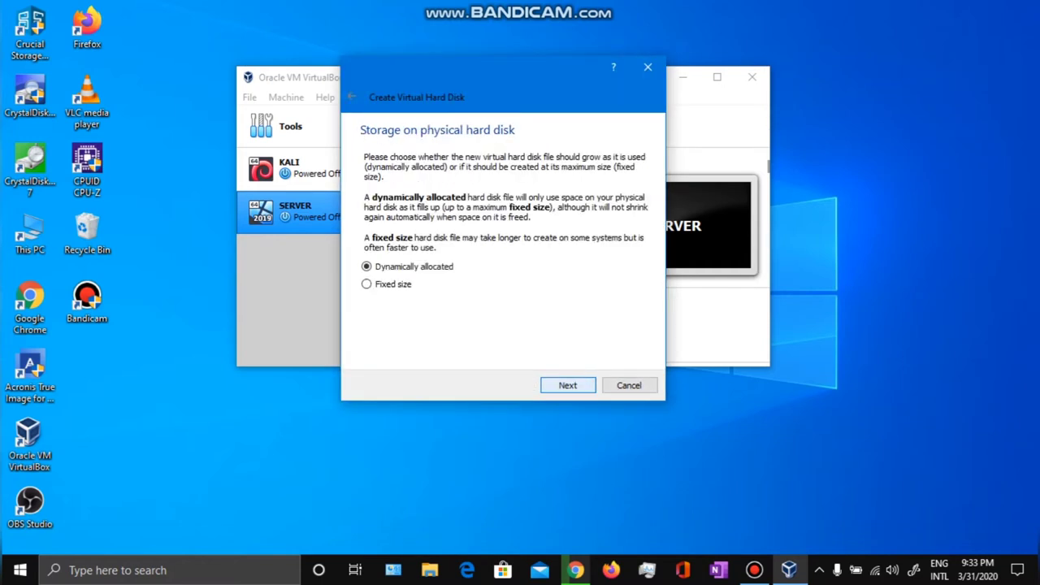
{"action": "key", "text": "Return"}
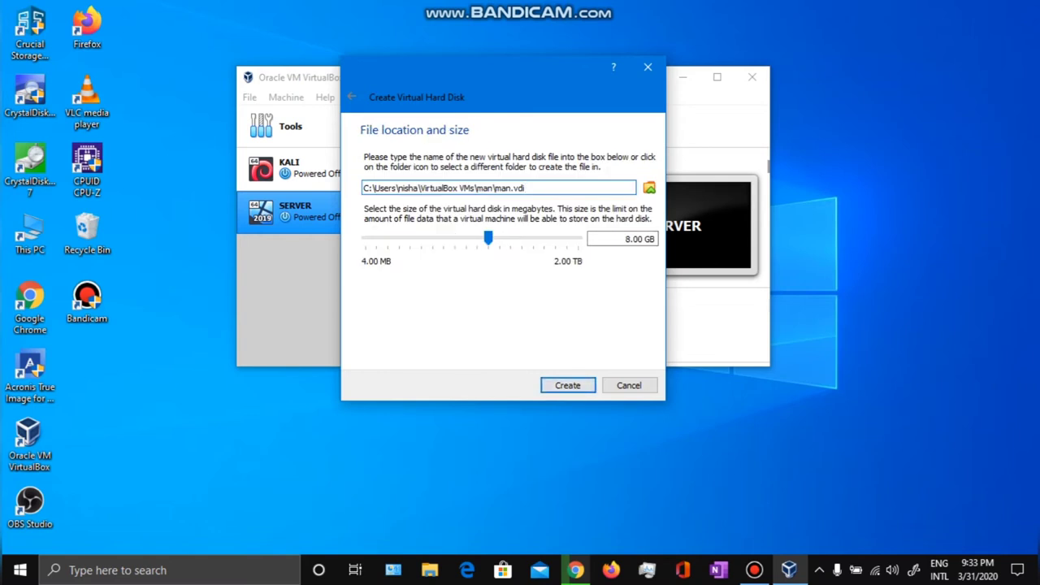
{"action": "left_click_drag", "start_coordinate": [488, 238], "coordinate": [512, 238]}
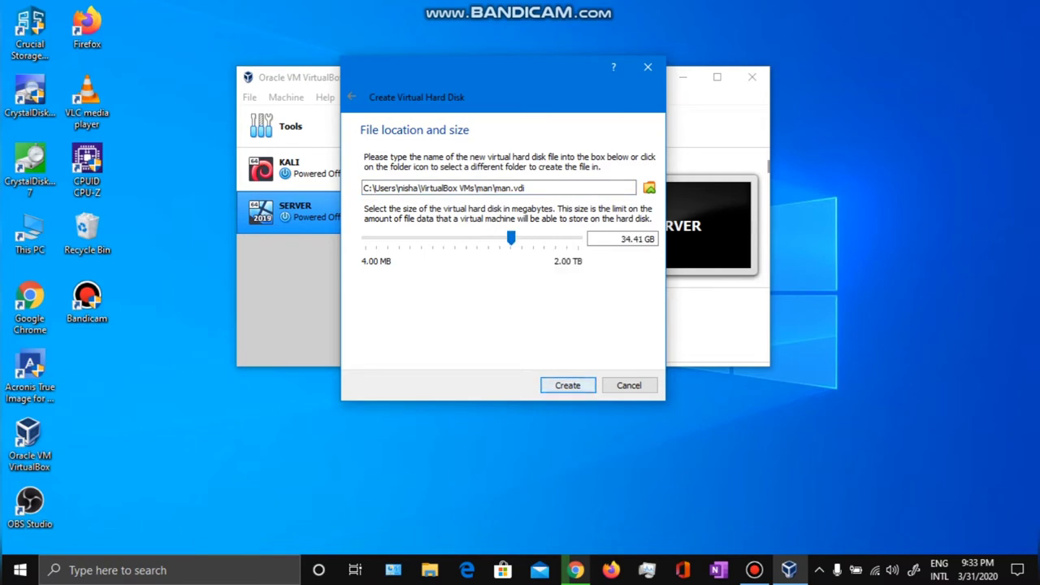
Save the disk as man.vdi in E:\VMS and create it.
{"action": "left_click", "coordinate": [650, 187]}
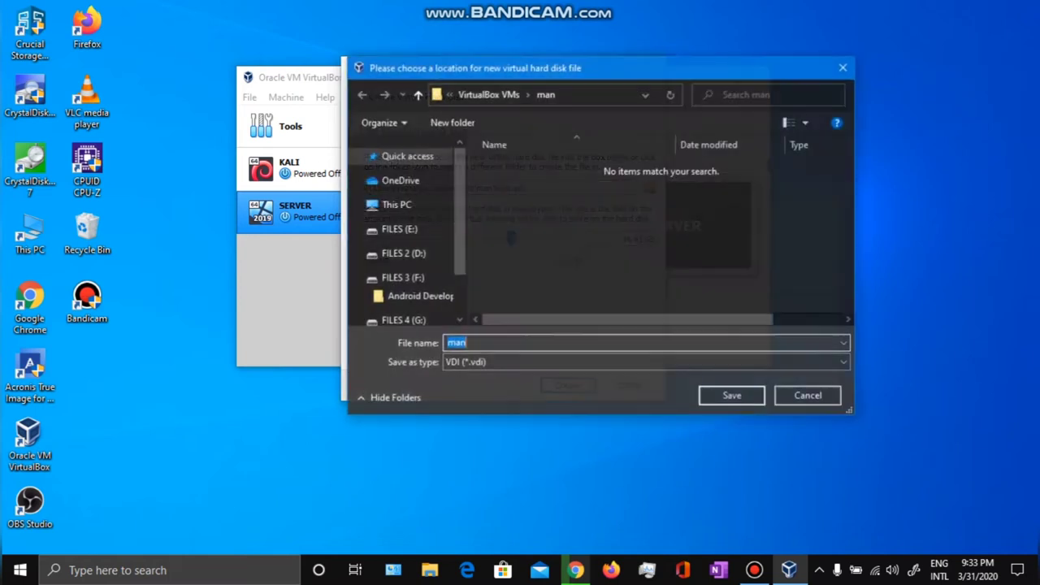
{"action": "scroll", "coordinate": [407, 236], "scroll_direction": "down", "scroll_amount": 1}
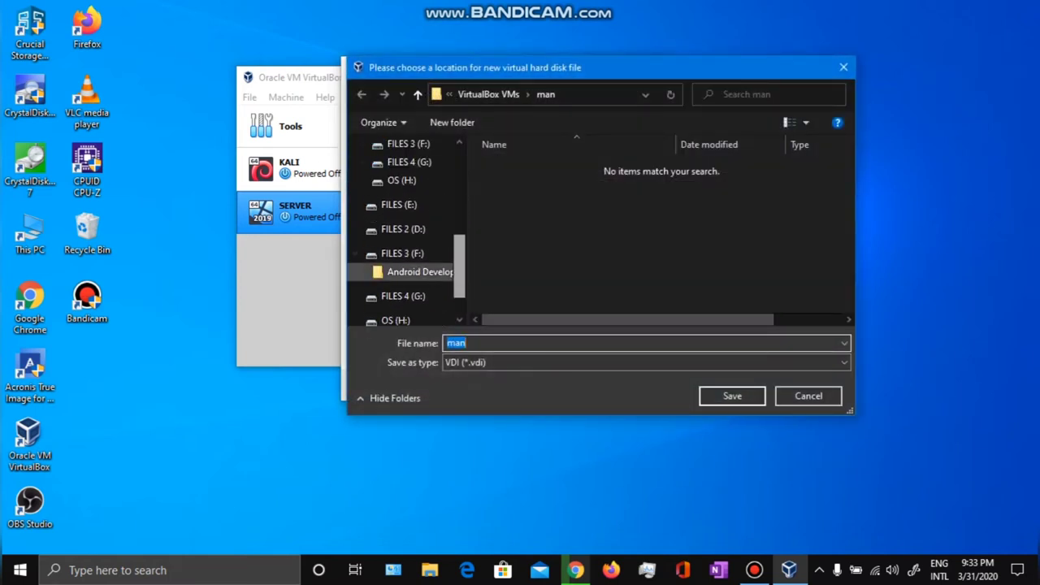
{"action": "left_click", "coordinate": [399, 205]}
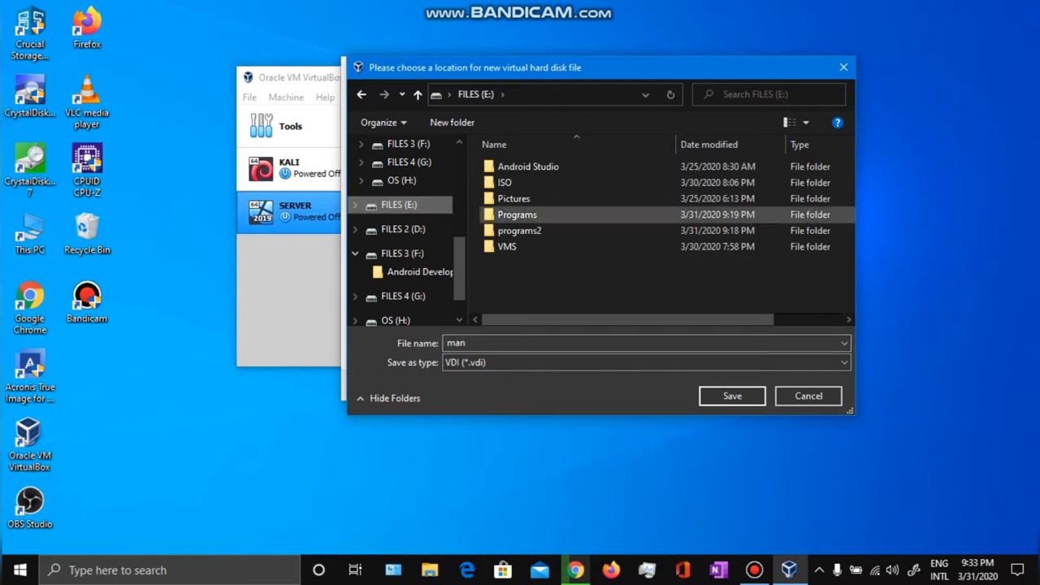
{"action": "double_click", "coordinate": [508, 246]}
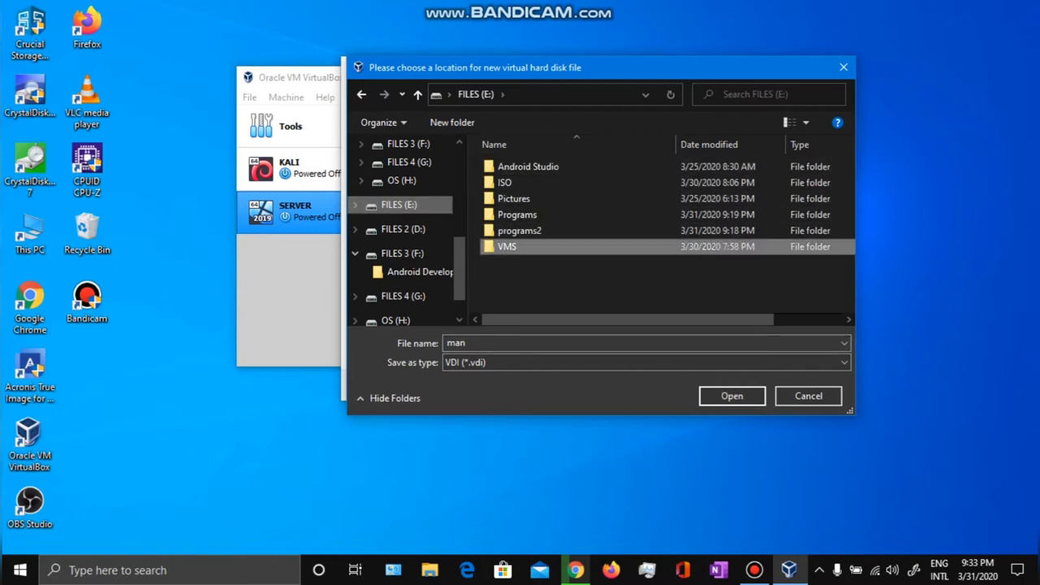
{"action": "left_click", "coordinate": [732, 396]}
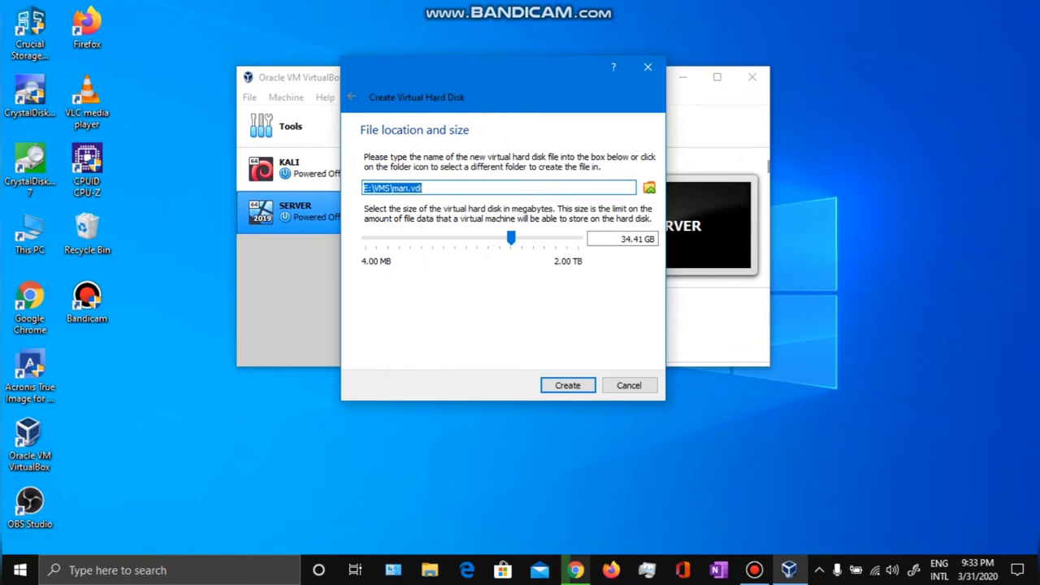
{"action": "key", "text": "Return"}
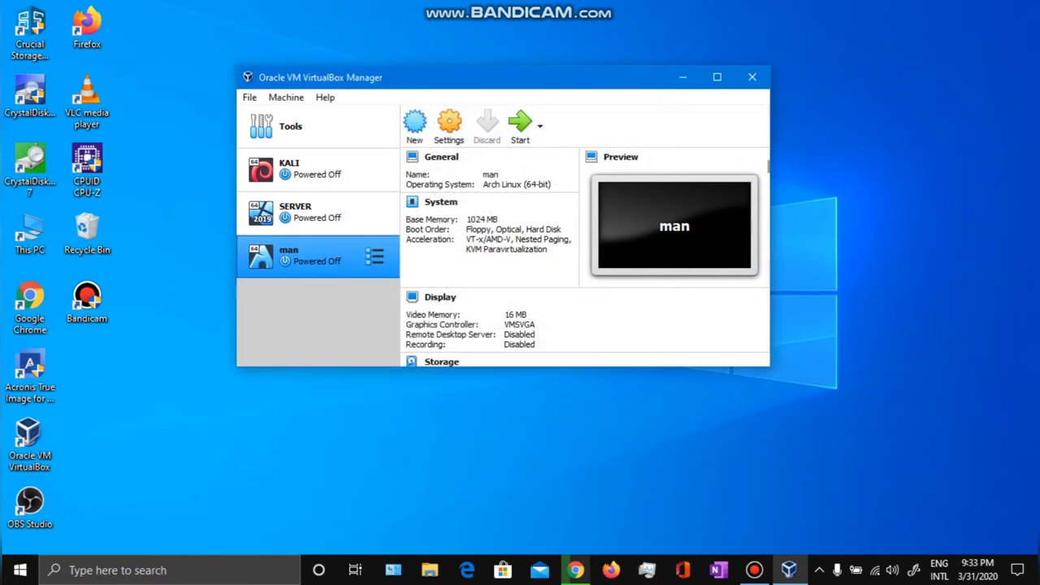
In the man VM's General > Advanced settings, set Shared Clipboard and Drag'n'Drop to Bidirectional.
{"action": "left_click", "coordinate": [450, 126]}
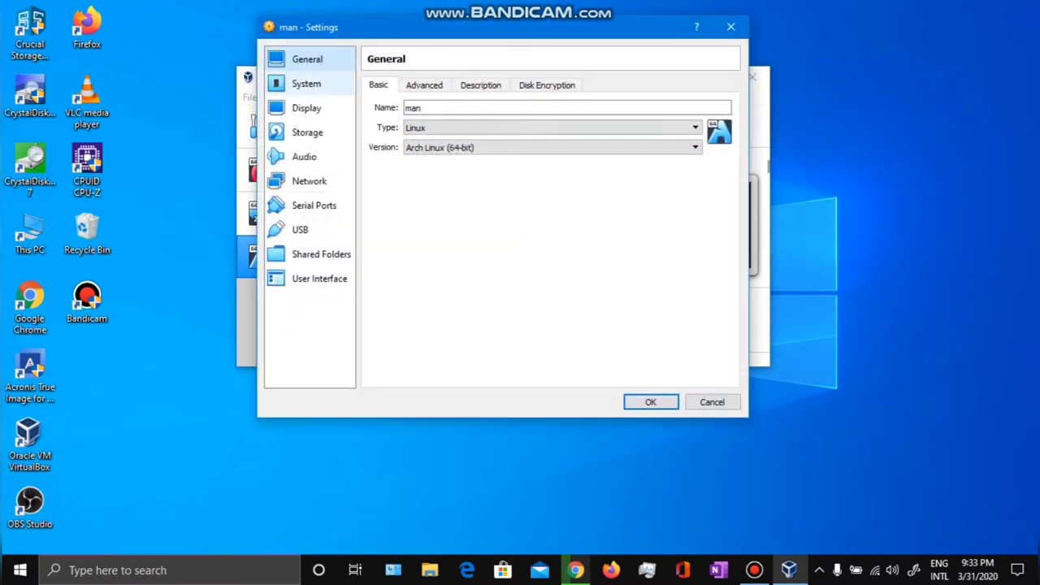
{"action": "left_click", "coordinate": [424, 84]}
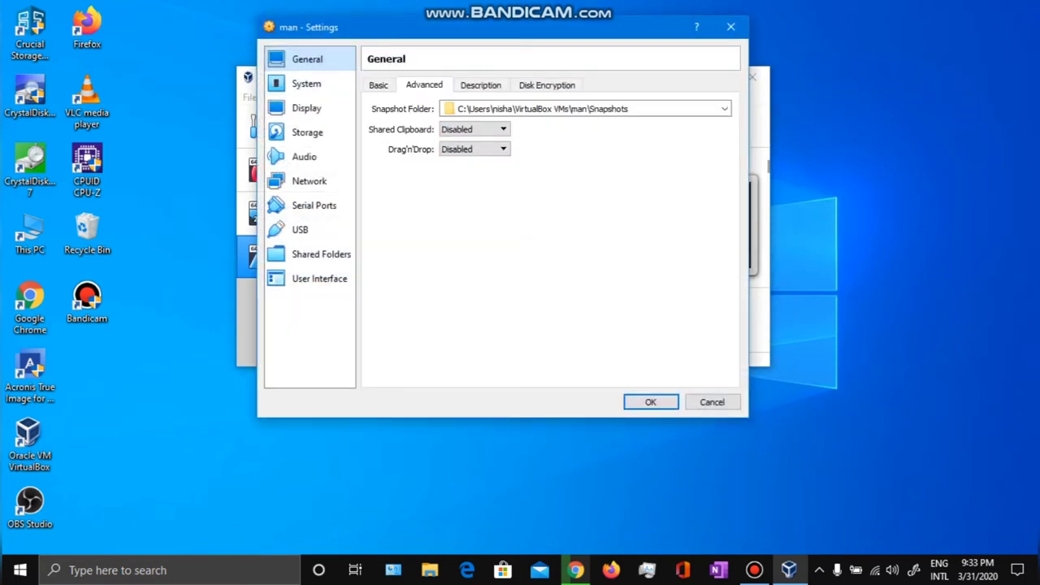
{"action": "left_click", "coordinate": [474, 130]}
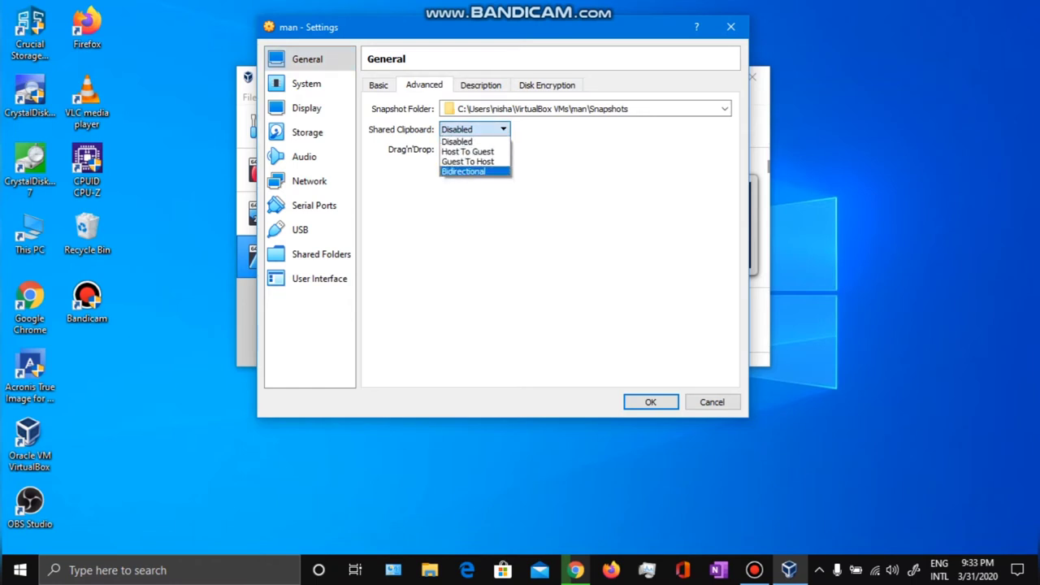
{"action": "key", "text": "Escape"}
{"action": "key", "text": "alt+Down"}
{"action": "key", "text": "Escape"}
{"action": "key", "text": "Down"}
{"action": "key", "text": "Down"}
{"action": "key", "text": "Down"}
{"action": "key", "text": "Tab"}
{"action": "key", "text": "alt+Down"}
{"action": "key", "text": "Escape"}
{"action": "key", "text": "Down"}
{"action": "key", "text": "Down"}
{"action": "key", "text": "Down"}
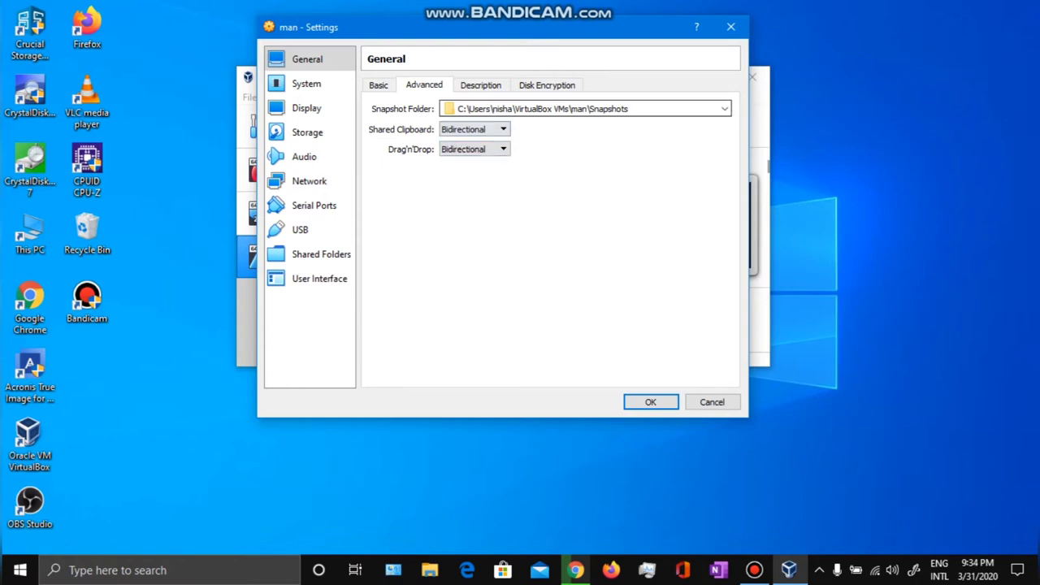
{"action": "key", "text": "ctrl+Tab"}
{"action": "key", "text": "ctrl+Tab"}
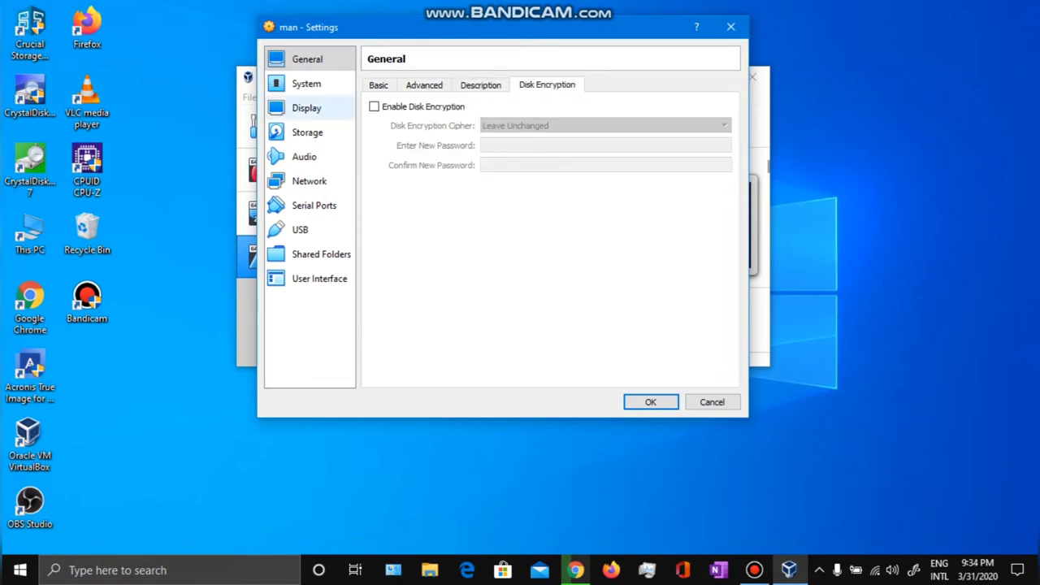
Give the man VM 2 processors in System > Processor.
{"action": "left_click", "coordinate": [306, 84]}
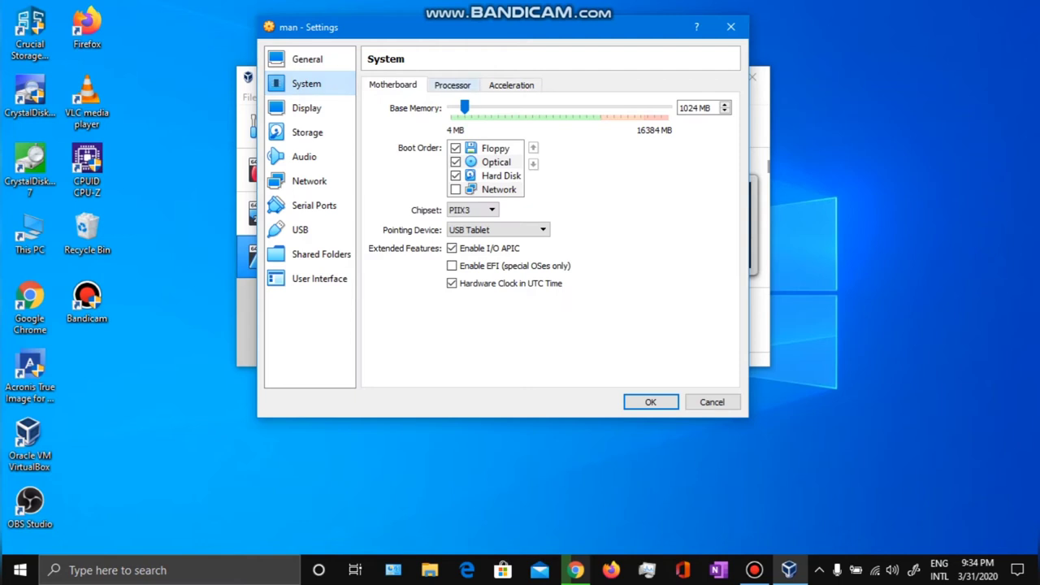
{"action": "left_click", "coordinate": [452, 85]}
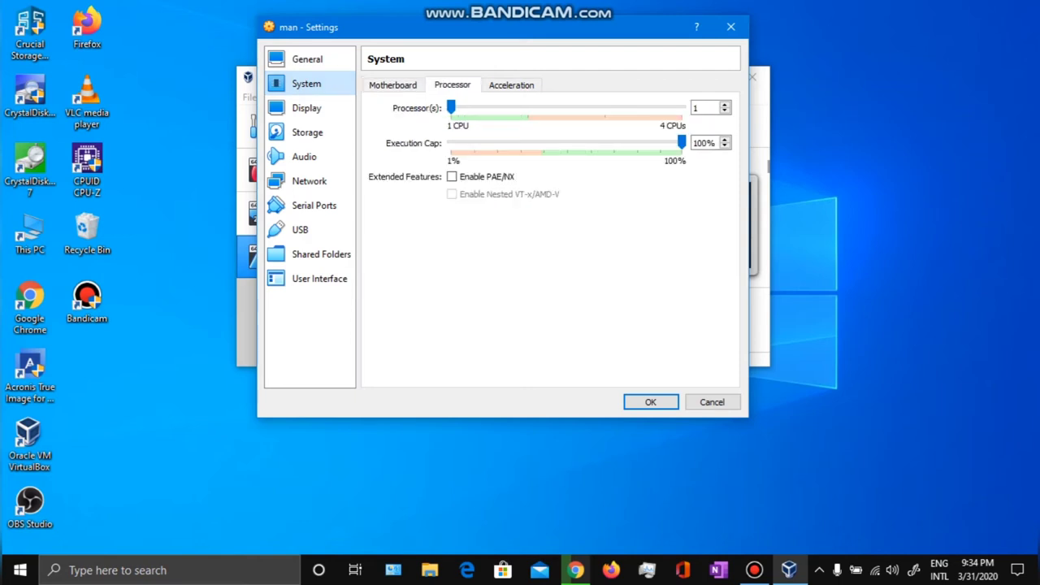
{"action": "left_click_drag", "start_coordinate": [451, 108], "coordinate": [527, 107]}
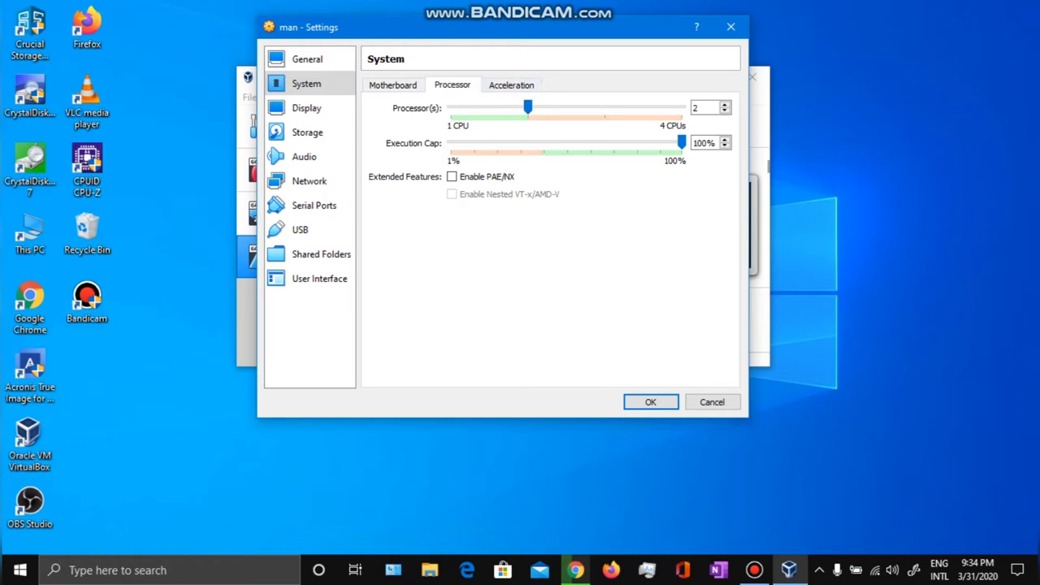
{"action": "left_click", "coordinate": [511, 85]}
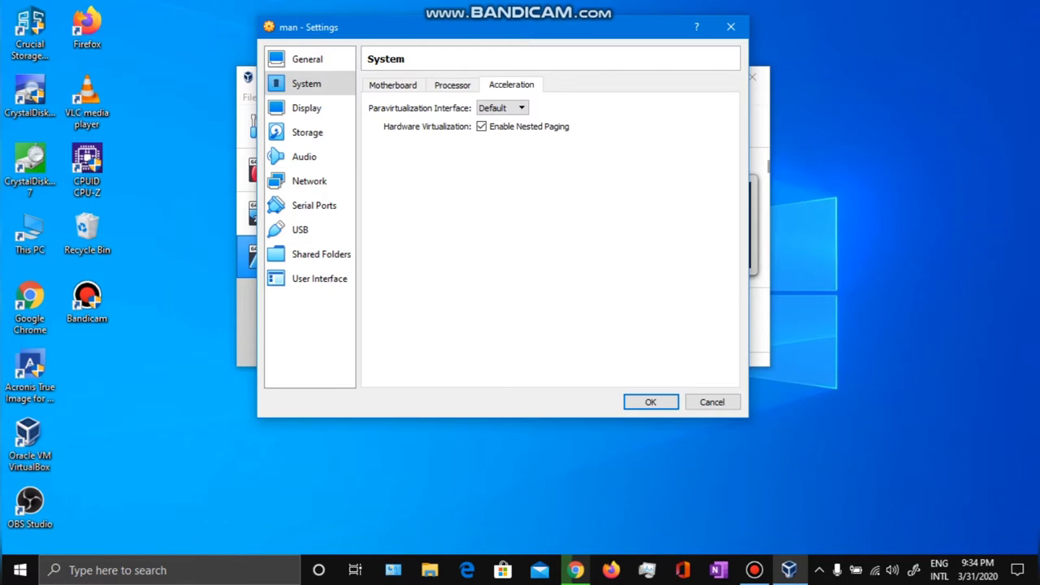
Raise video memory to 128 MB and enable 3D acceleration in Display settings.
{"action": "left_click", "coordinate": [307, 107]}
{"action": "left_click_drag", "start_coordinate": [478, 107], "coordinate": [677, 107]}
{"action": "left_click", "coordinate": [451, 236]}
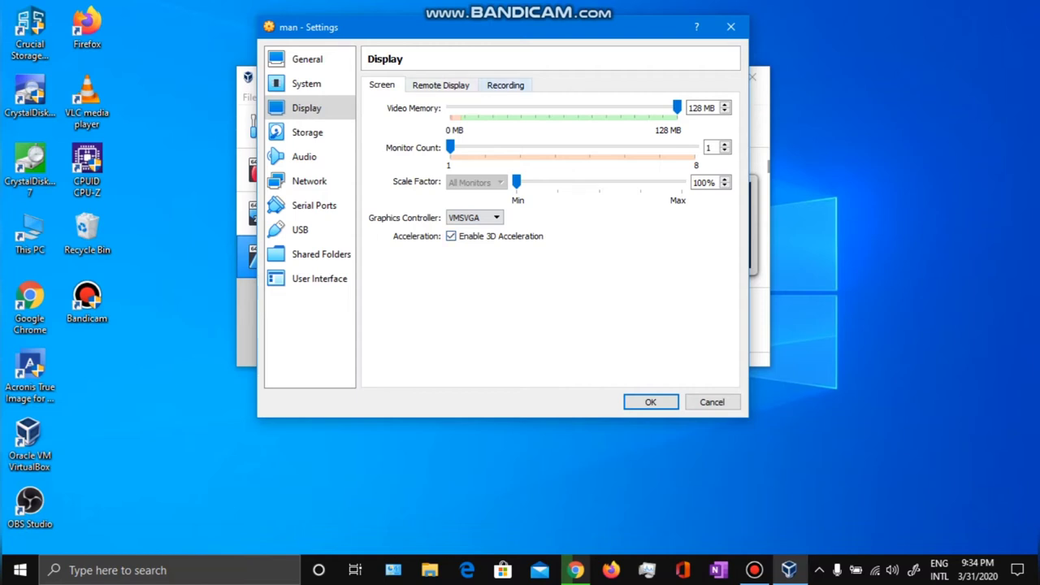
{"action": "left_click", "coordinate": [441, 84]}
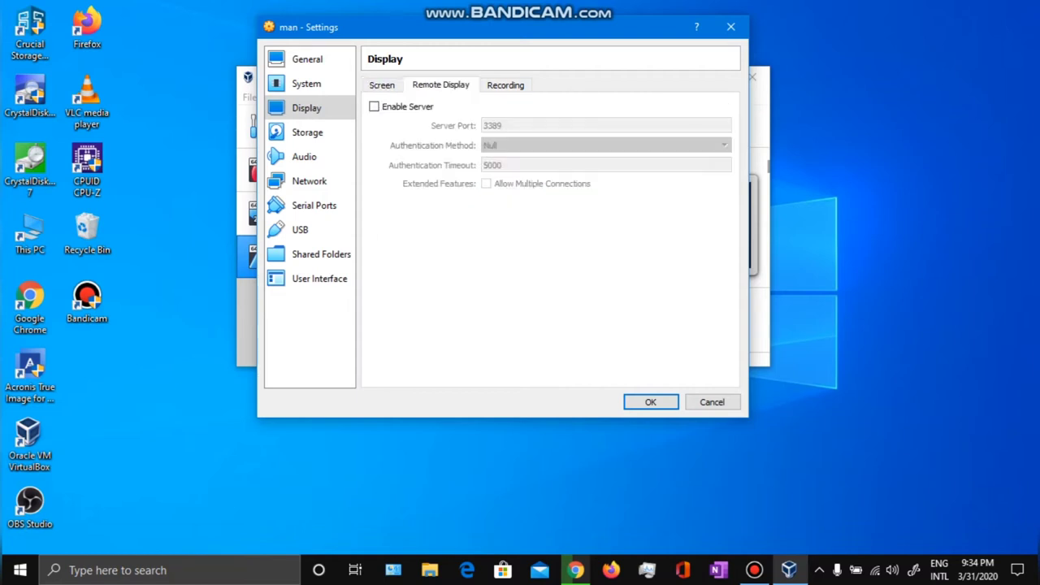
{"action": "left_click", "coordinate": [506, 85]}
Attach the manjaro-kde-19.0.2-200311-linux54 ISO to the man VM's empty optical drive, then bring Chrome forward.
{"action": "left_click", "coordinate": [307, 132]}
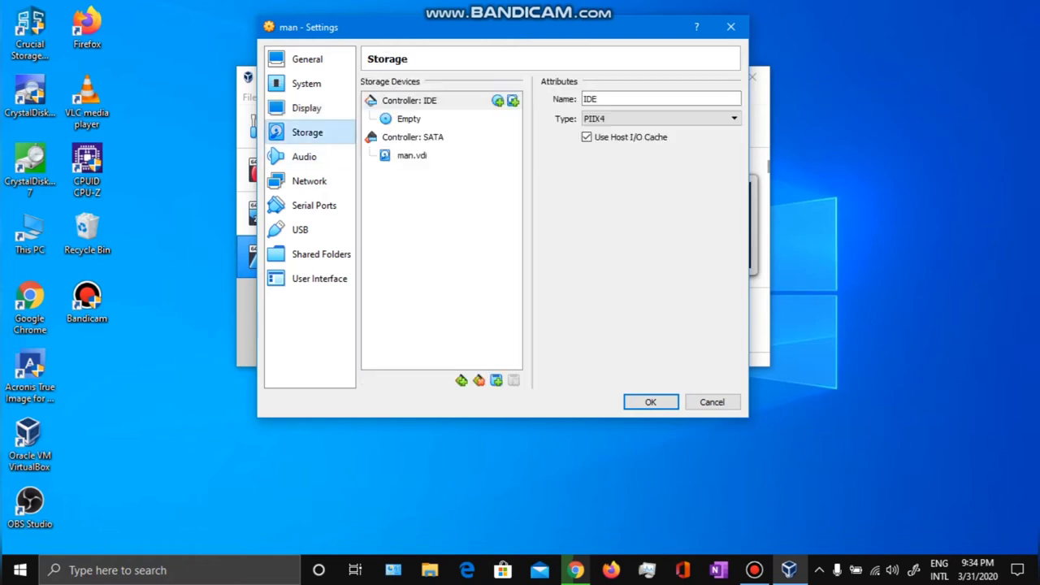
{"action": "left_click", "coordinate": [409, 118]}
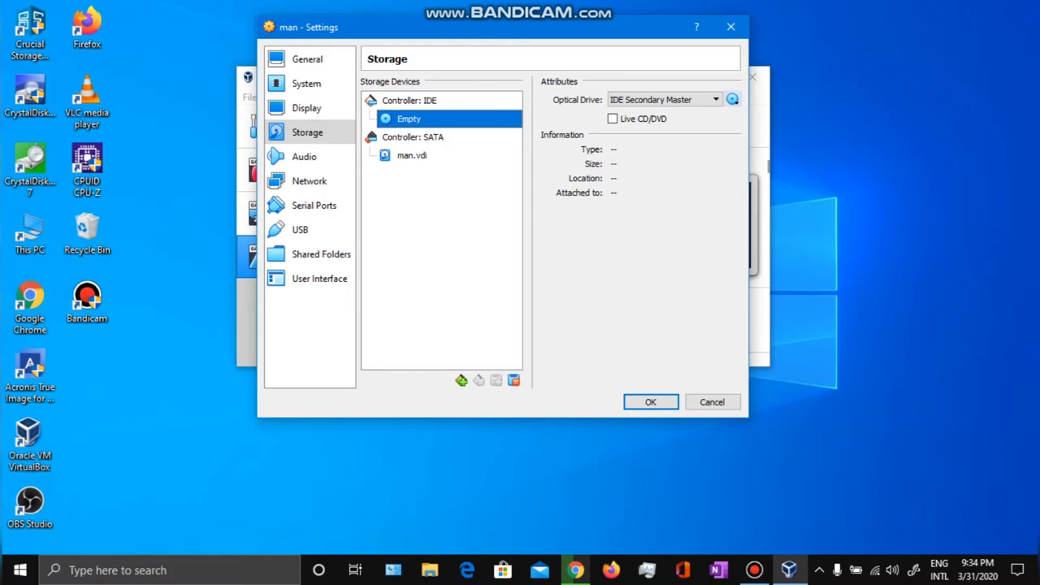
{"action": "left_click", "coordinate": [732, 99]}
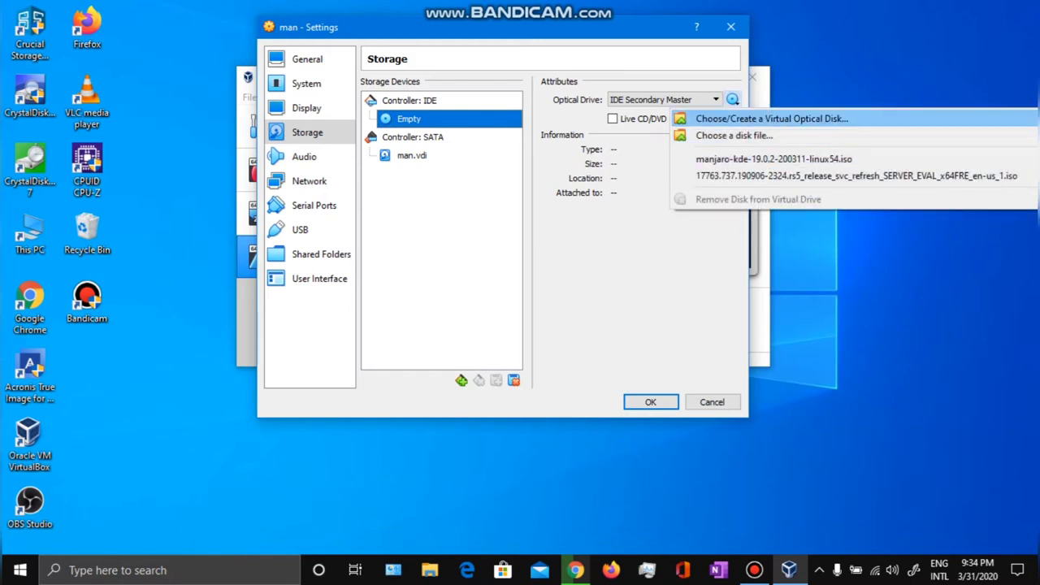
{"action": "left_click", "coordinate": [733, 136]}
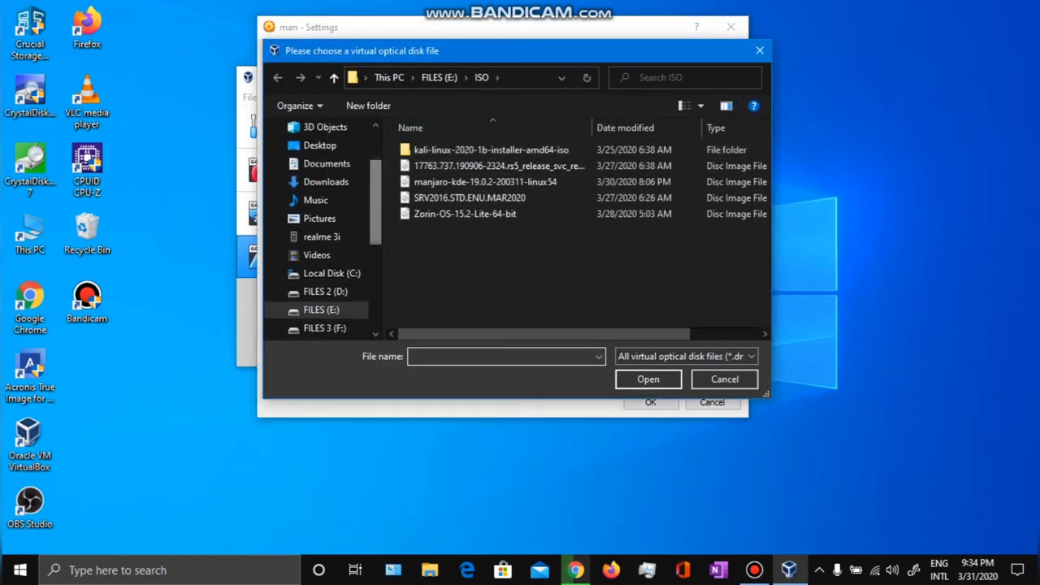
{"action": "left_click", "coordinate": [485, 181]}
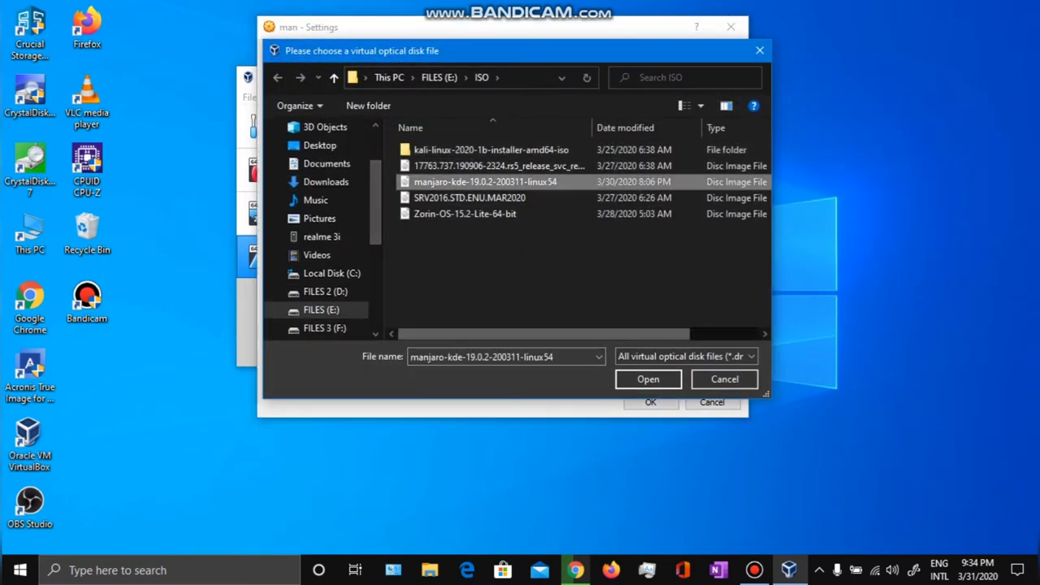
{"action": "left_click", "coordinate": [648, 379]}
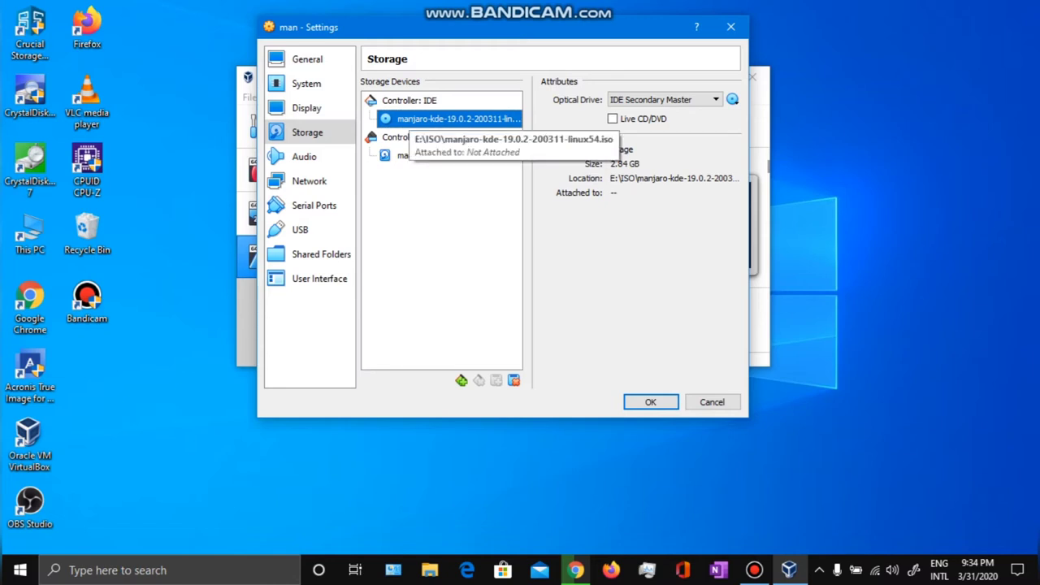
{"action": "left_click", "coordinate": [575, 570]}
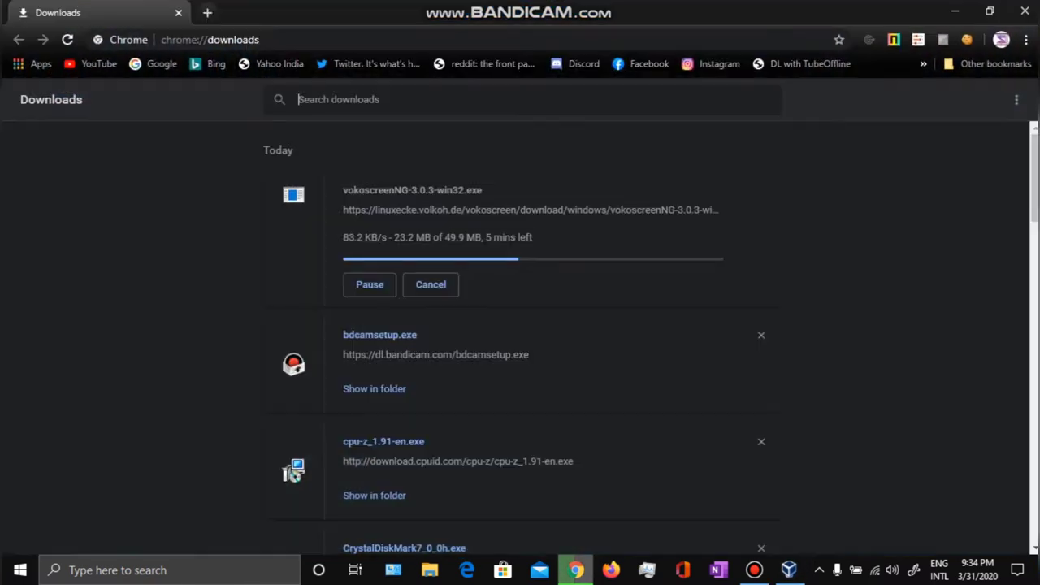
Search for rufus in a new tab and open the official Rufus website.
{"action": "left_click", "coordinate": [207, 12]}
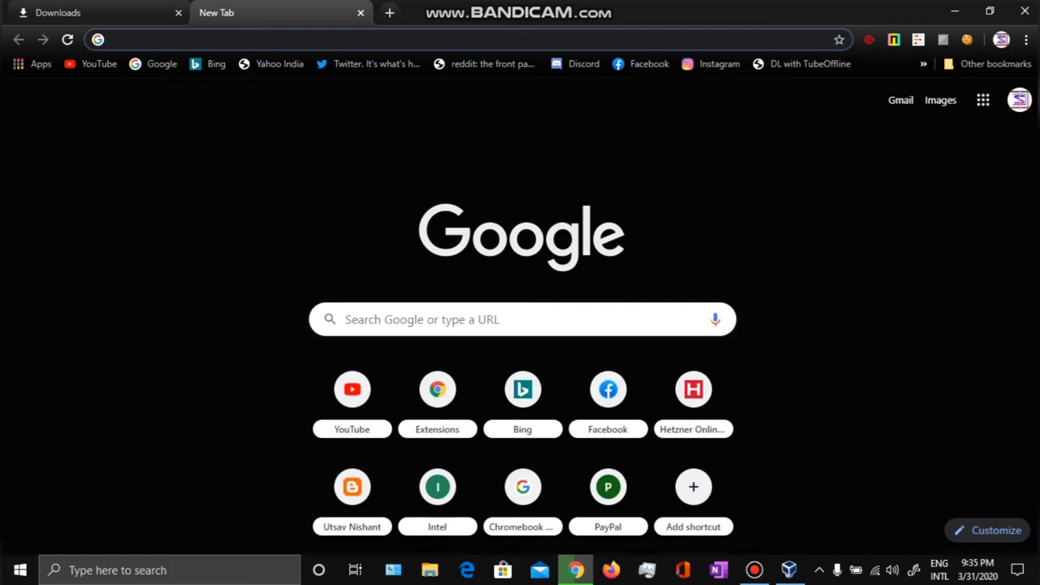
{"action": "type", "text": "ru]"}
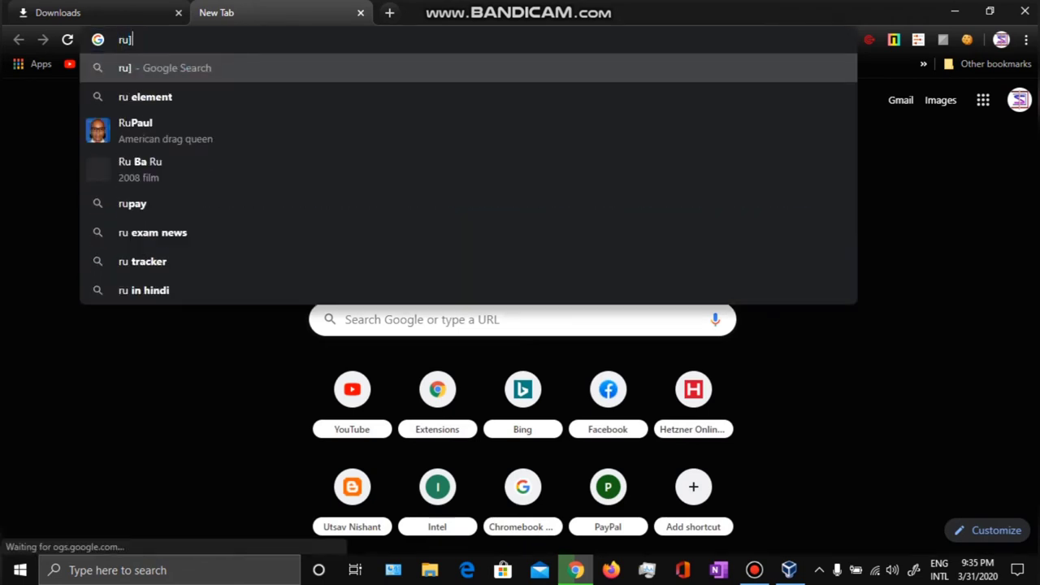
{"action": "key", "text": "BackSpace"}
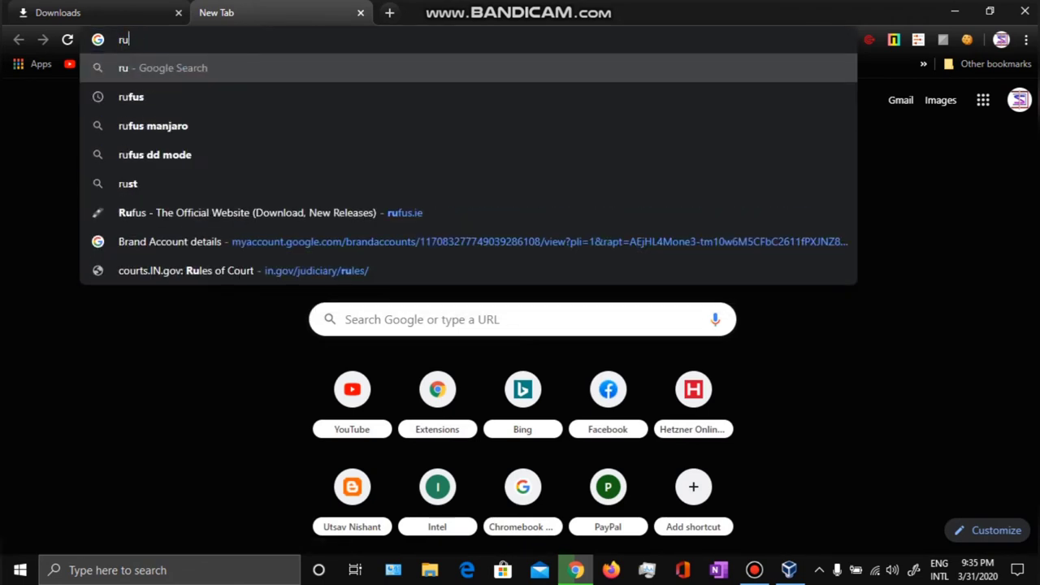
{"action": "key", "text": "Down"}
{"action": "key", "text": "Return"}
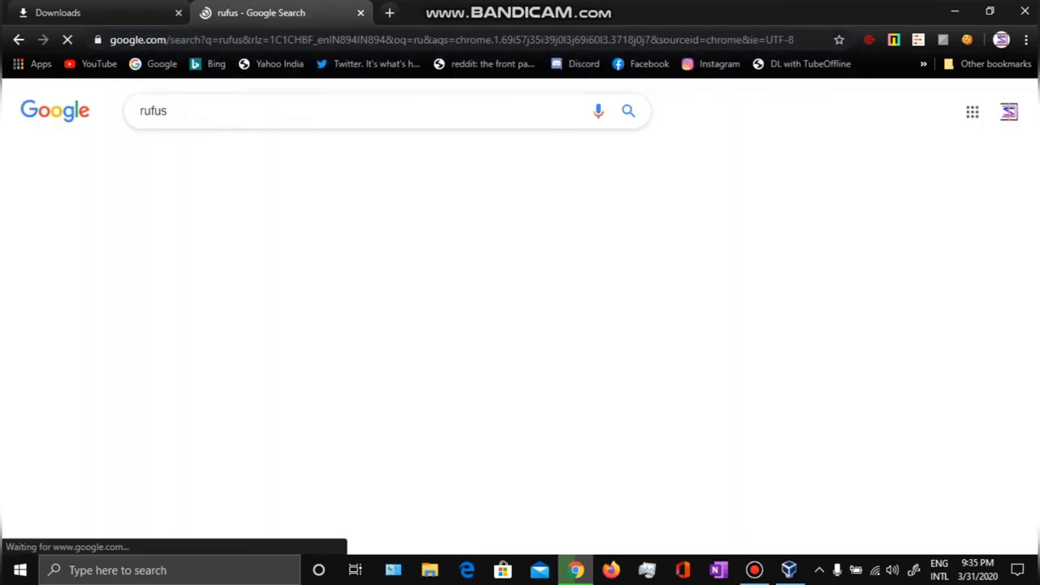
{"action": "left_click", "coordinate": [244, 237]}
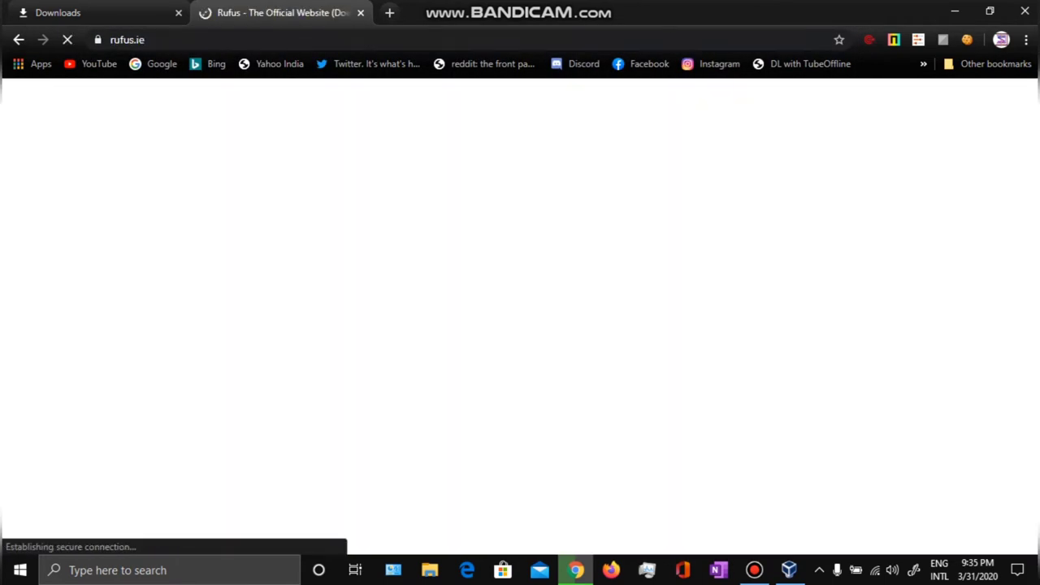
Browse the Rufus page, then close its tab and minimize Chrome.
{"action": "scroll", "coordinate": [426, 317], "scroll_direction": "down", "scroll_amount": 12}
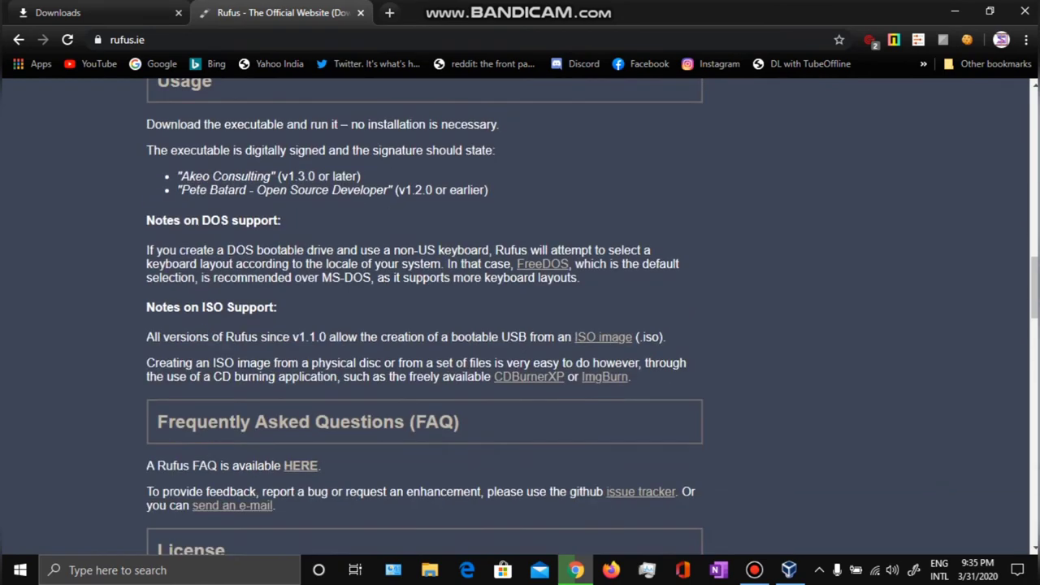
{"action": "scroll", "coordinate": [425, 317], "scroll_direction": "down", "scroll_amount": 5}
{"action": "scroll", "coordinate": [425, 317], "scroll_direction": "up", "scroll_amount": 20}
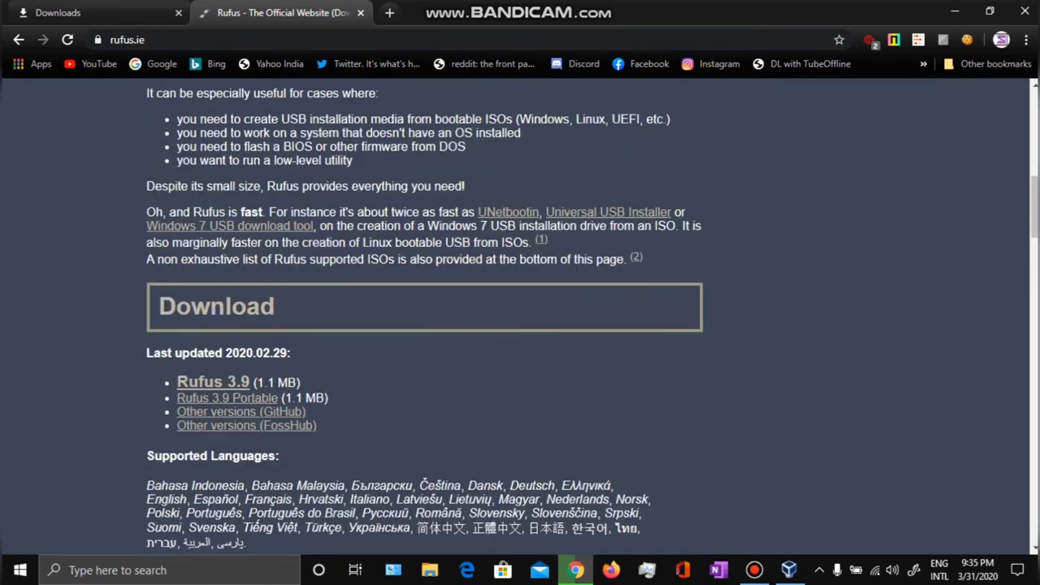
{"action": "scroll", "coordinate": [425, 317], "scroll_direction": "down", "scroll_amount": 20}
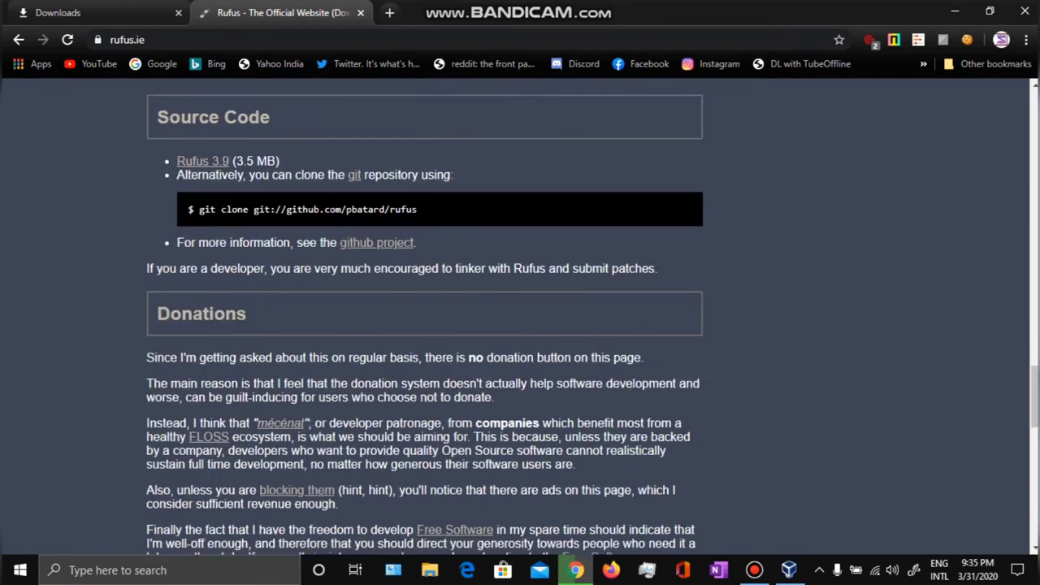
{"action": "scroll", "coordinate": [425, 317], "scroll_direction": "up", "scroll_amount": 20}
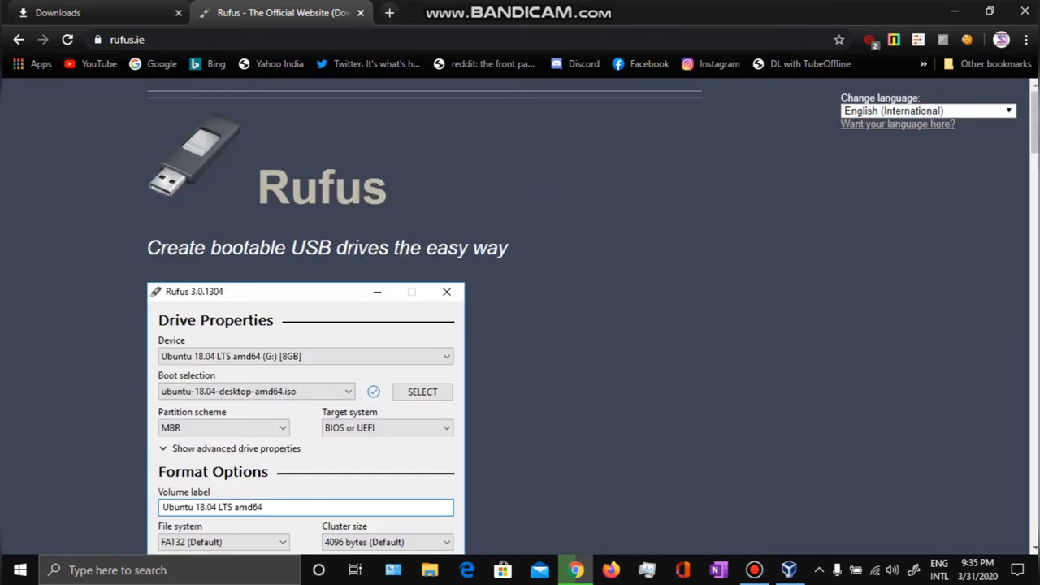
{"action": "scroll", "coordinate": [425, 317], "scroll_direction": "down", "scroll_amount": 9}
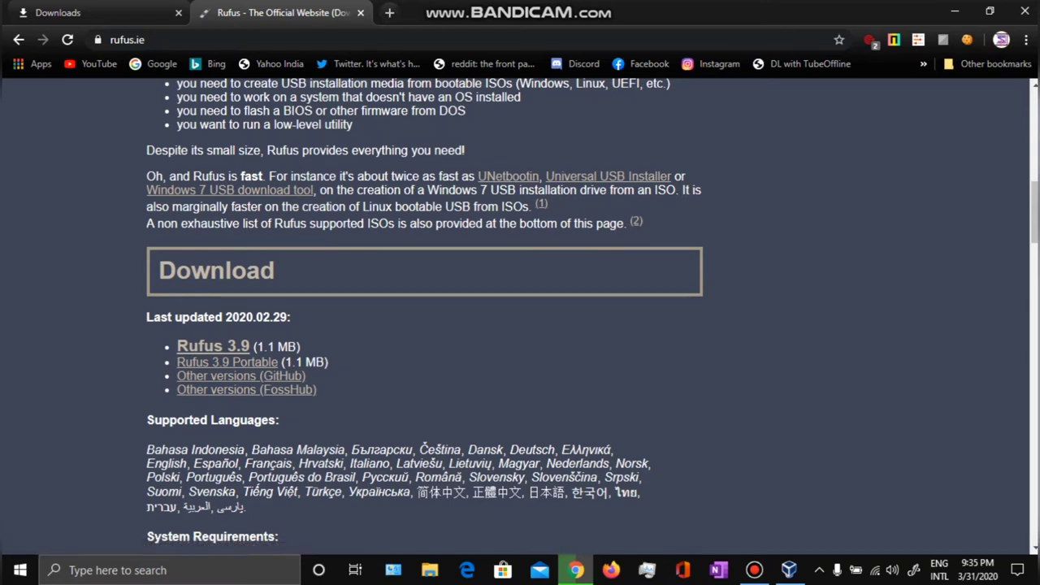
{"action": "left_click", "coordinate": [360, 12]}
{"action": "left_click", "coordinate": [955, 11]}
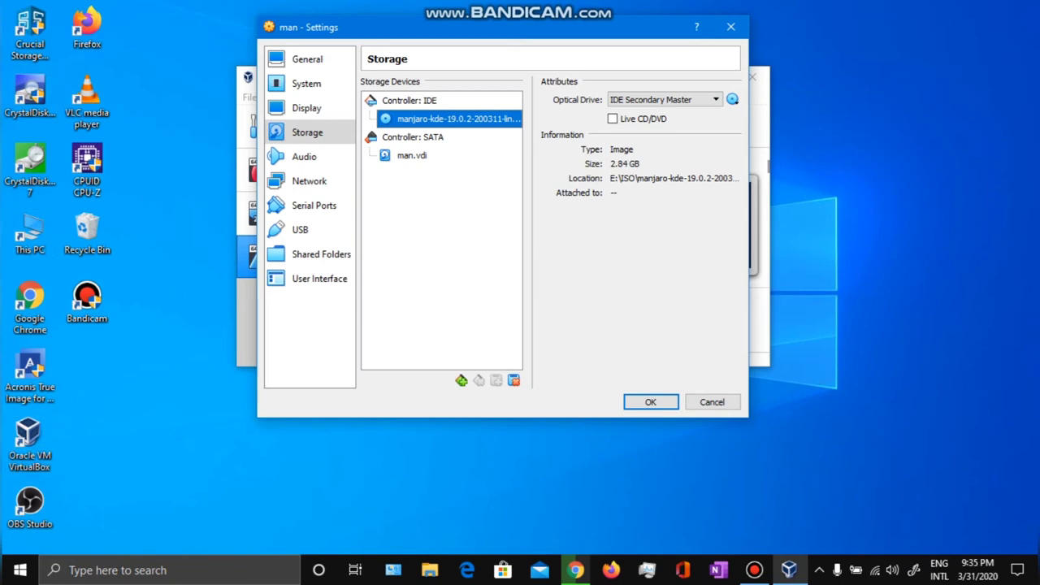
Navigate from This PC to the Programs folder on FILES (E:).
{"action": "left_click", "coordinate": [29, 234]}
{"action": "double_click", "coordinate": [29, 234]}
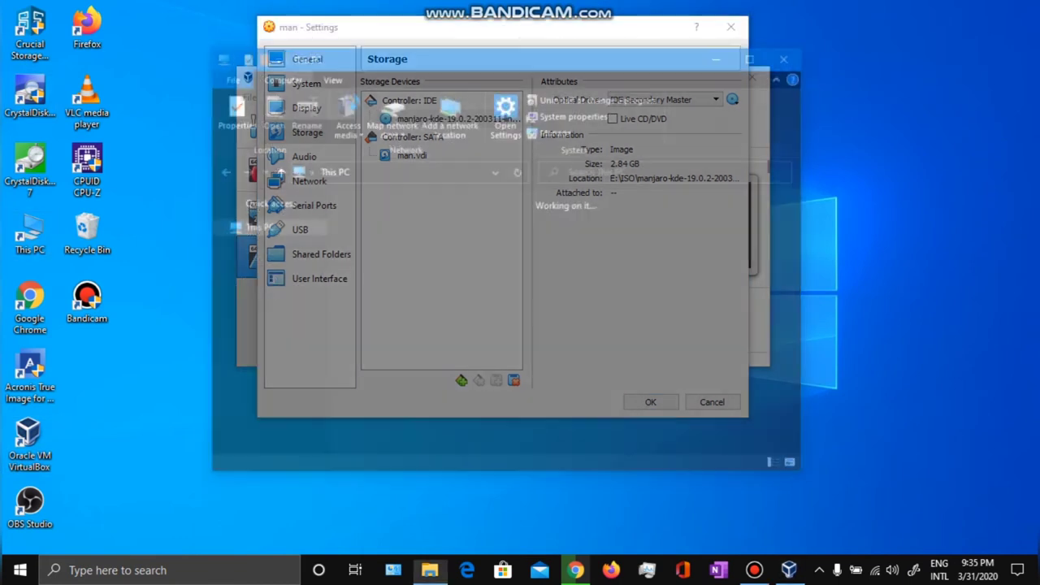
{"action": "scroll", "coordinate": [264, 268], "scroll_direction": "down", "scroll_amount": 1}
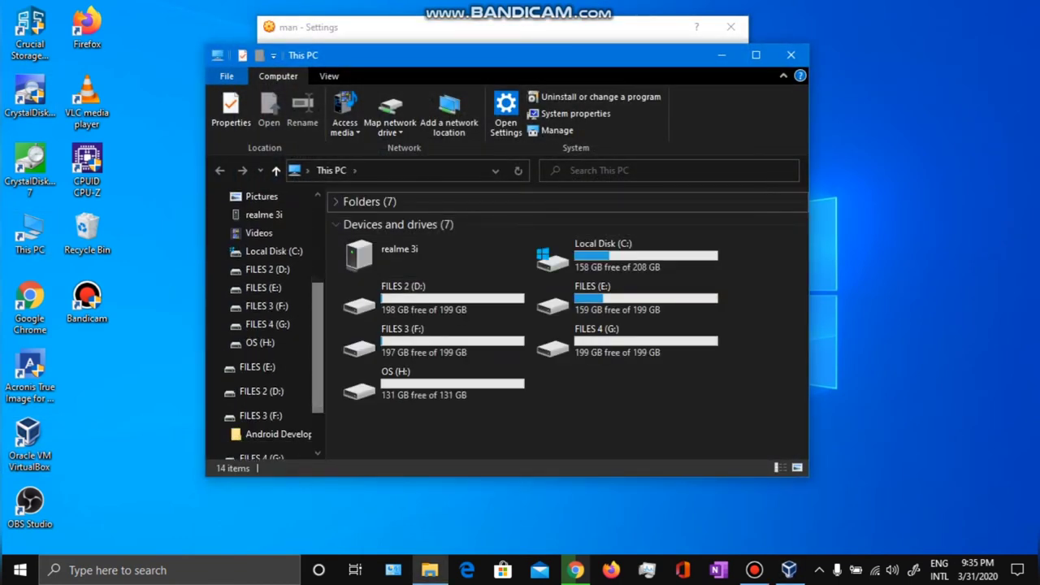
{"action": "left_click", "coordinate": [263, 288]}
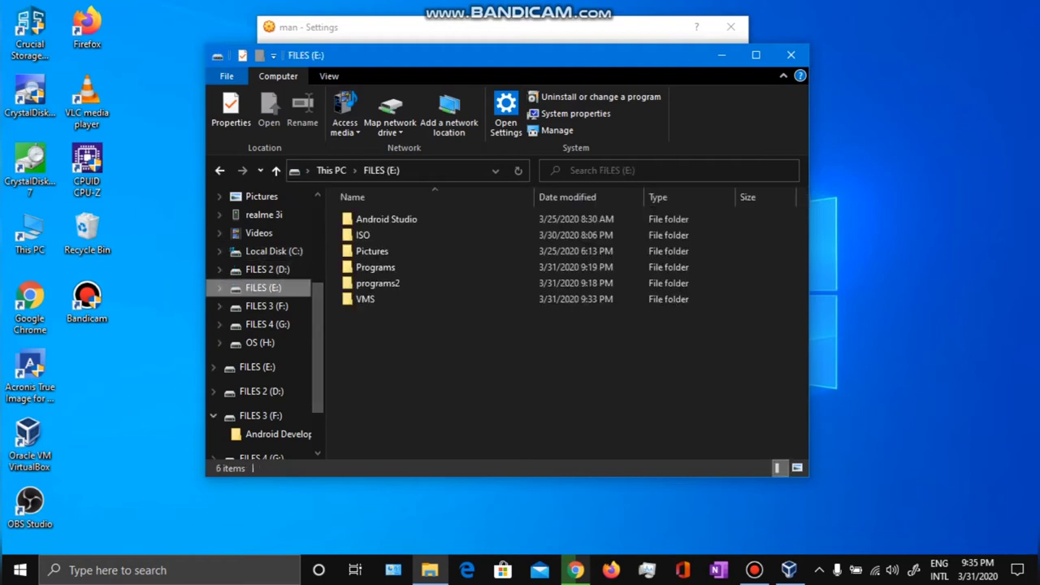
{"action": "left_click", "coordinate": [358, 251]}
{"action": "left_click", "coordinate": [362, 269]}
{"action": "double_click", "coordinate": [361, 269]}
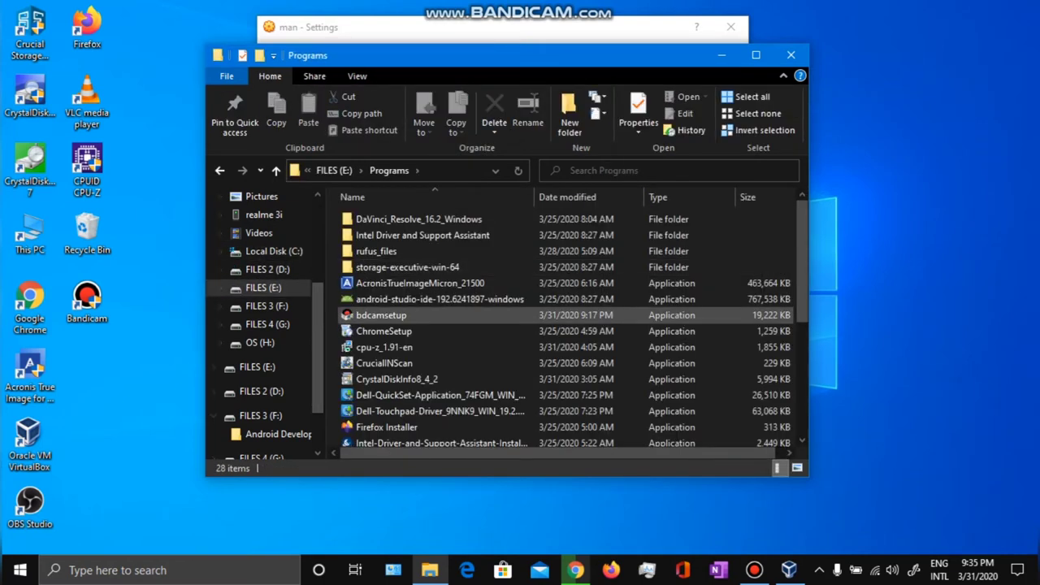
Launch rufus-3.9, then close Rufus and the Programs folder window with Alt+F4.
{"action": "scroll", "coordinate": [438, 325], "scroll_direction": "down", "scroll_amount": 5}
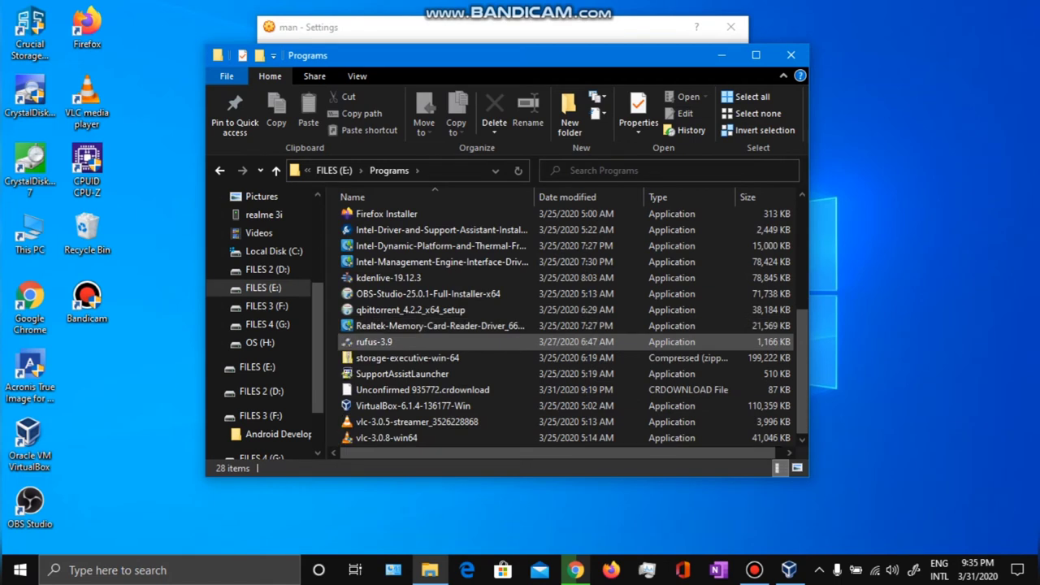
{"action": "left_click", "coordinate": [373, 342]}
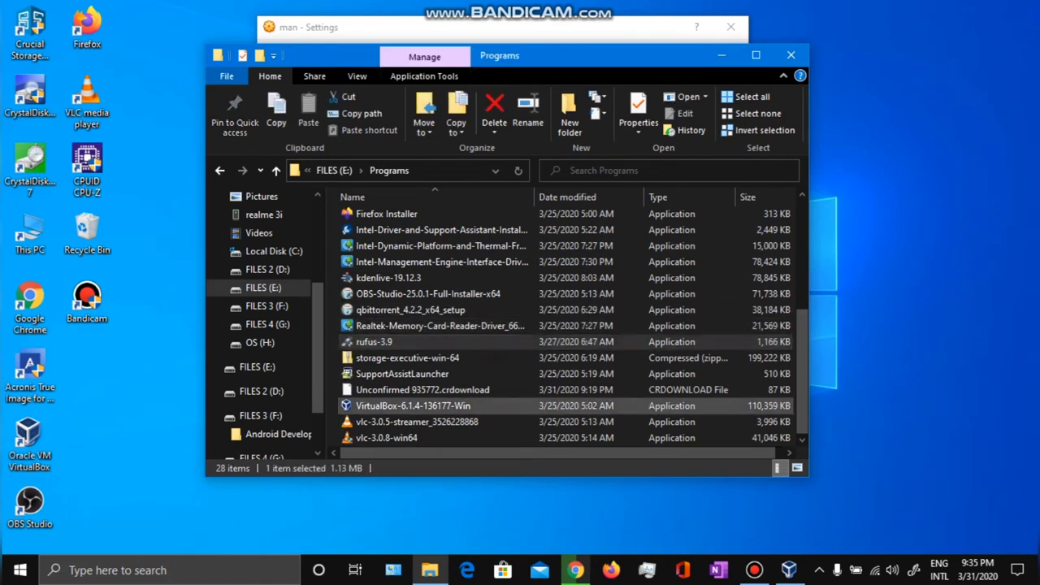
{"action": "double_click", "coordinate": [374, 342]}
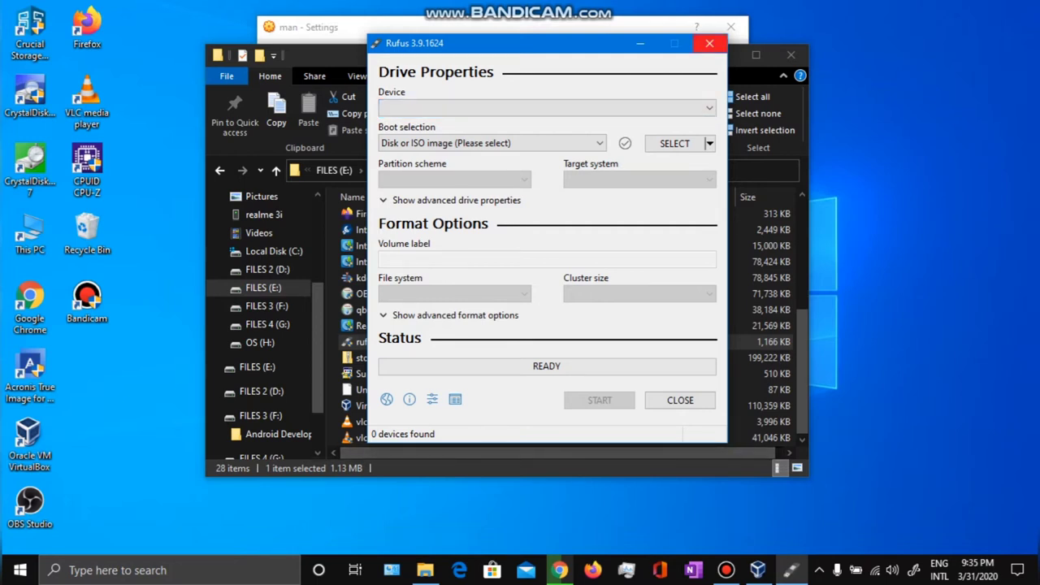
{"action": "key", "text": "alt+F4"}
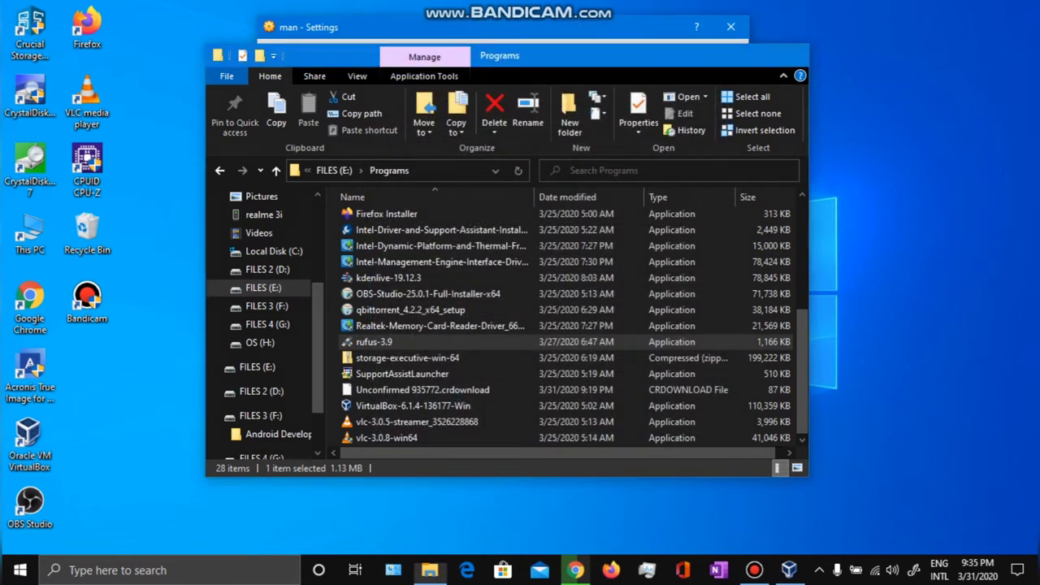
{"action": "key", "text": "alt+F4"}
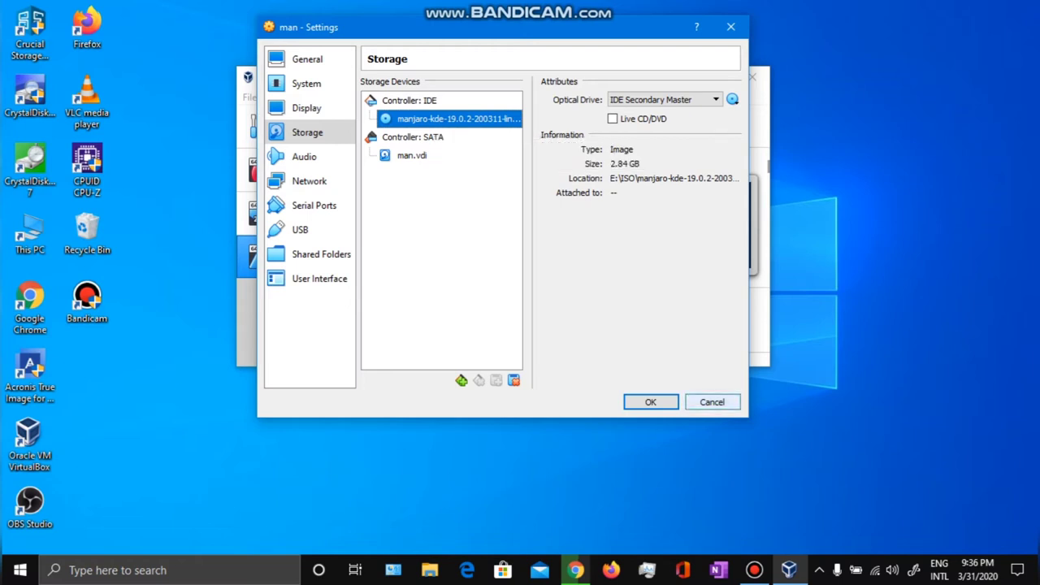
Save the man VM's storage settings with the Manjaro ISO attached.
{"action": "left_click", "coordinate": [650, 401]}
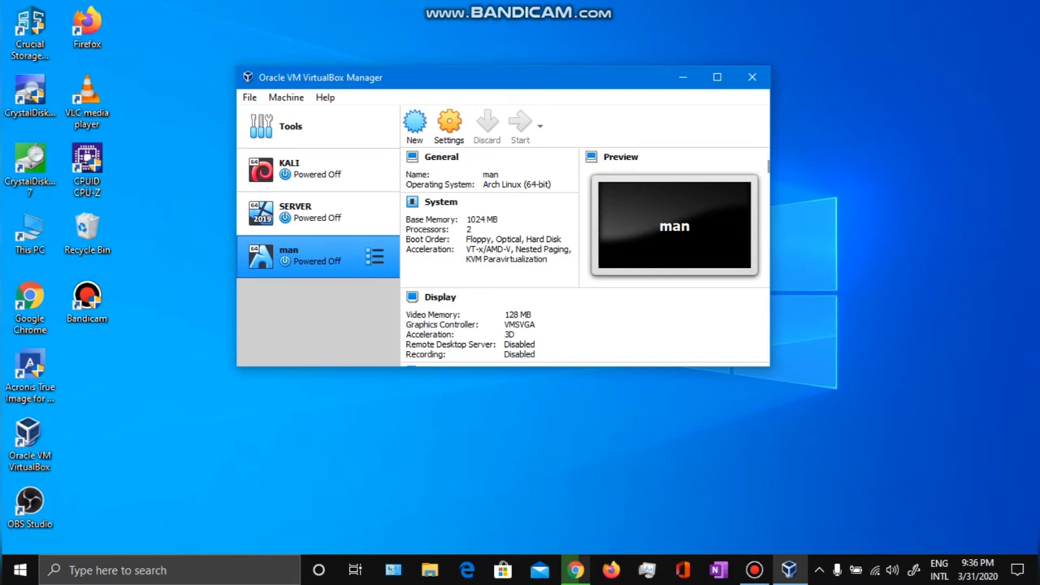
Start the man VM with the Manjaro KDE ISO chosen as start-up disk.
{"action": "left_click", "coordinate": [754, 570]}
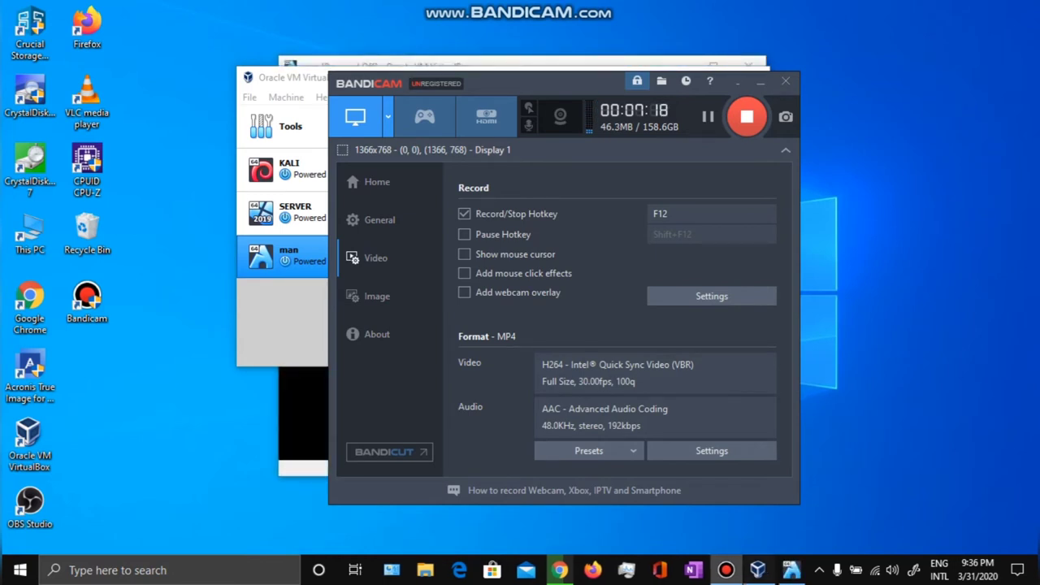
{"action": "left_click", "coordinate": [757, 570]}
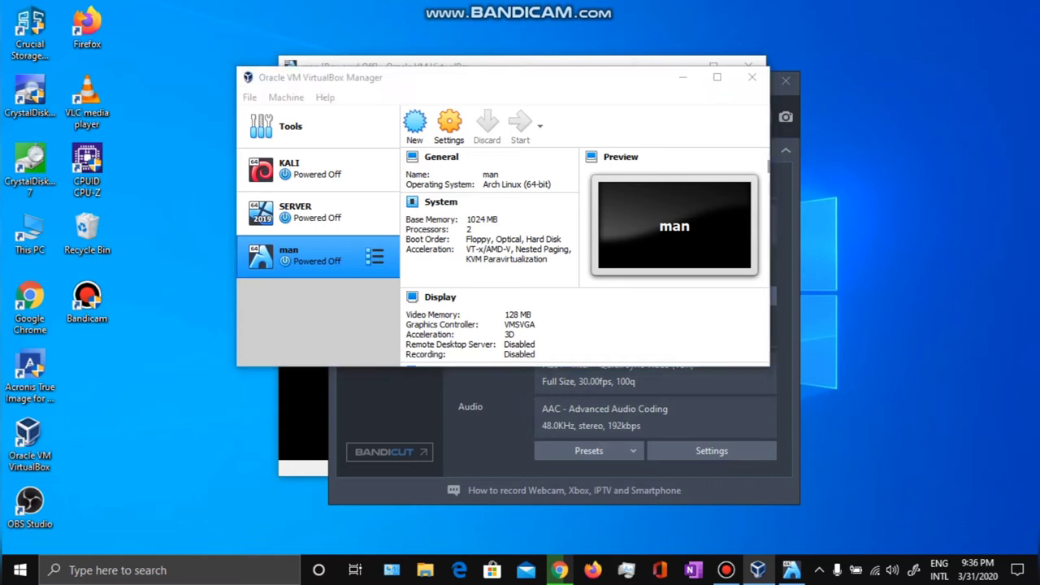
{"action": "key", "text": "alt+Down"}
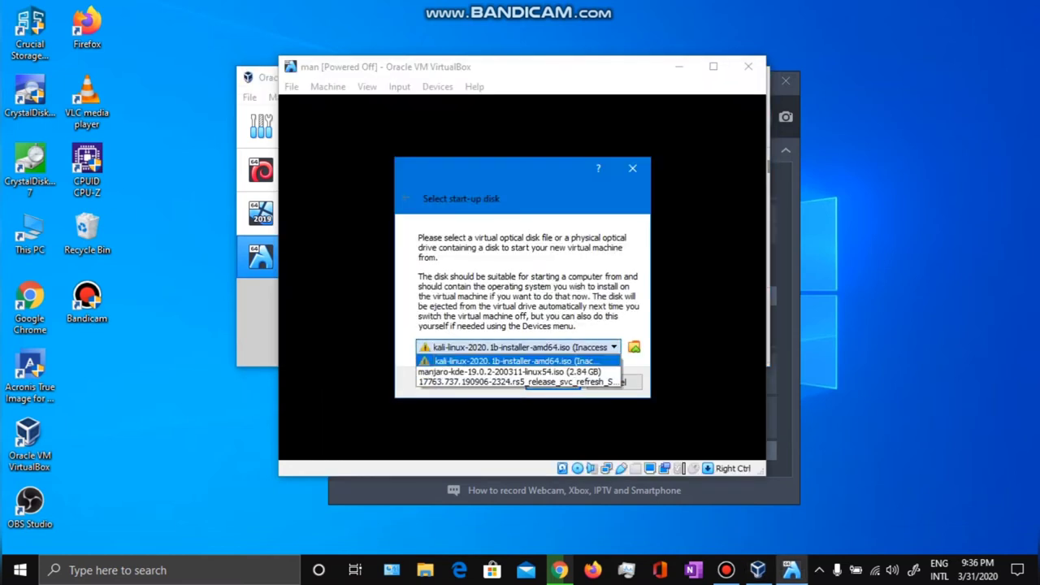
{"action": "key", "text": "Down"}
{"action": "key", "text": "Return"}
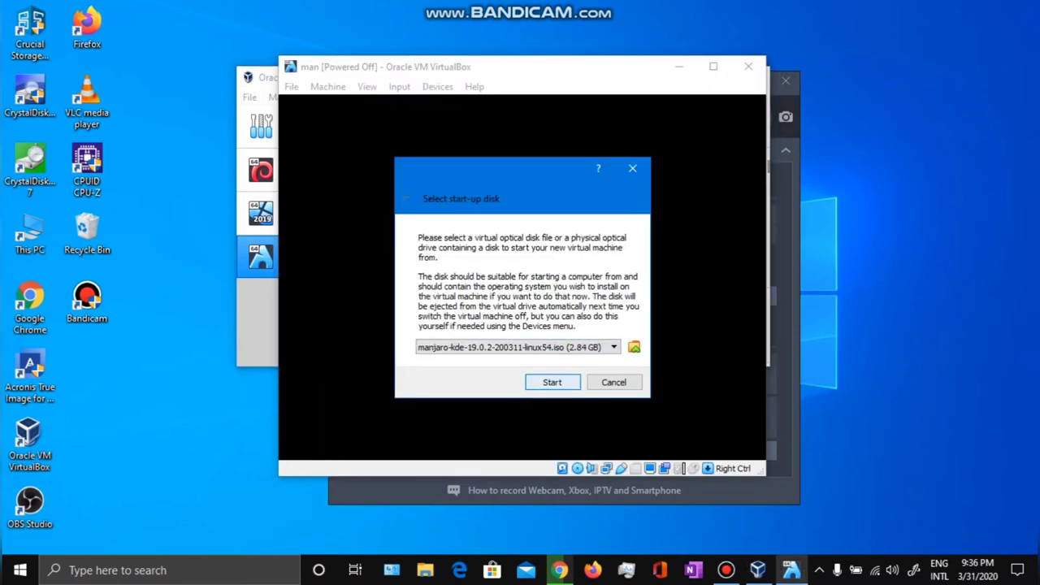
{"action": "key", "text": "Return"}
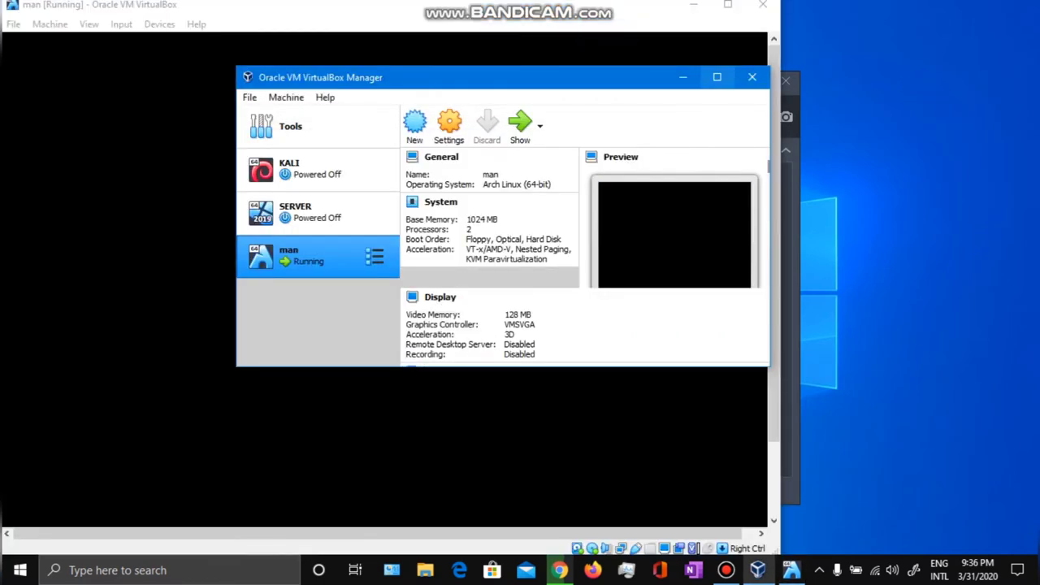
Boot the Boot: Manjaro.x86_64 kde entry from the VM's boot menu.
{"action": "left_click", "coordinate": [752, 77]}
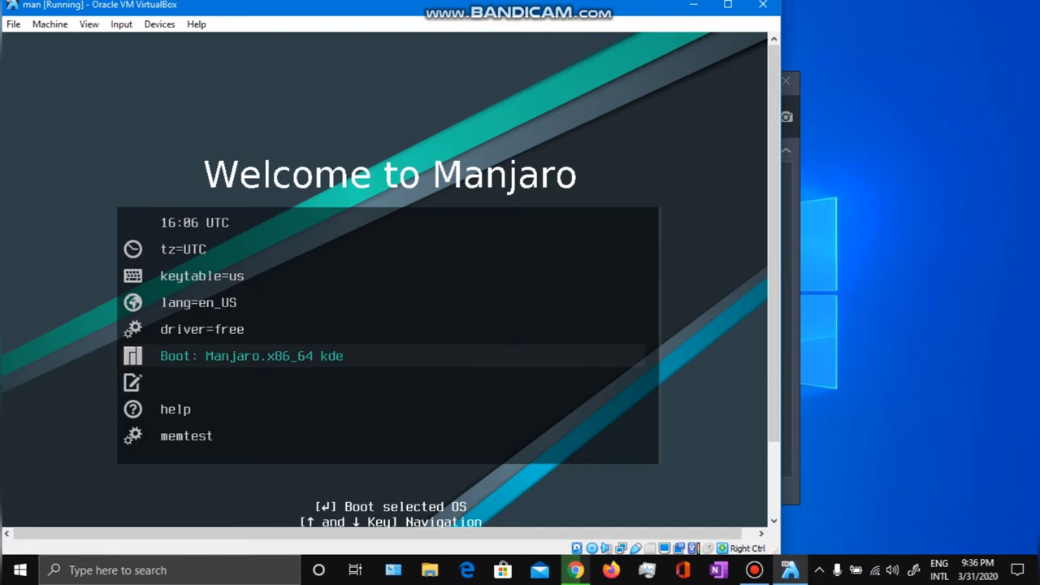
{"action": "key", "text": "Up"}
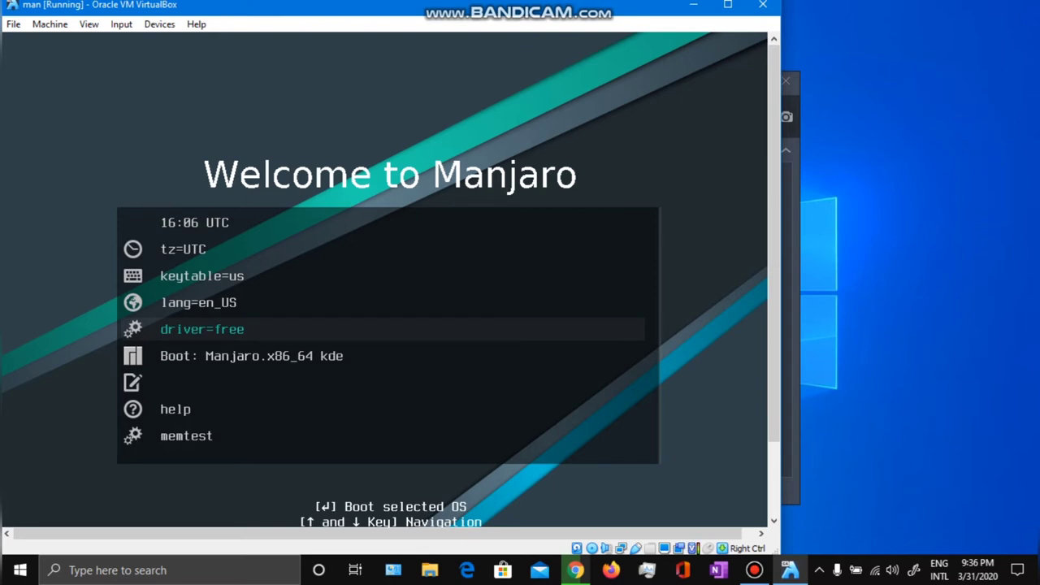
{"action": "key", "text": "Down"}
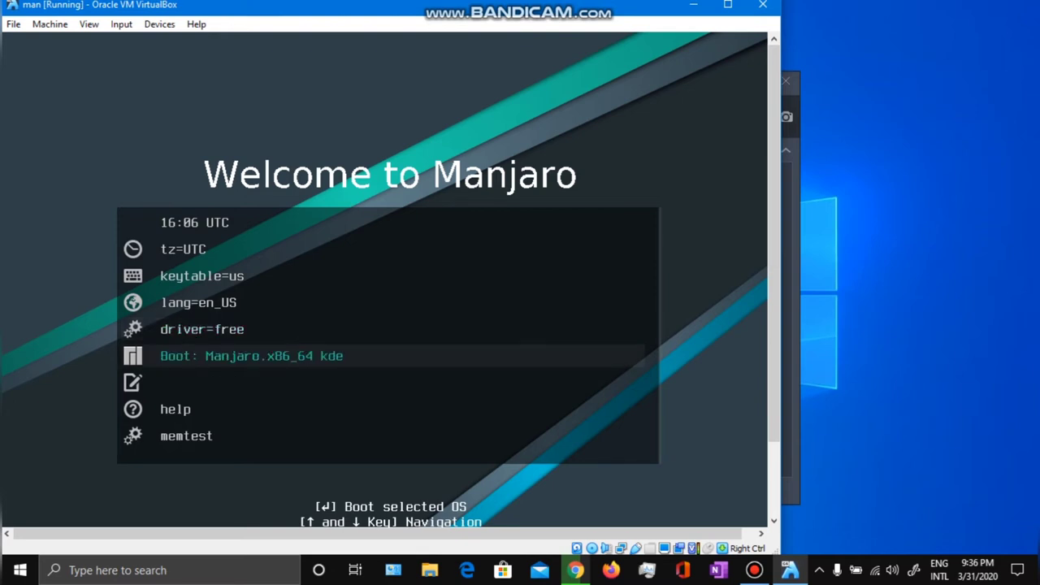
{"action": "key", "text": "Up"}
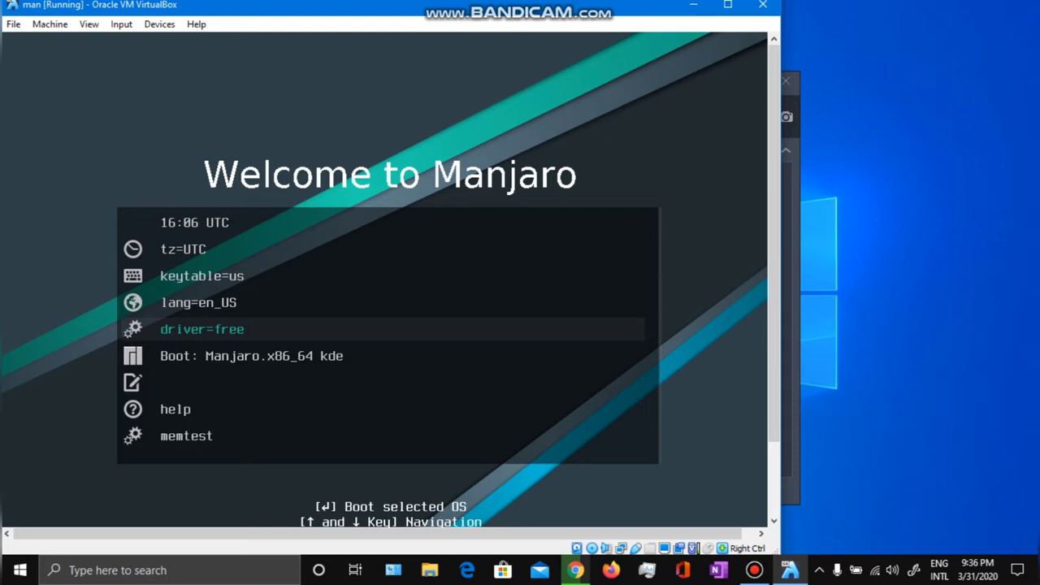
{"action": "key", "text": "Down"}
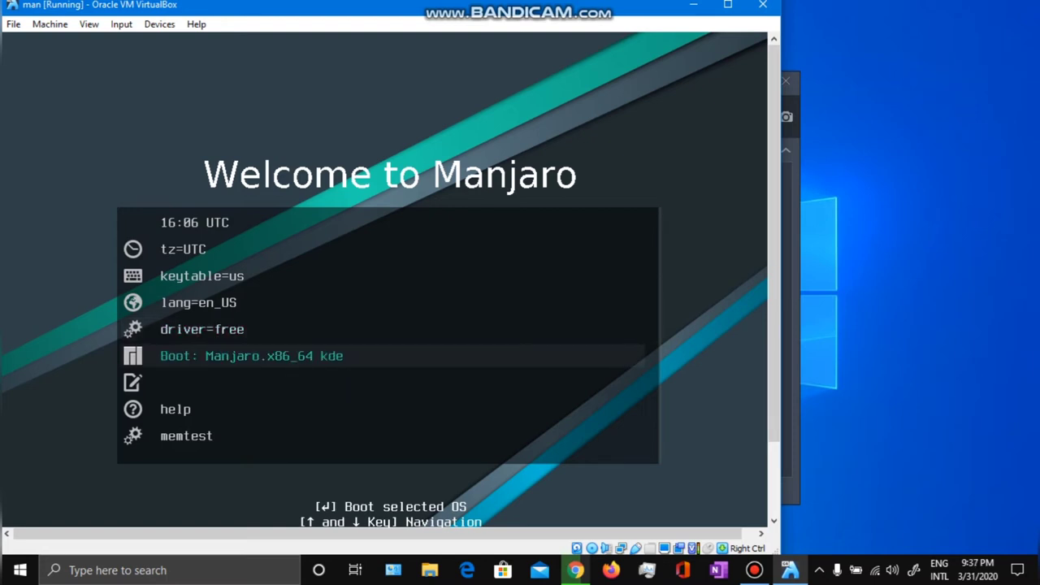
{"action": "key", "text": "Return"}
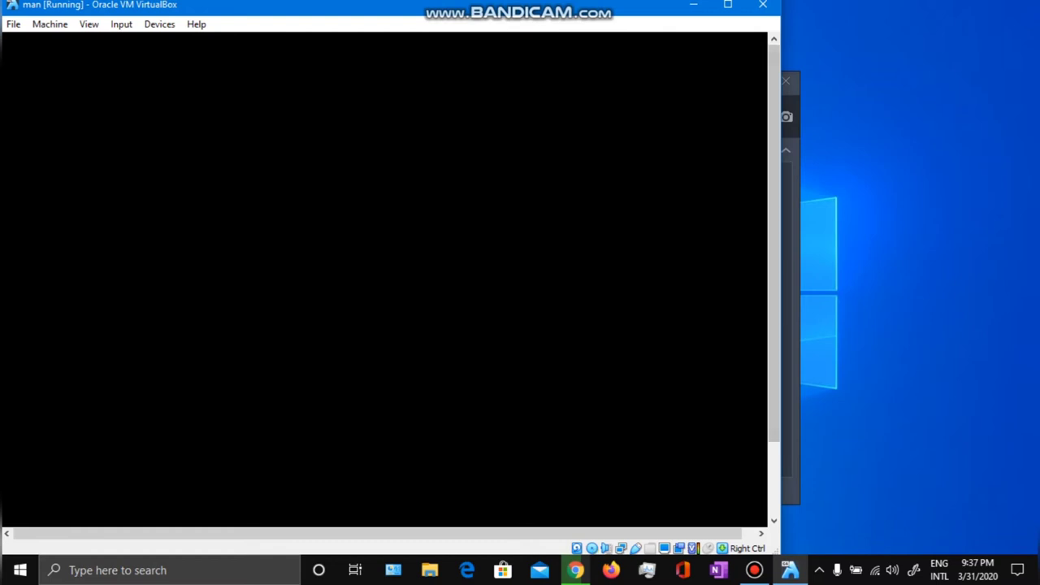
Move the Bandicam window off the VM screen and open Task Manager.
{"action": "left_click", "coordinate": [789, 325]}
{"action": "left_click_drag", "start_coordinate": [552, 82], "coordinate": [791, 73]}
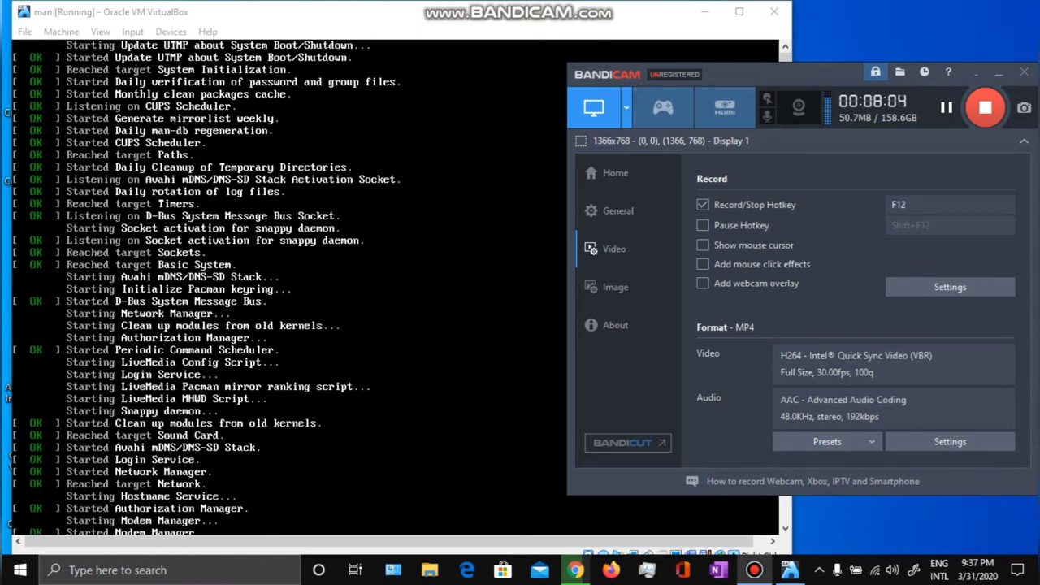
{"action": "key", "text": "ctrl+shift+Escape"}
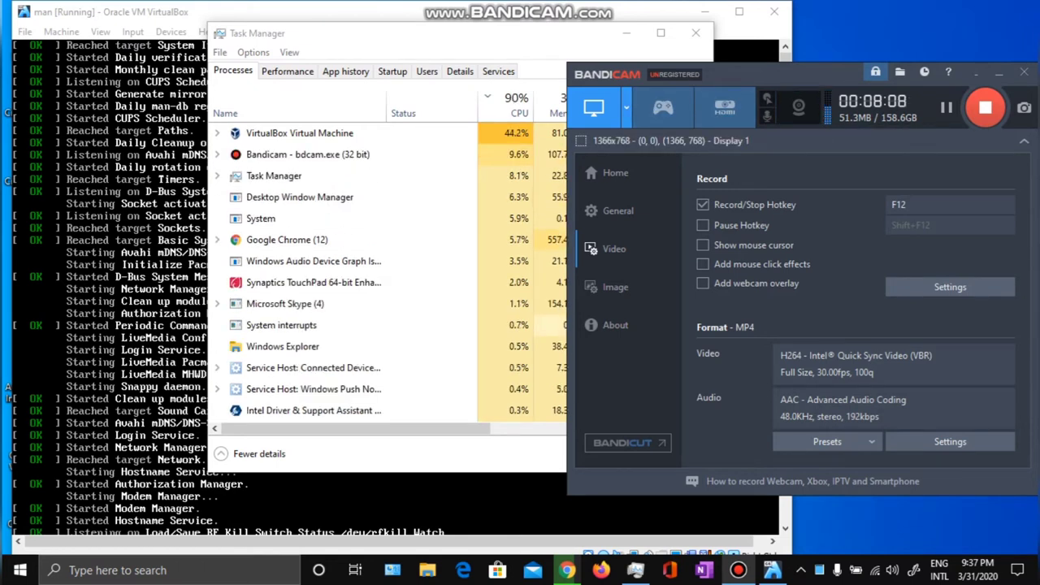
Check the Disk 0, Disk 1, Memory and CPU graphs and the Processes list, then close Task Manager.
{"action": "key", "text": "alt+Tab"}
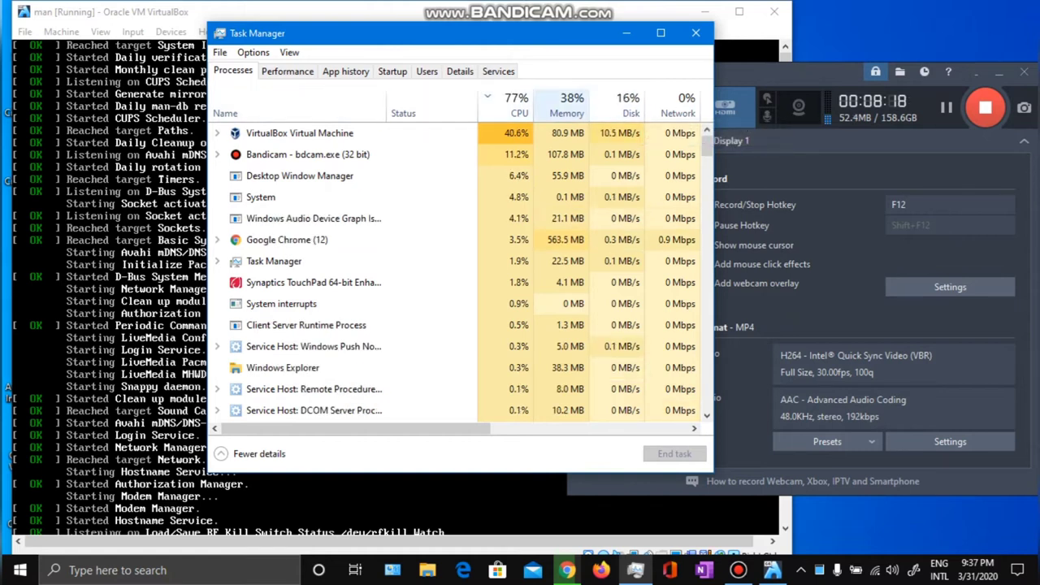
{"action": "left_click", "coordinate": [287, 72]}
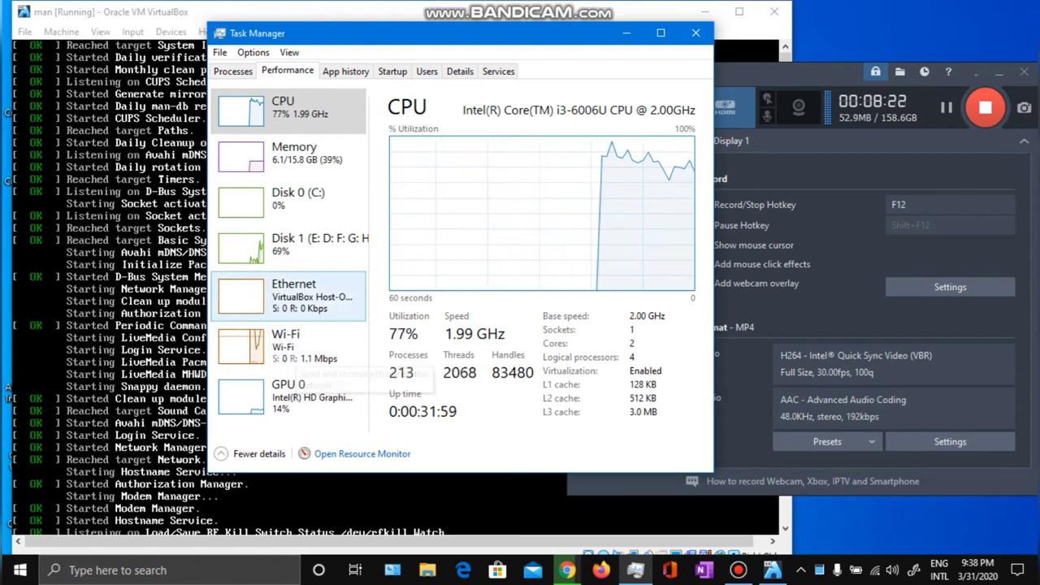
{"action": "left_click", "coordinate": [295, 254]}
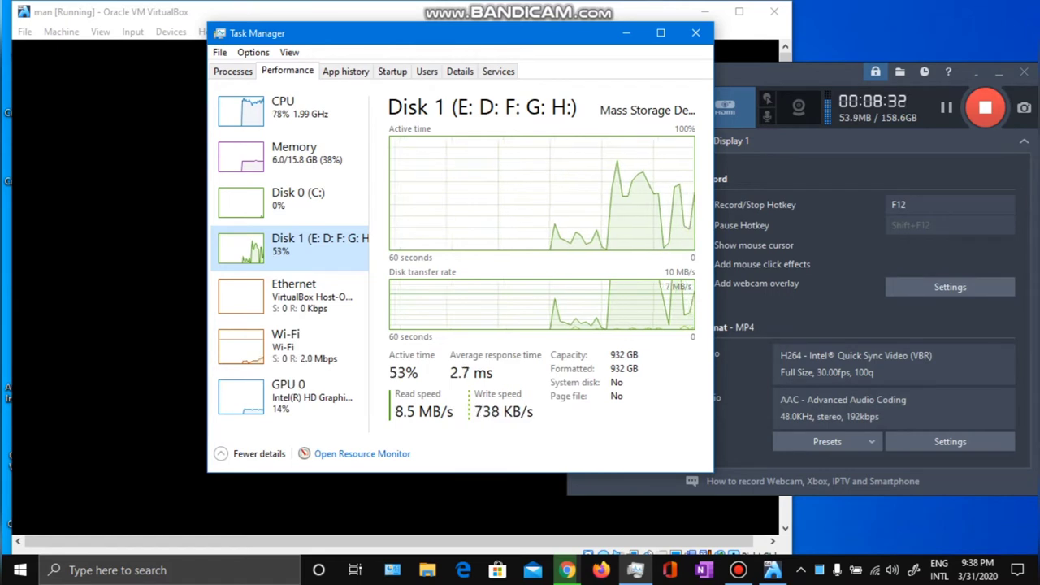
{"action": "left_click", "coordinate": [293, 199]}
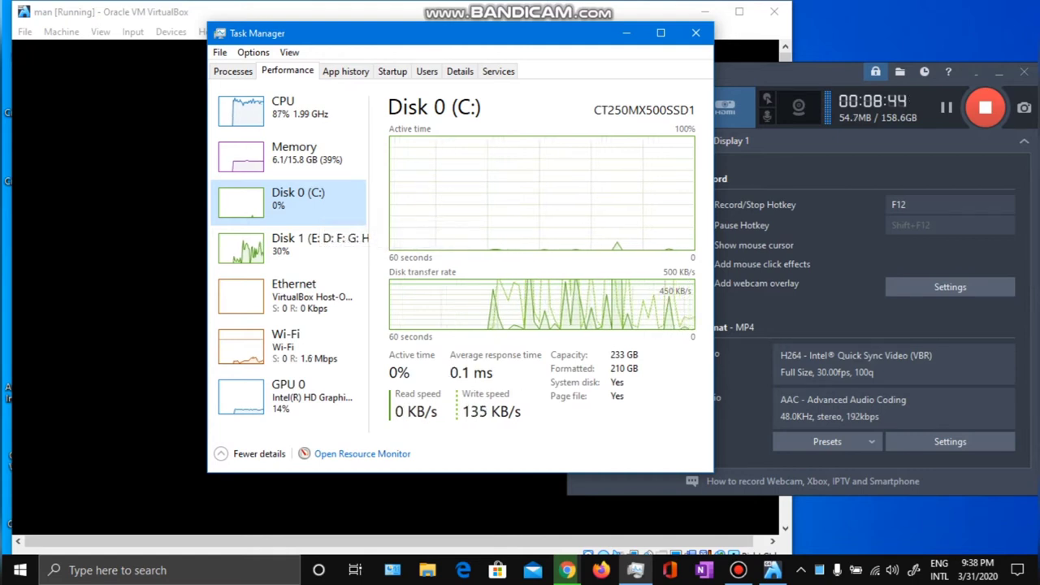
{"action": "left_click", "coordinate": [293, 244]}
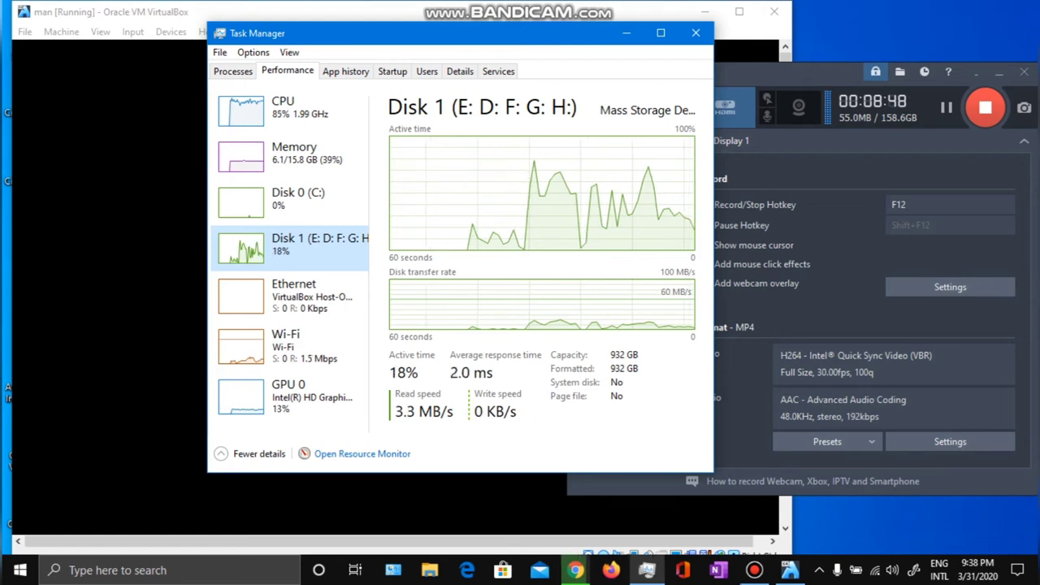
{"action": "left_click", "coordinate": [293, 154]}
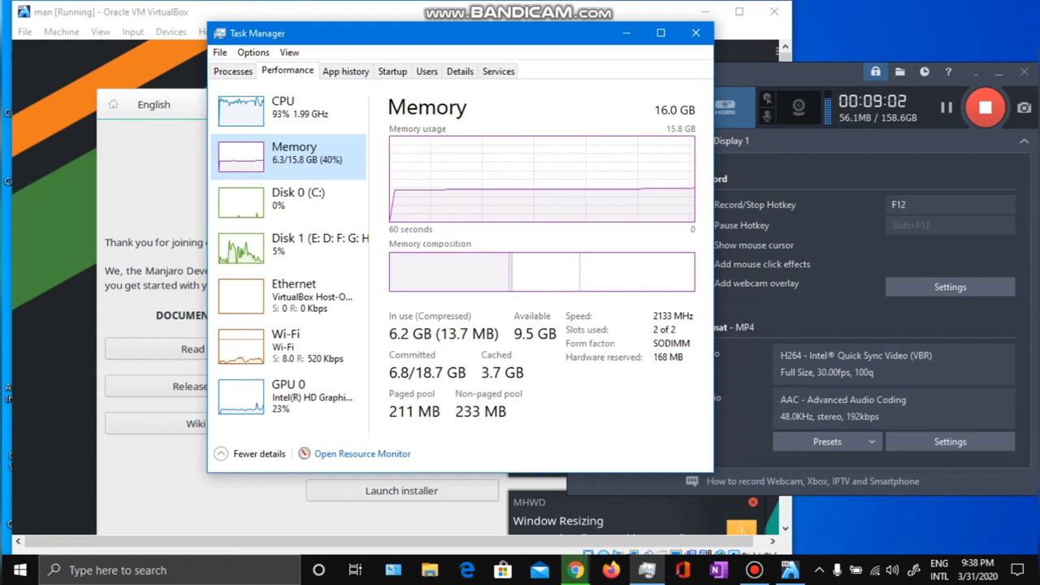
{"action": "left_click", "coordinate": [293, 109]}
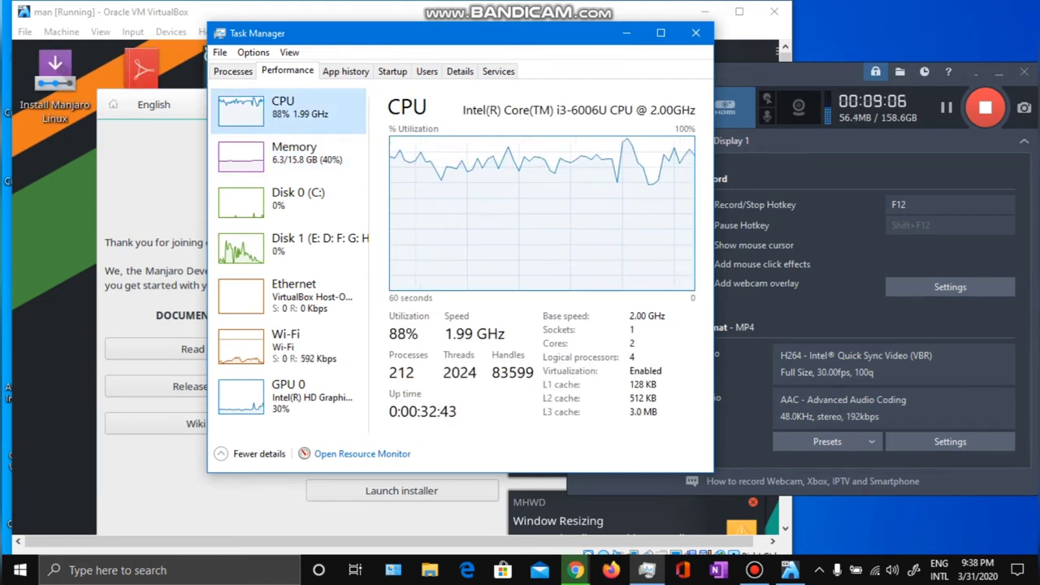
{"action": "left_click", "coordinate": [233, 72]}
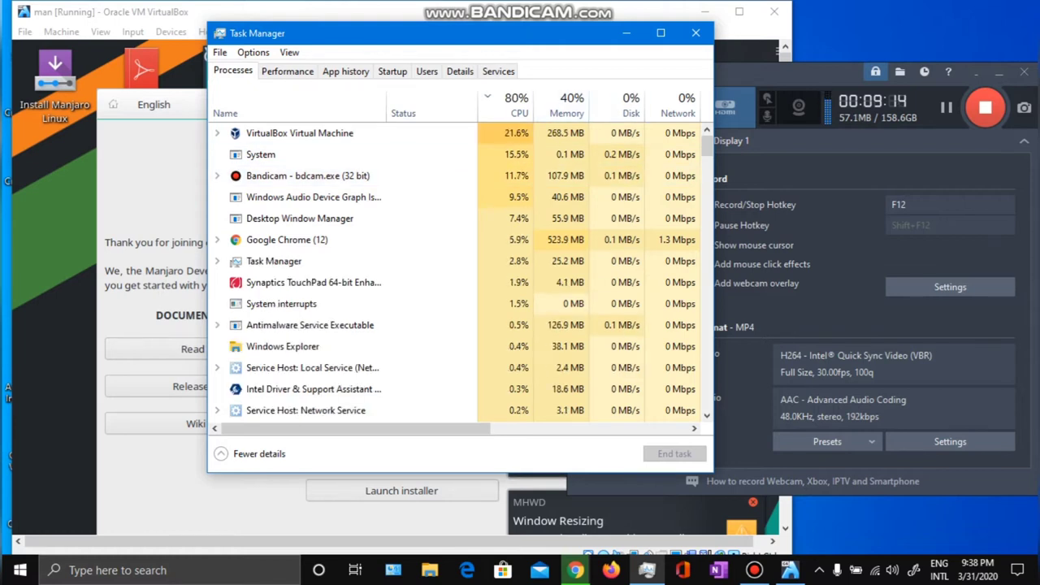
{"action": "left_click_drag", "start_coordinate": [650, 33], "coordinate": [646, 24]}
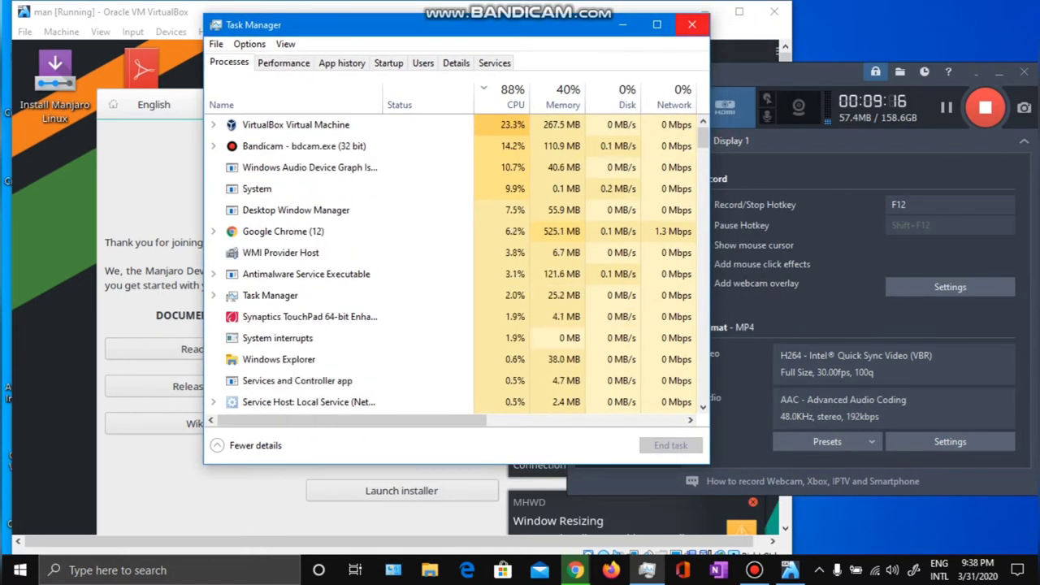
{"action": "left_click", "coordinate": [691, 24]}
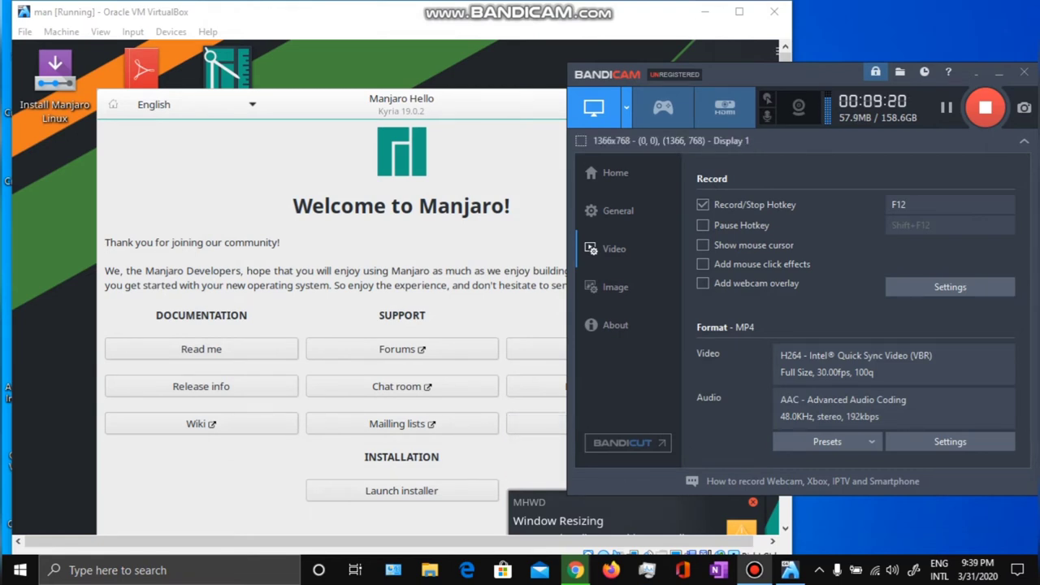
Switch the VM window to View > Scaled Mode.
{"action": "key", "text": "alt+Tab"}
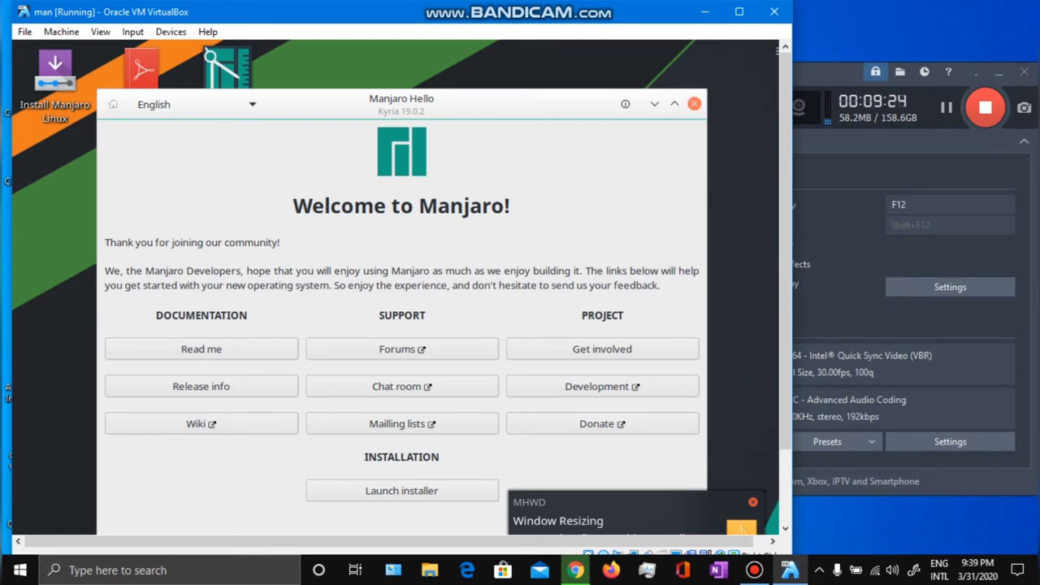
{"action": "left_click_drag", "start_coordinate": [528, 103], "coordinate": [525, 70]}
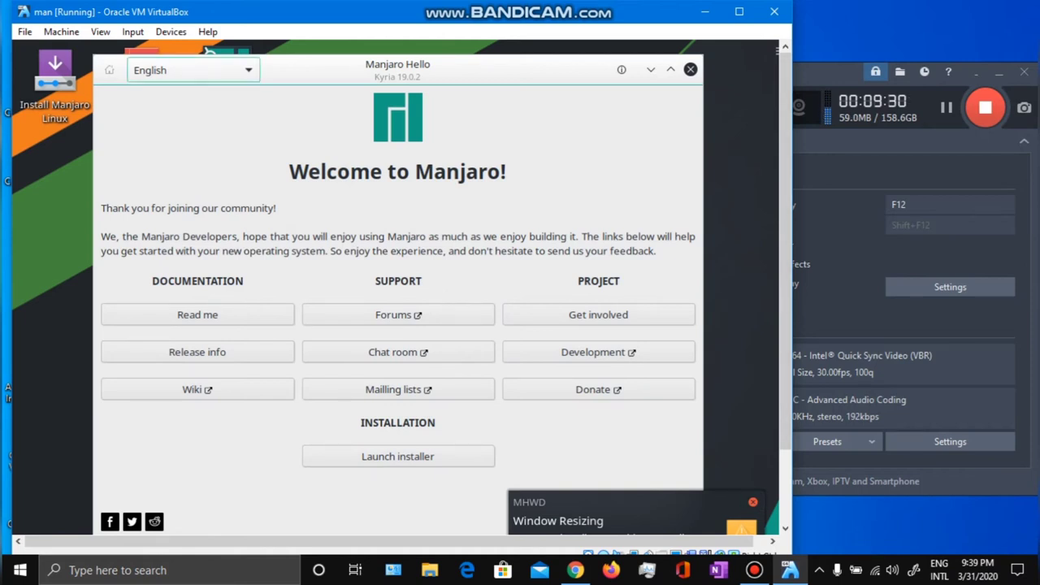
{"action": "left_click", "coordinate": [101, 31]}
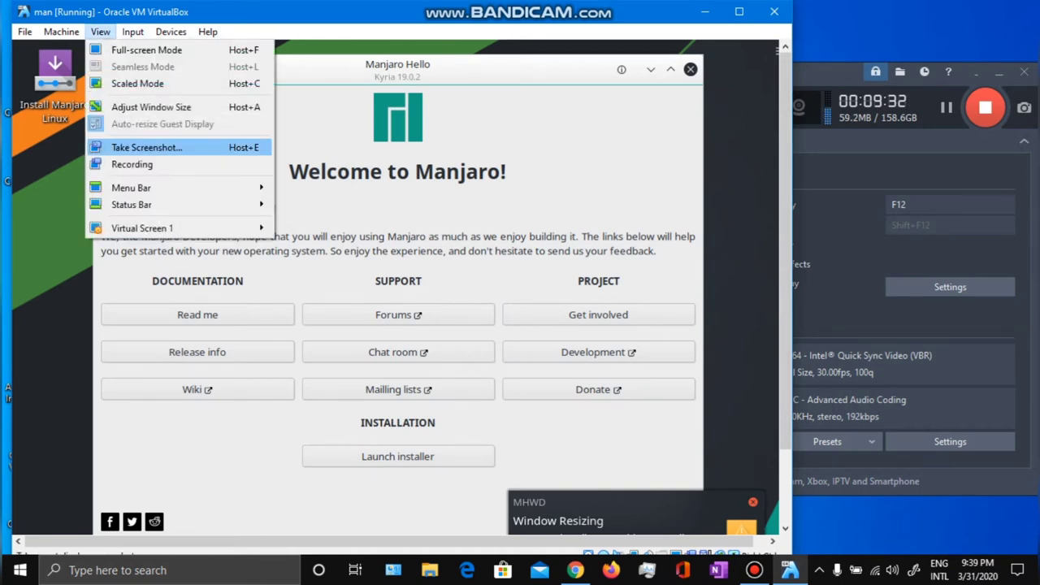
{"action": "left_click", "coordinate": [137, 83]}
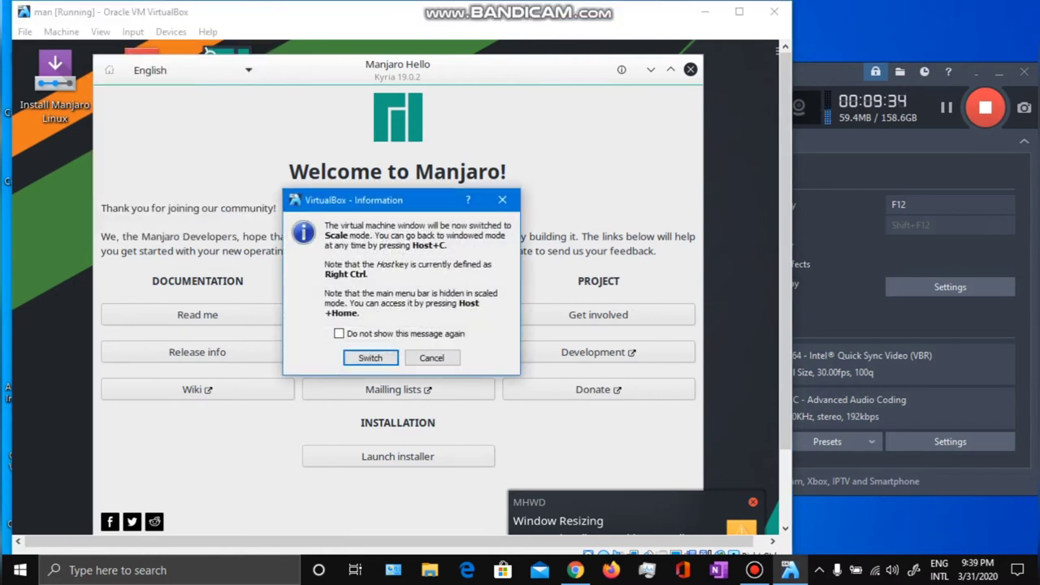
{"action": "key", "text": "Return"}
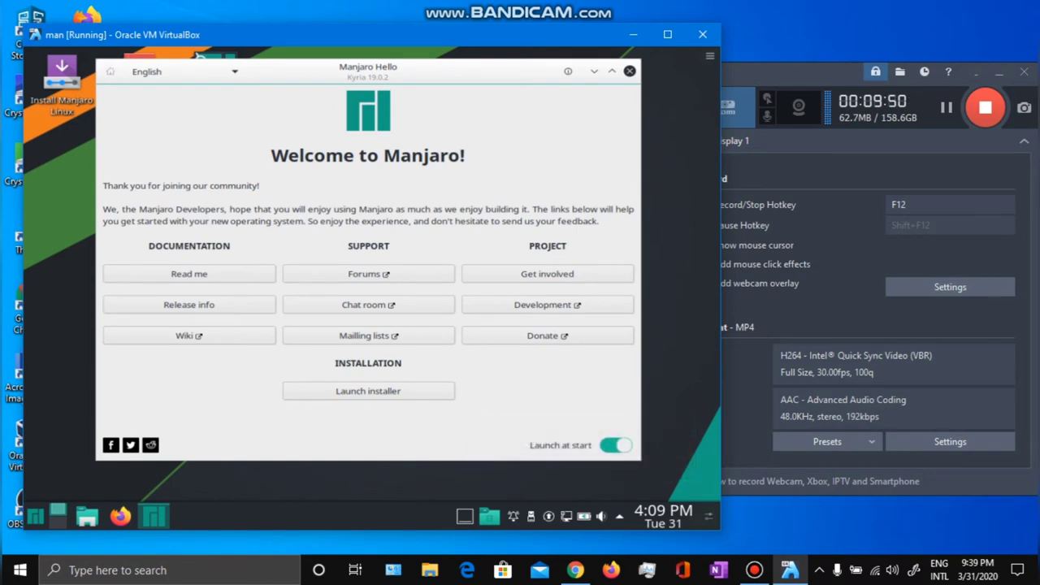
Turn off Launch at start in Manjaro Hello, close it, and launch Install Manjaro Linux.
{"action": "left_click", "coordinate": [616, 446]}
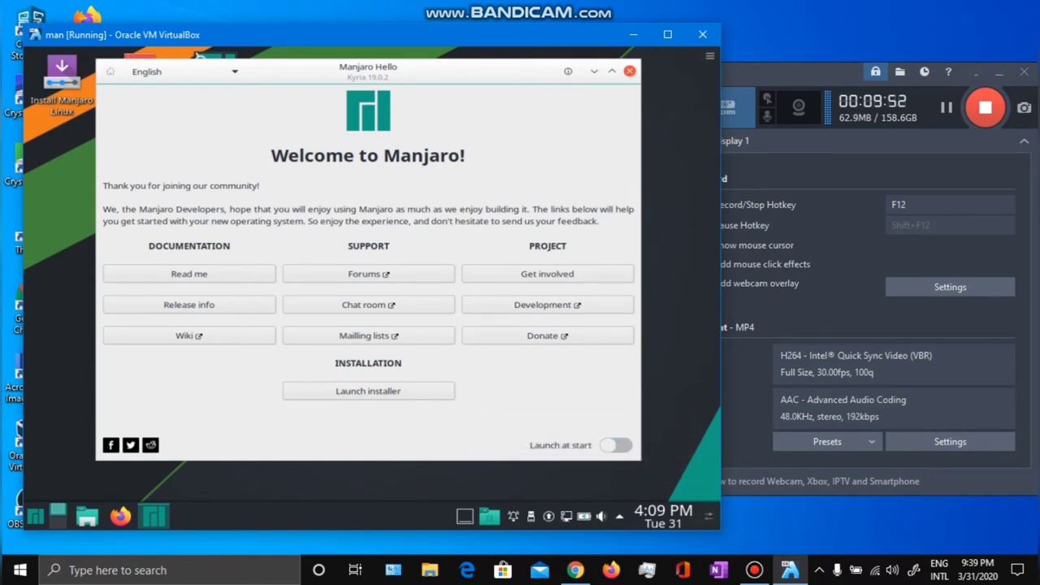
{"action": "left_click", "coordinate": [629, 71]}
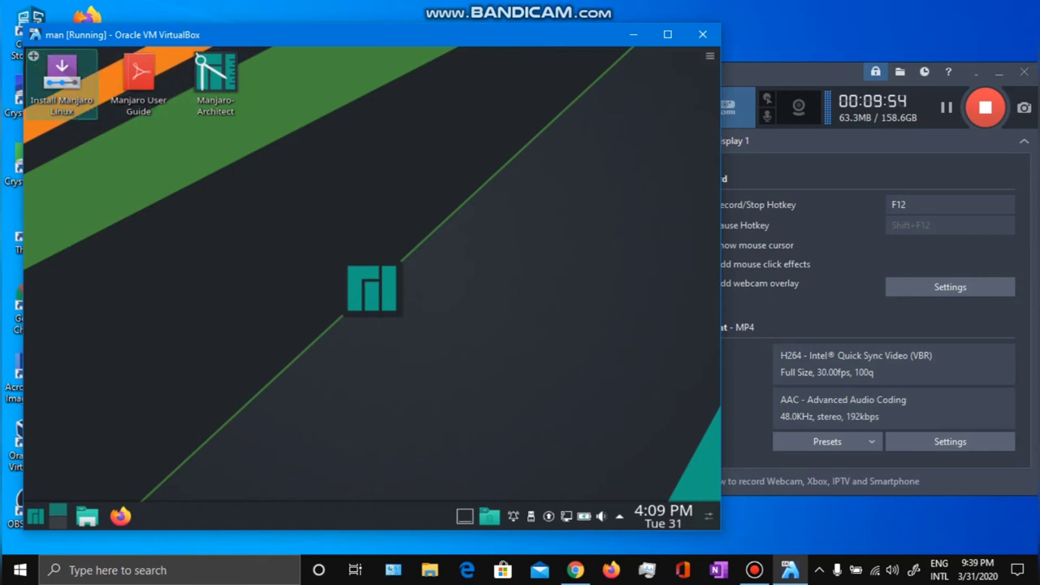
{"action": "left_click", "coordinate": [61, 77]}
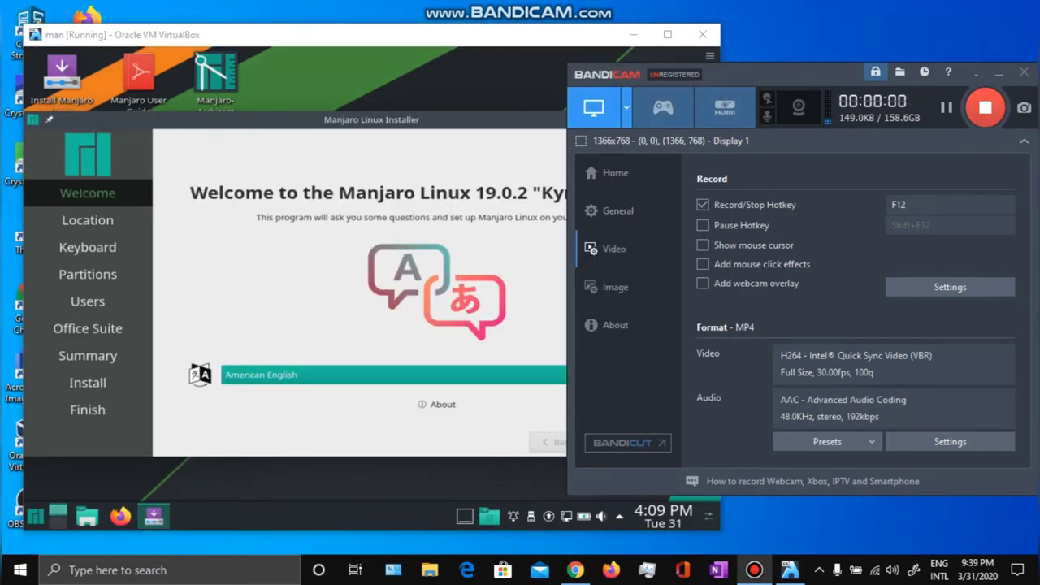
Pass the Welcome page and set the Location to Region Asia, Zone Kolkata.
{"action": "key", "text": "alt+Tab"}
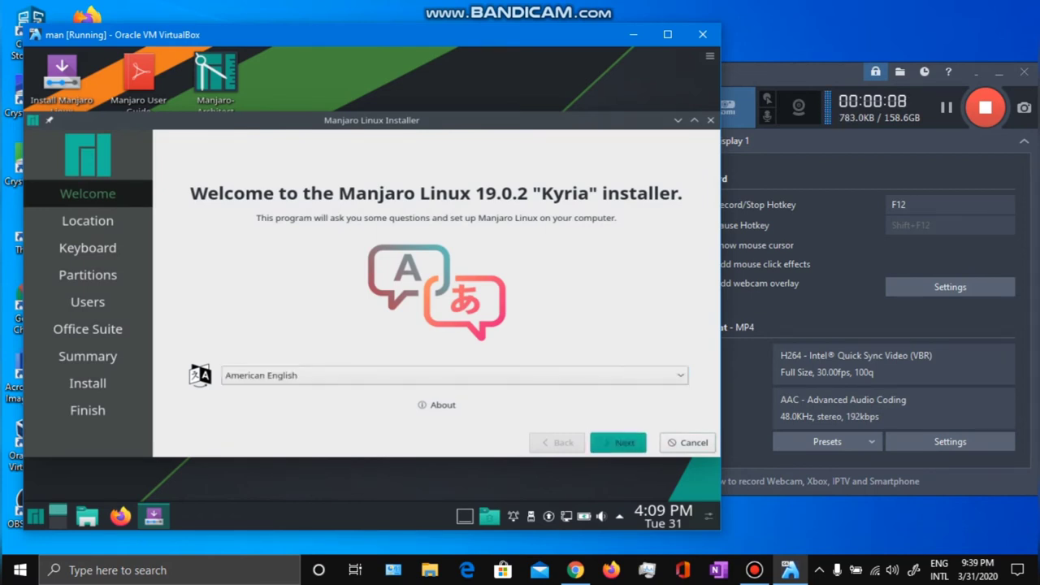
{"action": "left_click", "coordinate": [618, 442]}
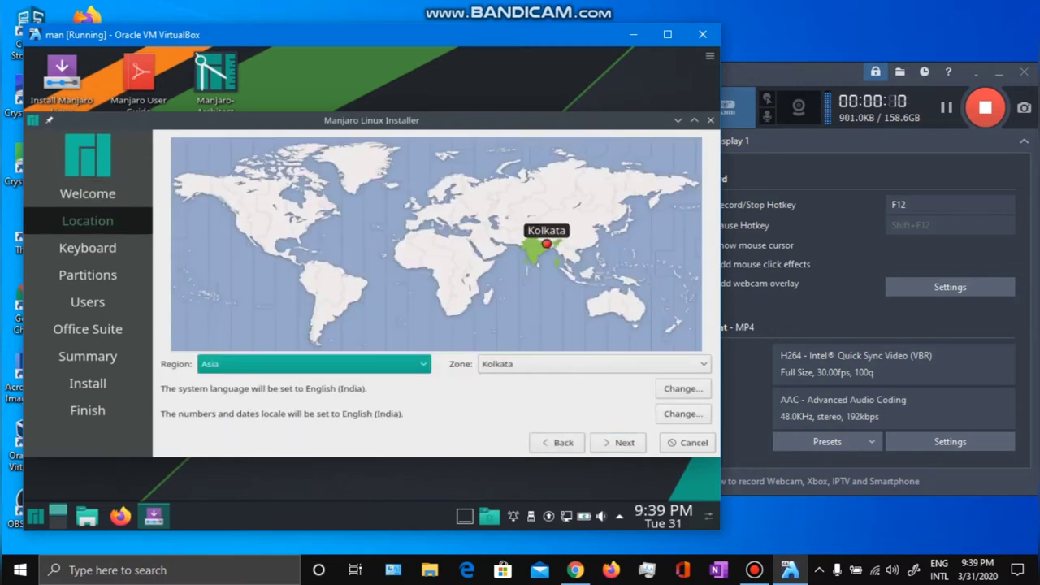
{"action": "left_click", "coordinate": [543, 238]}
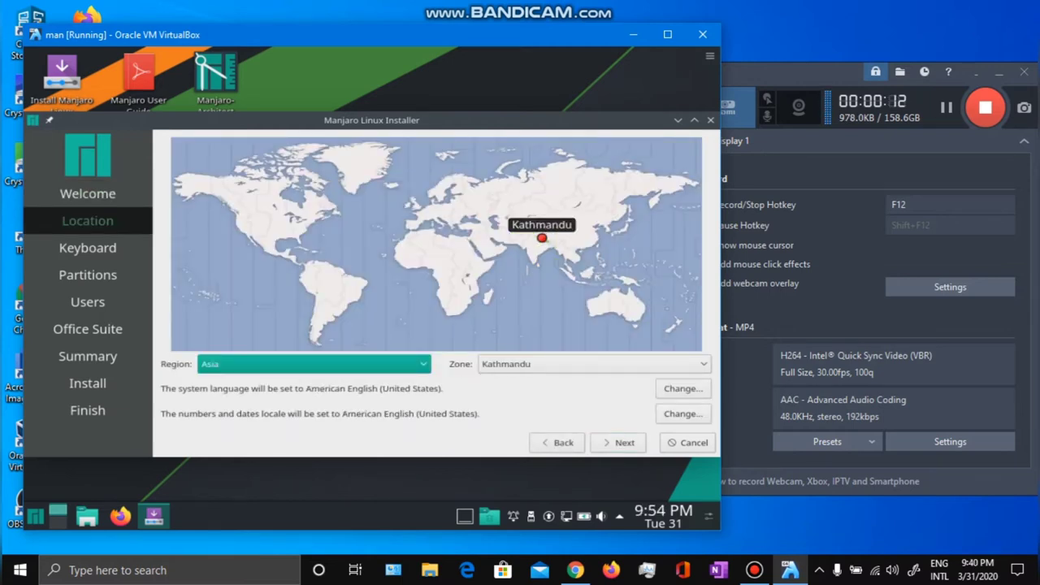
{"action": "left_click", "coordinate": [546, 244]}
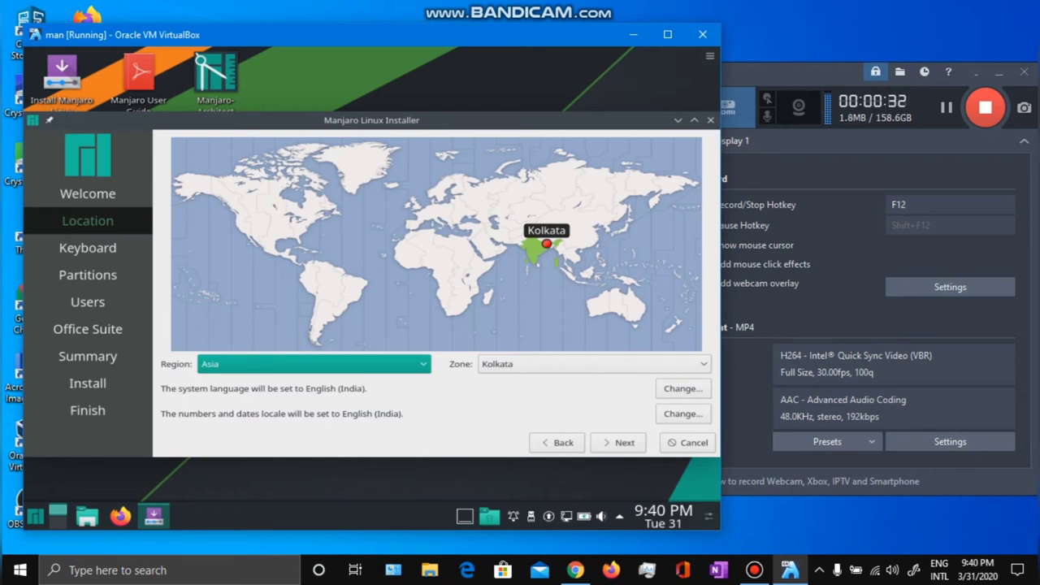
{"action": "left_click", "coordinate": [619, 442]}
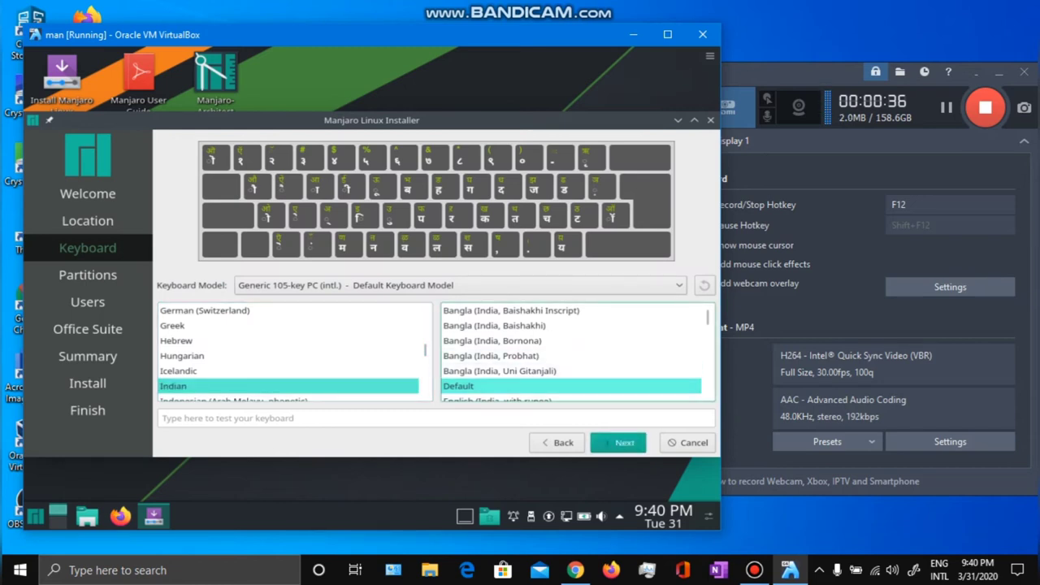
Choose the English (India, with rupee) variant of the Indian keyboard layout and continue.
{"action": "scroll", "coordinate": [569, 355], "scroll_direction": "down", "scroll_amount": 2}
{"action": "scroll", "coordinate": [569, 355], "scroll_direction": "up", "scroll_amount": 2}
{"action": "scroll", "coordinate": [569, 356], "scroll_direction": "down", "scroll_amount": 1}
{"action": "scroll", "coordinate": [569, 355], "scroll_direction": "down", "scroll_amount": 1}
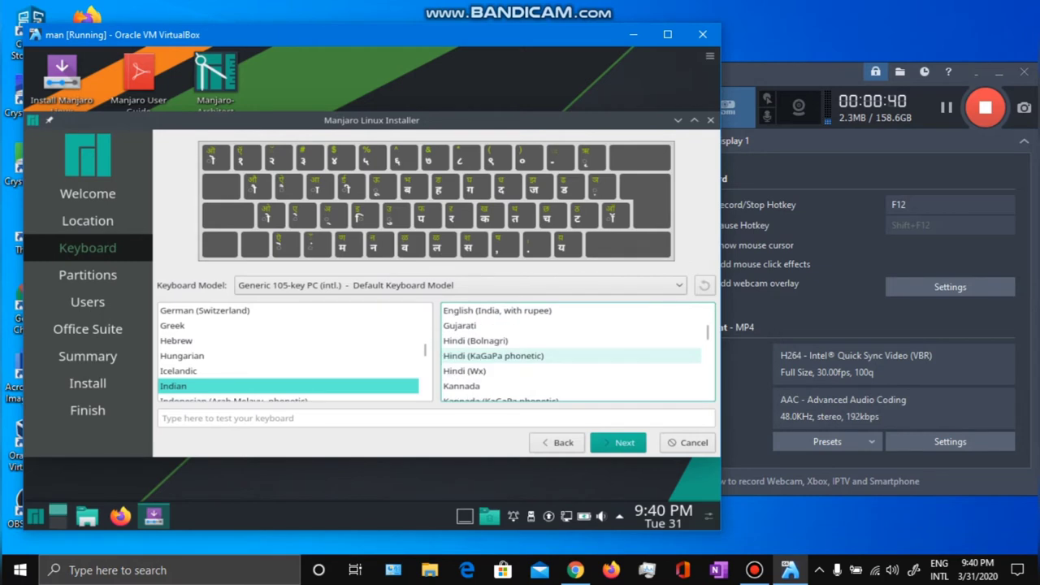
{"action": "scroll", "coordinate": [569, 370], "scroll_direction": "up", "scroll_amount": 1}
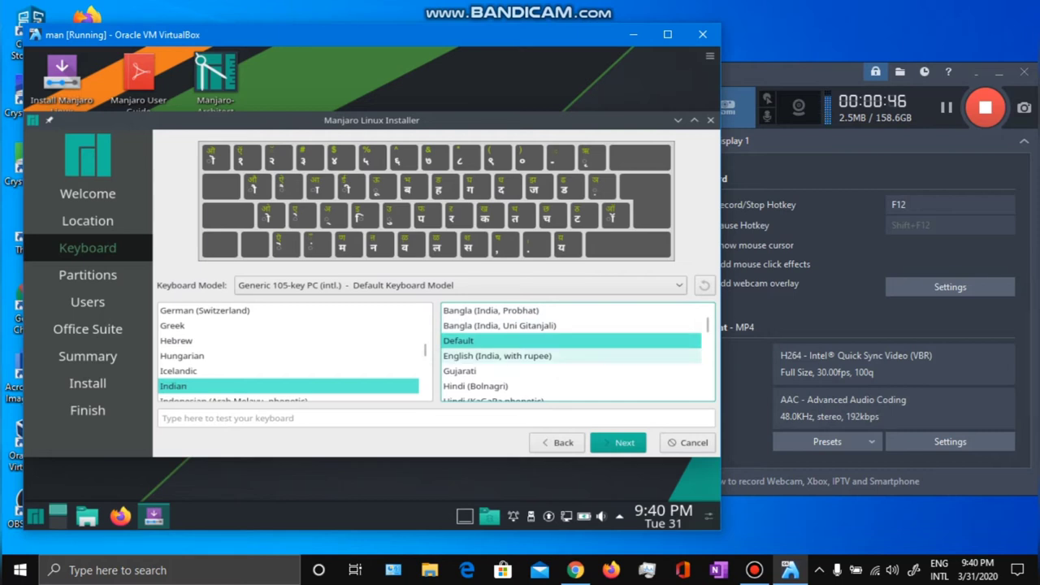
{"action": "left_click", "coordinate": [497, 356]}
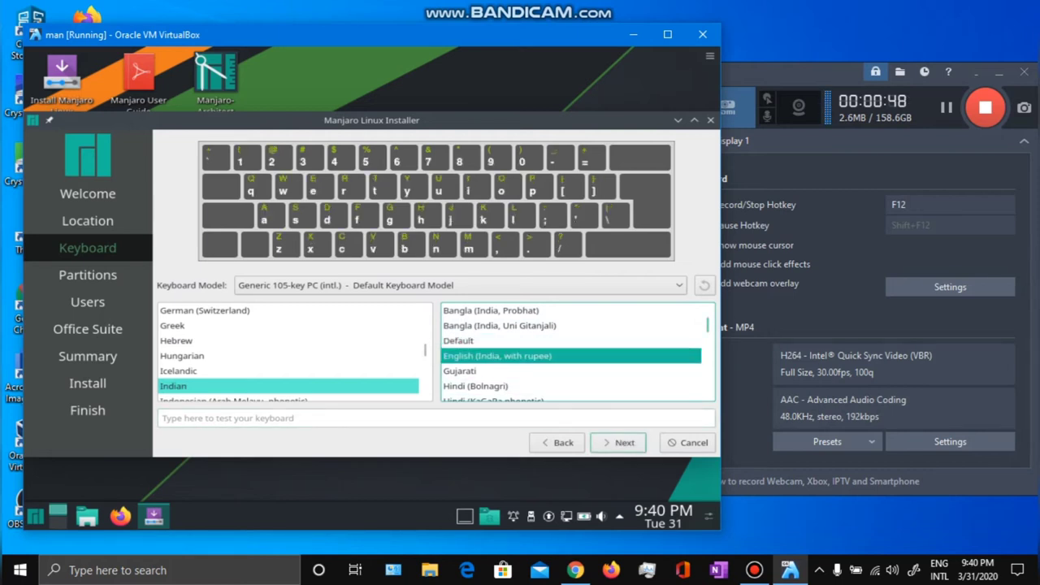
{"action": "left_click", "coordinate": [618, 442]}
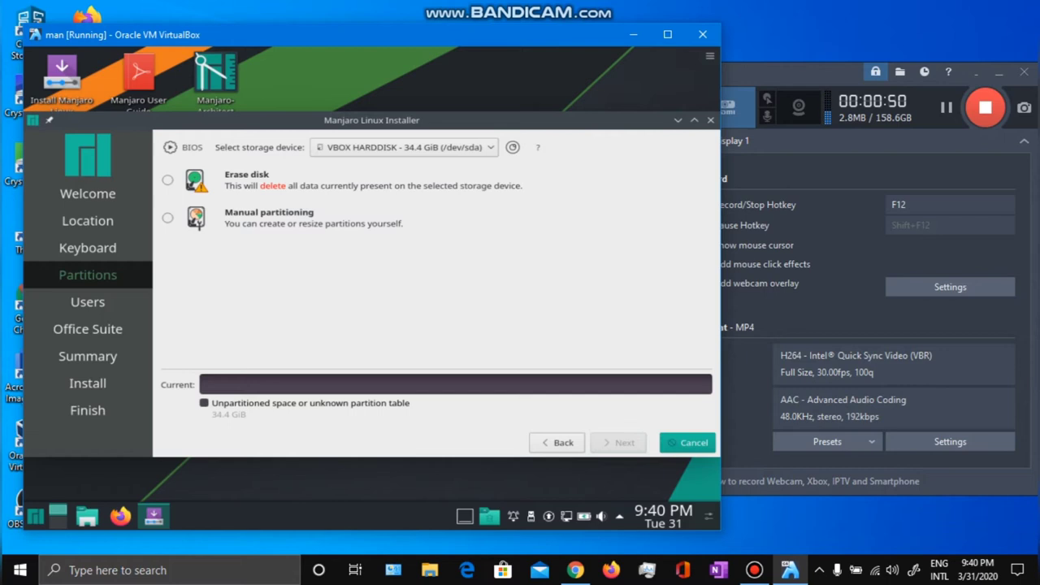
Choose manual partitioning and create a new GPT partition table on the 34.4 GiB disk.
{"action": "left_click", "coordinate": [167, 179]}
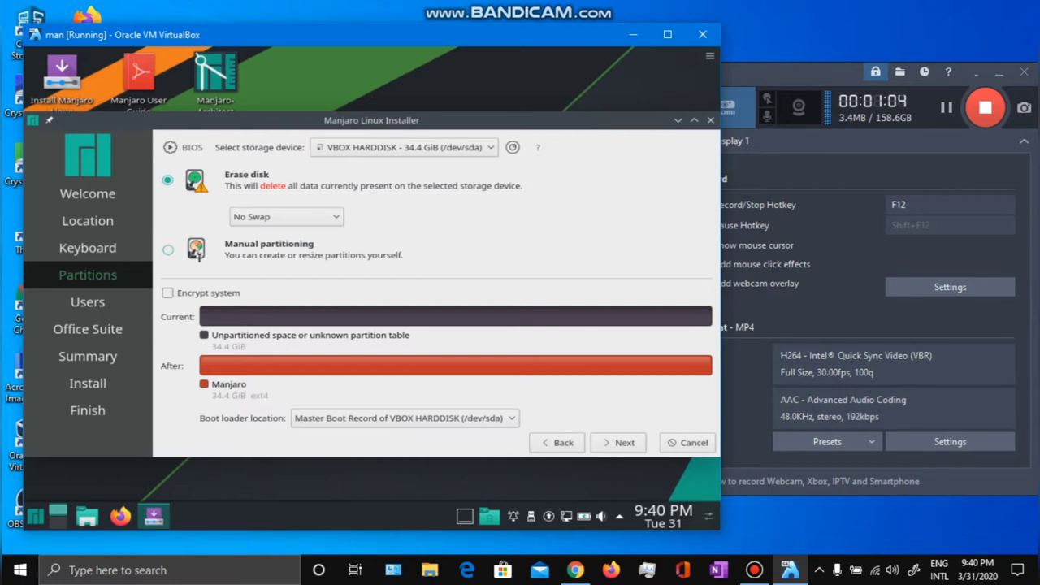
{"action": "left_click", "coordinate": [168, 250]}
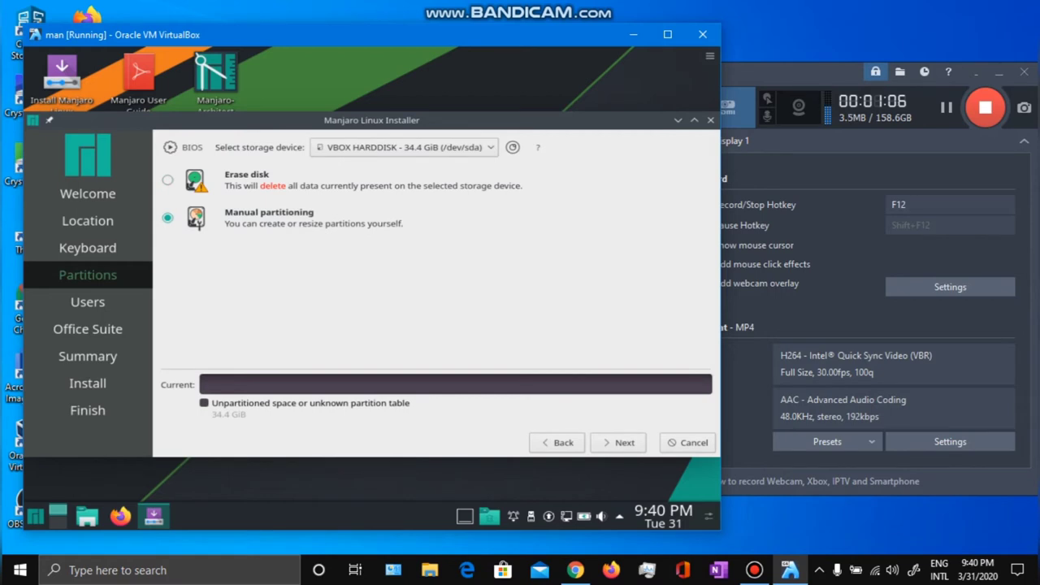
{"action": "left_click", "coordinate": [618, 443]}
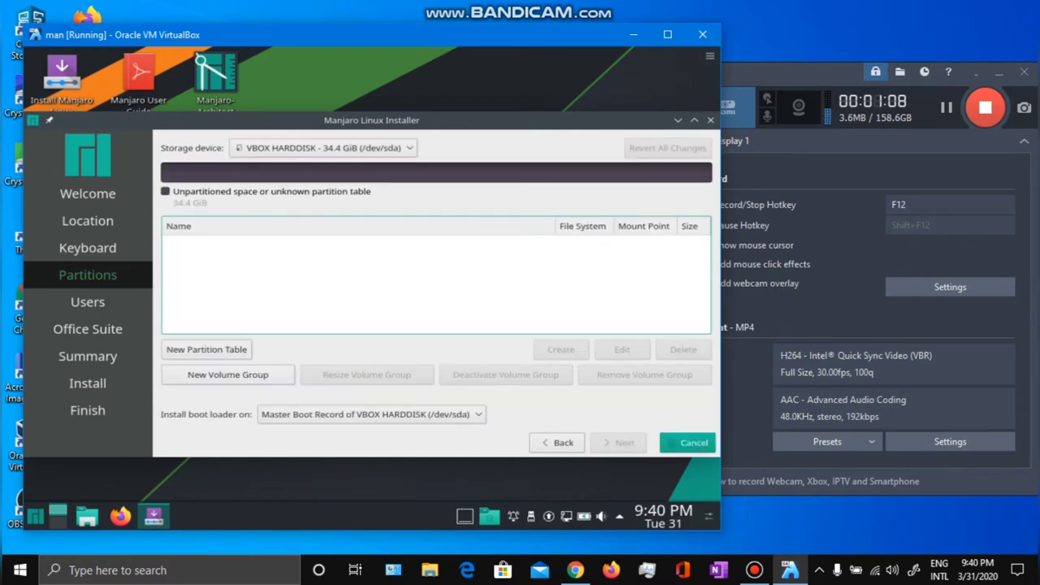
{"action": "left_click", "coordinate": [206, 350]}
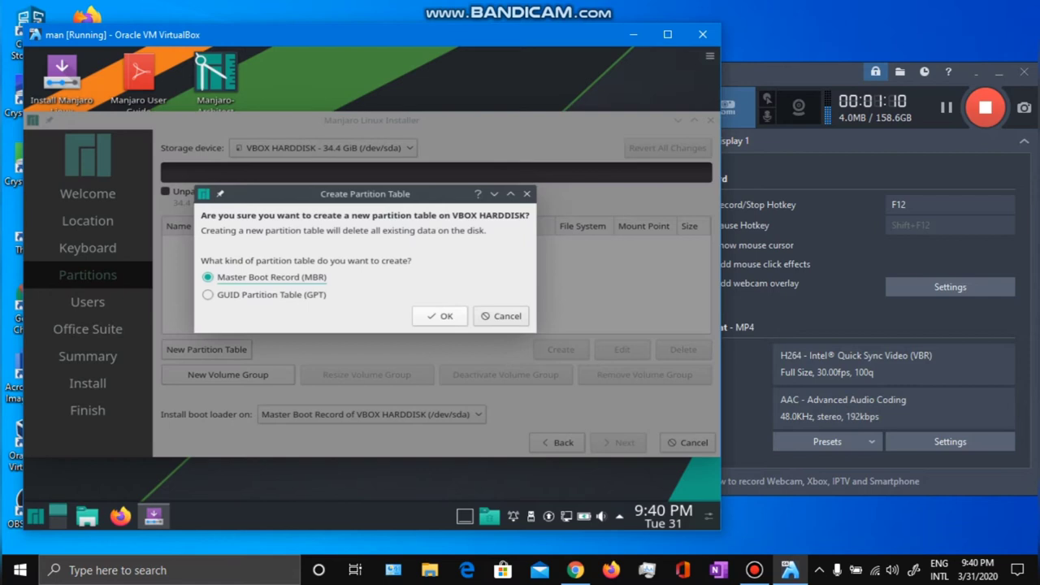
{"action": "left_click", "coordinate": [208, 295]}
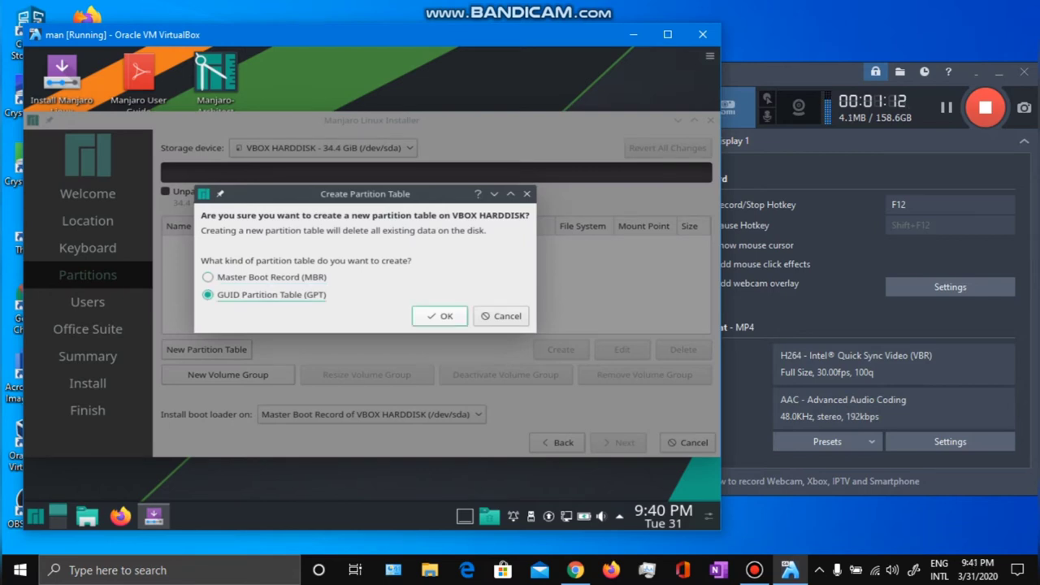
{"action": "left_click", "coordinate": [440, 316]}
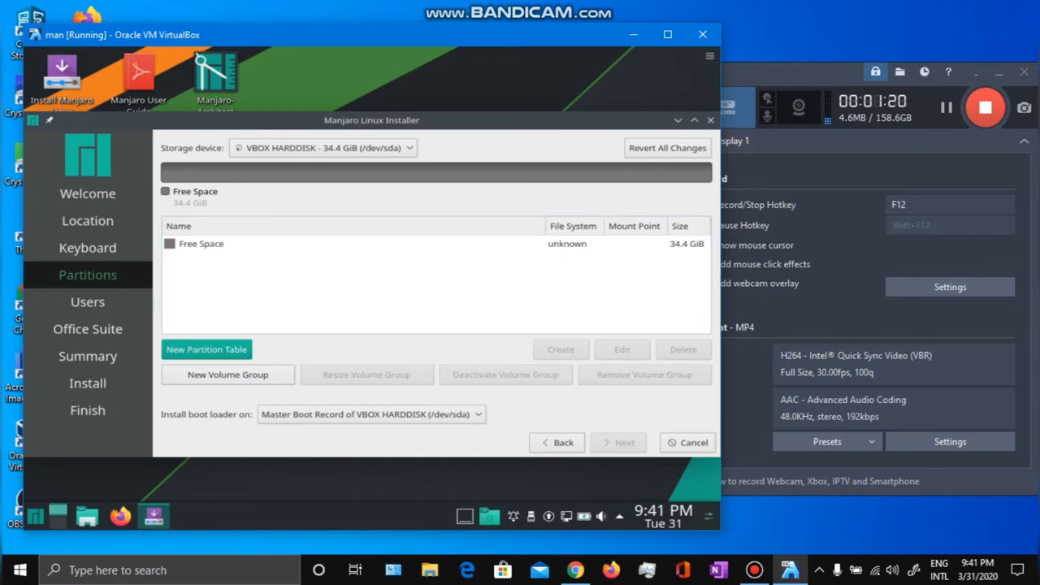
Create a new partition in the free space with size 227 MiB and file system fat32.
{"action": "left_click", "coordinate": [201, 244]}
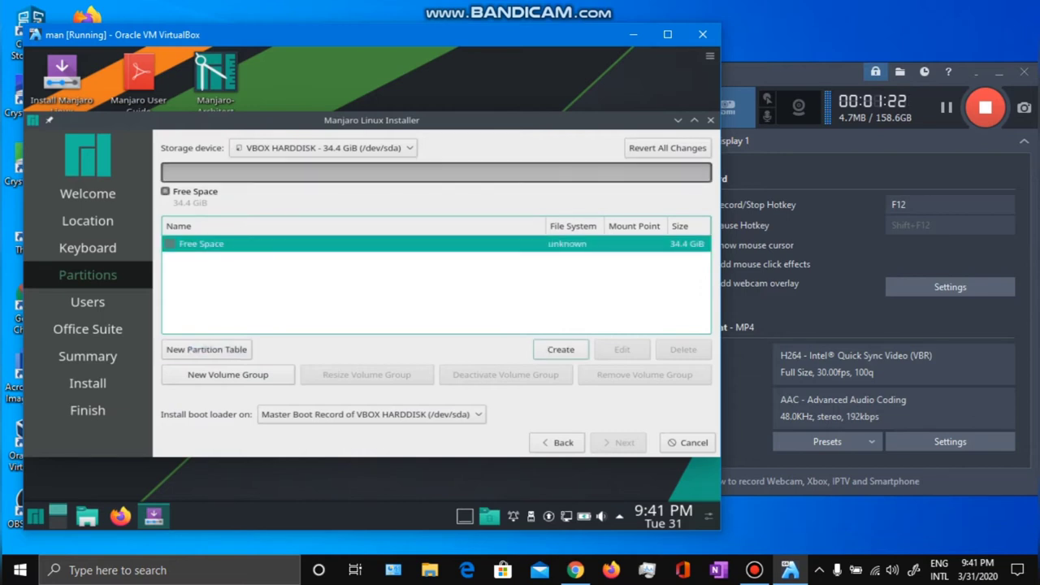
{"action": "left_click", "coordinate": [560, 349]}
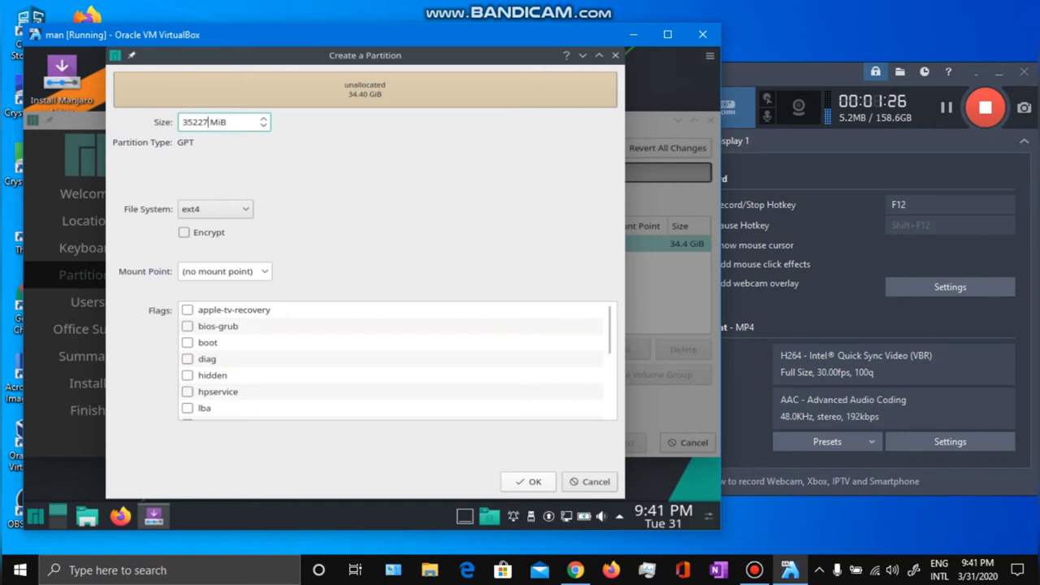
{"action": "key", "text": "Left"}
{"action": "key", "text": "Left"}
{"action": "key", "text": "Left"}
{"action": "key", "text": "BackSpace"}
{"action": "key", "text": "BackSpace"}
{"action": "key", "text": "Tab"}
{"action": "key", "text": "space"}
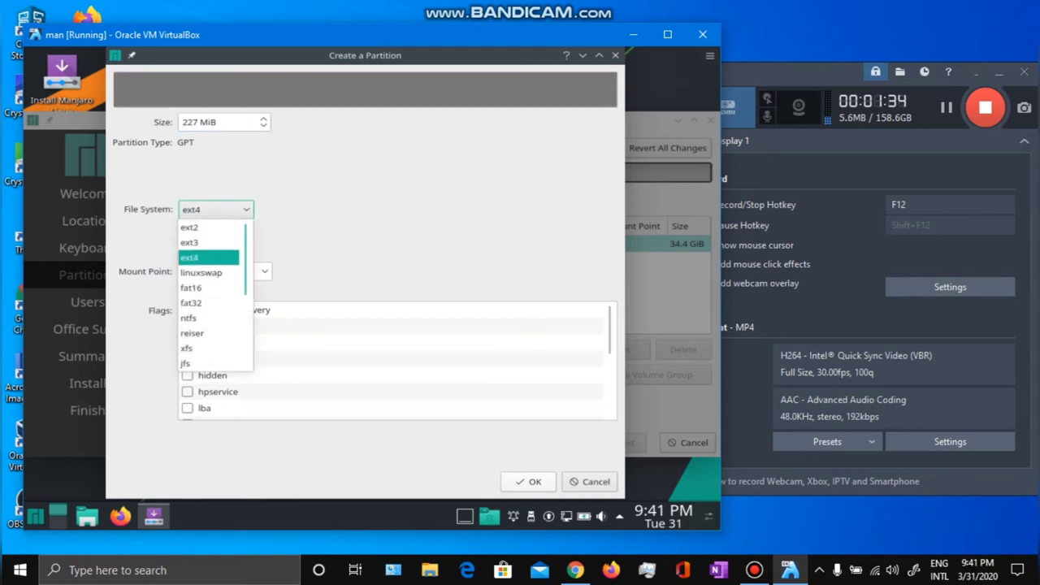
{"action": "key", "text": "Down"}
{"action": "key", "text": "Down"}
{"action": "key", "text": "Down"}
{"action": "key", "text": "Return"}
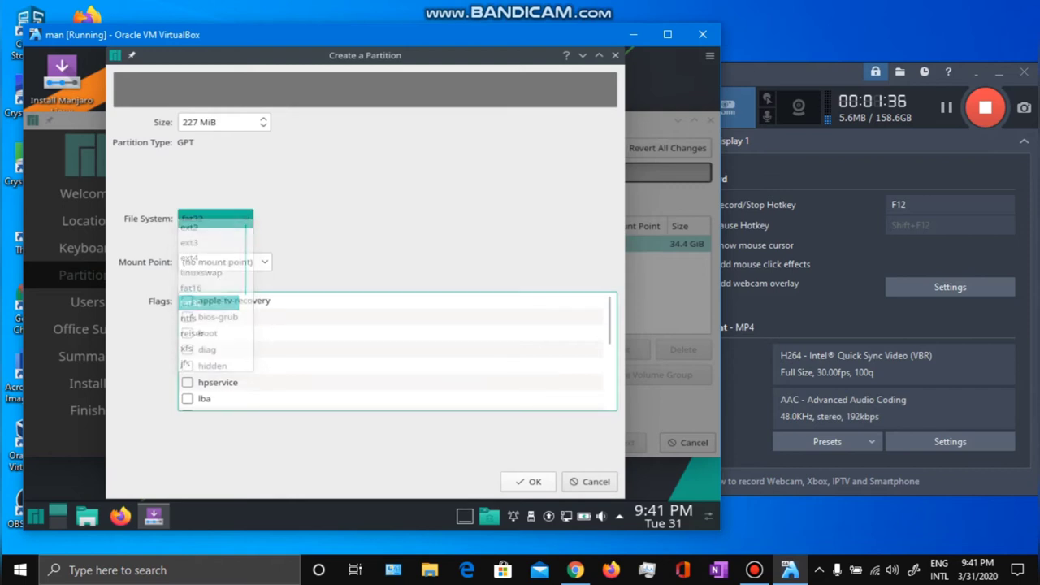
Set its mount point to /boot, enable the boot flag, and confirm the partition.
{"action": "key", "text": "Tab"}
{"action": "key", "text": "space"}
{"action": "key", "text": "Down"}
{"action": "key", "text": "Down"}
{"action": "key", "text": "Down"}
{"action": "key", "text": "Up"}
{"action": "key", "text": "Return"}
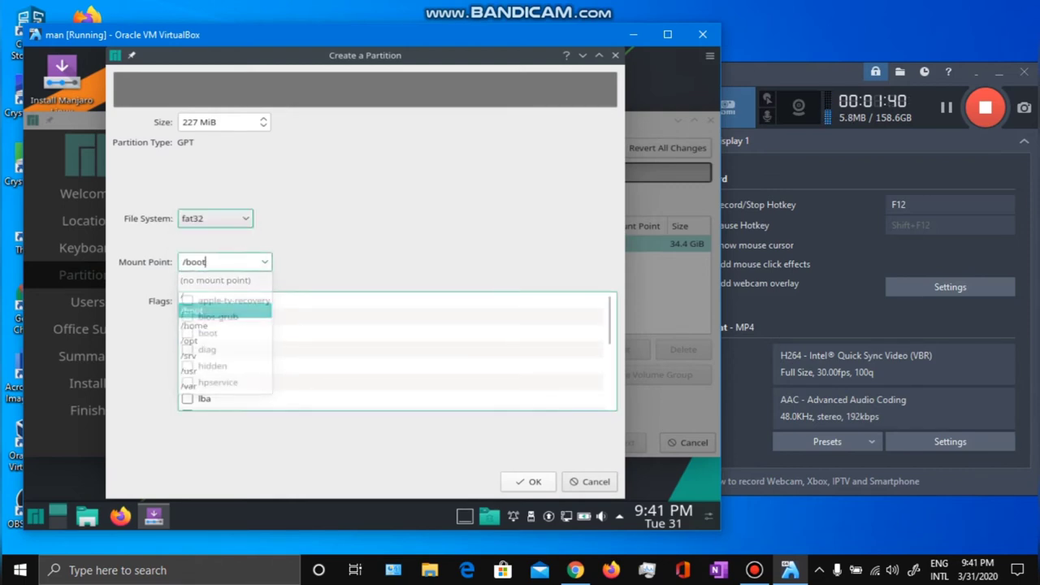
{"action": "key", "text": "Tab"}
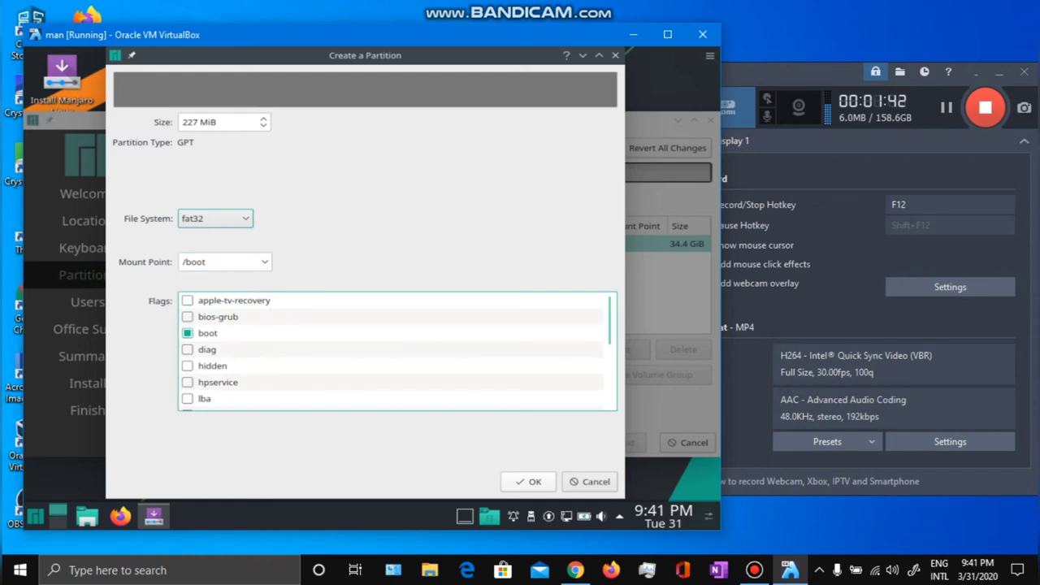
{"action": "scroll", "coordinate": [195, 365], "scroll_direction": "down", "scroll_amount": 4}
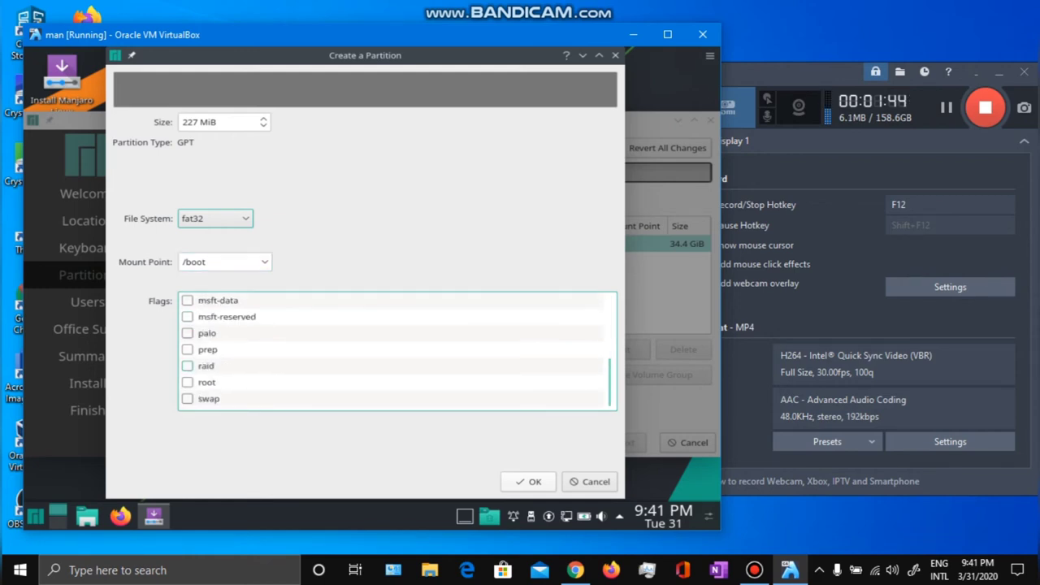
{"action": "scroll", "coordinate": [195, 366], "scroll_direction": "up", "scroll_amount": 4}
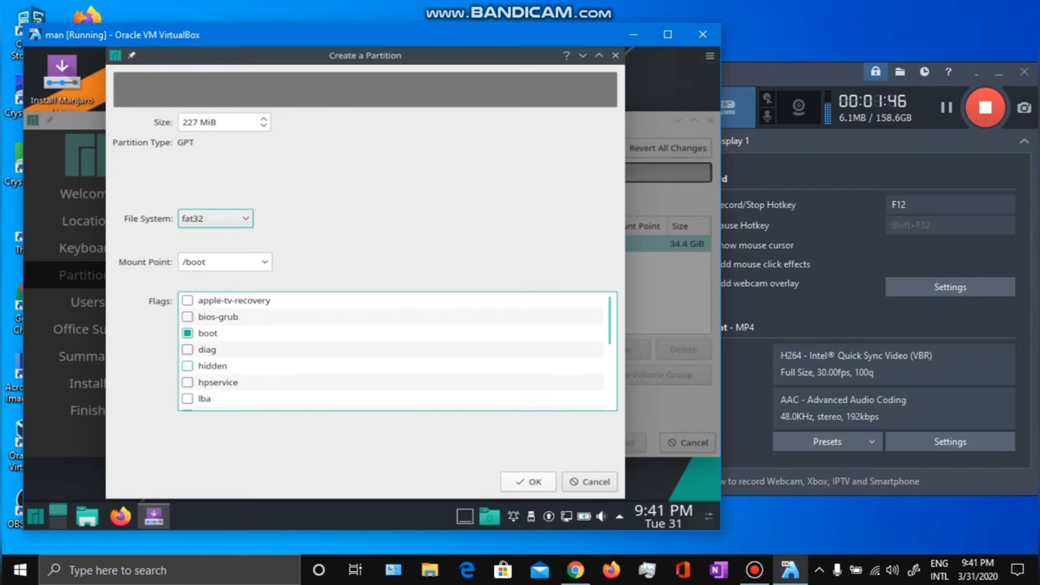
{"action": "left_click", "coordinate": [528, 481]}
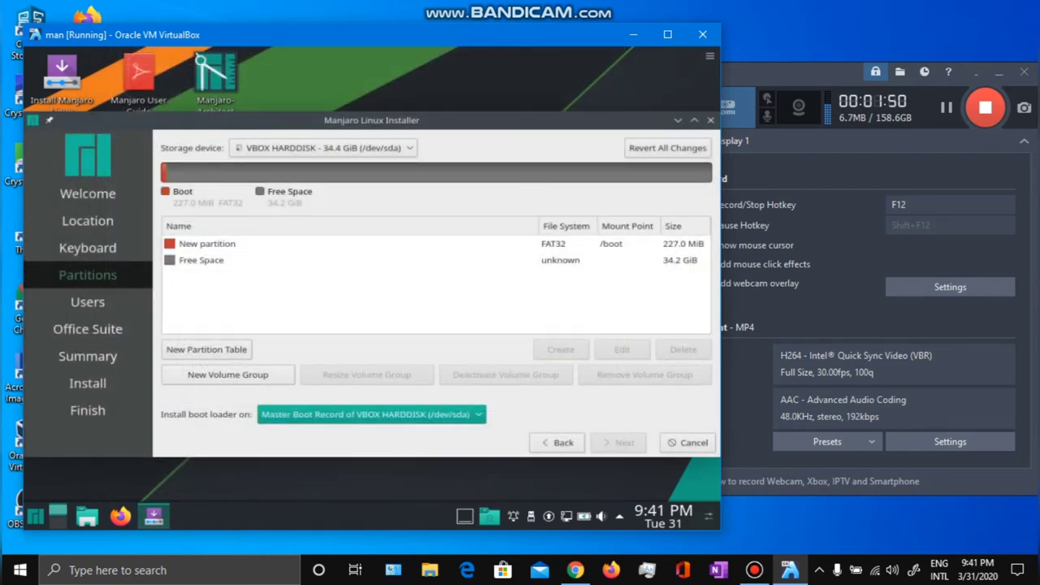
Make the remaining 34.2 GiB an ext4 partition mounted at /, then continue.
{"action": "left_click", "coordinate": [201, 261]}
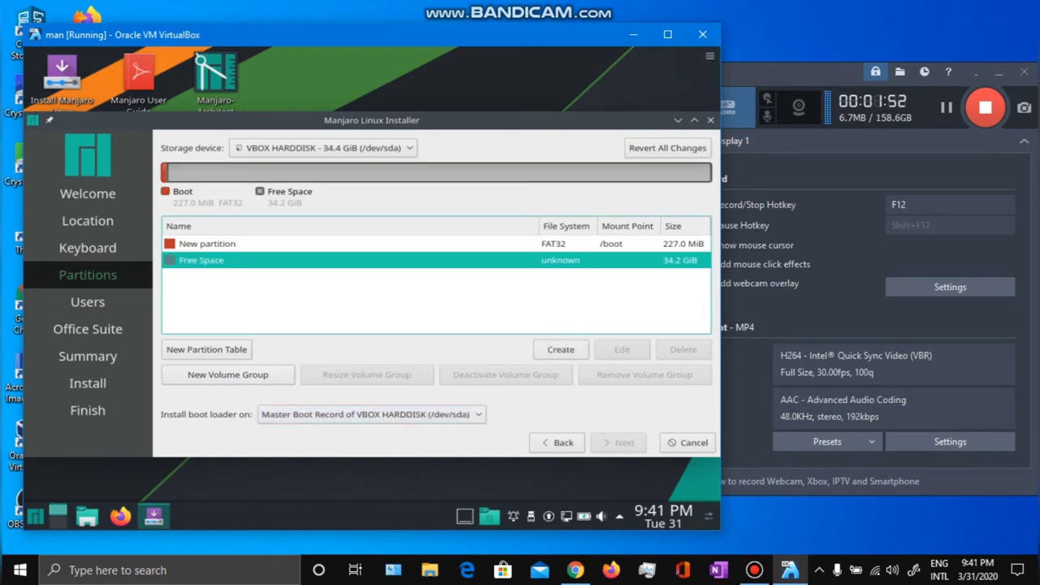
{"action": "left_click", "coordinate": [561, 349]}
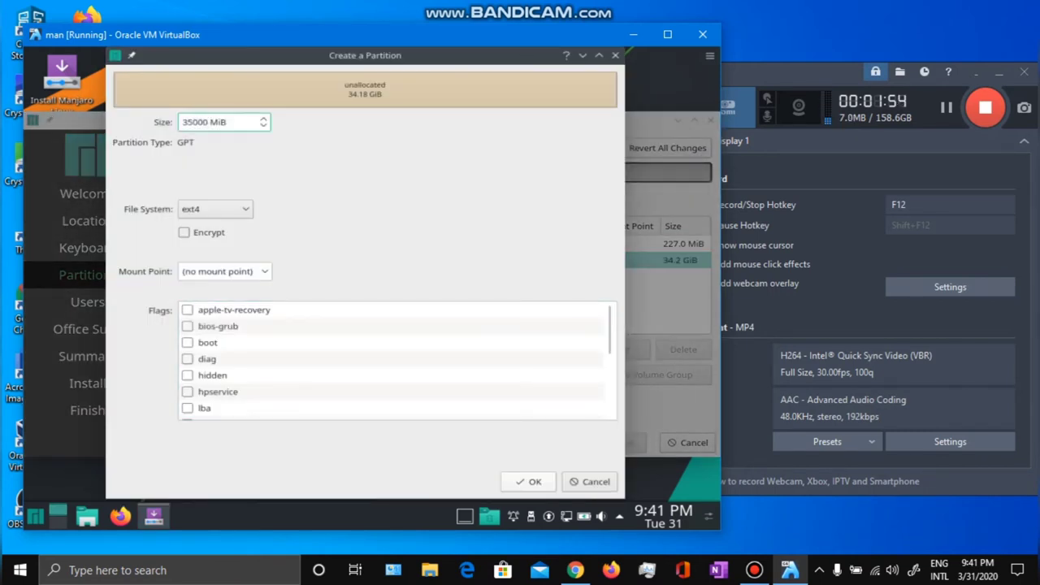
{"action": "left_click", "coordinate": [215, 209]}
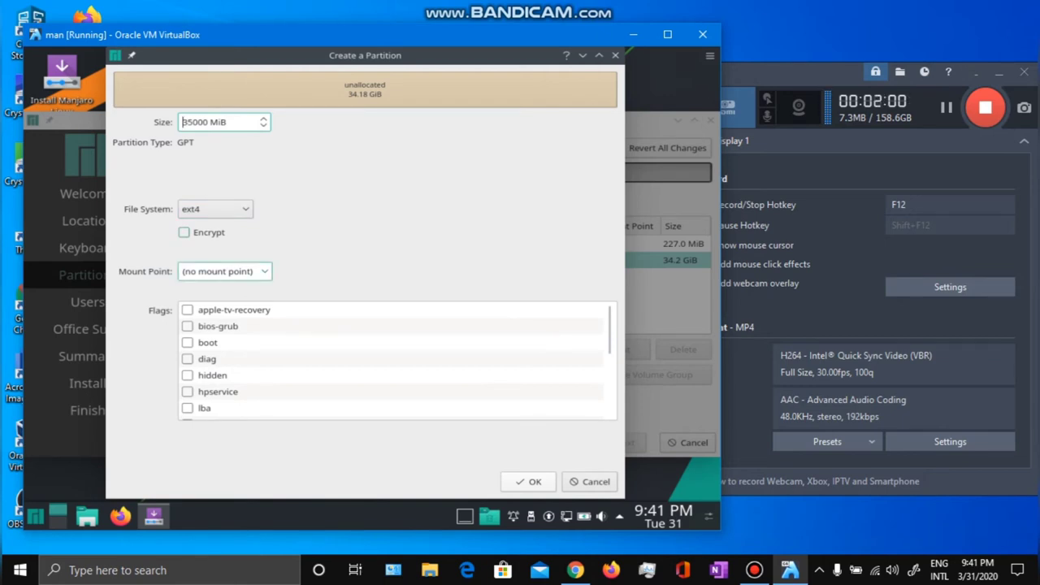
{"action": "left_click", "coordinate": [224, 271]}
{"action": "left_click", "coordinate": [195, 305]}
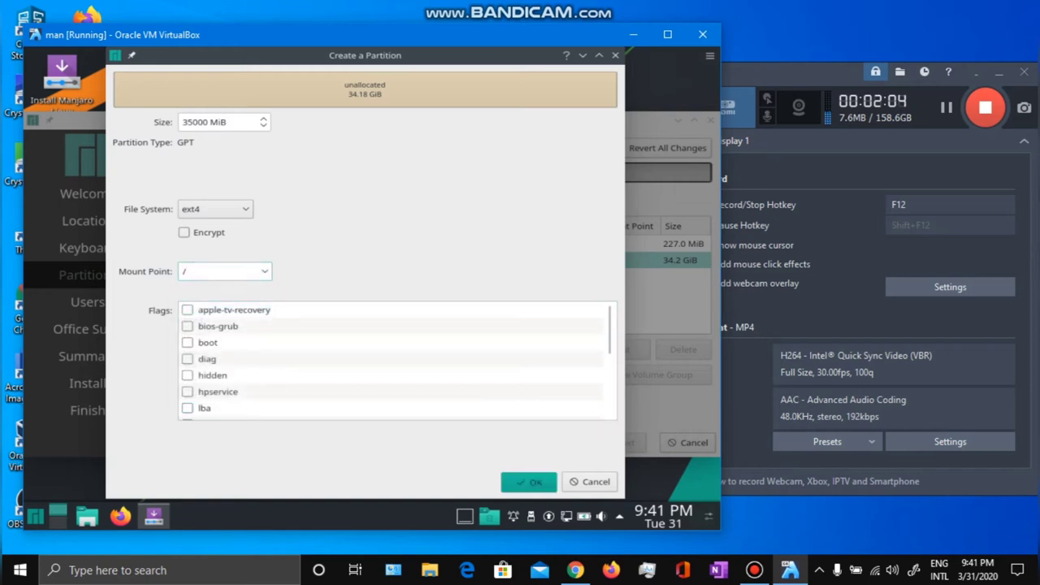
{"action": "left_click", "coordinate": [528, 481]}
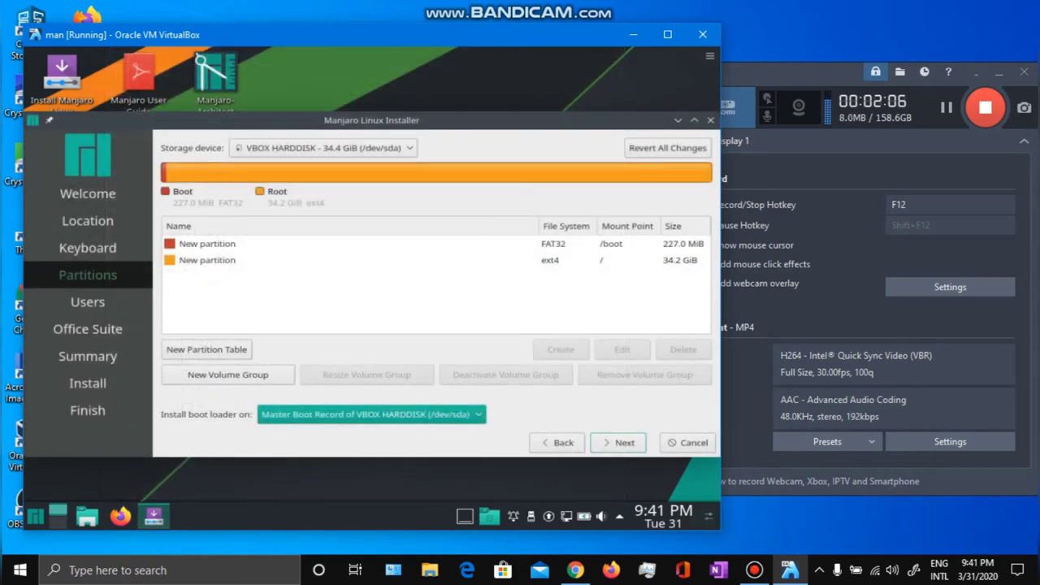
{"action": "left_click", "coordinate": [207, 260]}
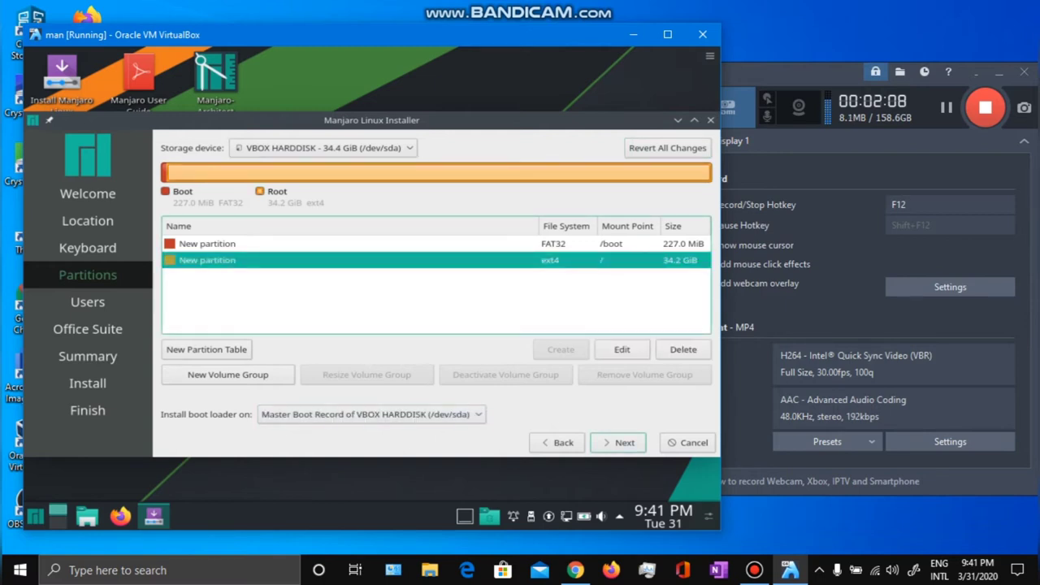
{"action": "left_click", "coordinate": [617, 442]}
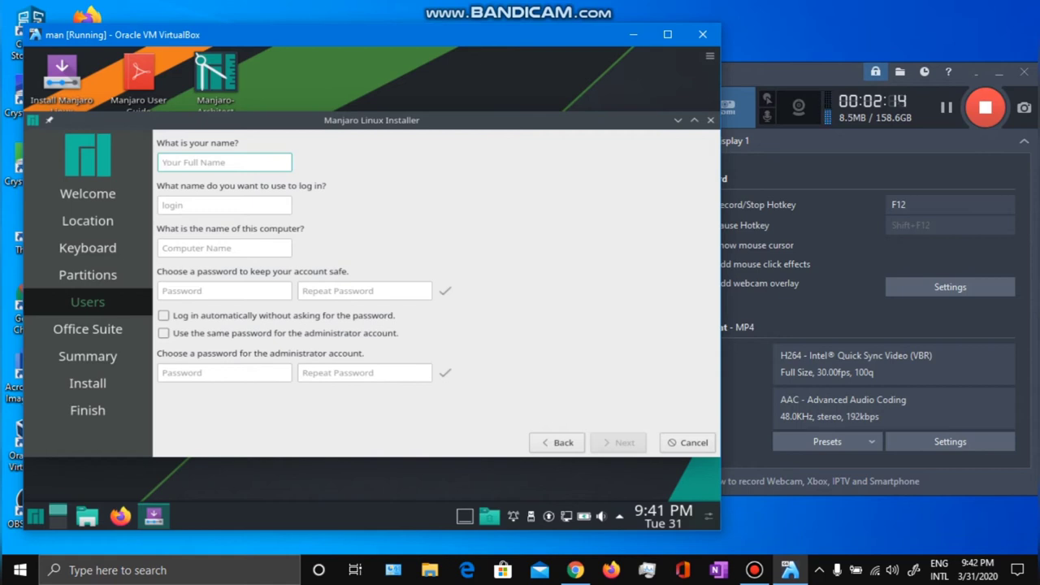
Enter the user's name and check the login name and computer name fields.
{"action": "type", "text": "abc"}
{"action": "left_click", "coordinate": [225, 205]}
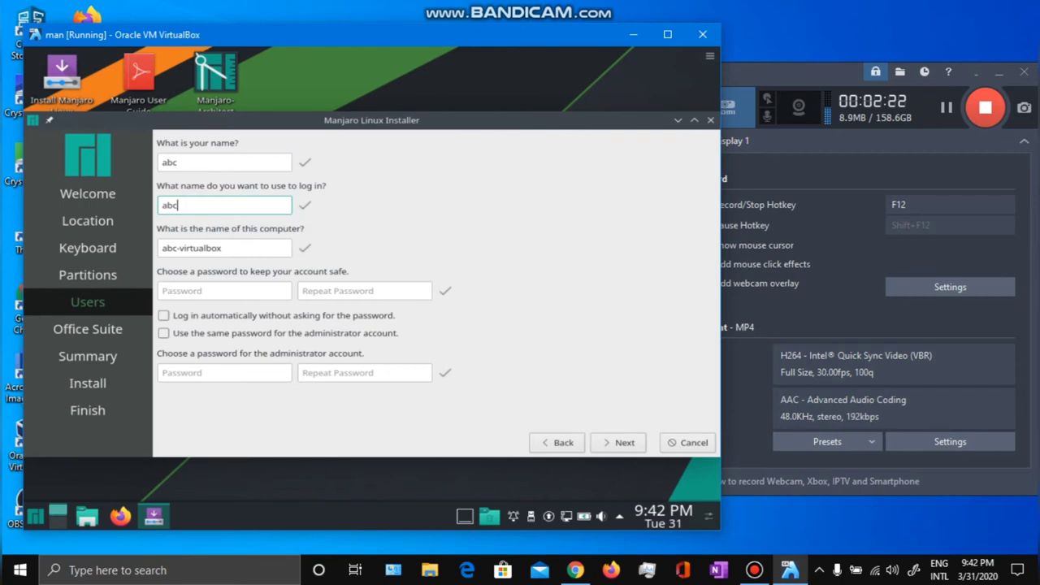
{"action": "left_click", "coordinate": [222, 248]}
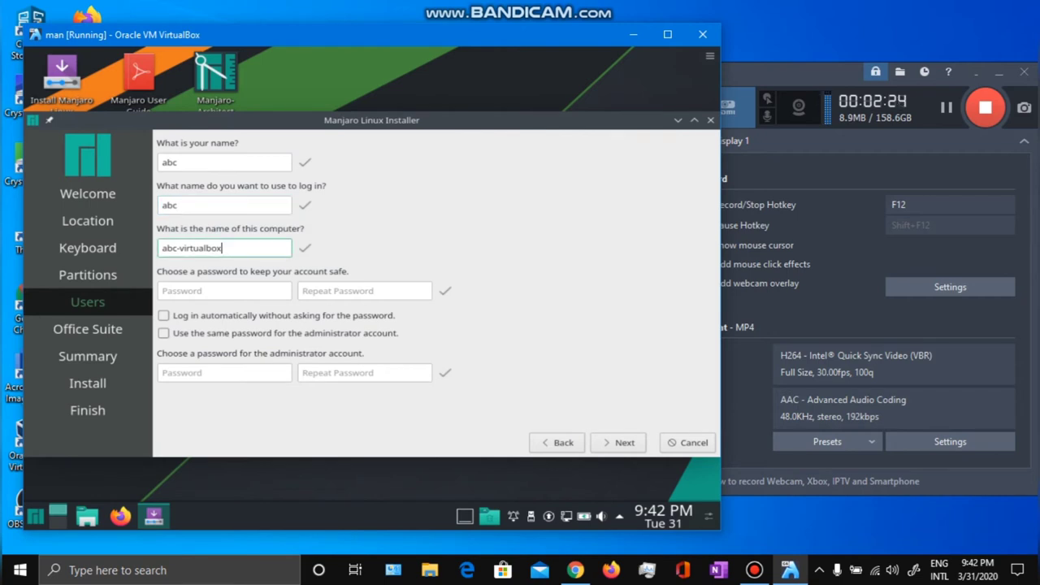
Enter and repeat the account password, reuse it for administrator, and continue.
{"action": "left_click", "coordinate": [223, 291]}
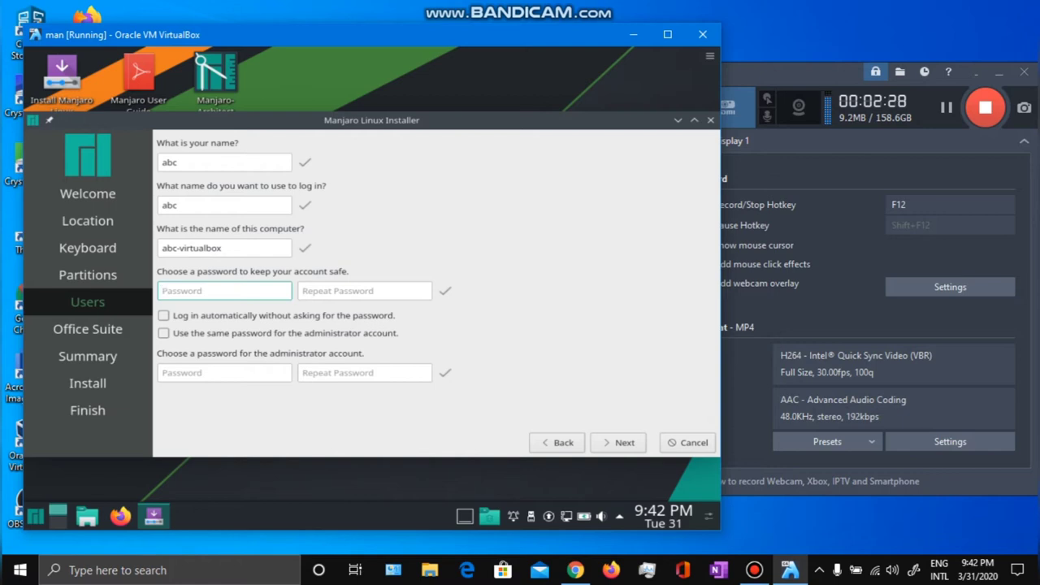
{"action": "type", "text": "abc"}
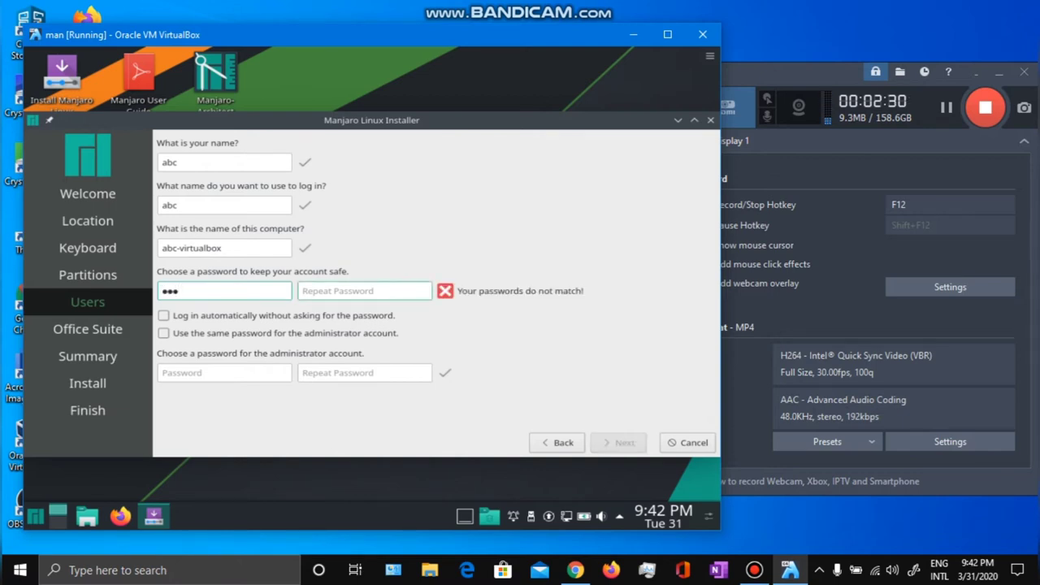
{"action": "left_click", "coordinate": [364, 291]}
{"action": "type", "text": "abc"}
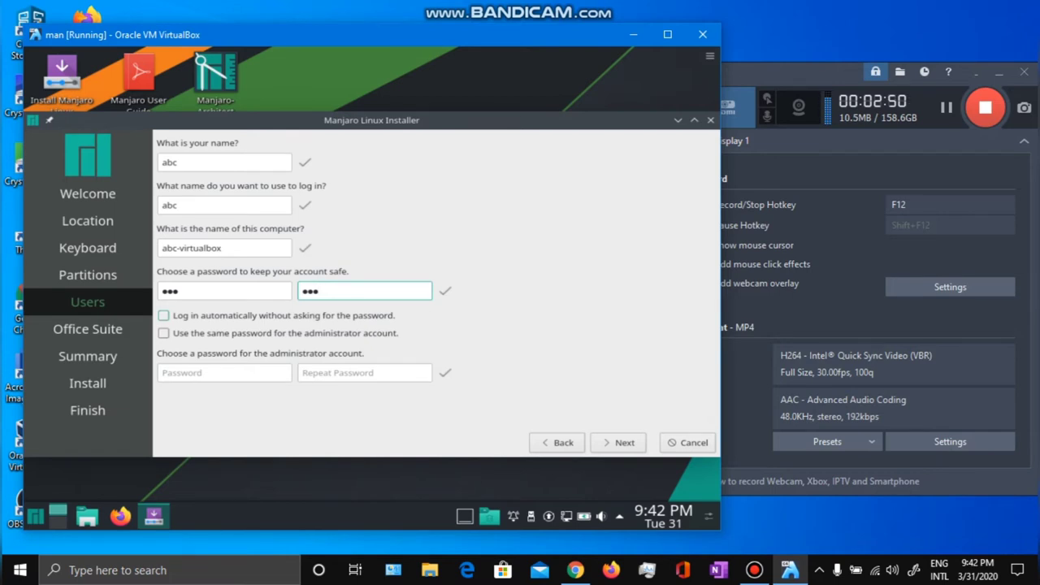
{"action": "key", "text": "Tab"}
{"action": "key", "text": "Tab"}
{"action": "key", "text": "space"}
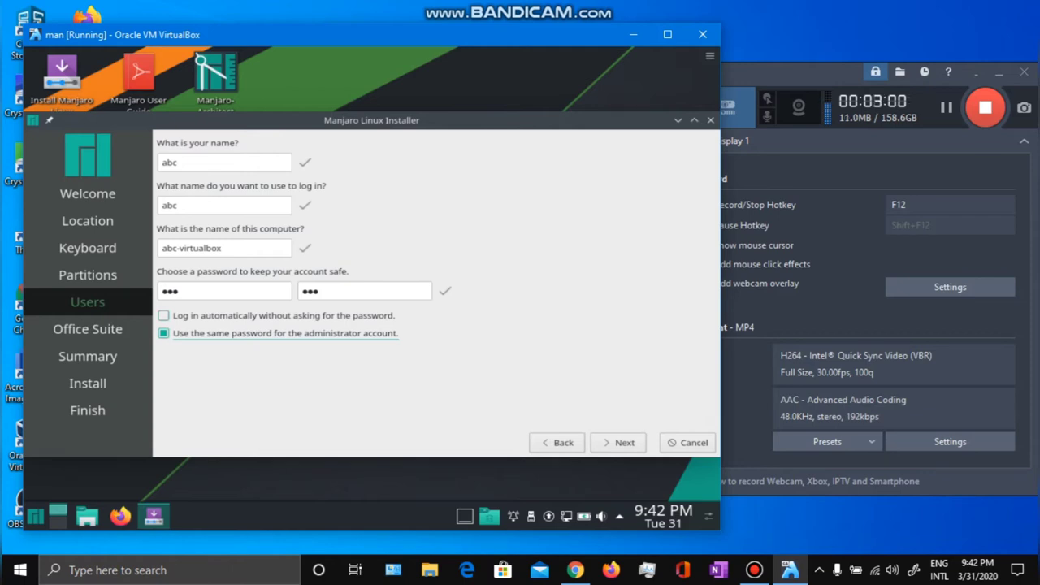
{"action": "left_click", "coordinate": [618, 442]}
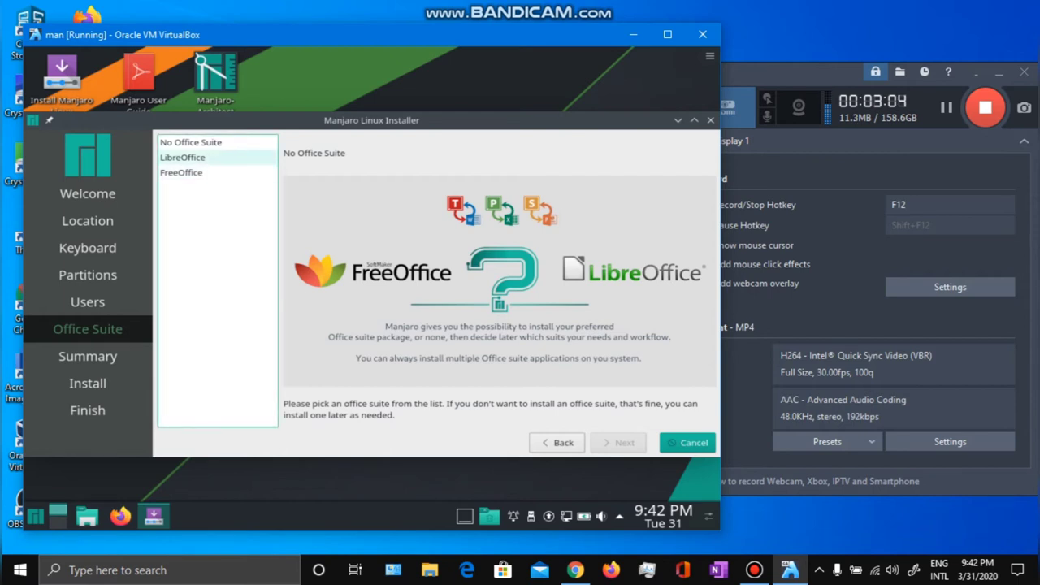
Compare LibreOffice and FreeOffice, then pick No Office Suite and go to the Summary.
{"action": "left_click", "coordinate": [195, 157]}
{"action": "left_click", "coordinate": [195, 173]}
{"action": "left_click", "coordinate": [195, 157]}
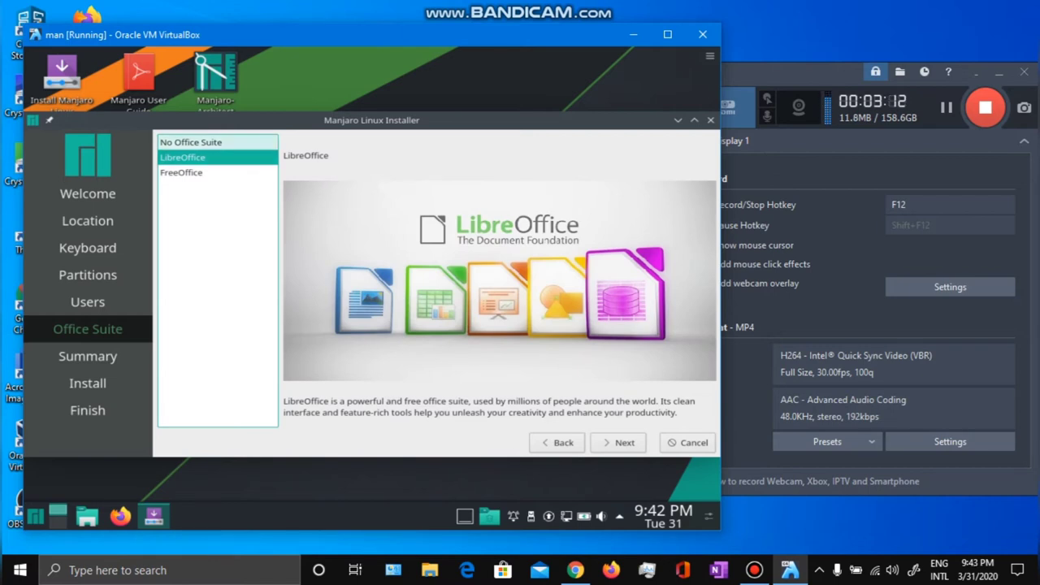
{"action": "left_click", "coordinate": [190, 142]}
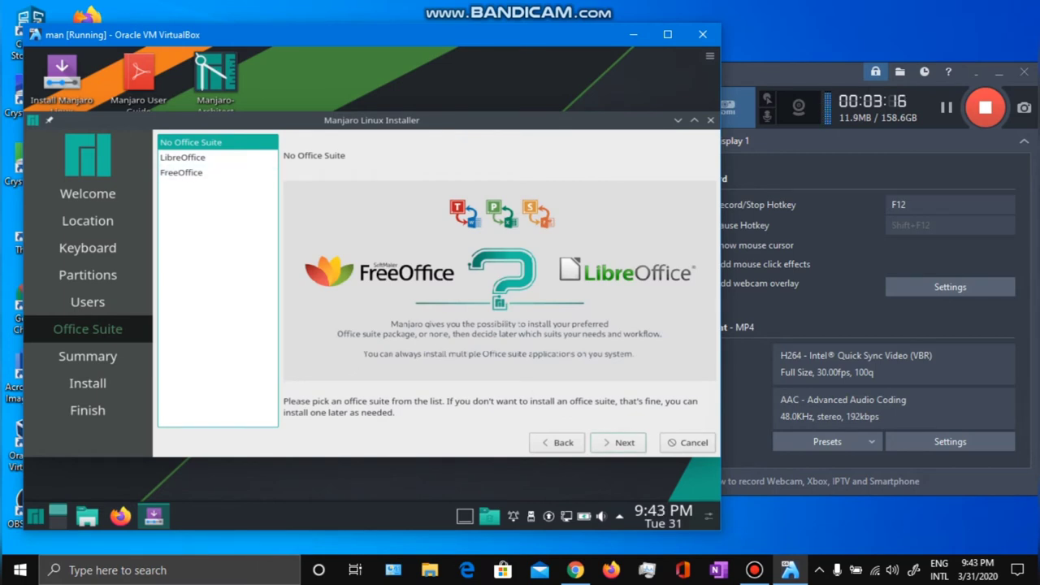
{"action": "left_click", "coordinate": [619, 443]}
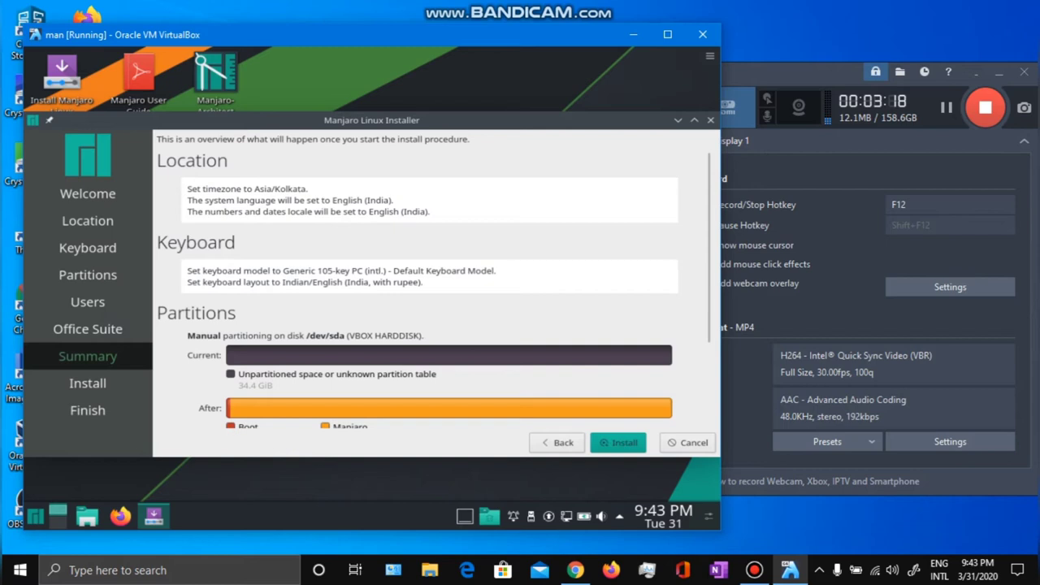
Review the Summary's partition changes and start the installation with Install Now.
{"action": "scroll", "coordinate": [431, 284], "scroll_direction": "down", "scroll_amount": 3}
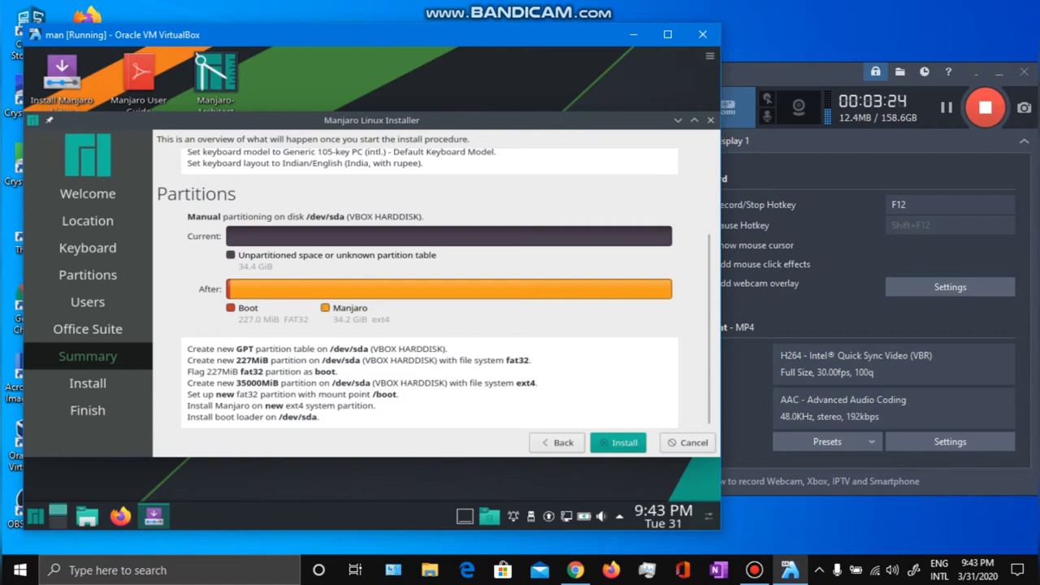
{"action": "left_click", "coordinate": [619, 443]}
{"action": "key", "text": "Return"}
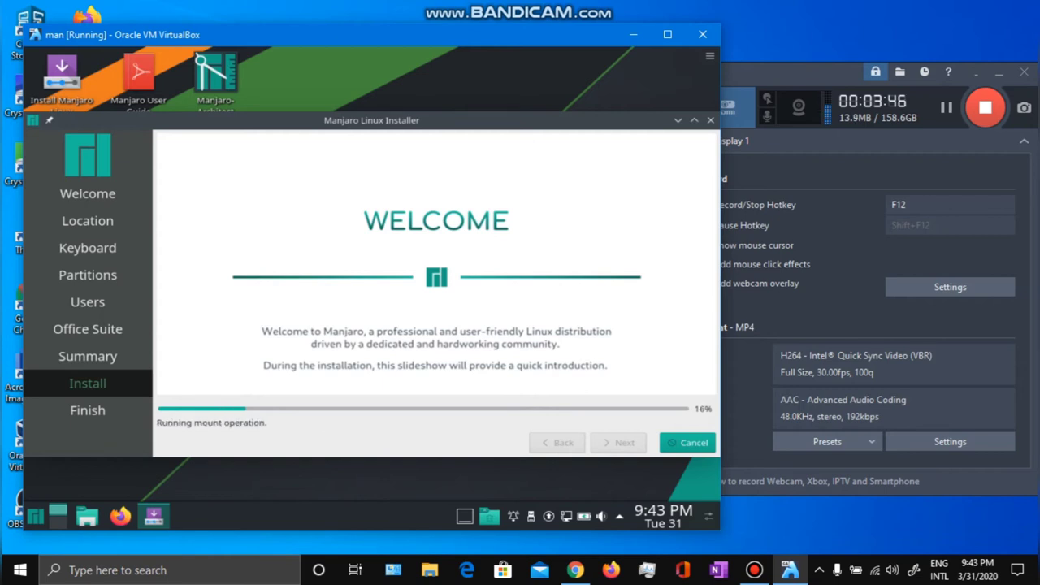
{"action": "key", "text": "alt+Tab"}
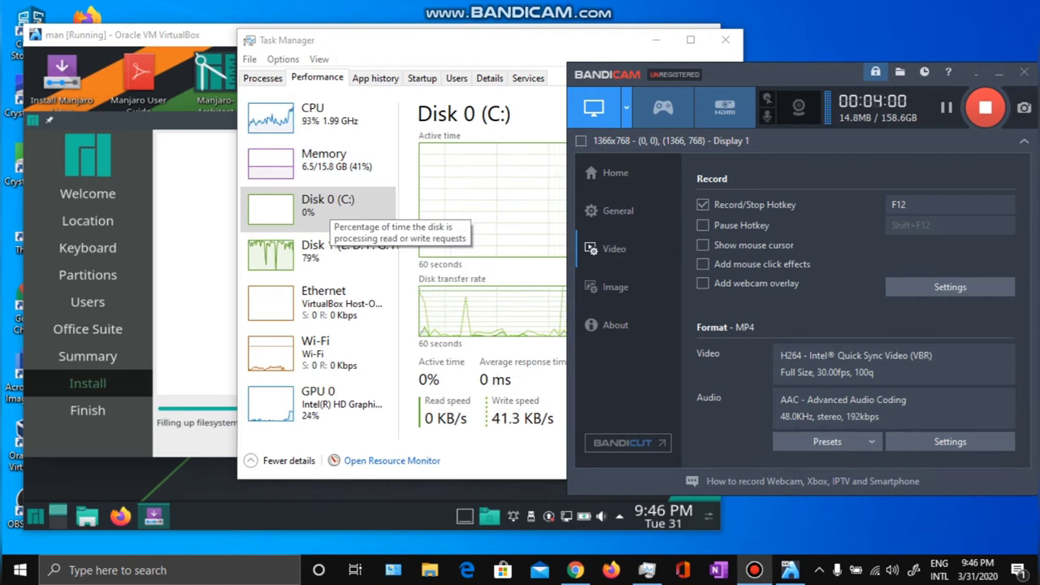
Check host Disk 0 (C:) activity in Task Manager, glancing at the process list.
{"action": "left_click", "coordinate": [329, 213]}
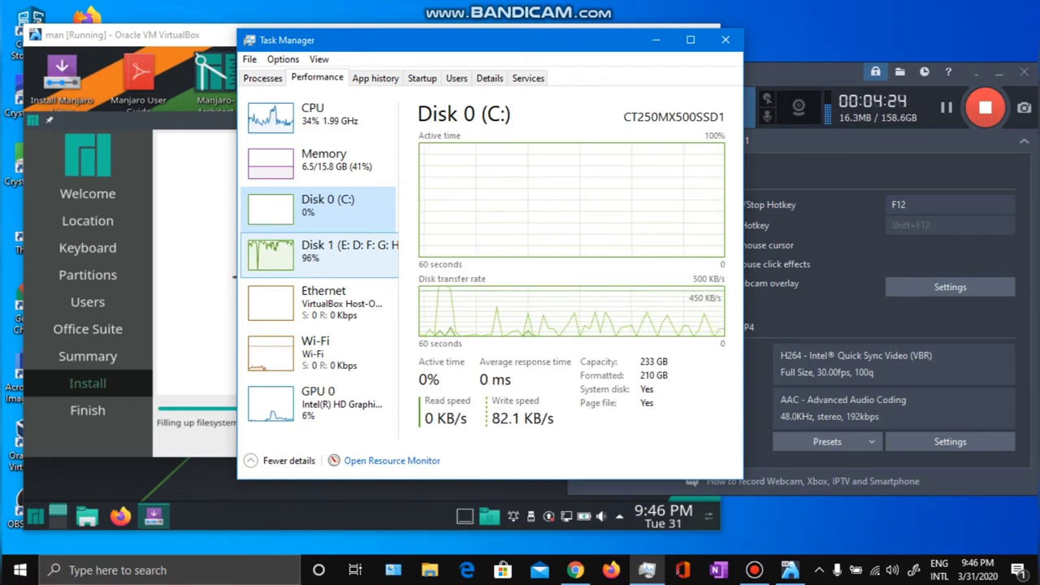
{"action": "left_click", "coordinate": [262, 78]}
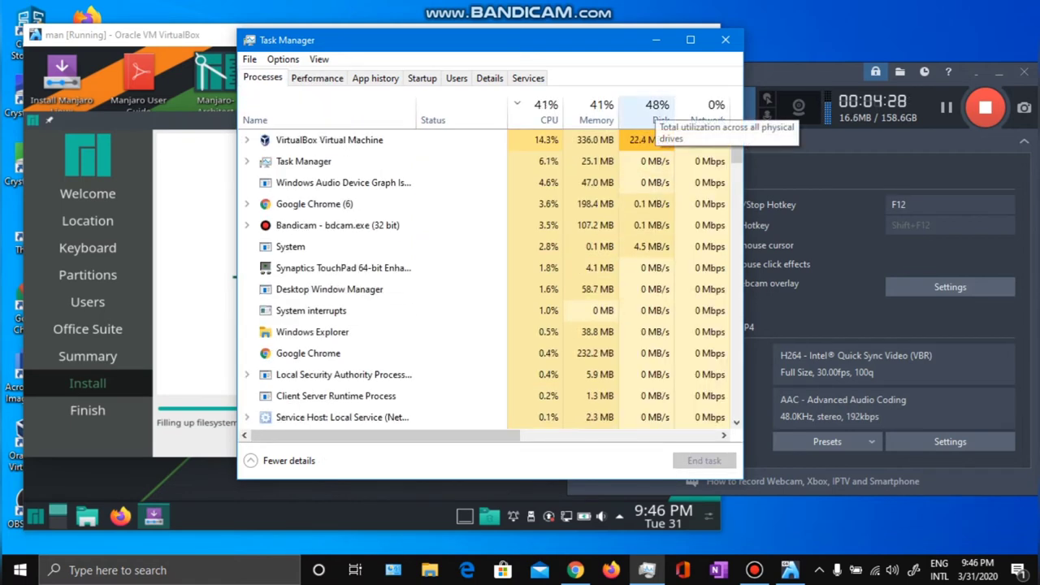
{"action": "left_click", "coordinate": [317, 78]}
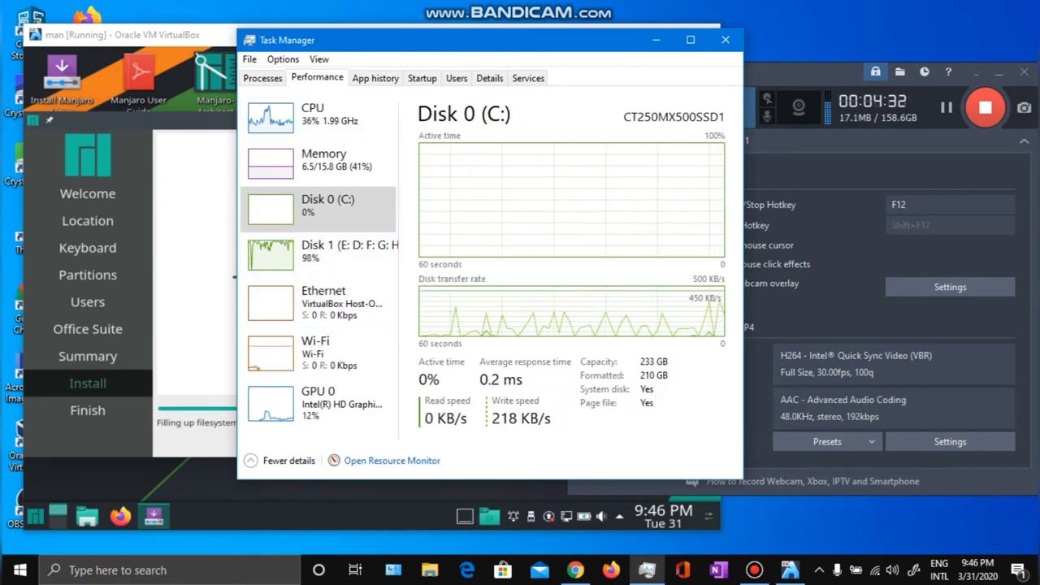
{"action": "left_click", "coordinate": [317, 208]}
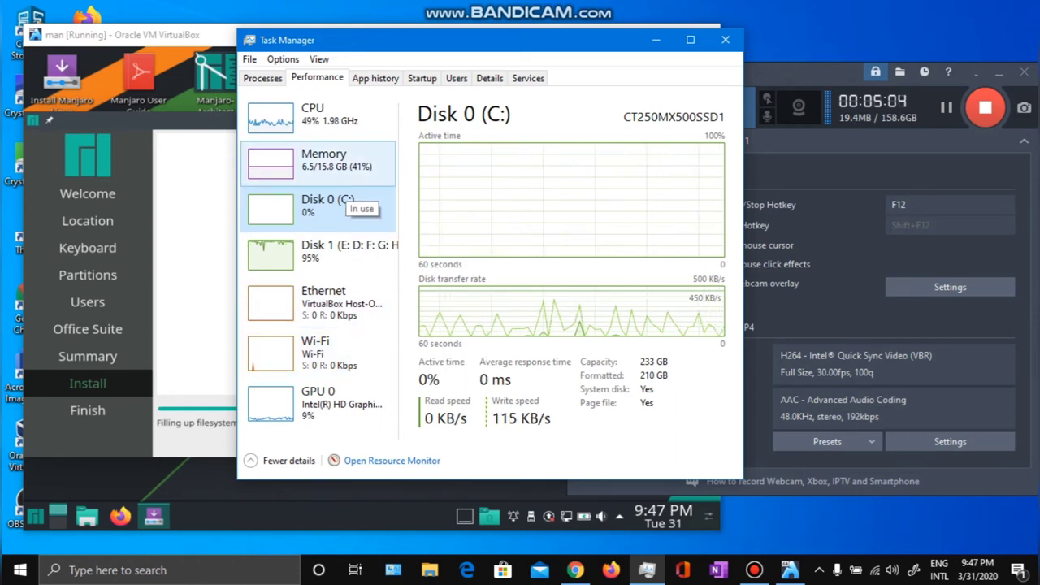
Review host memory, GPU and CPU usage, then return to the installer at 30%.
{"action": "left_click", "coordinate": [325, 162]}
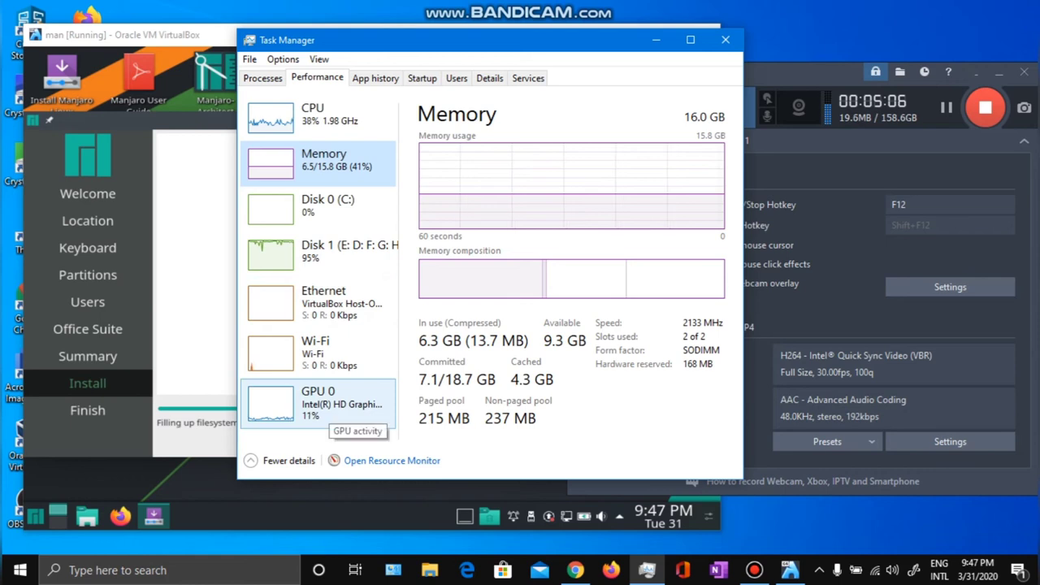
{"action": "left_click", "coordinate": [333, 414]}
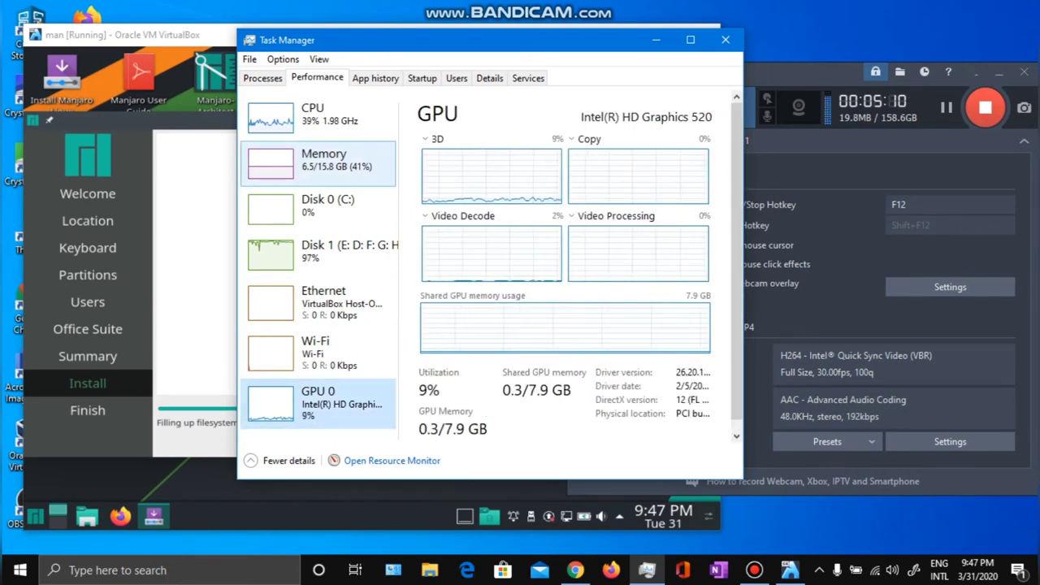
{"action": "left_click", "coordinate": [313, 137]}
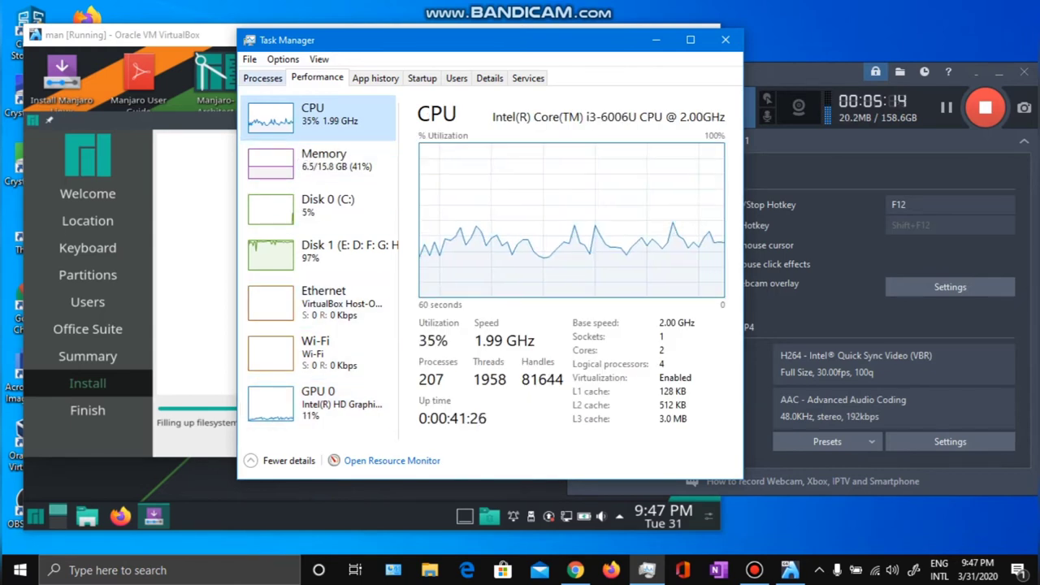
{"action": "left_click", "coordinate": [262, 77]}
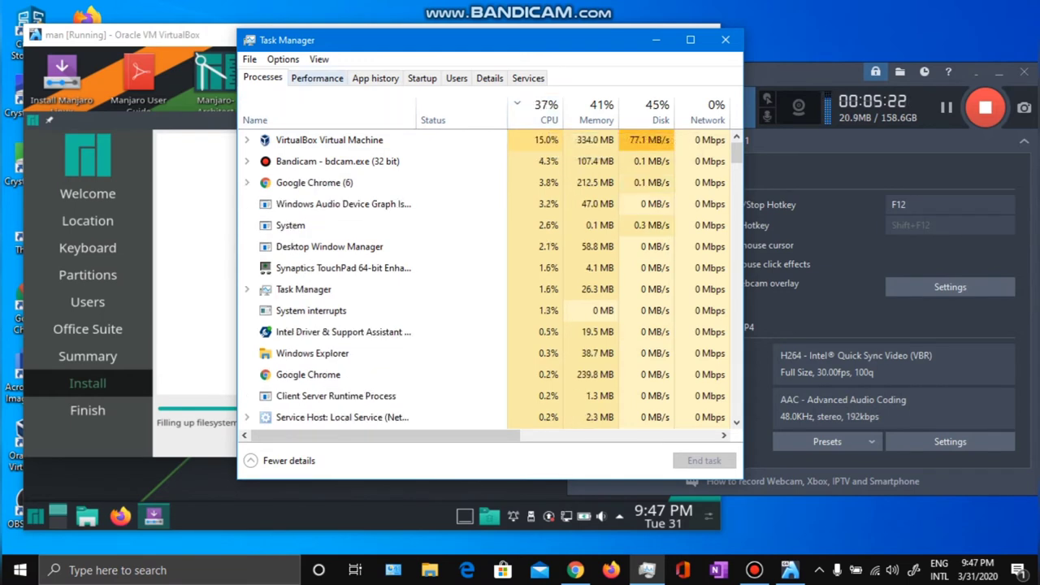
{"action": "left_click", "coordinate": [317, 78]}
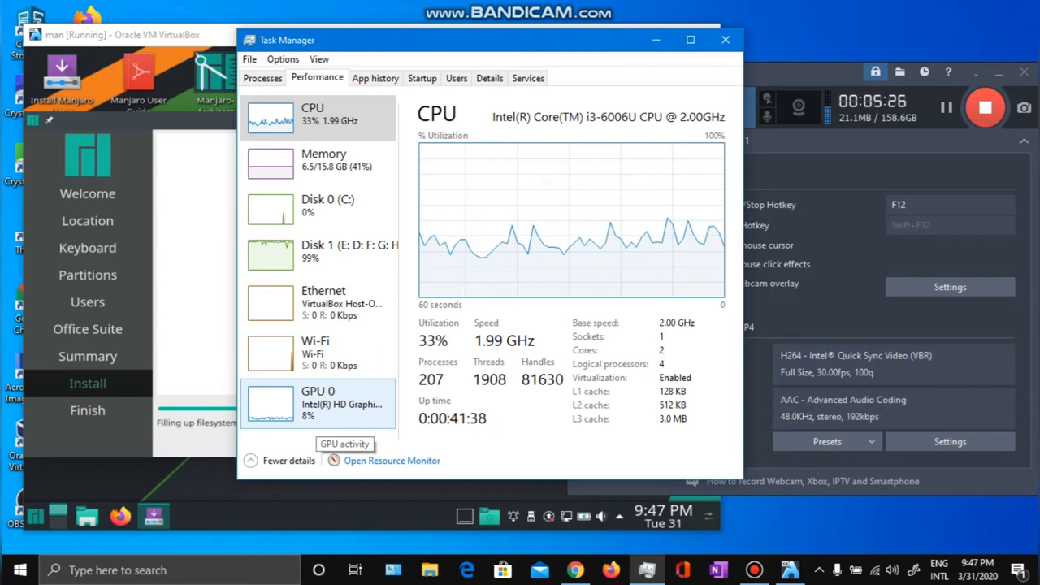
{"action": "left_click", "coordinate": [333, 423]}
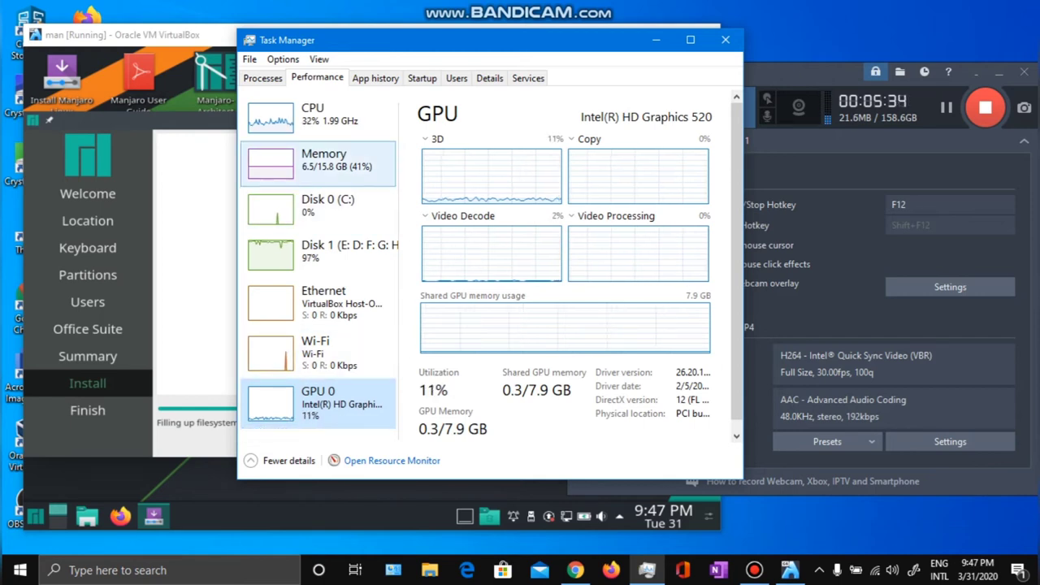
{"action": "key", "text": "alt+Tab"}
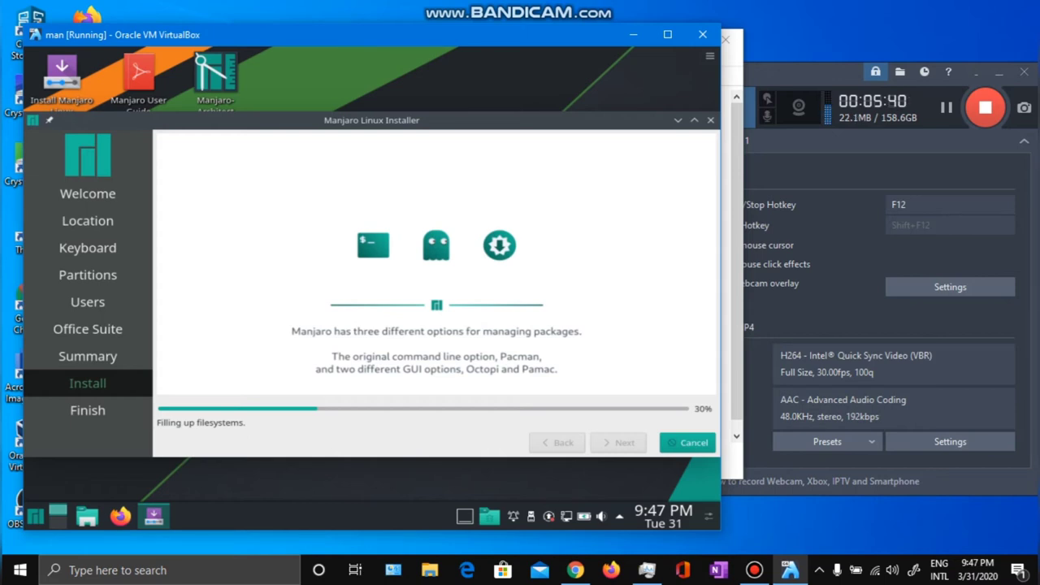
Wait for the installation to reach All done while enlarging the VM window by its corner.
{"action": "key", "text": "alt+Tab"}
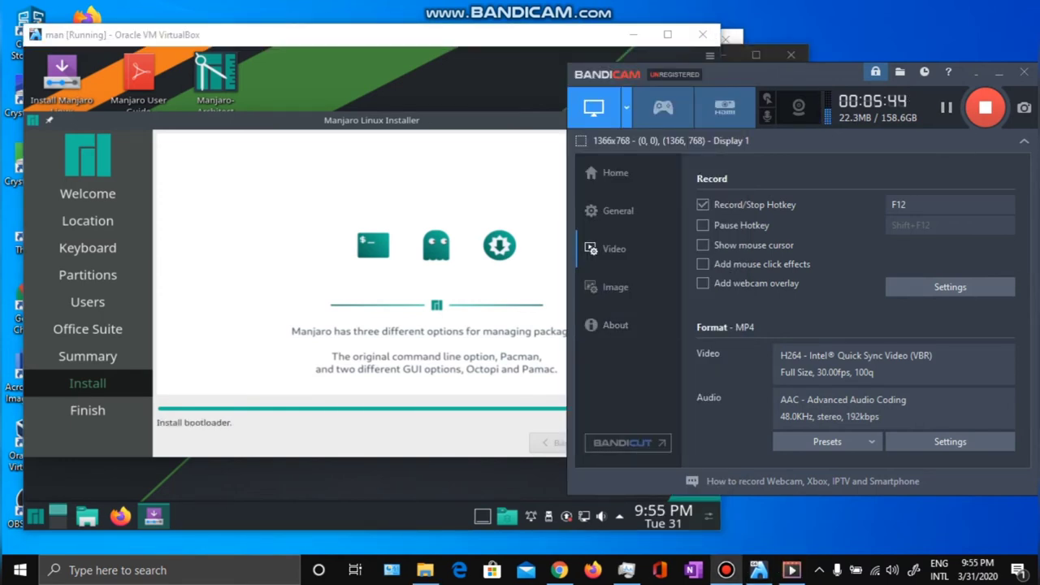
{"action": "key", "text": "alt+Tab"}
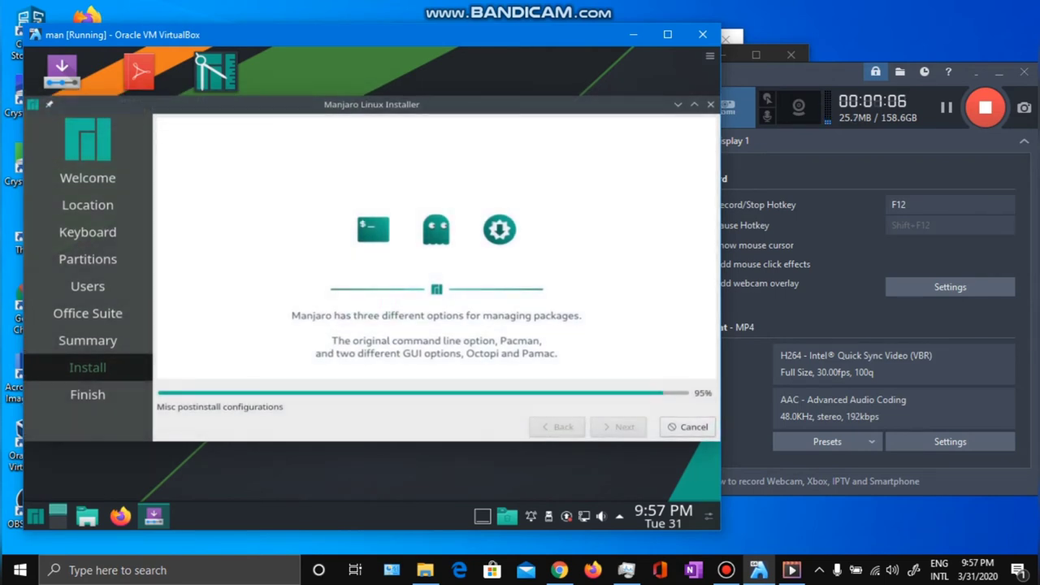
{"action": "mouse_move", "coordinate": [663, 513]}
{"action": "left_click_drag", "start_coordinate": [720, 530], "coordinate": [748, 558]}
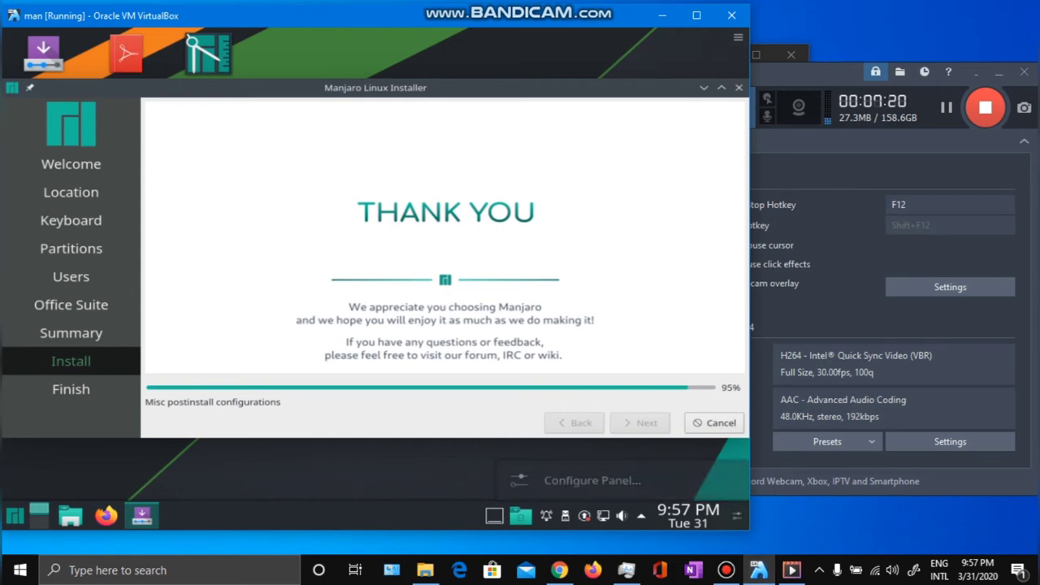
{"action": "left_click_drag", "start_coordinate": [749, 530], "coordinate": [752, 552]}
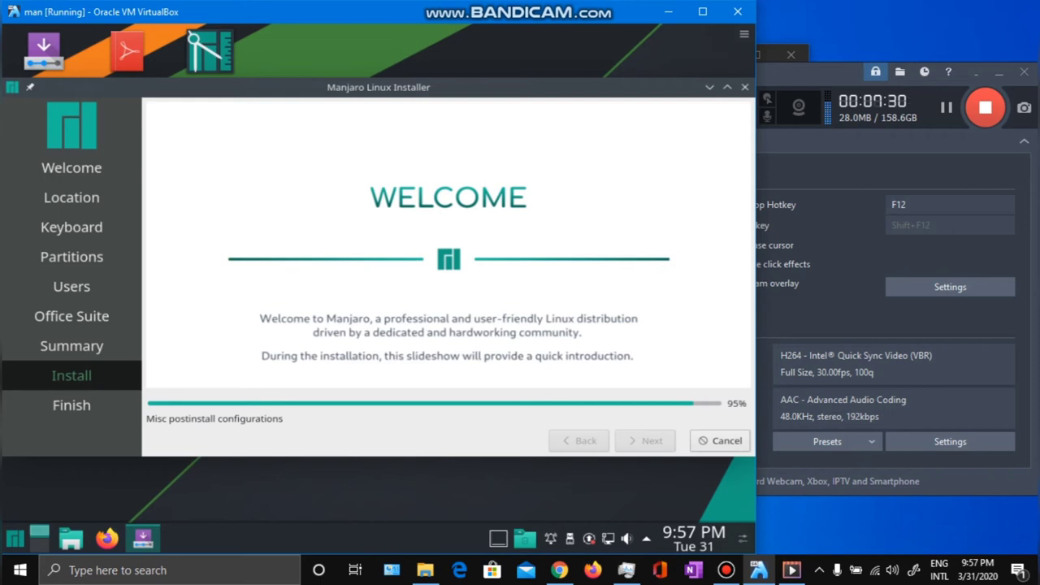
{"action": "left_click", "coordinate": [947, 109]}
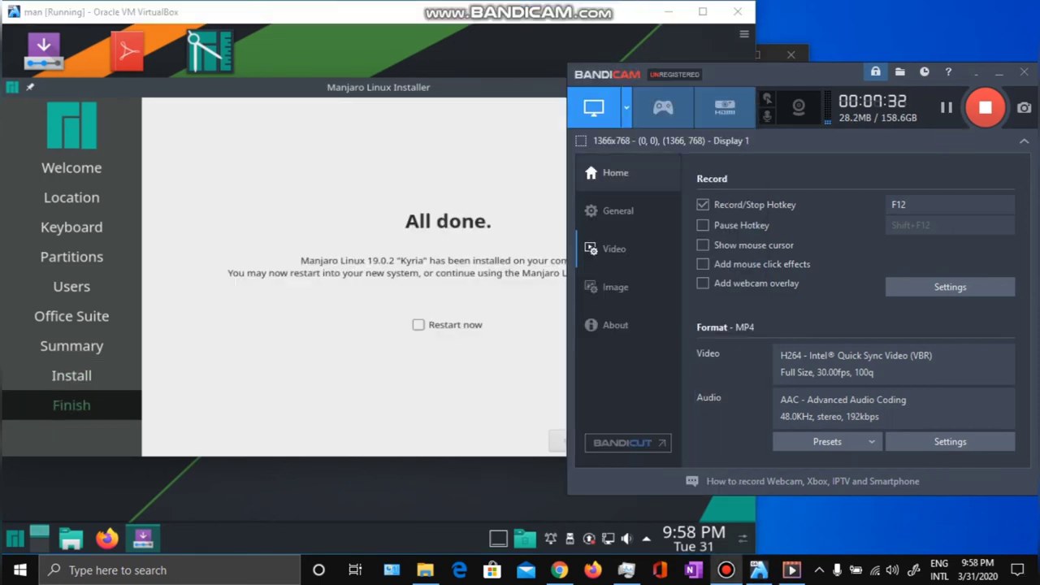
Tick Restart now and click Done to finish the Manjaro installer.
{"action": "key", "text": "alt+Tab"}
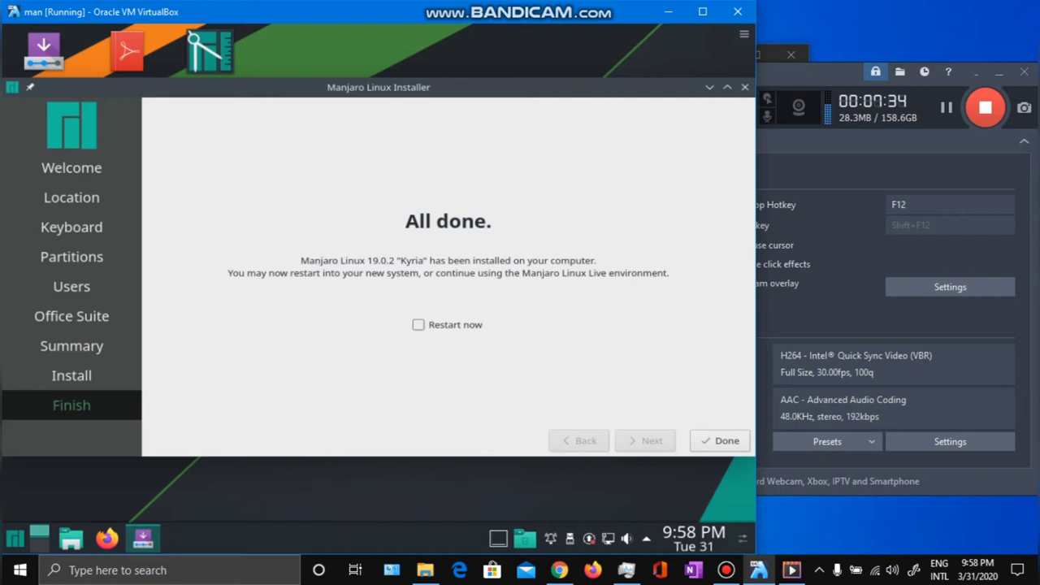
{"action": "left_click", "coordinate": [418, 325]}
{"action": "left_click", "coordinate": [720, 440]}
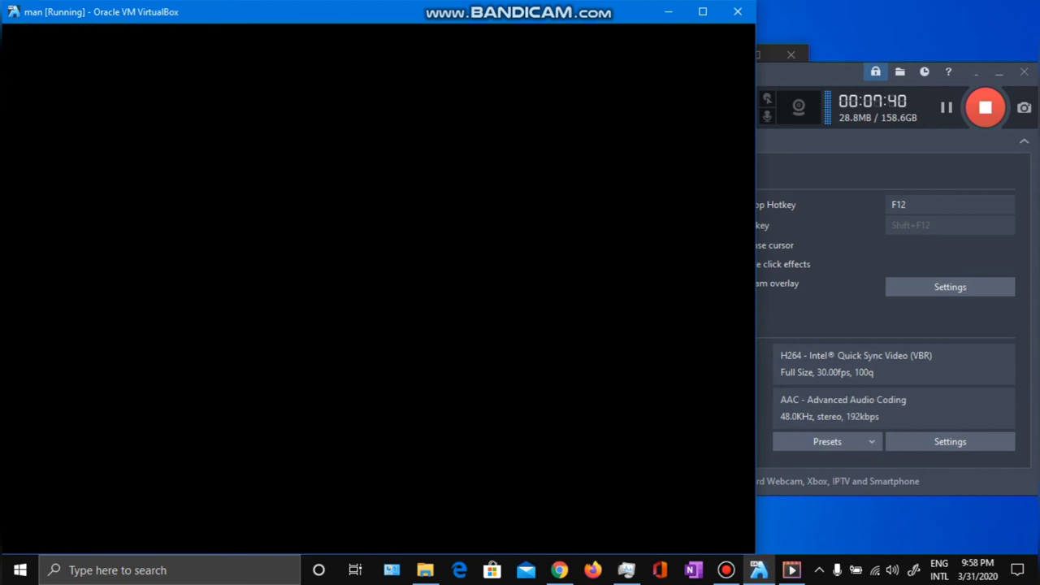
Close the man VM window, choosing Power off the machine.
{"action": "left_click", "coordinate": [737, 12]}
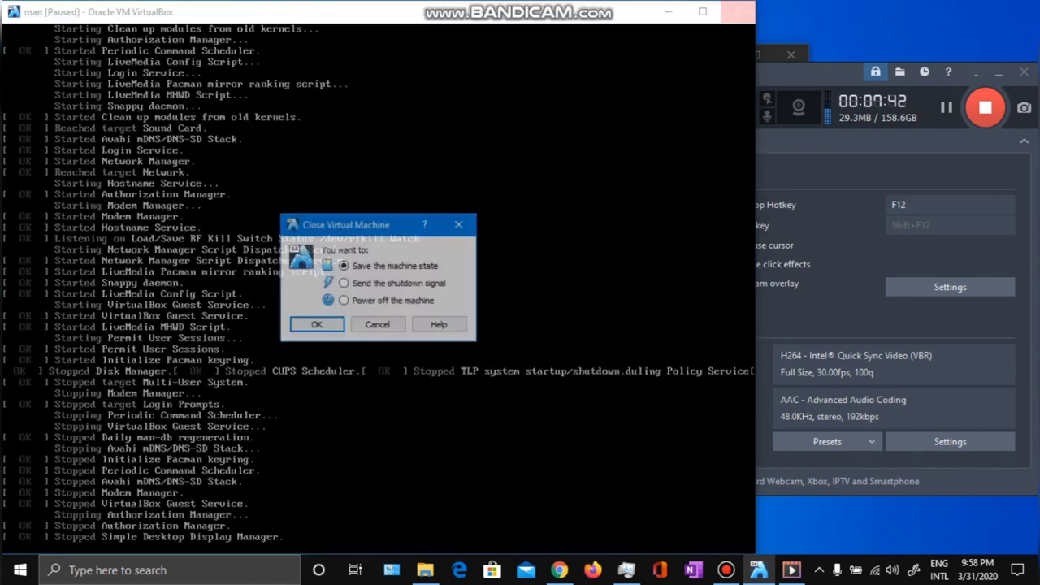
{"action": "left_click", "coordinate": [458, 225]}
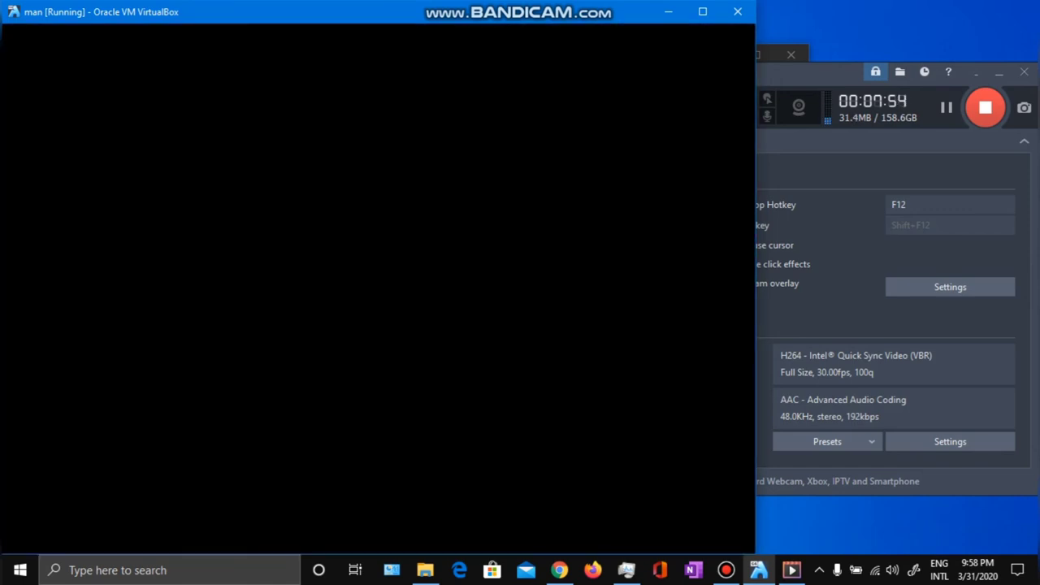
{"action": "left_click", "coordinate": [737, 11]}
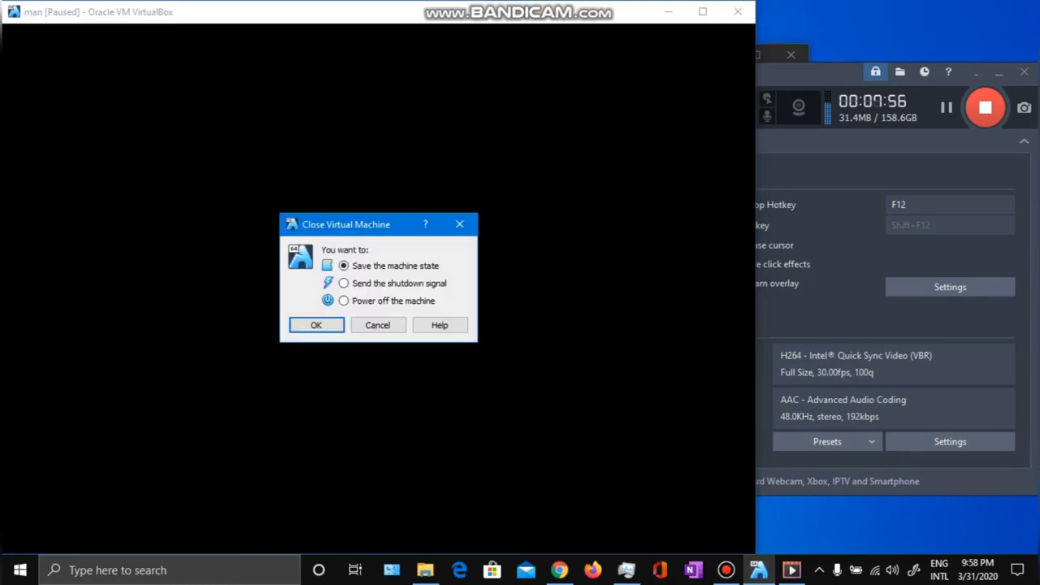
{"action": "key", "text": "Down"}
{"action": "key", "text": "Down"}
{"action": "key", "text": "Return"}
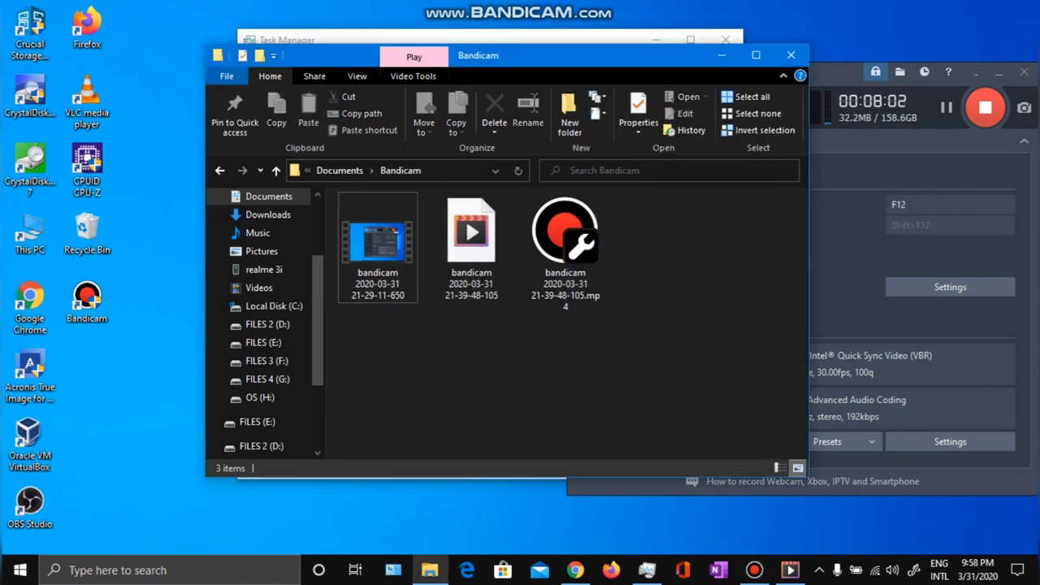
Close the Bandicam folder, view CPU load in Task Manager, and launch VirtualBox Manager.
{"action": "left_click", "coordinate": [791, 54]}
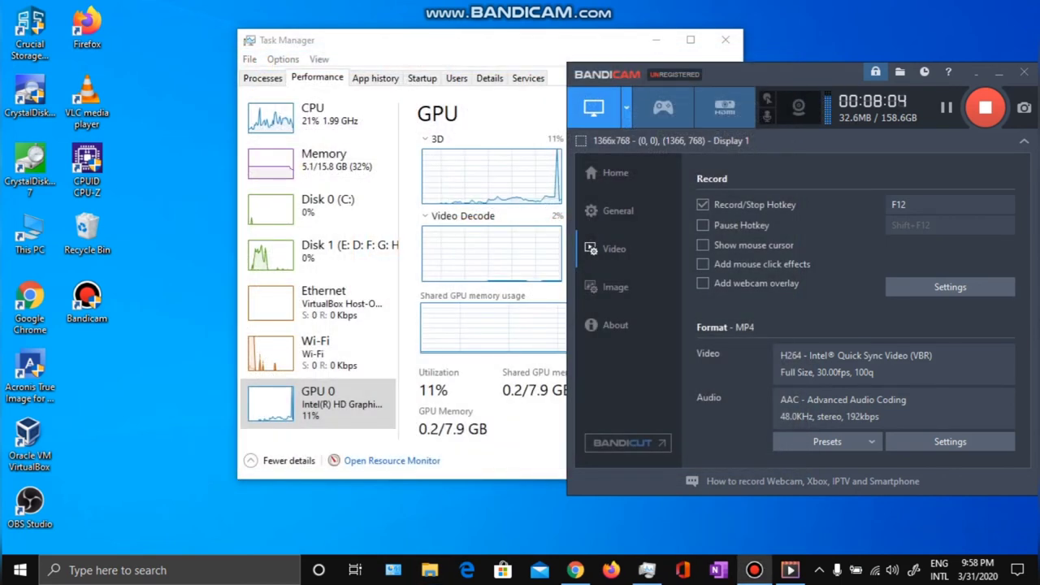
{"action": "left_click", "coordinate": [321, 114]}
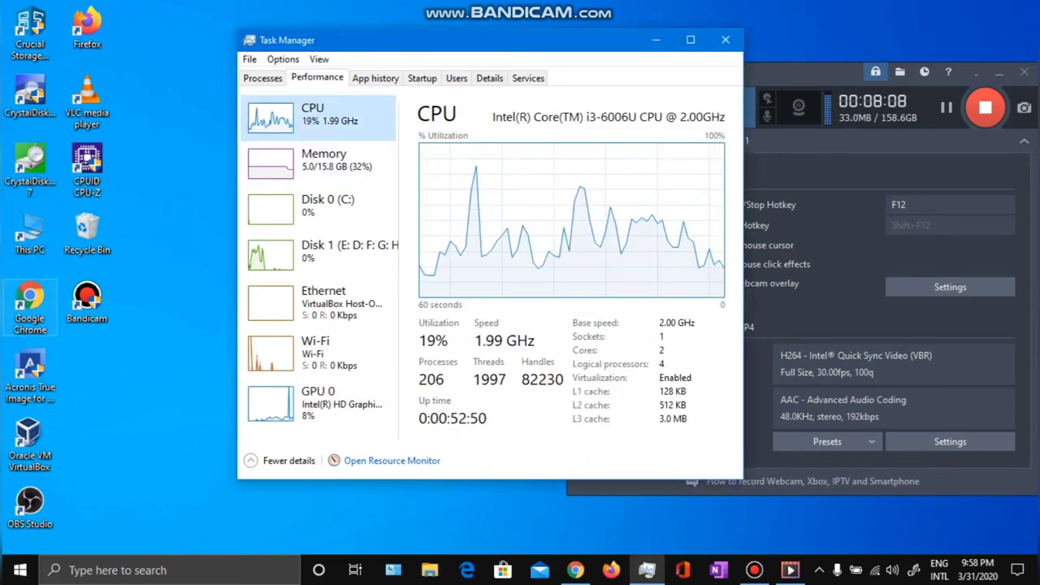
{"action": "left_click", "coordinate": [29, 445]}
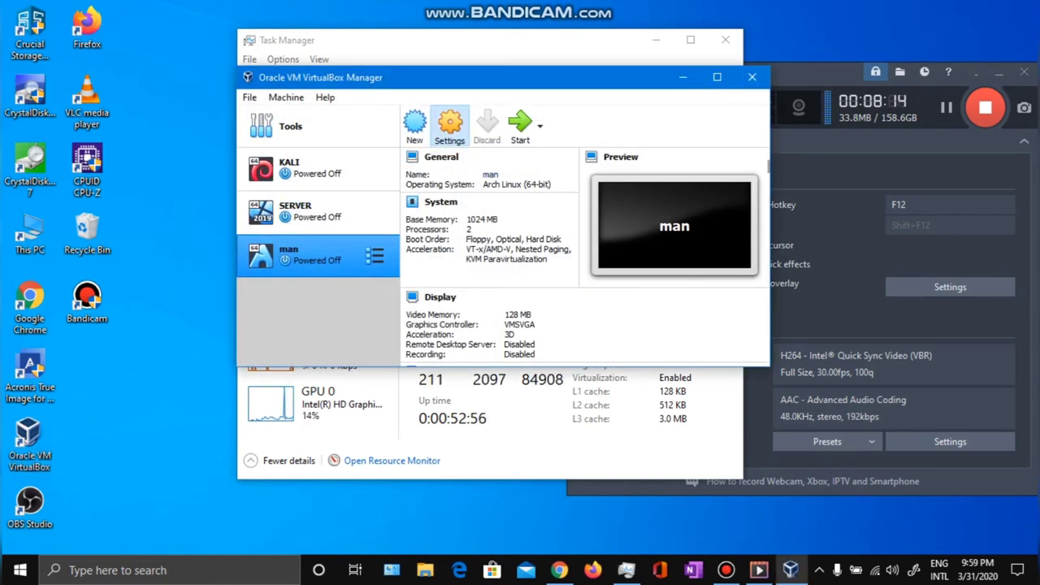
Remove the Manjaro ISO optical drive from the man VM's storage settings, then minimize the Manager.
{"action": "left_click", "coordinate": [449, 123]}
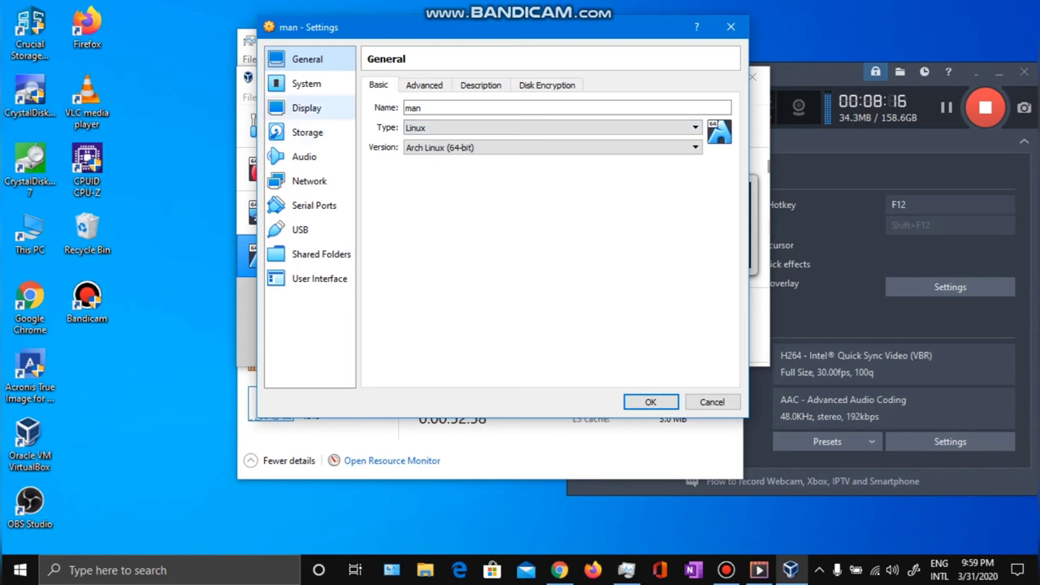
{"action": "left_click", "coordinate": [307, 131]}
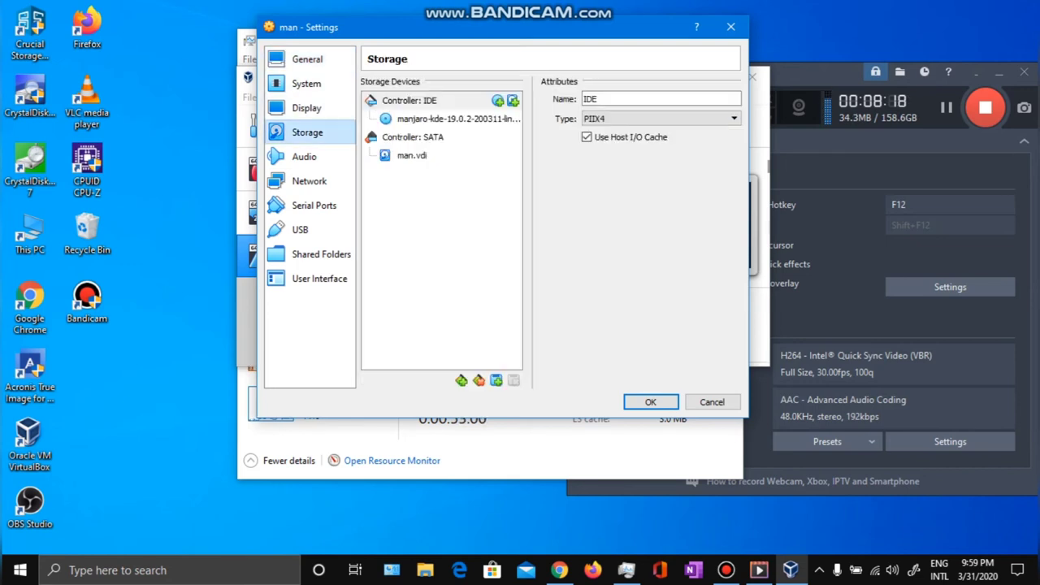
{"action": "left_click", "coordinate": [455, 118]}
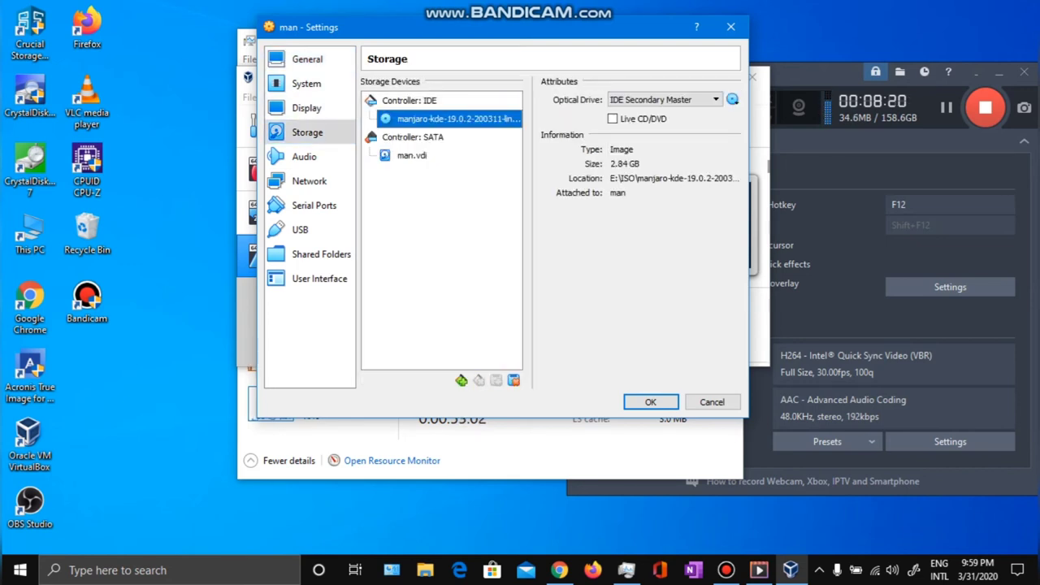
{"action": "right_click", "coordinate": [448, 122]}
{"action": "left_click", "coordinate": [513, 132]}
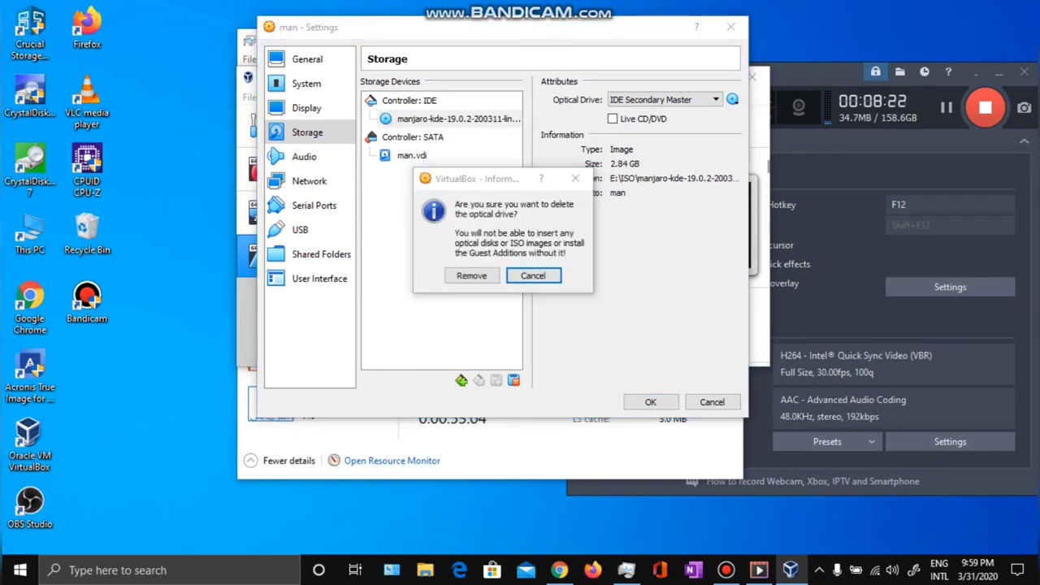
{"action": "left_click", "coordinate": [471, 276]}
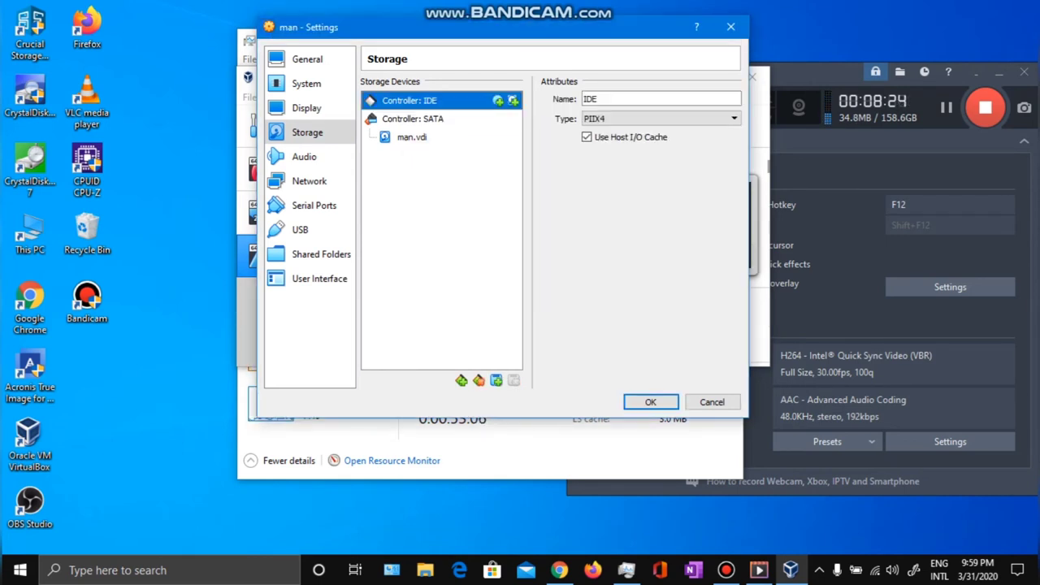
{"action": "key", "text": "Return"}
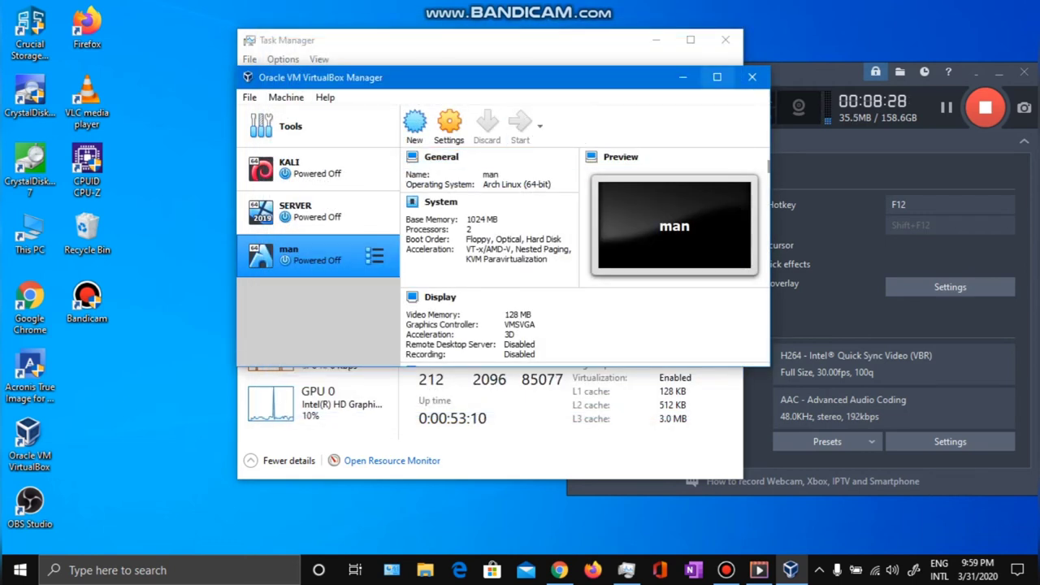
{"action": "left_click", "coordinate": [682, 77]}
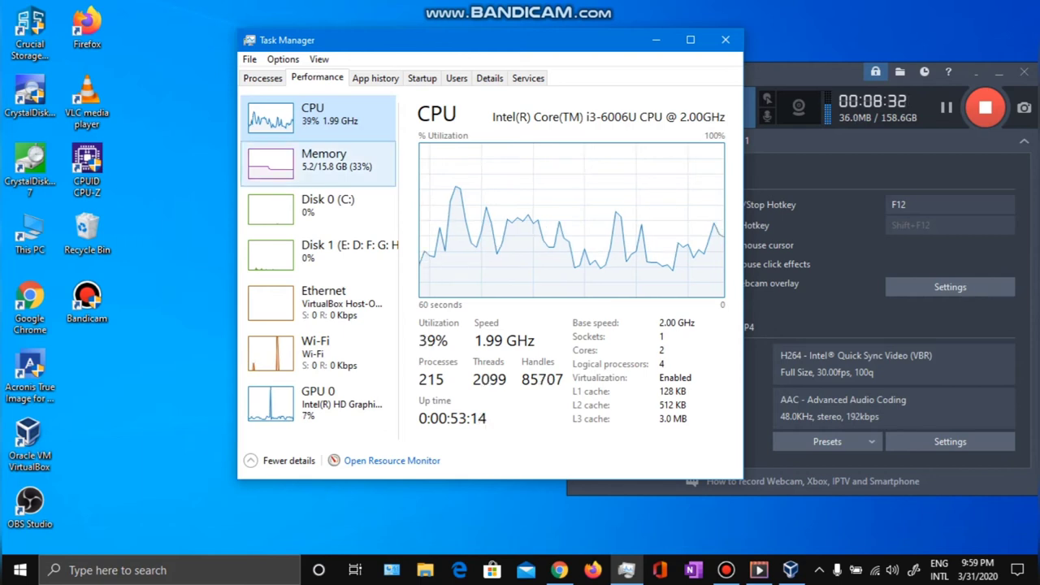
Show Task Manager's memory details (5.3 of 15.8 GB in use), then press Host+C to raise the Scale mode prompt.
{"action": "left_click", "coordinate": [323, 159]}
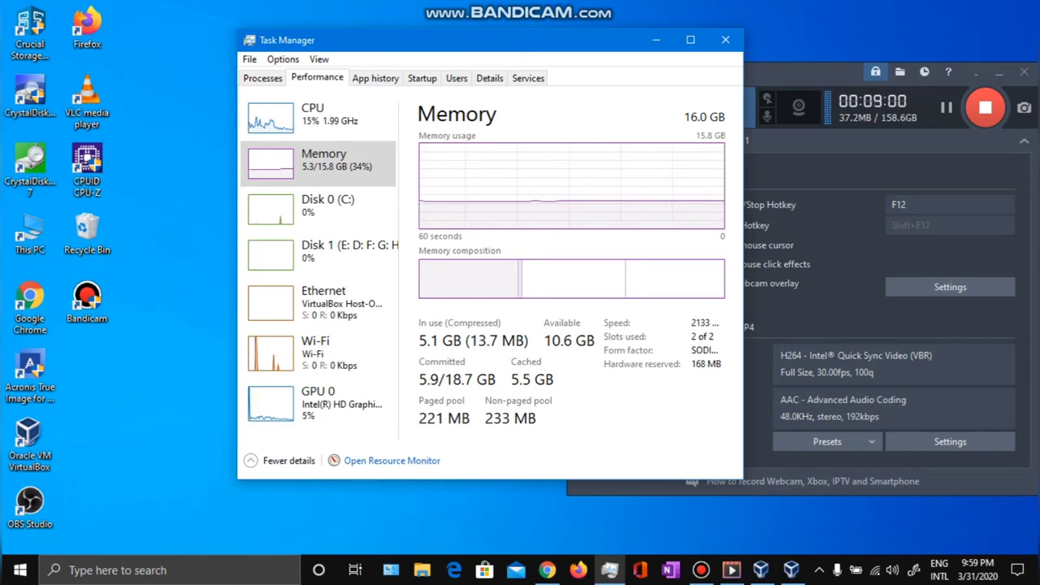
{"action": "key", "text": "Control_R+c"}
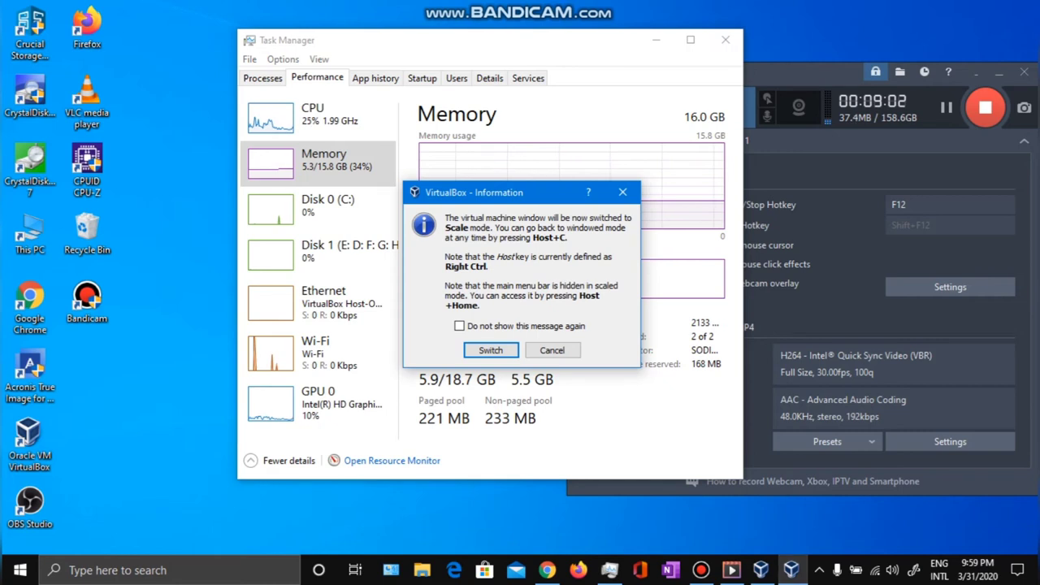
Dismiss the Scale mode notice and close the VirtualBox Manager window.
{"action": "left_click", "coordinate": [490, 350]}
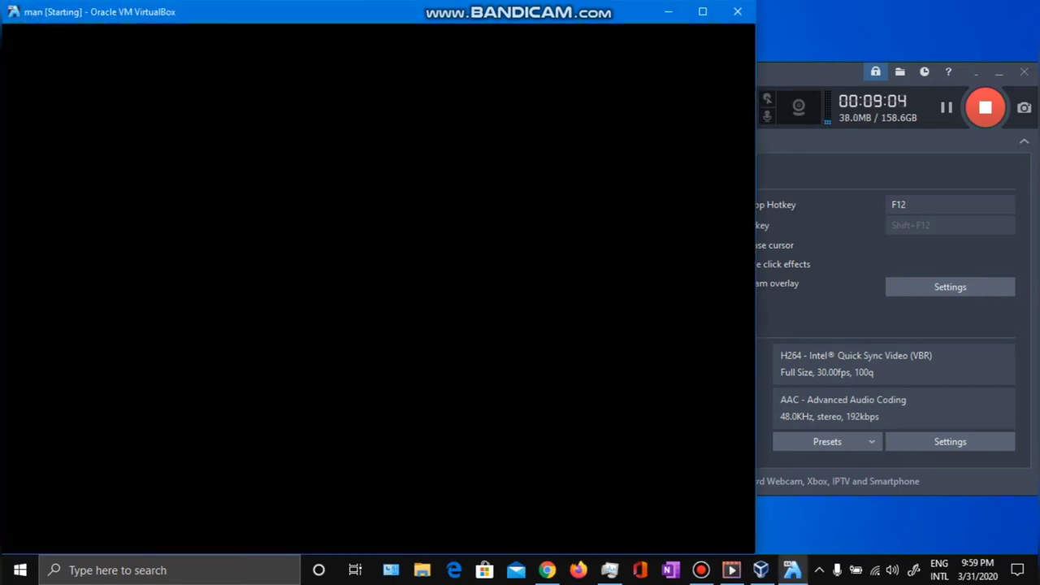
{"action": "left_click", "coordinate": [761, 570]}
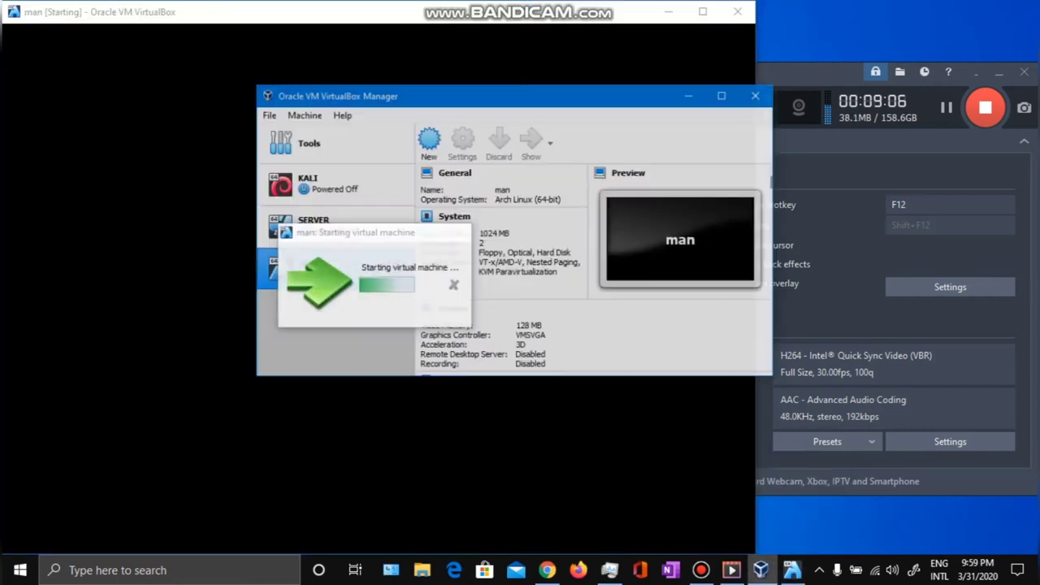
{"action": "left_click", "coordinate": [751, 76]}
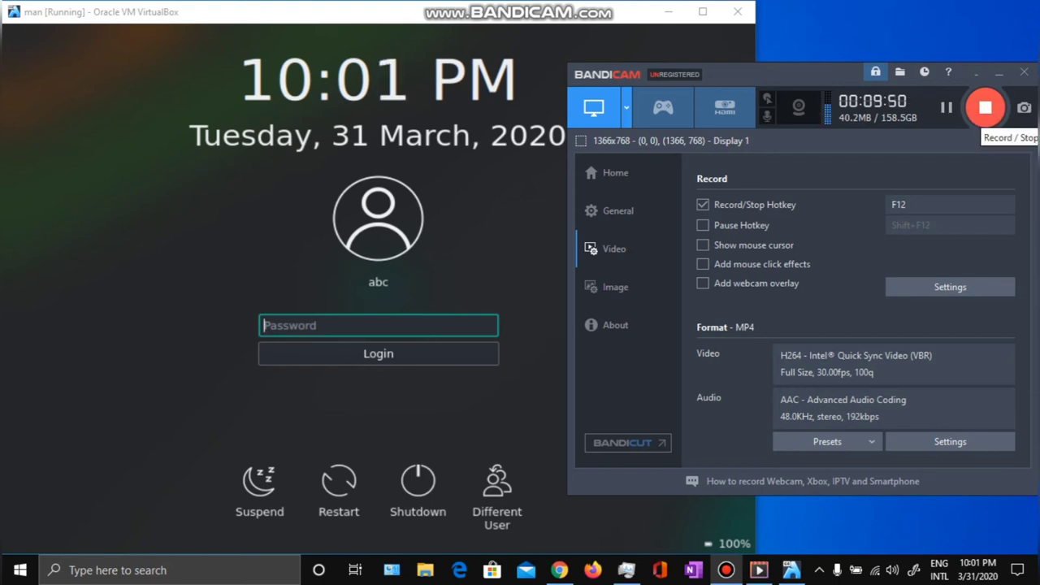
Bring the man VM window forward and switch it to full screen with Host+F.
{"action": "left_click", "coordinate": [985, 107]}
{"action": "left_click", "coordinate": [985, 108]}
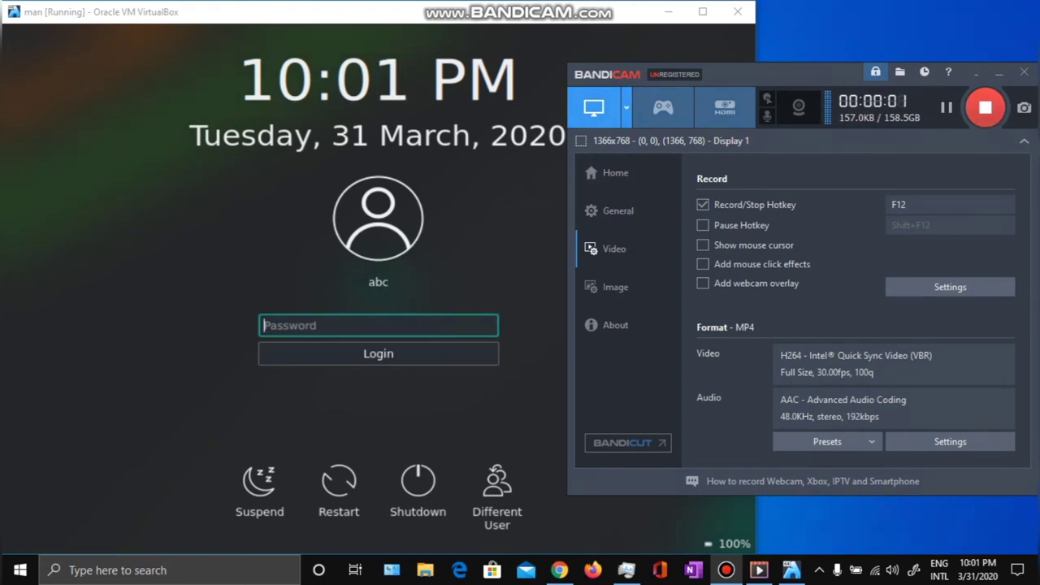
{"action": "key", "text": "alt+Tab"}
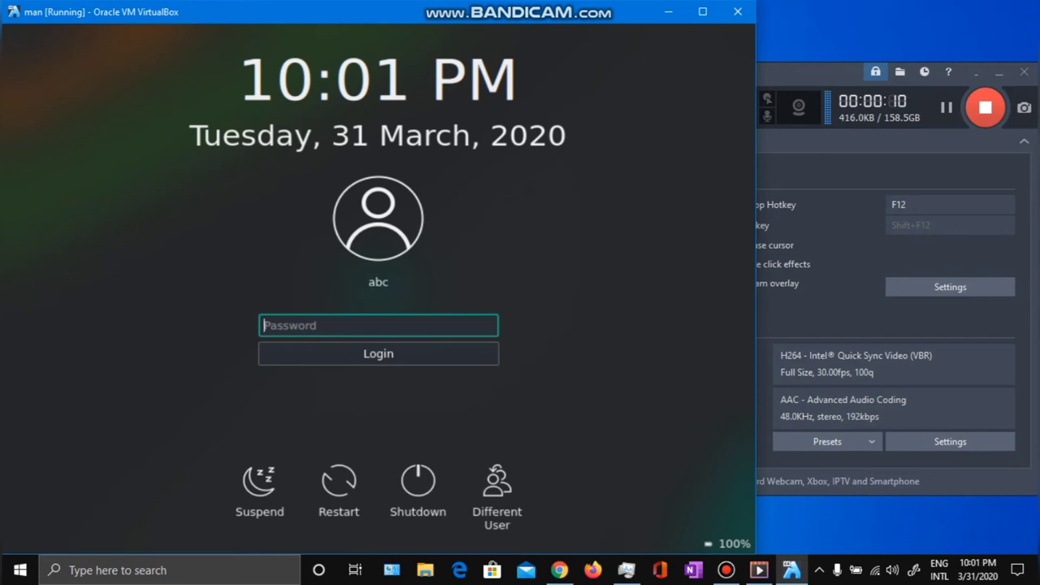
{"action": "key", "text": "Control_R+f"}
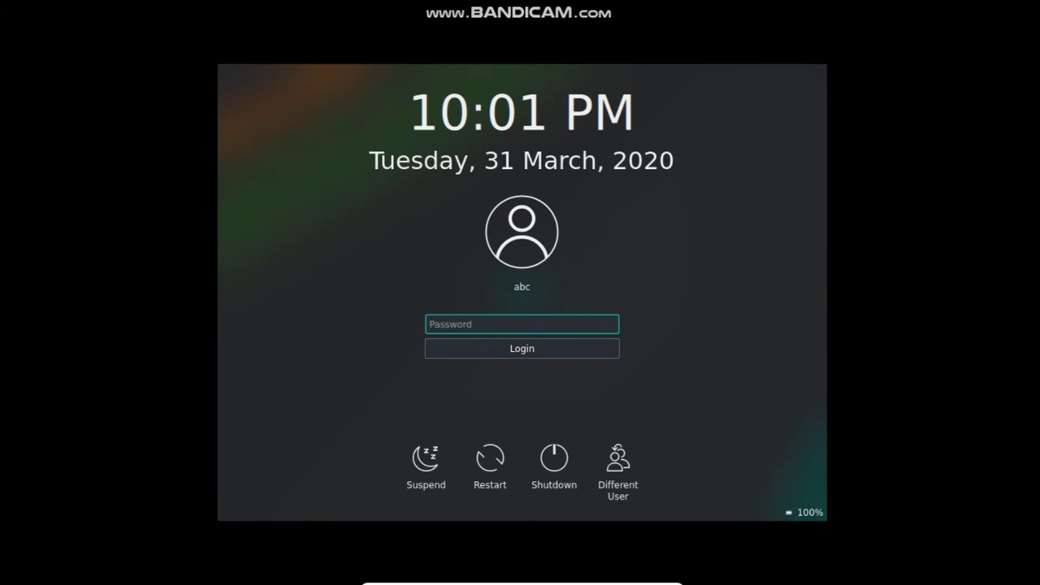
Log in to Manjaro with the account password, then return the VM to a normal window.
{"action": "type", "text": "abc"}
{"action": "key", "text": "Return"}
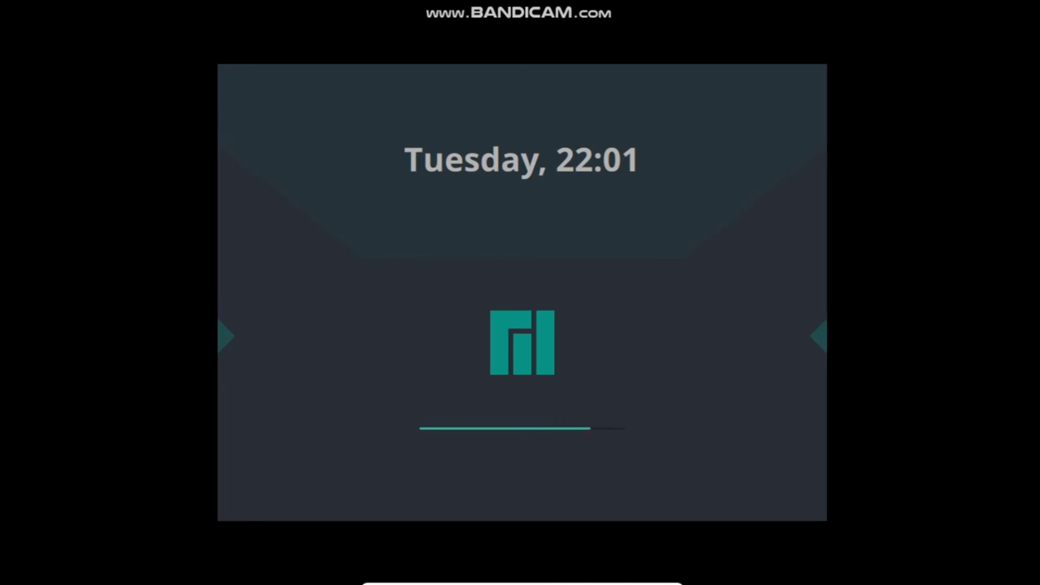
{"action": "key", "text": "ctrl+f"}
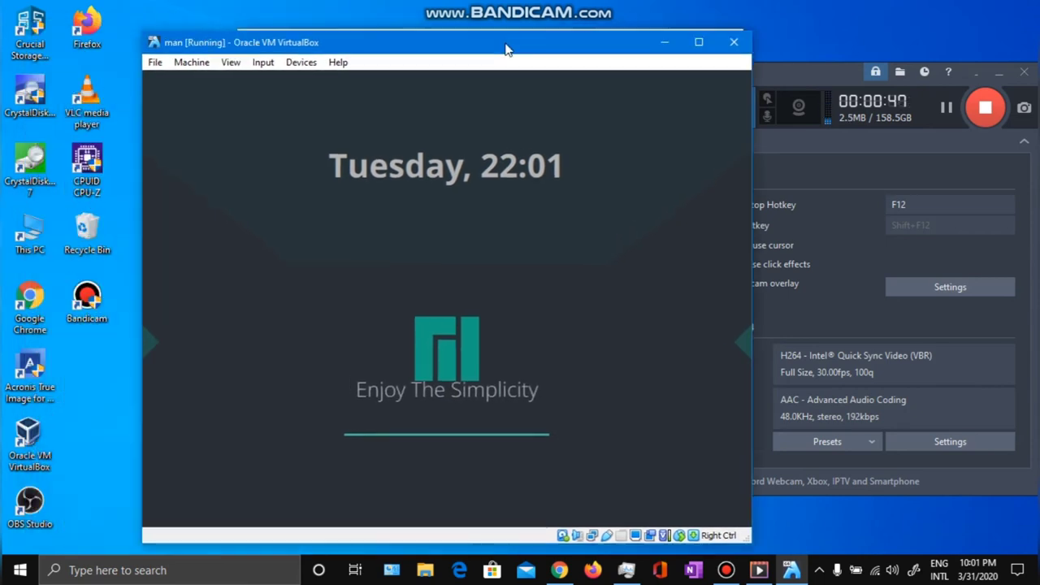
Launch VirtualBox Manager from the desktop icon and view the man VM's Display settings without changes.
{"action": "left_click", "coordinate": [25, 439]}
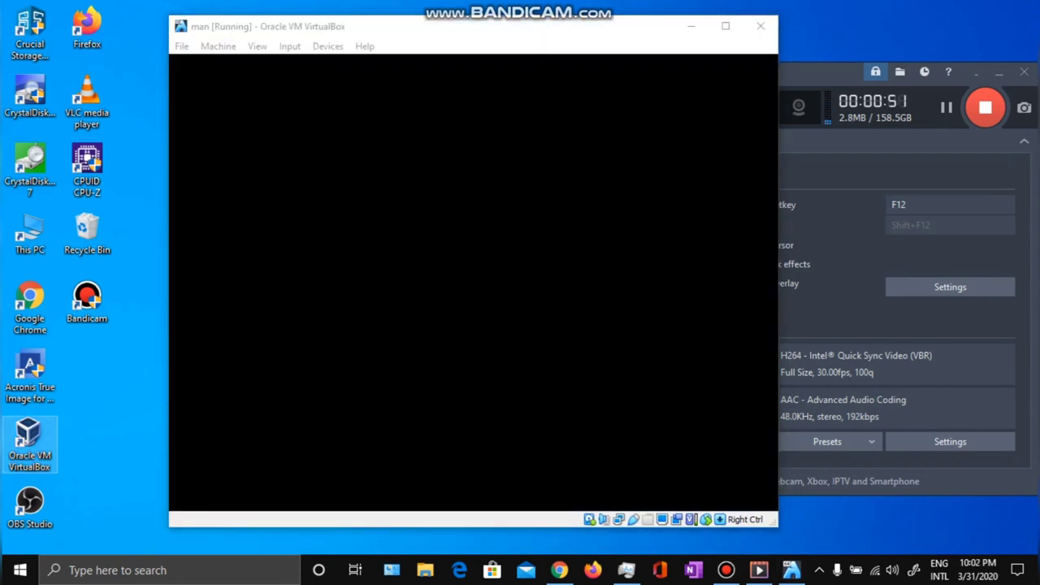
{"action": "double_click", "coordinate": [29, 443]}
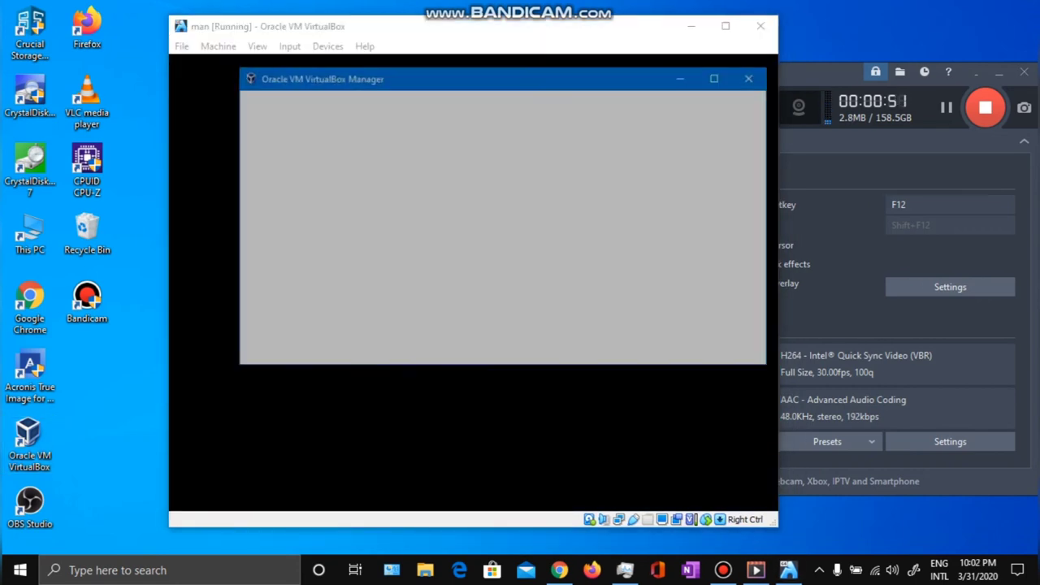
{"action": "left_click_drag", "start_coordinate": [552, 85], "coordinate": [662, 88]}
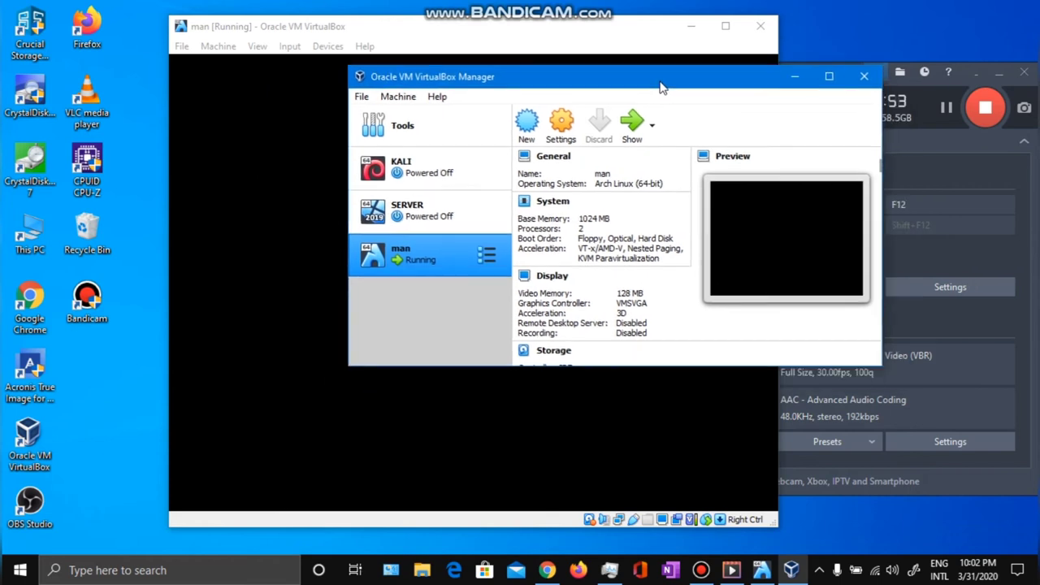
{"action": "left_click", "coordinate": [562, 126]}
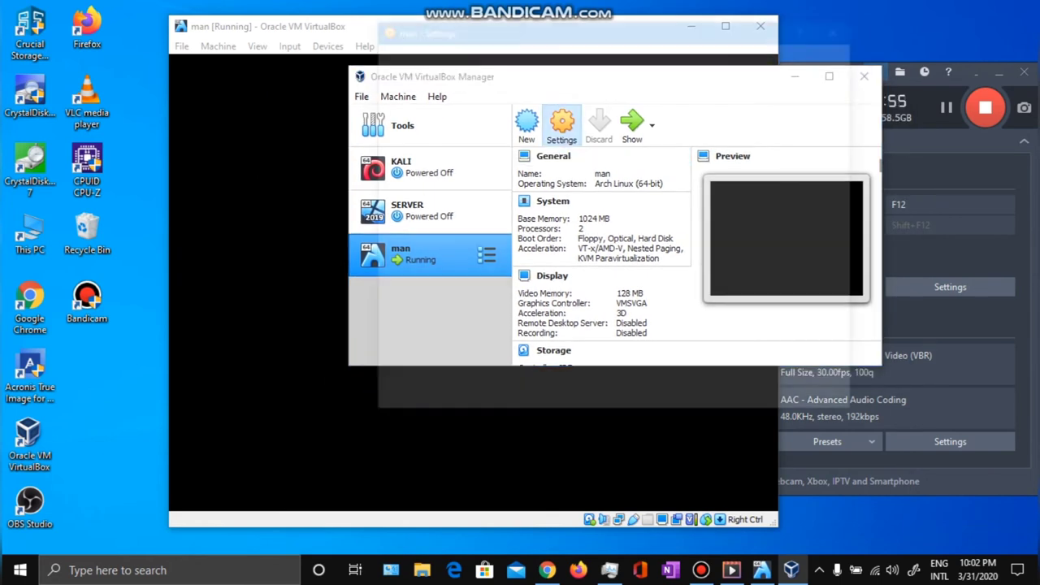
{"action": "left_click", "coordinate": [418, 106]}
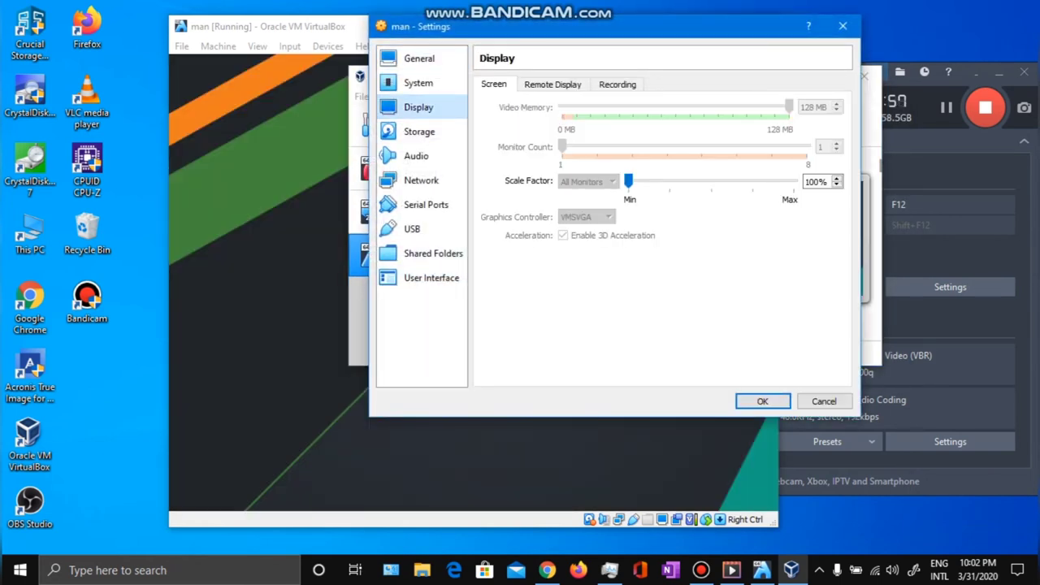
{"action": "left_click", "coordinate": [843, 26]}
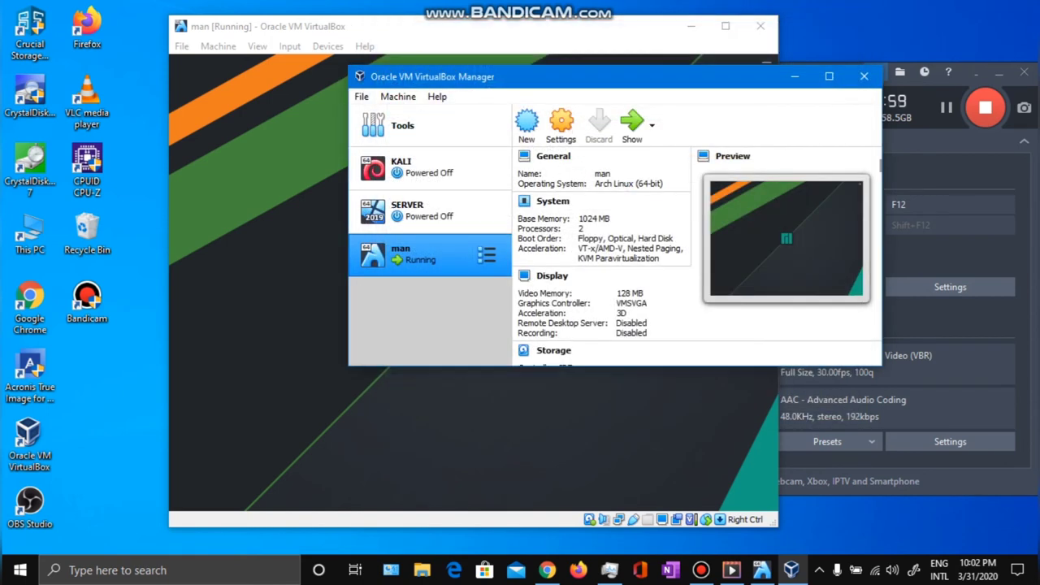
In global Preferences > Display, switch Maximum Guest Screen Size to None and back to Automatic.
{"action": "key", "text": "alt+f"}
{"action": "key", "text": "Escape"}
{"action": "key", "text": "ctrl+g"}
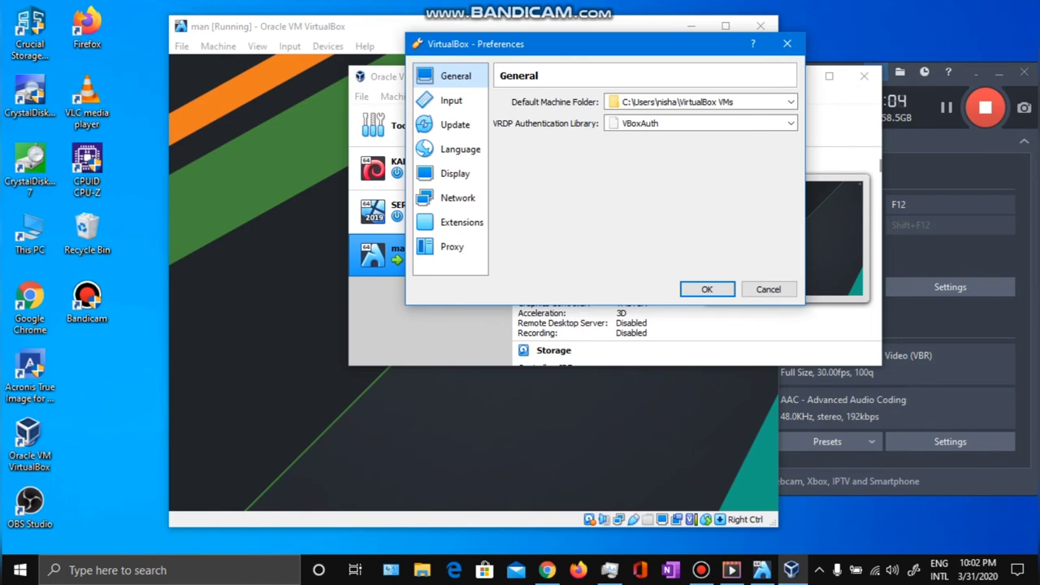
{"action": "left_click", "coordinate": [452, 246]}
{"action": "left_click", "coordinate": [455, 173]}
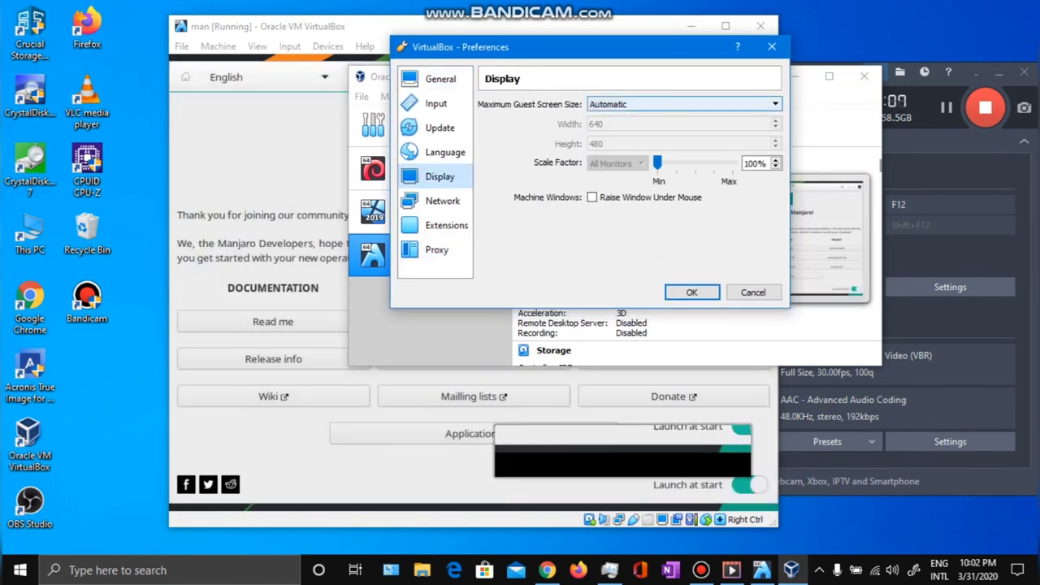
{"action": "left_click", "coordinate": [683, 105]}
{"action": "left_click", "coordinate": [682, 104]}
{"action": "left_click", "coordinate": [682, 104]}
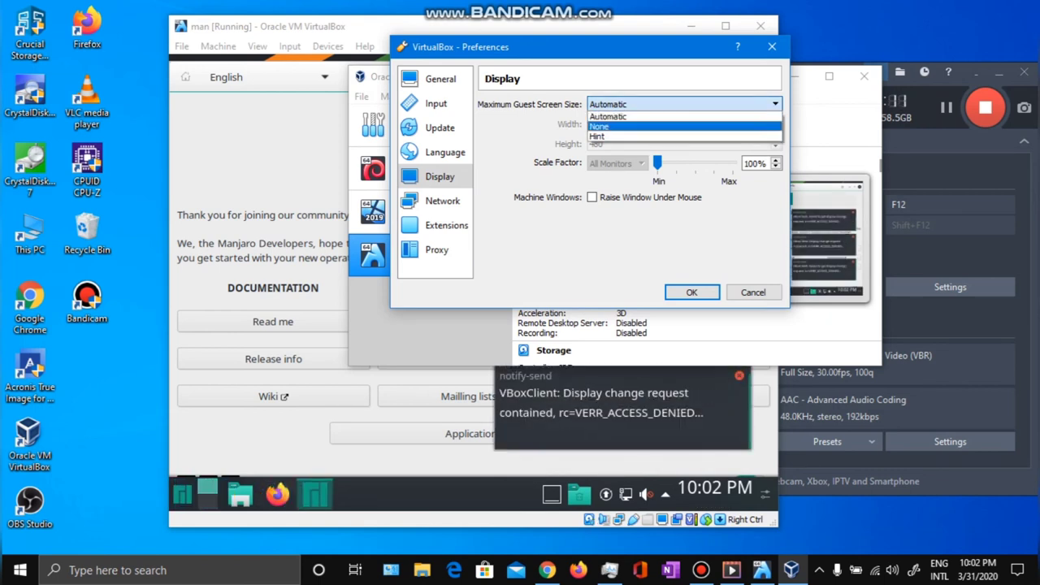
{"action": "left_click", "coordinate": [598, 126]}
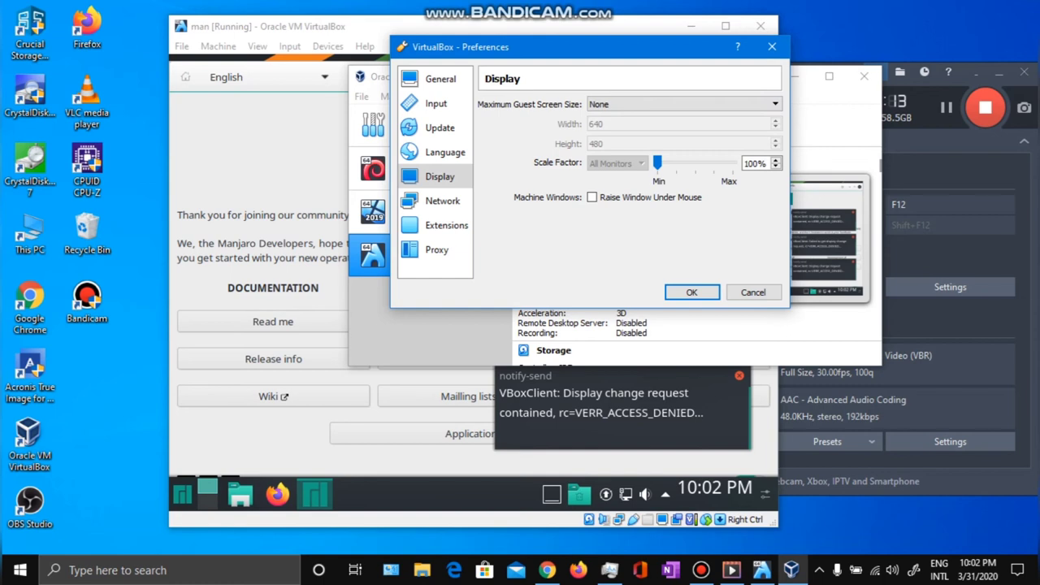
{"action": "left_click", "coordinate": [683, 104]}
{"action": "left_click", "coordinate": [608, 117]}
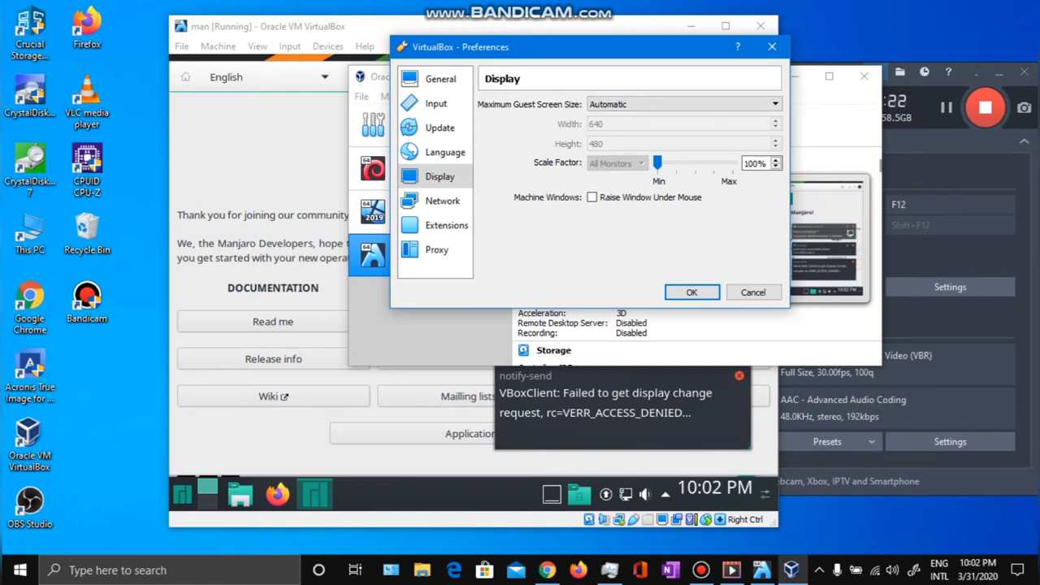
{"action": "key", "text": "Return"}
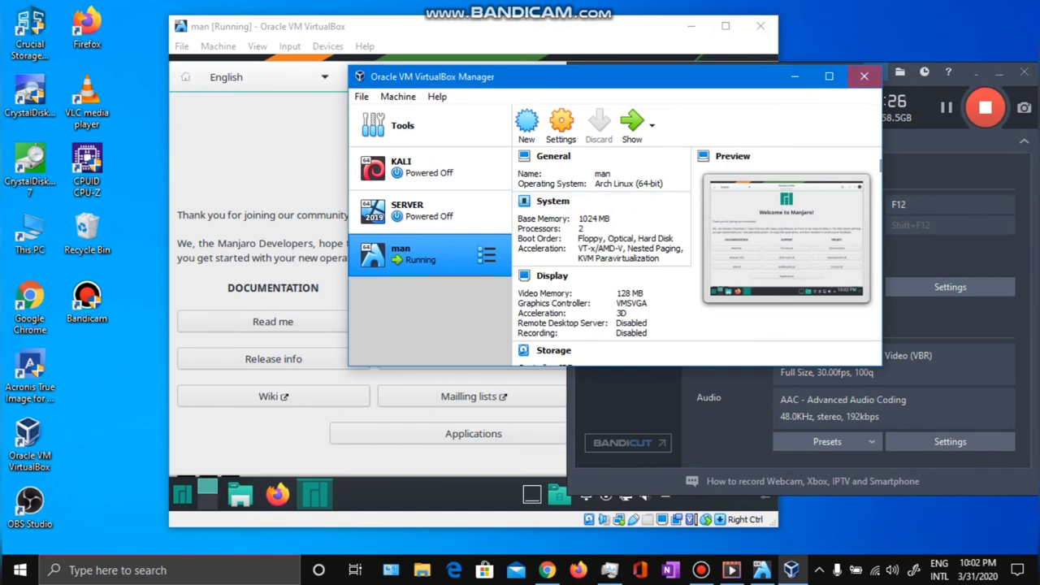
Close VirtualBox Manager and Manjaro Hello, then browse system apps in the Manjaro launcher.
{"action": "left_click", "coordinate": [864, 76]}
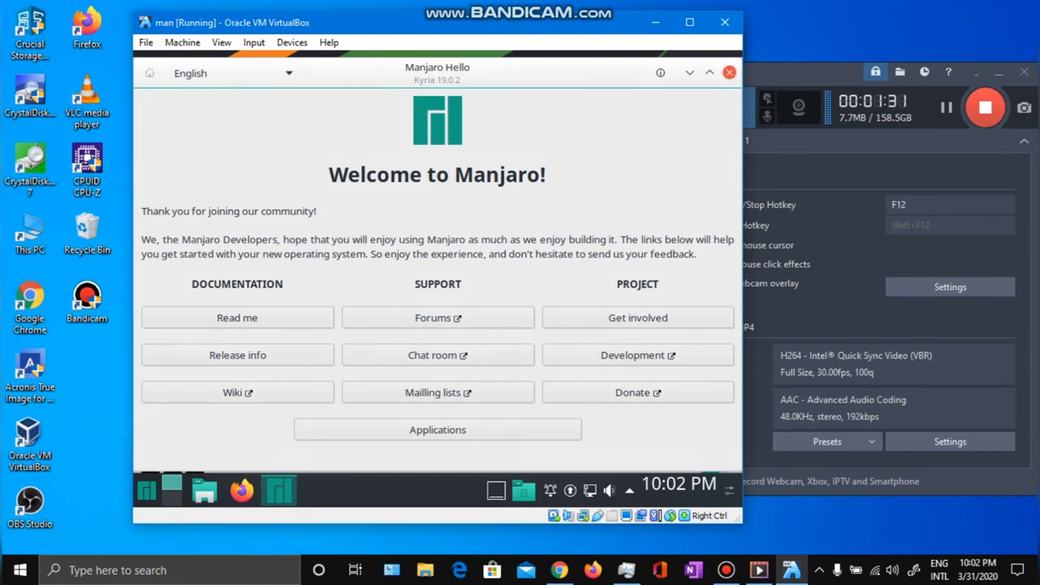
{"action": "left_click", "coordinate": [729, 72]}
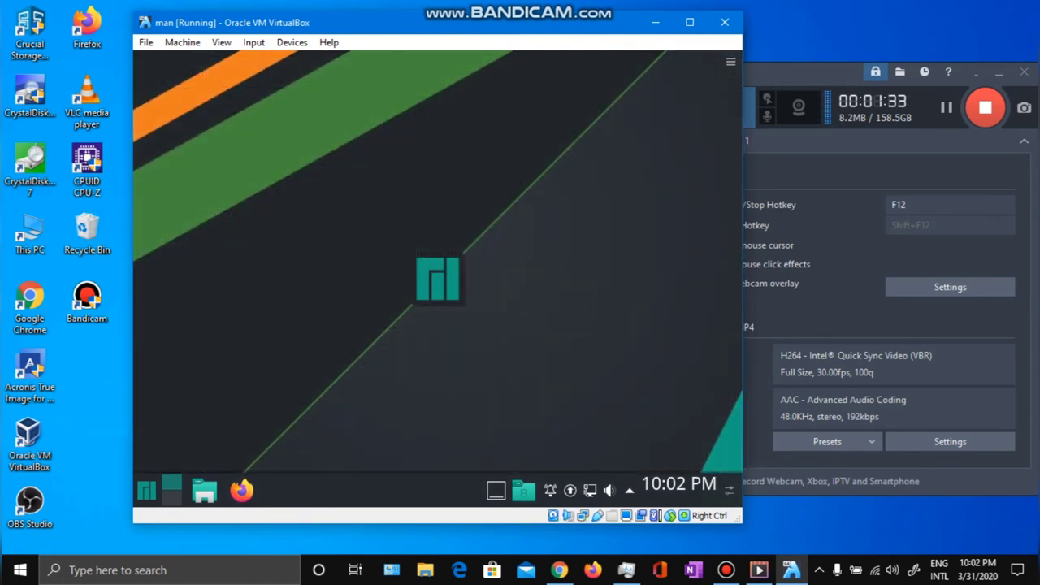
{"action": "left_click", "coordinate": [146, 490]}
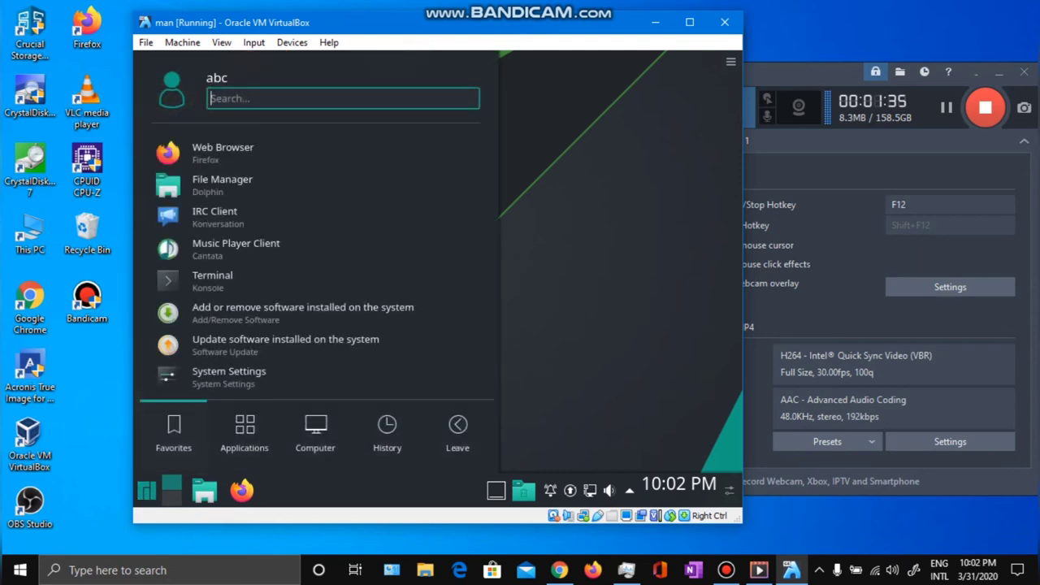
{"action": "left_click", "coordinate": [316, 432]}
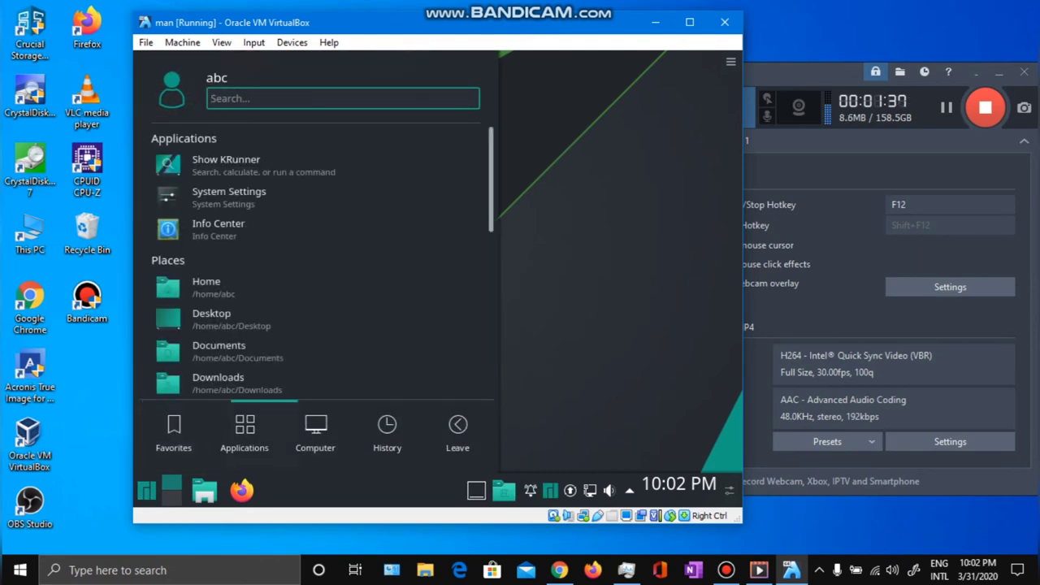
Close the launcher and dismiss the newer-kernel and language-package notifications.
{"action": "key", "text": "Escape"}
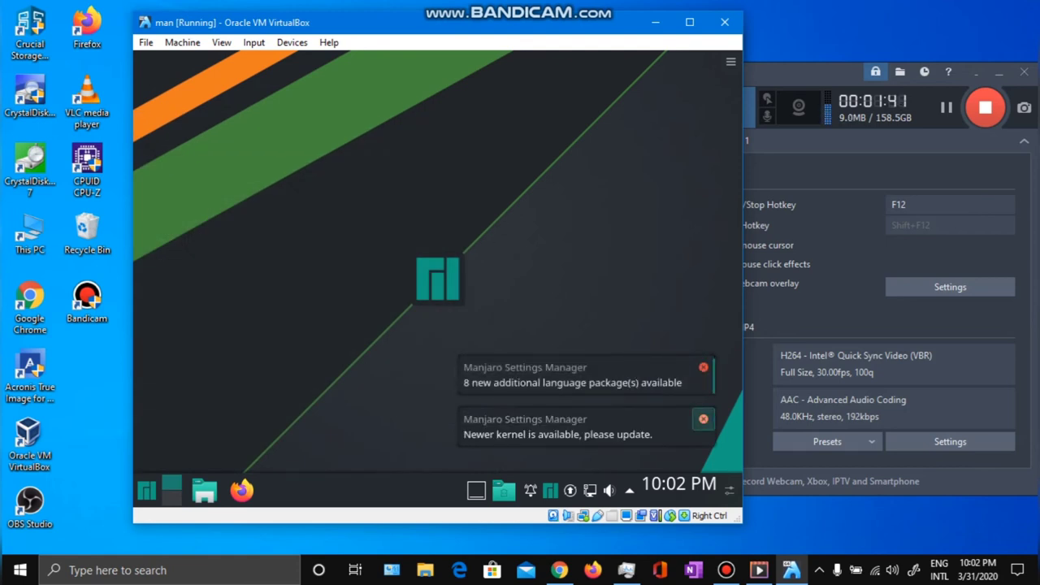
{"action": "left_click", "coordinate": [703, 419]}
{"action": "left_click", "coordinate": [704, 419]}
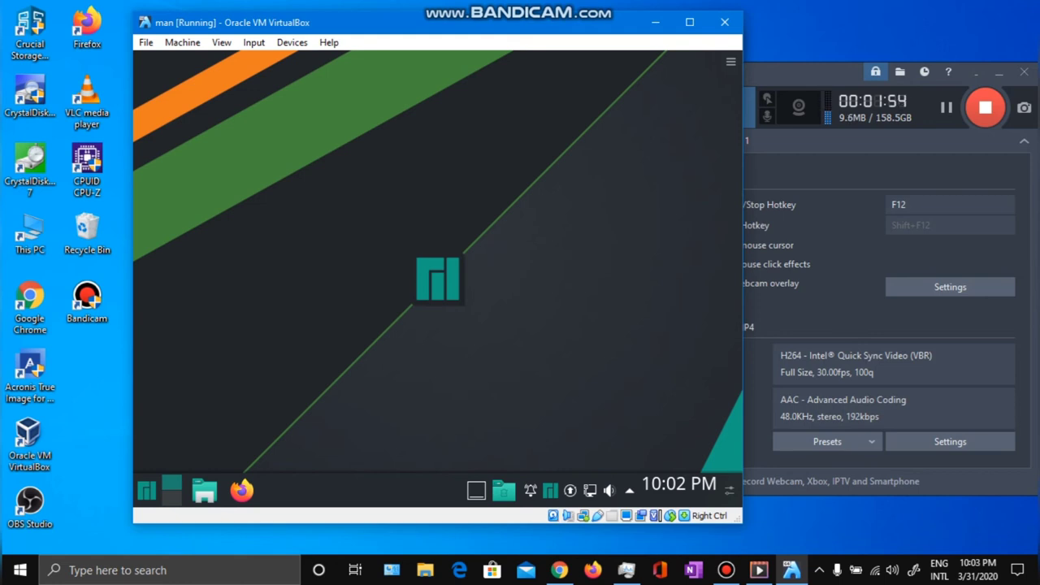
Open the guest's Kickoff launcher and look into the Games category.
{"action": "left_click", "coordinate": [146, 490]}
{"action": "mouse_move", "coordinate": [243, 435]}
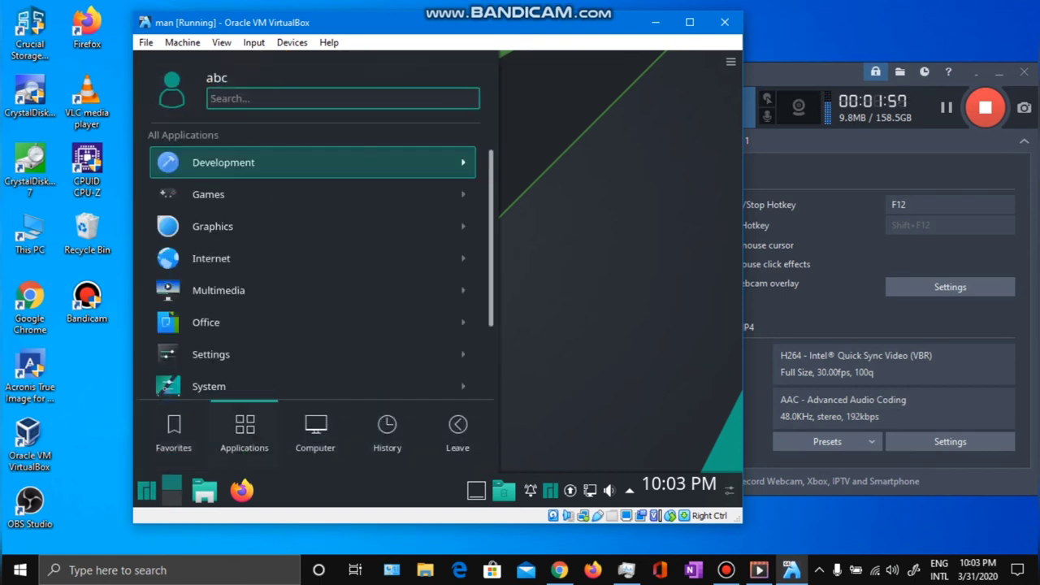
{"action": "key", "text": "Return"}
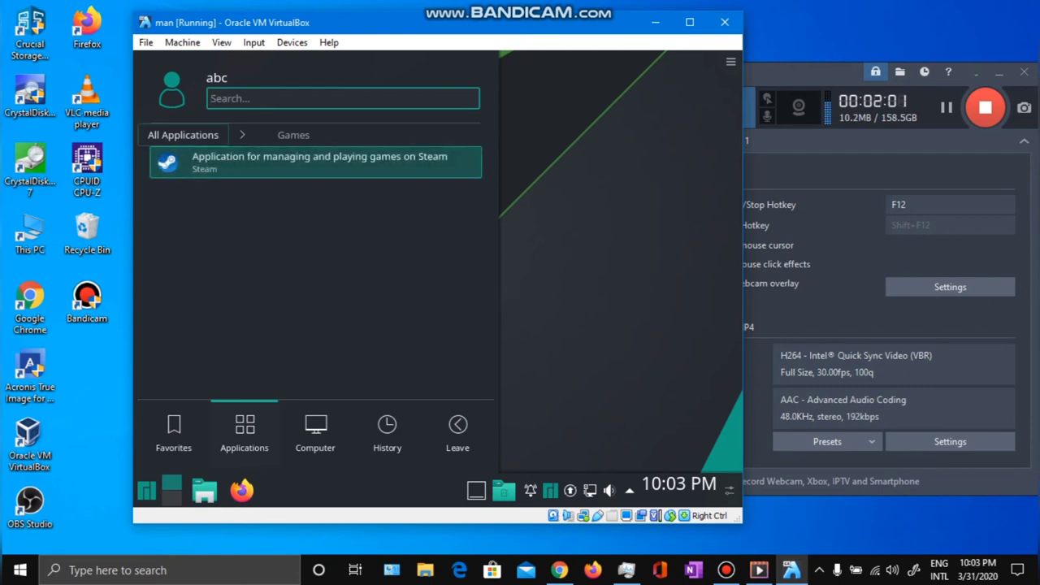
{"action": "left_click", "coordinate": [183, 135]}
{"action": "scroll", "coordinate": [313, 269], "scroll_direction": "down", "scroll_amount": 1}
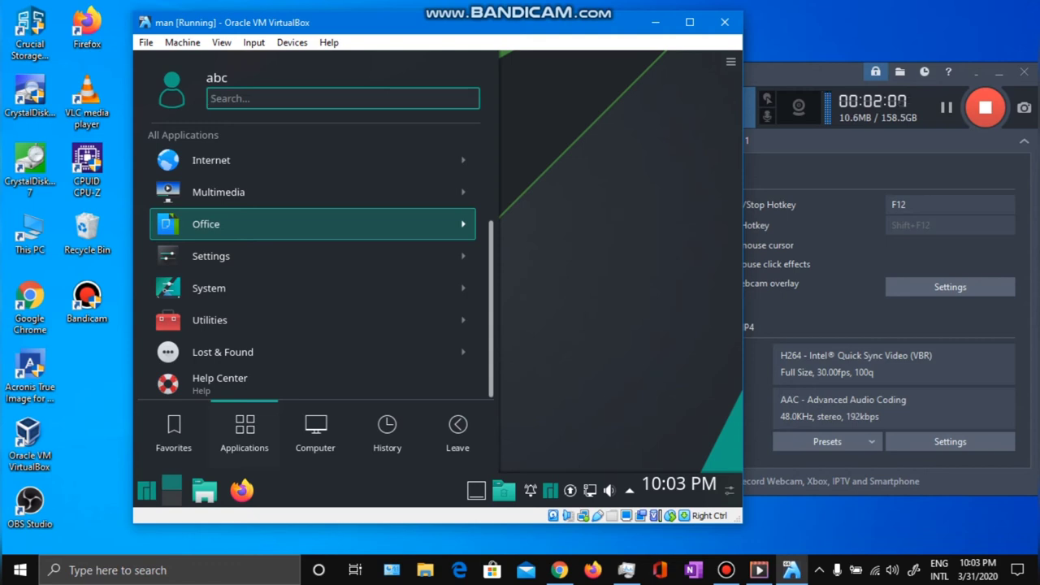
{"action": "scroll", "coordinate": [313, 268], "scroll_direction": "up", "scroll_amount": 1}
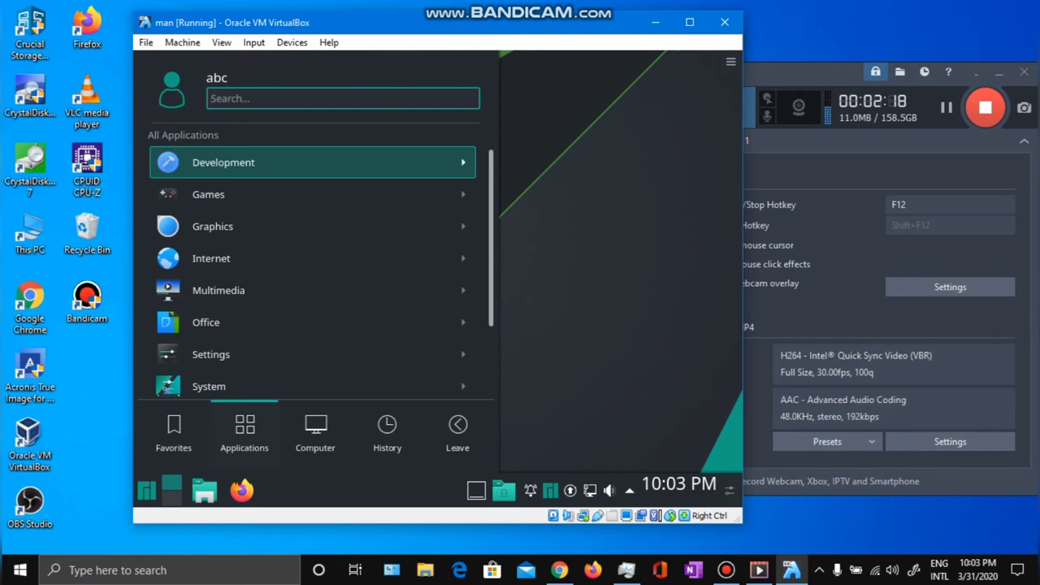
Browse the Development and Games categories, returning to the category list each time.
{"action": "key", "text": "Return"}
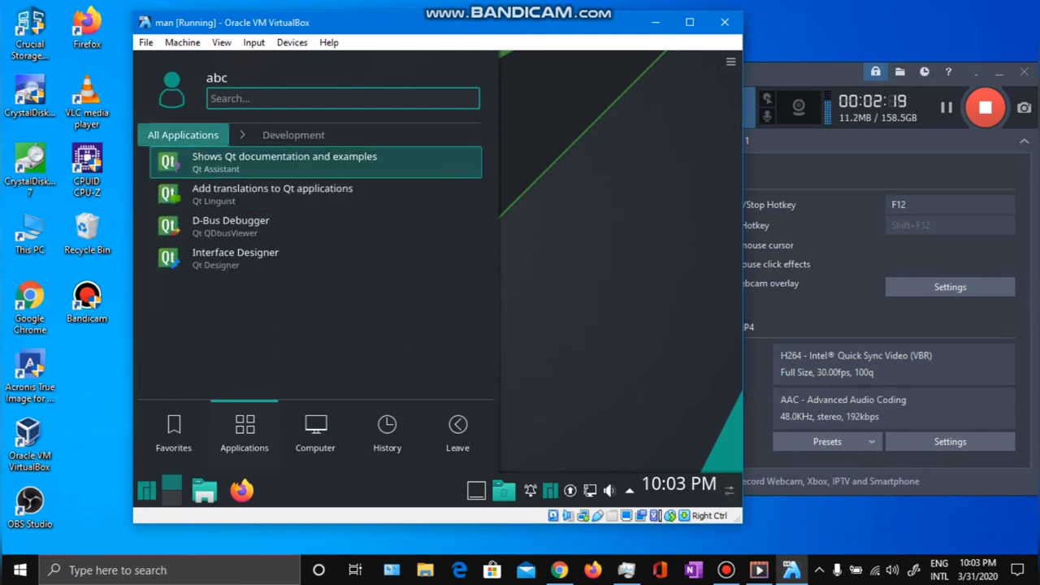
{"action": "key", "text": "Left"}
{"action": "key", "text": "Down"}
{"action": "key", "text": "Down"}
{"action": "key", "text": "Up"}
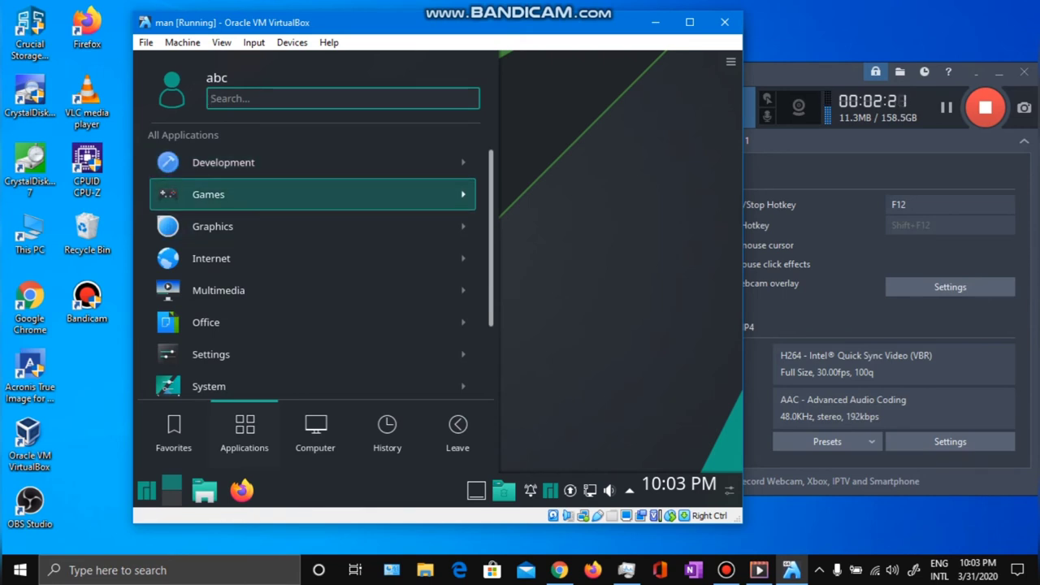
{"action": "key", "text": "Return"}
{"action": "key", "text": "Left"}
Open Lost & Found, then return and move down to Utilities.
{"action": "key", "text": "Down"}
{"action": "key", "text": "Down"}
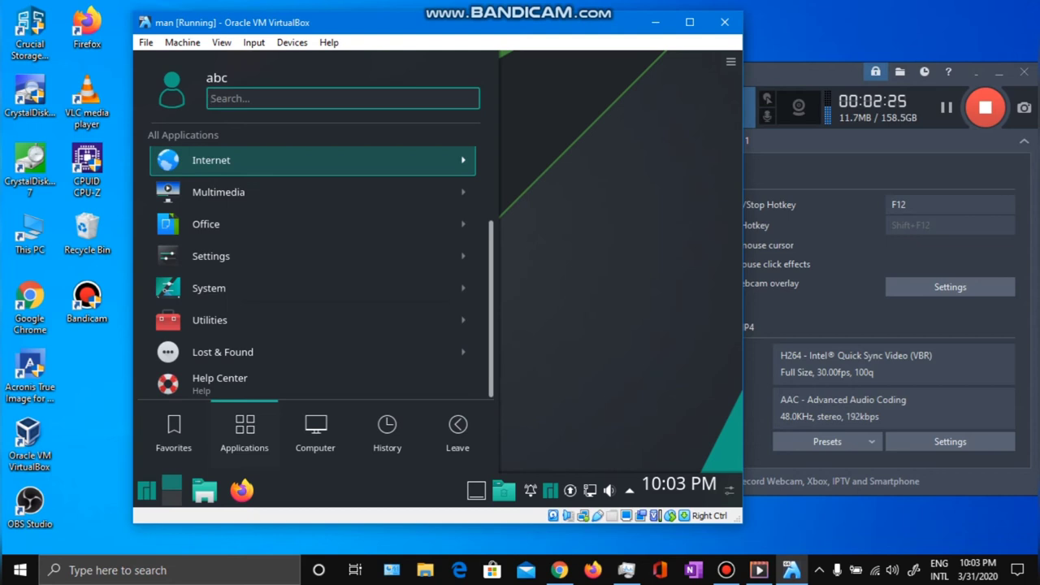
{"action": "key", "text": "Down"}
{"action": "key", "text": "Down"}
{"action": "key", "text": "Down"}
{"action": "key", "text": "Down"}
{"action": "key", "text": "Down"}
{"action": "key", "text": "Down"}
{"action": "key", "text": "Down"}
{"action": "key", "text": "Up"}
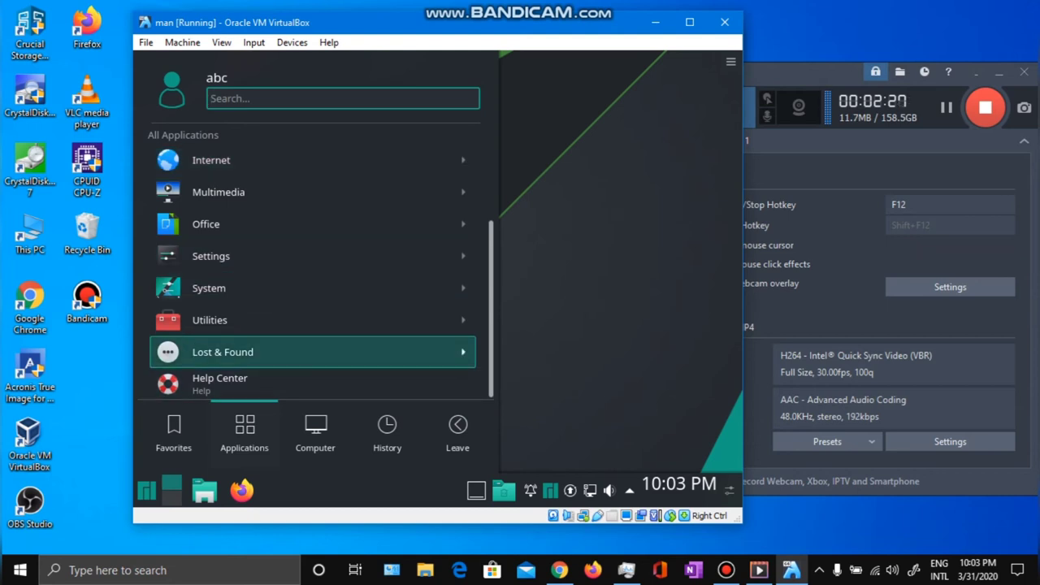
{"action": "key", "text": "Return"}
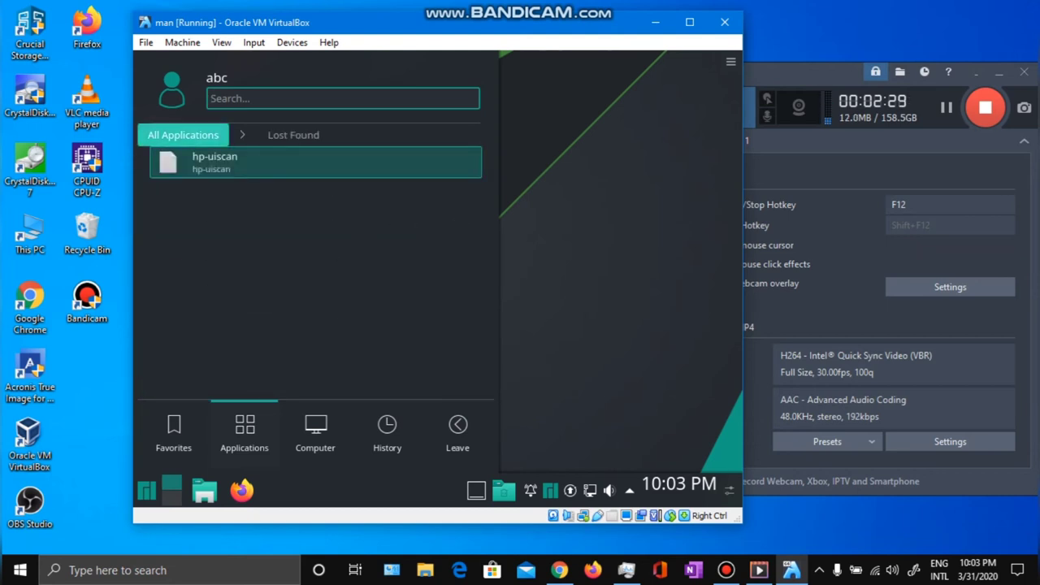
{"action": "key", "text": "Left"}
{"action": "key", "text": "Up"}
{"action": "key", "text": "Up"}
{"action": "key", "text": "Up"}
{"action": "key", "text": "Up"}
{"action": "key", "text": "Down"}
{"action": "key", "text": "Down"}
{"action": "key", "text": "Down"}
{"action": "key", "text": "Return"}
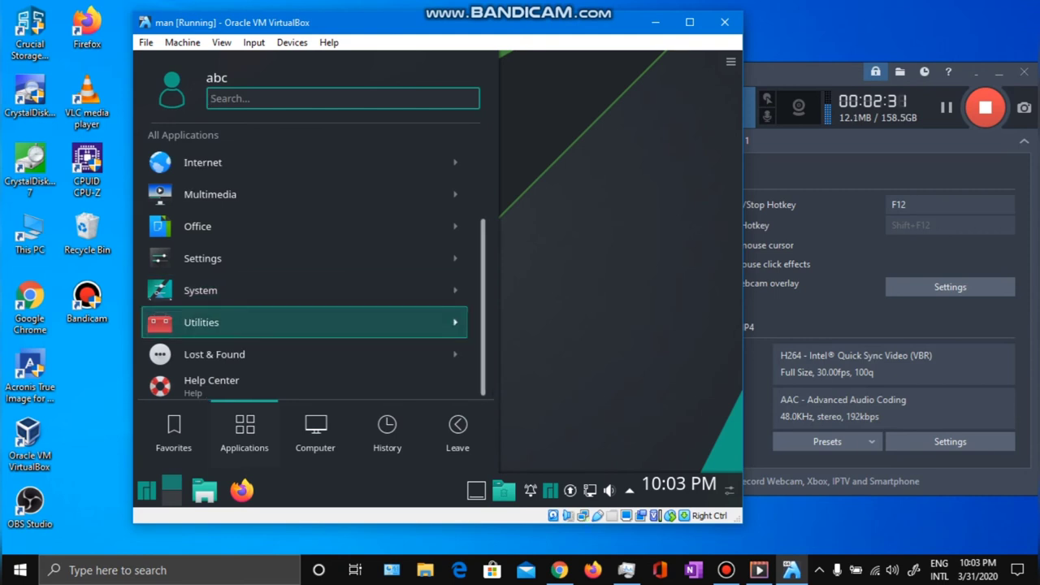
{"action": "key", "text": "Down"}
{"action": "key", "text": "Down"}
{"action": "scroll", "coordinate": [321, 272], "scroll_direction": "down", "scroll_amount": 2}
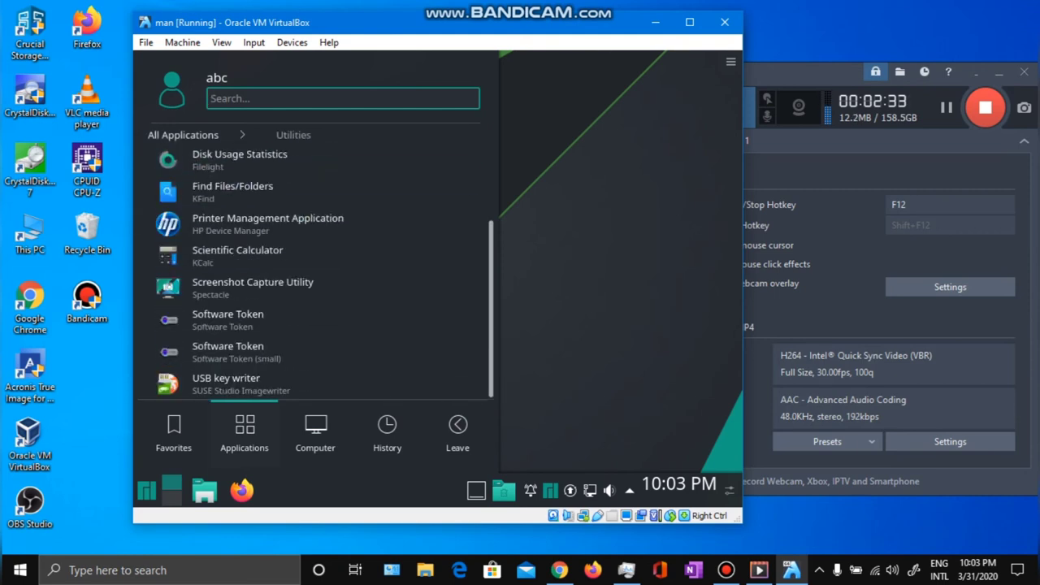
{"action": "scroll", "coordinate": [321, 272], "scroll_direction": "up", "scroll_amount": 2}
{"action": "key", "text": "Down"}
{"action": "key", "text": "Up"}
{"action": "key", "text": "Up"}
{"action": "key", "text": "Down"}
{"action": "key", "text": "Down"}
{"action": "key", "text": "Down"}
{"action": "scroll", "coordinate": [321, 273], "scroll_direction": "down", "scroll_amount": 2}
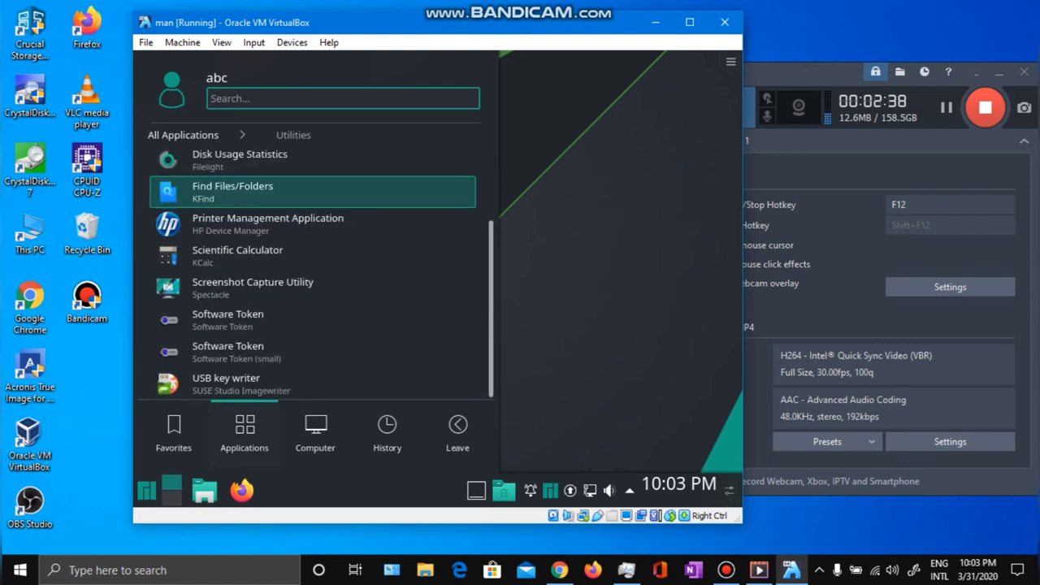
{"action": "key", "text": "Down"}
{"action": "key", "text": "Down"}
{"action": "key", "text": "Down"}
{"action": "key", "text": "Down"}
{"action": "key", "text": "Down"}
{"action": "key", "text": "Up"}
{"action": "key", "text": "Up"}
{"action": "key", "text": "Up"}
{"action": "key", "text": "Up"}
{"action": "key", "text": "Down"}
{"action": "key", "text": "Down"}
{"action": "key", "text": "Down"}
{"action": "key", "text": "Down"}
{"action": "key", "text": "Down"}
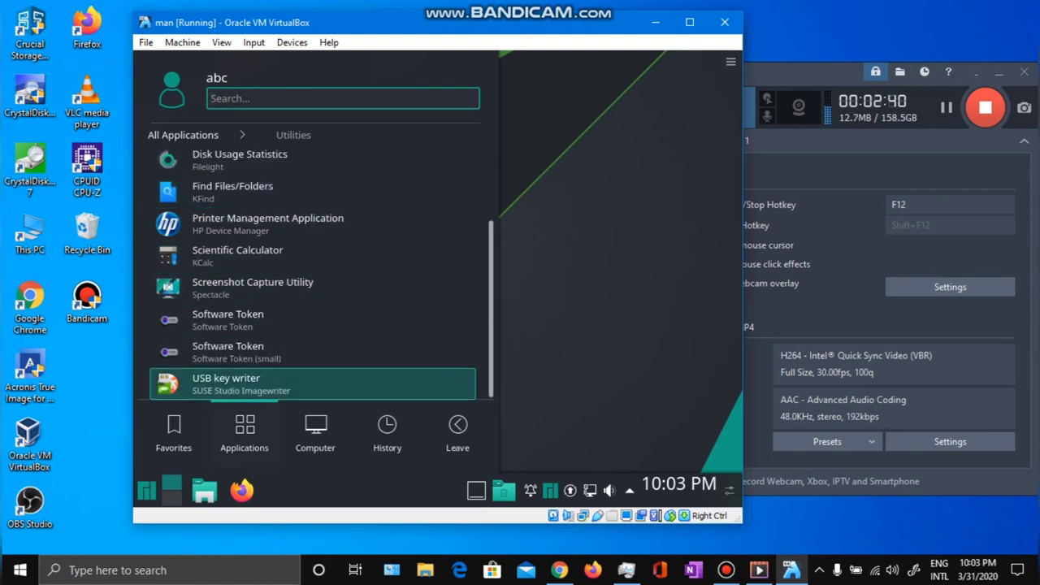
{"action": "key", "text": "Right"}
{"action": "key", "text": "Up"}
{"action": "key", "text": "Up"}
{"action": "key", "text": "Up"}
{"action": "key", "text": "Up"}
{"action": "key", "text": "Up"}
{"action": "key", "text": "Up"}
{"action": "key", "text": "Left"}
{"action": "key", "text": "Down"}
{"action": "key", "text": "Down"}
{"action": "key", "text": "Down"}
{"action": "key", "text": "Down"}
{"action": "key", "text": "Down"}
{"action": "key", "text": "Down"}
{"action": "key", "text": "Down"}
{"action": "key", "text": "Up"}
{"action": "key", "text": "Up"}
{"action": "key", "text": "Up"}
{"action": "key", "text": "Up"}
{"action": "key", "text": "Up"}
{"action": "key", "text": "Up"}
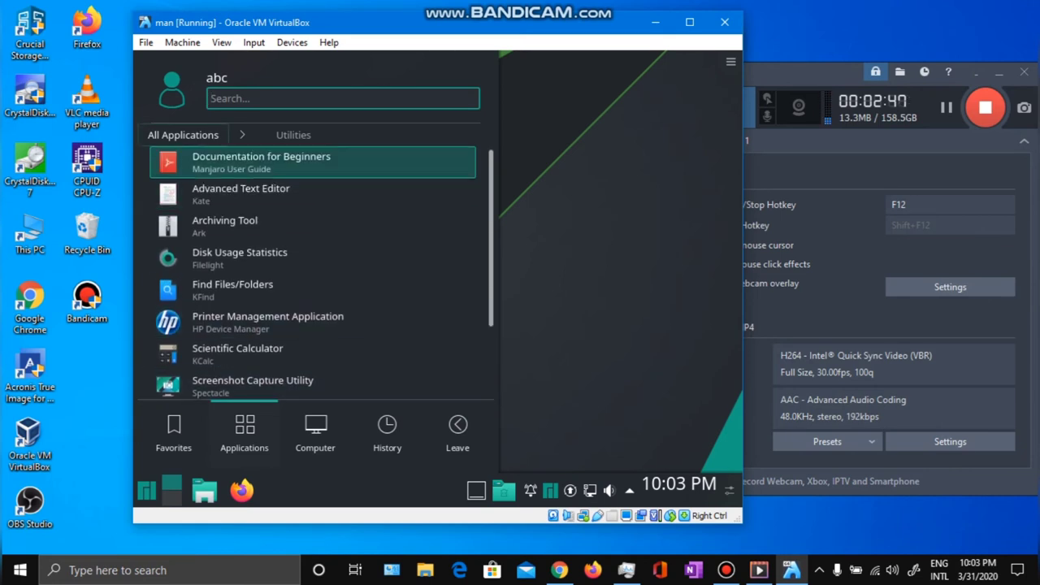
{"action": "key", "text": "Left"}
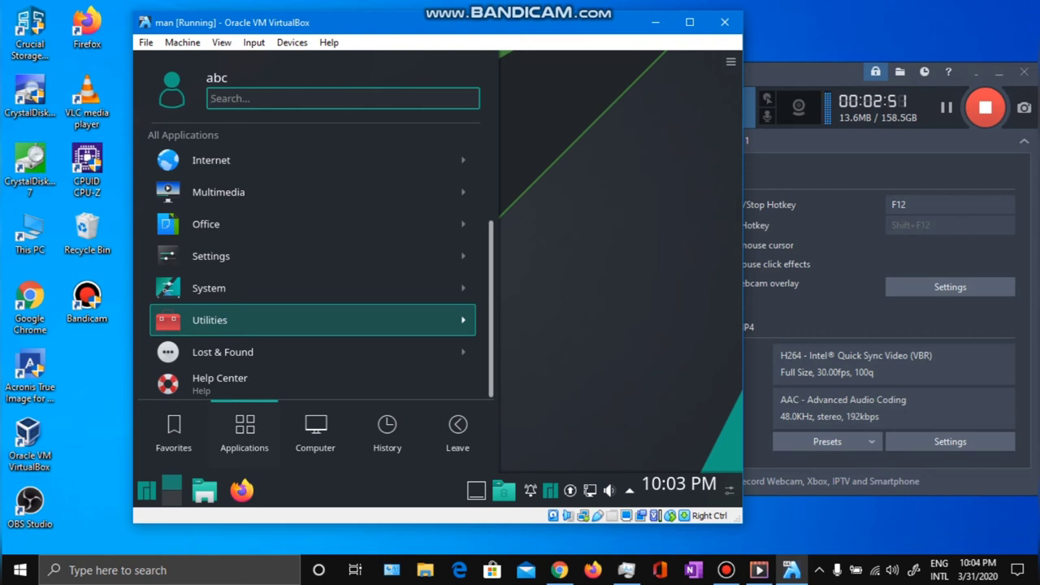
{"action": "key", "text": "Up"}
{"action": "key", "text": "Up"}
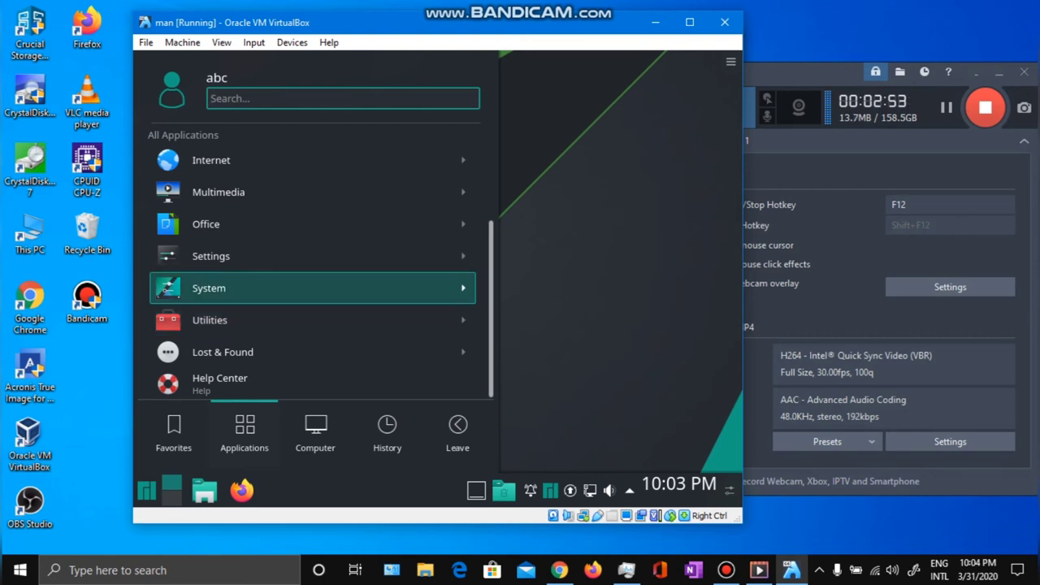
{"action": "key", "text": "Return"}
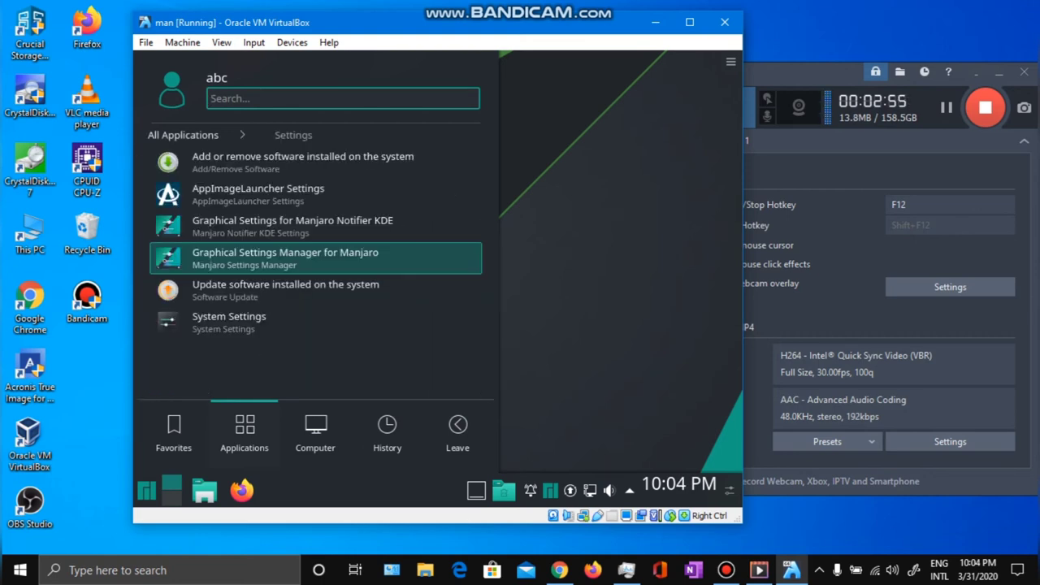
{"action": "key", "text": "Up"}
{"action": "key", "text": "Up"}
{"action": "key", "text": "Up"}
{"action": "key", "text": "Up"}
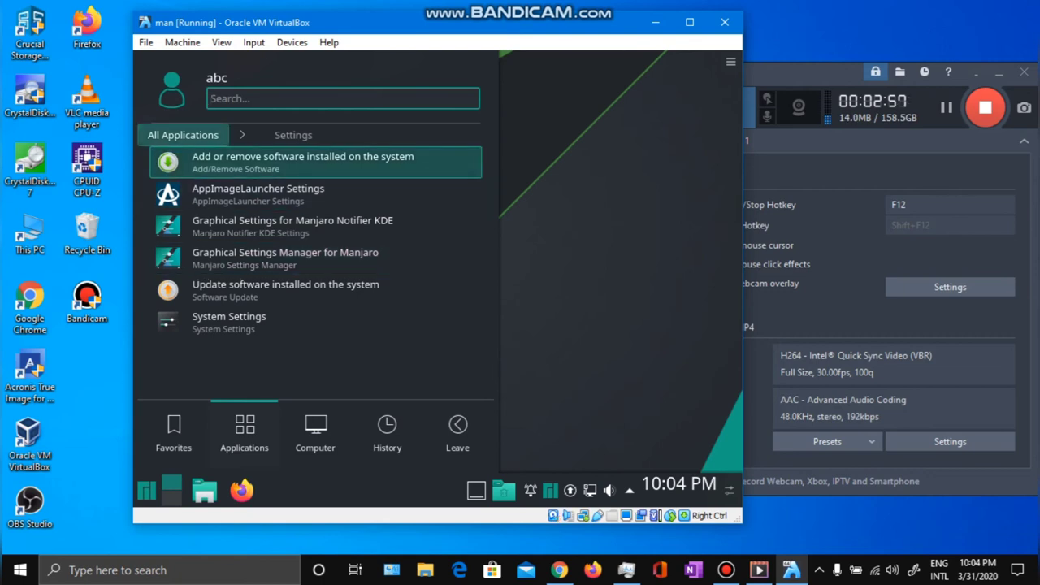
{"action": "key", "text": "Return"}
{"action": "key", "text": "Up"}
{"action": "key", "text": "Up"}
{"action": "key", "text": "Down"}
{"action": "scroll", "coordinate": [313, 276], "scroll_direction": "up", "scroll_amount": 2}
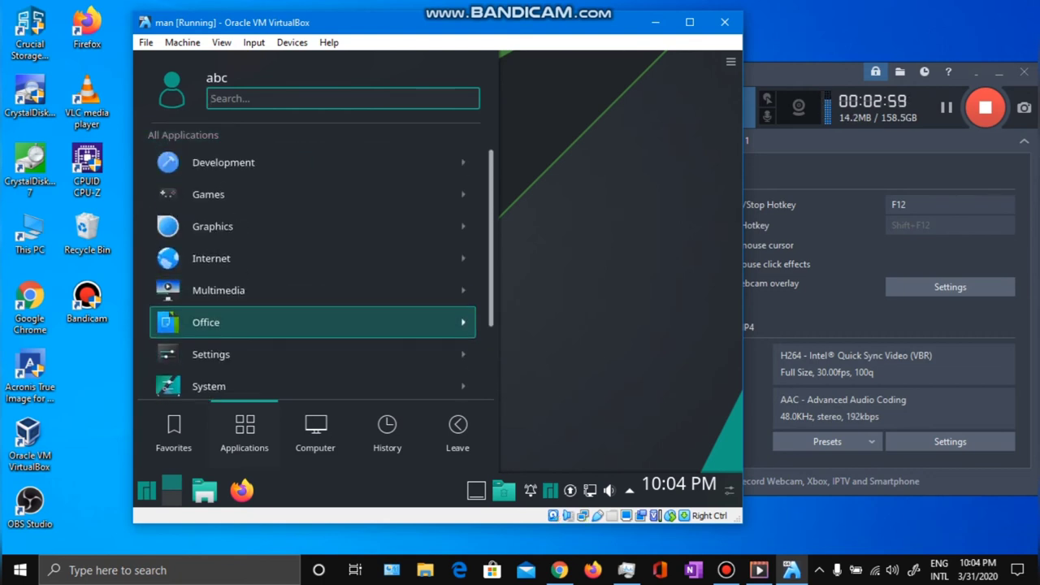
{"action": "key", "text": "Return"}
{"action": "key", "text": "Up"}
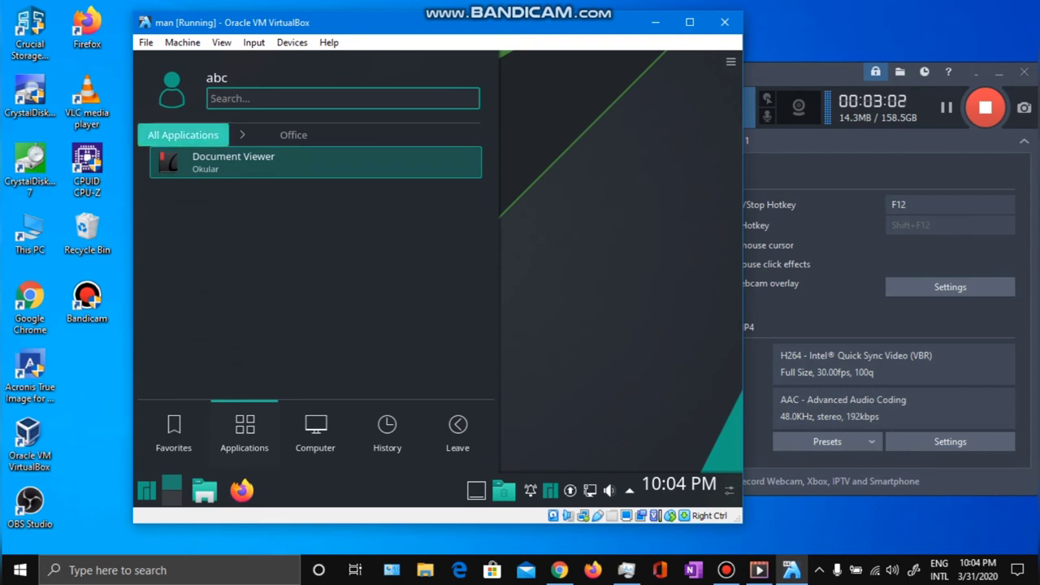
{"action": "key", "text": "Return"}
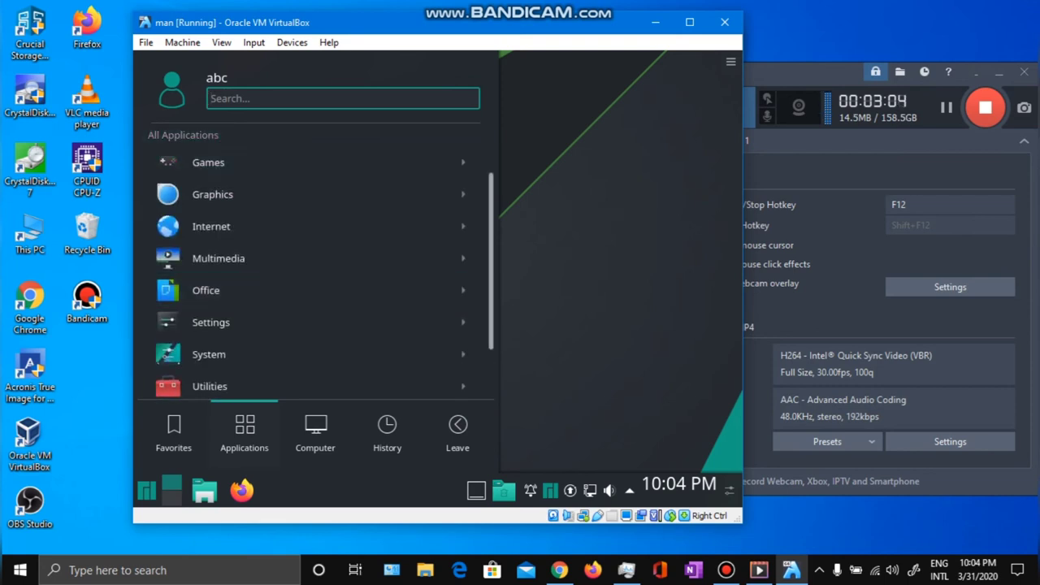
{"action": "key", "text": "Return"}
{"action": "key", "text": "Up"}
Browse the Graphics and Internet categories in the launcher.
{"action": "key", "text": "Return"}
{"action": "key", "text": "Down"}
{"action": "key", "text": "Return"}
{"action": "key", "text": "Up"}
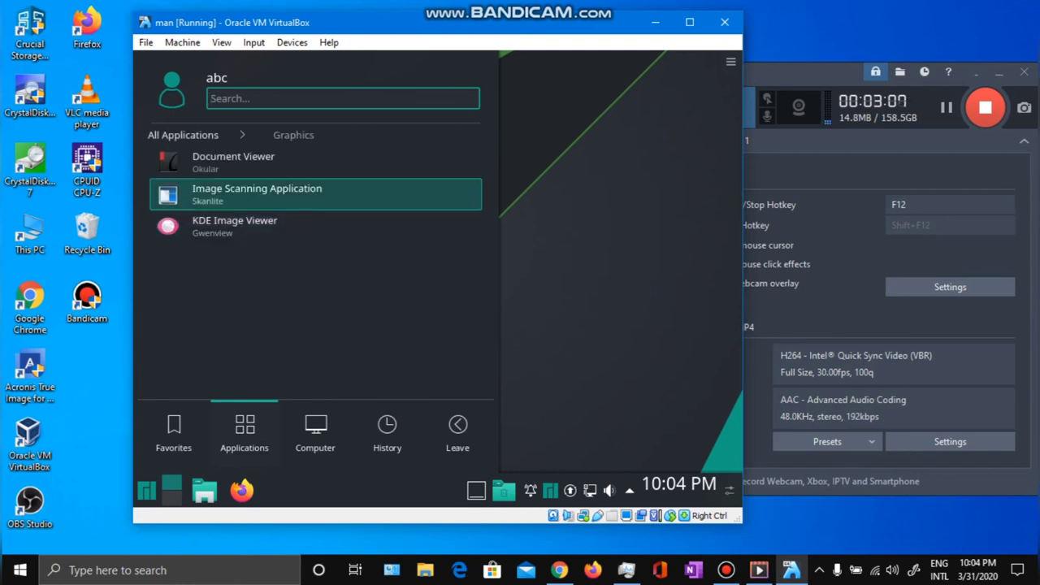
{"action": "key", "text": "Up"}
{"action": "key", "text": "Up"}
{"action": "key", "text": "Return"}
{"action": "key", "text": "Down"}
{"action": "key", "text": "Down"}
{"action": "key", "text": "Return"}
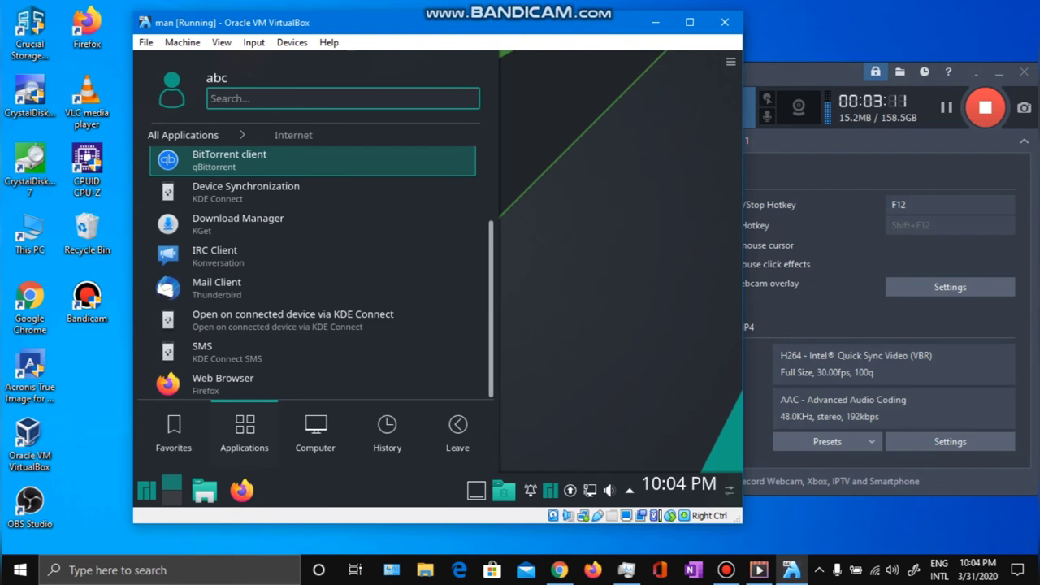
{"action": "key", "text": "Up"}
{"action": "key", "text": "Up"}
{"action": "key", "text": "Up"}
{"action": "key", "text": "Up"}
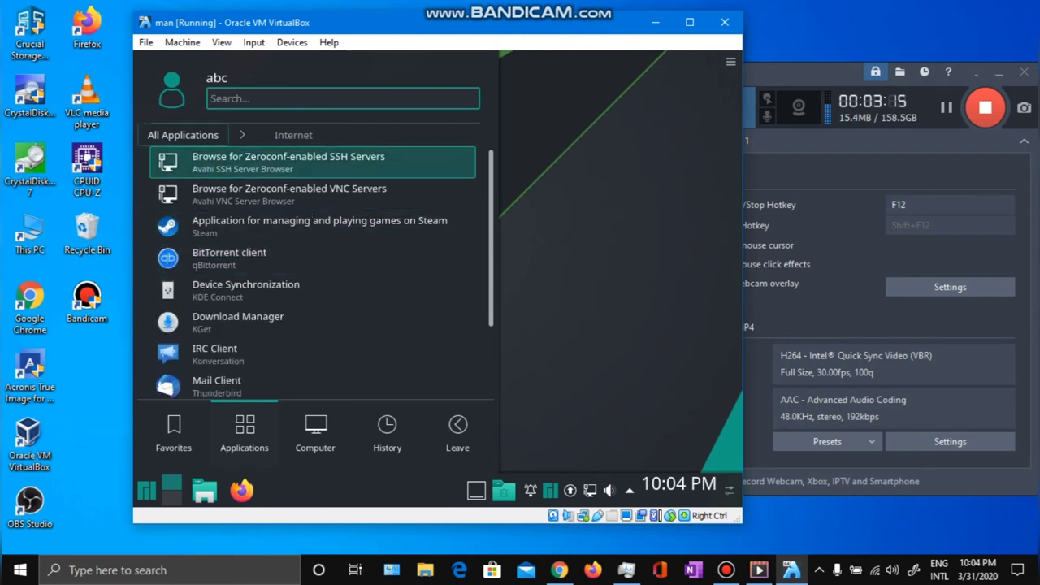
{"action": "key", "text": "Return"}
Browse the Multimedia and Office categories.
{"action": "key", "text": "Down"}
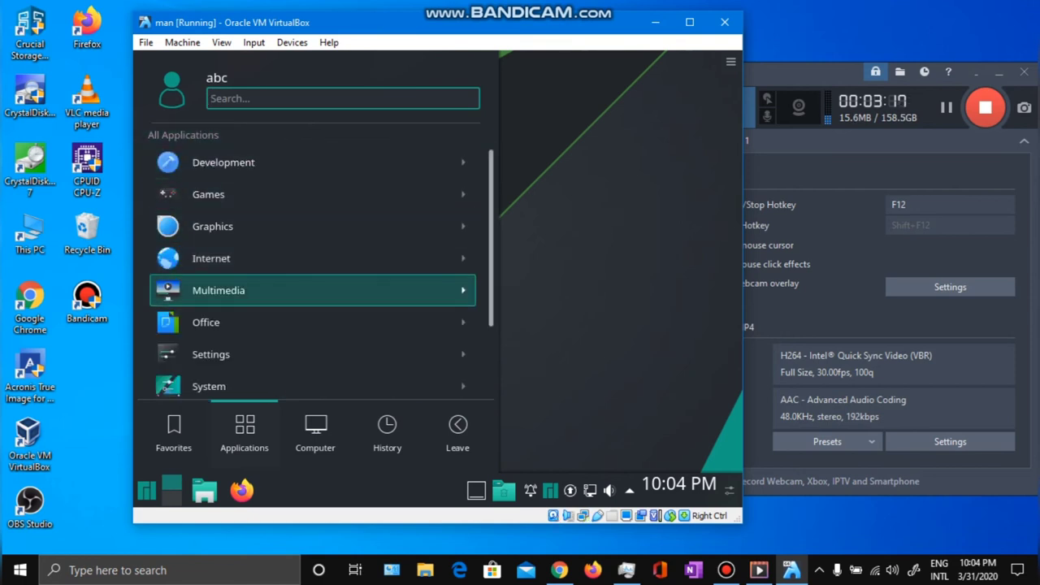
{"action": "key", "text": "Right"}
{"action": "key", "text": "Up"}
{"action": "key", "text": "Up"}
{"action": "key", "text": "Up"}
{"action": "key", "text": "Up"}
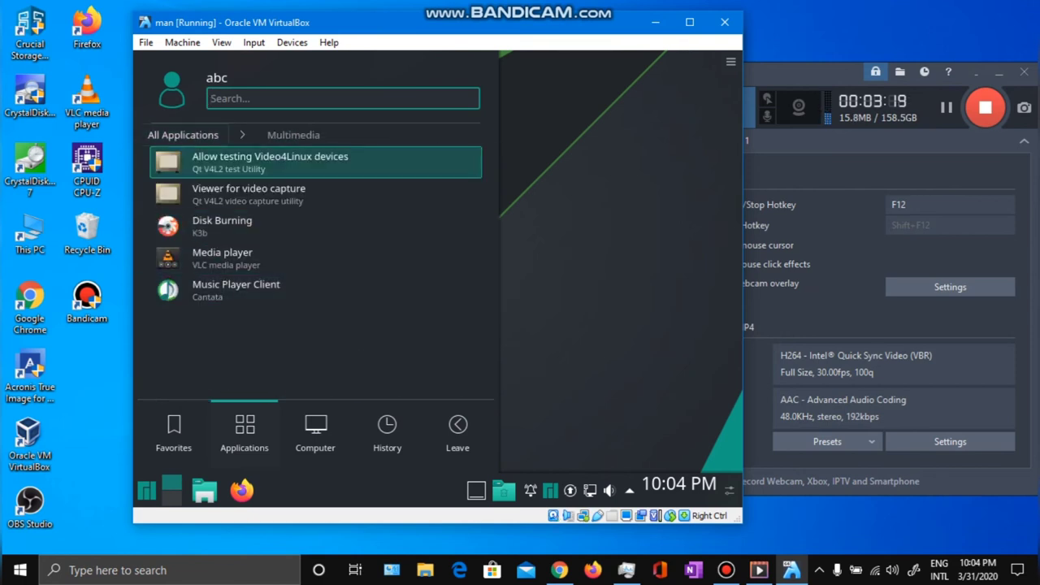
{"action": "key", "text": "Up"}
{"action": "key", "text": "Return"}
{"action": "key", "text": "Down"}
{"action": "key", "text": "Down"}
{"action": "key", "text": "Down"}
{"action": "key", "text": "Down"}
{"action": "key", "text": "Down"}
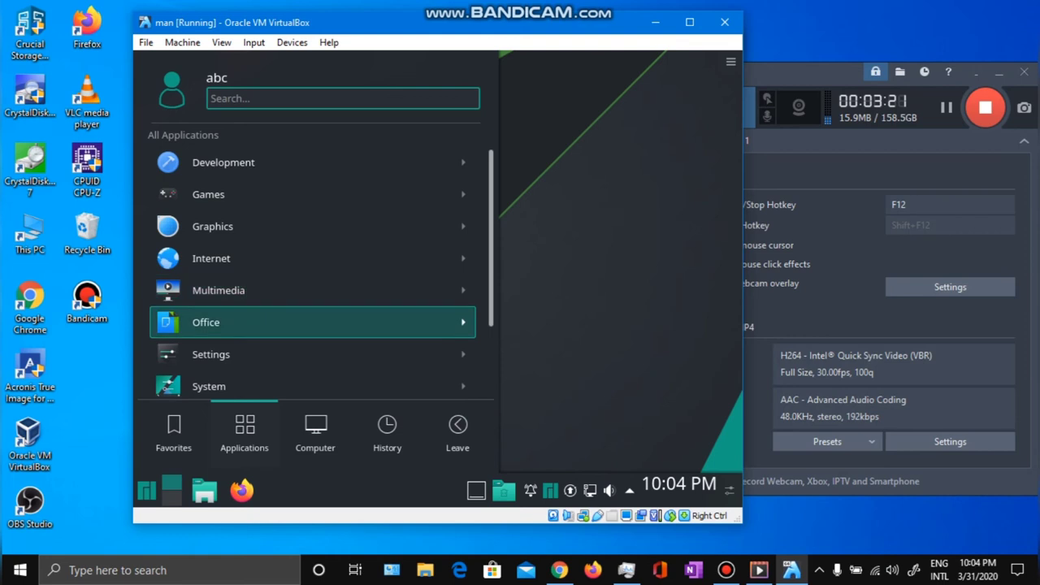
{"action": "key", "text": "Right"}
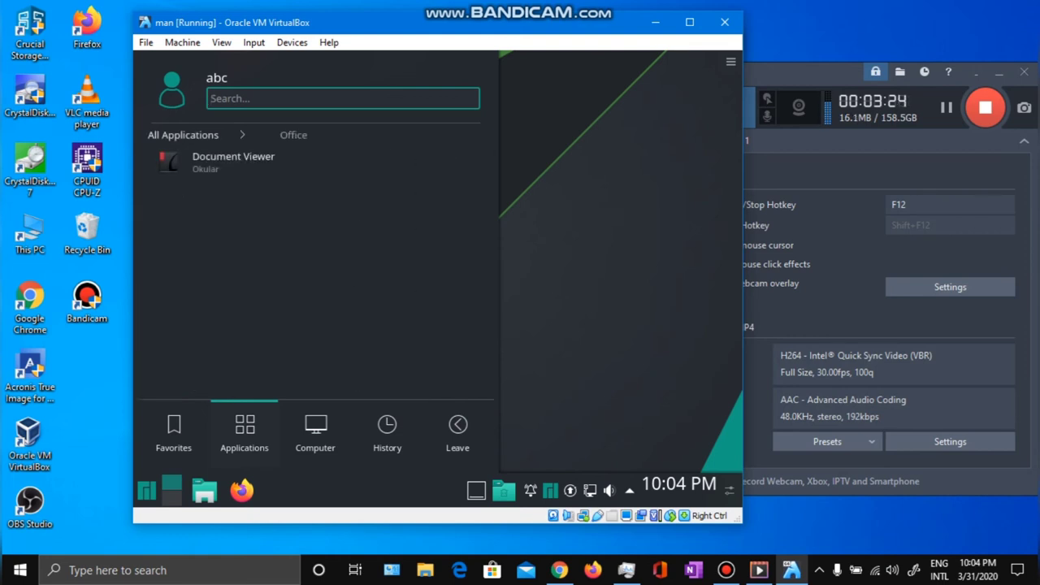
{"action": "key", "text": "Up"}
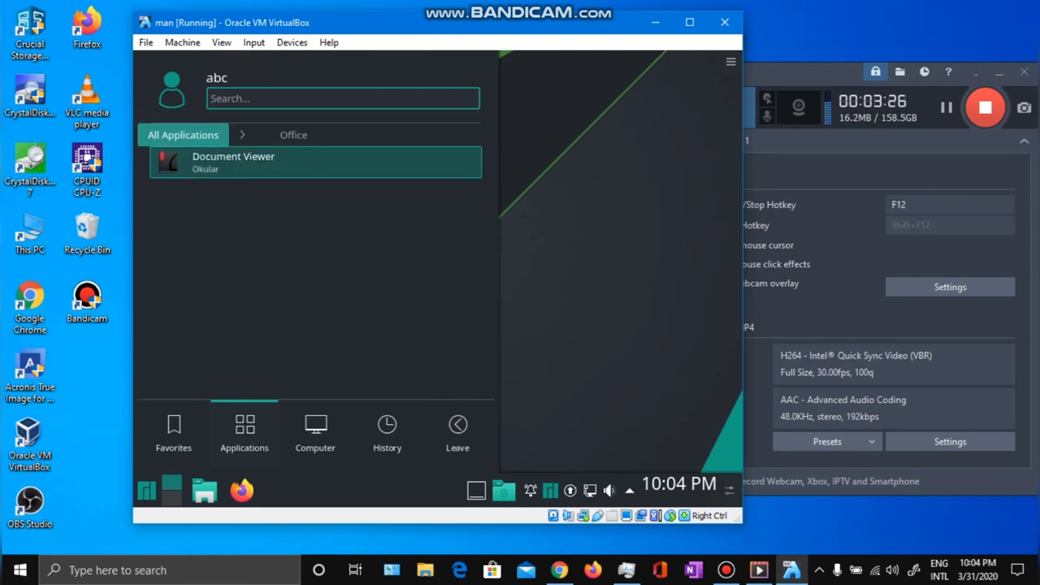
{"action": "key", "text": "Return"}
Revisit Multimedia, then browse the Settings category.
{"action": "key", "text": "Down"}
{"action": "key", "text": "Down"}
{"action": "key", "text": "Down"}
{"action": "key", "text": "Down"}
{"action": "key", "text": "Down"}
{"action": "key", "text": "Up"}
{"action": "key", "text": "Up"}
{"action": "key", "text": "Right"}
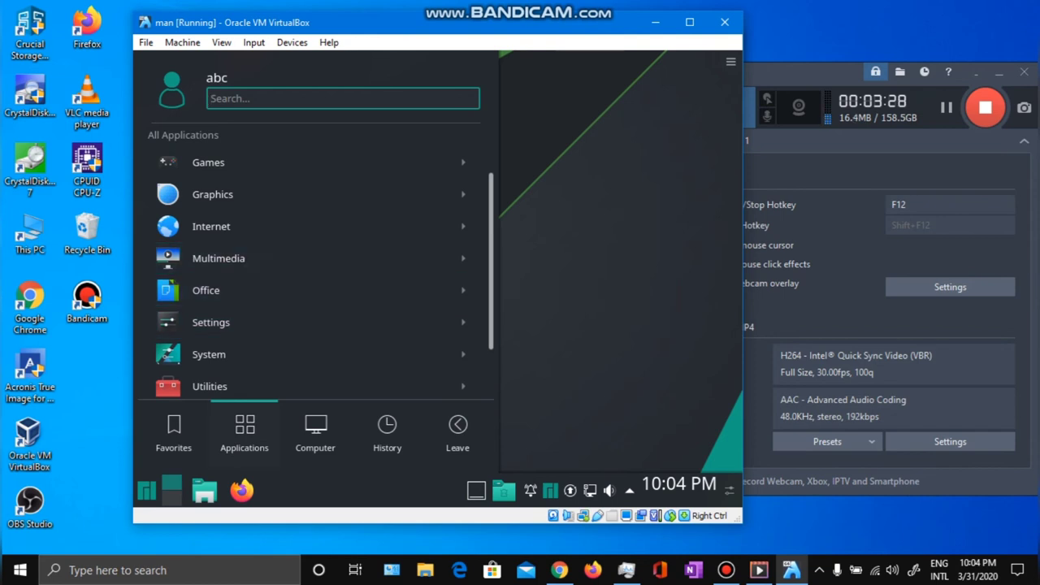
{"action": "key", "text": "Up"}
{"action": "key", "text": "Up"}
{"action": "key", "text": "Up"}
{"action": "key", "text": "Up"}
{"action": "key", "text": "Up"}
{"action": "key", "text": "Up"}
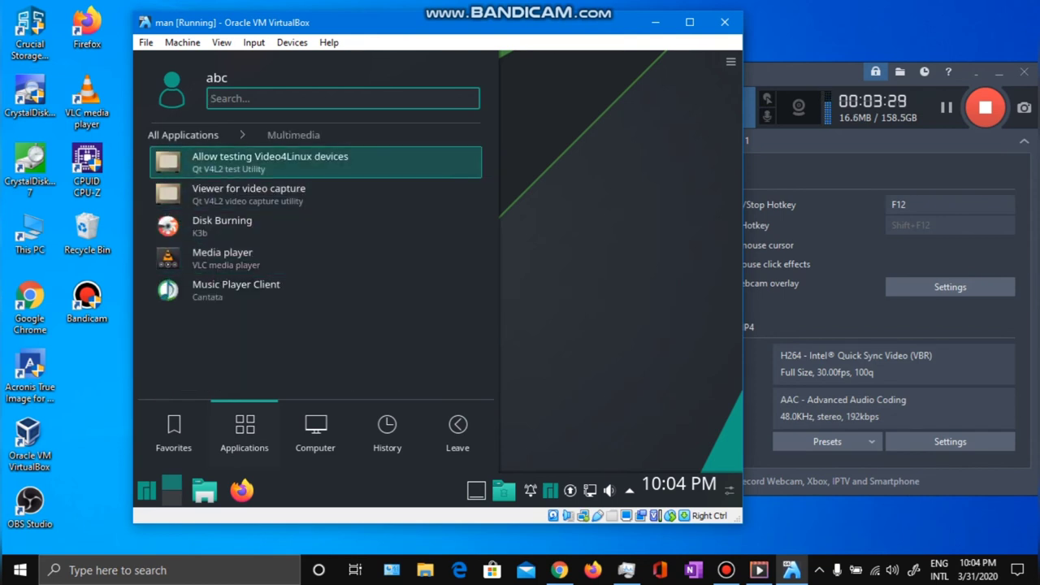
{"action": "key", "text": "Return"}
{"action": "key", "text": "Down"}
{"action": "key", "text": "Down"}
{"action": "key", "text": "Down"}
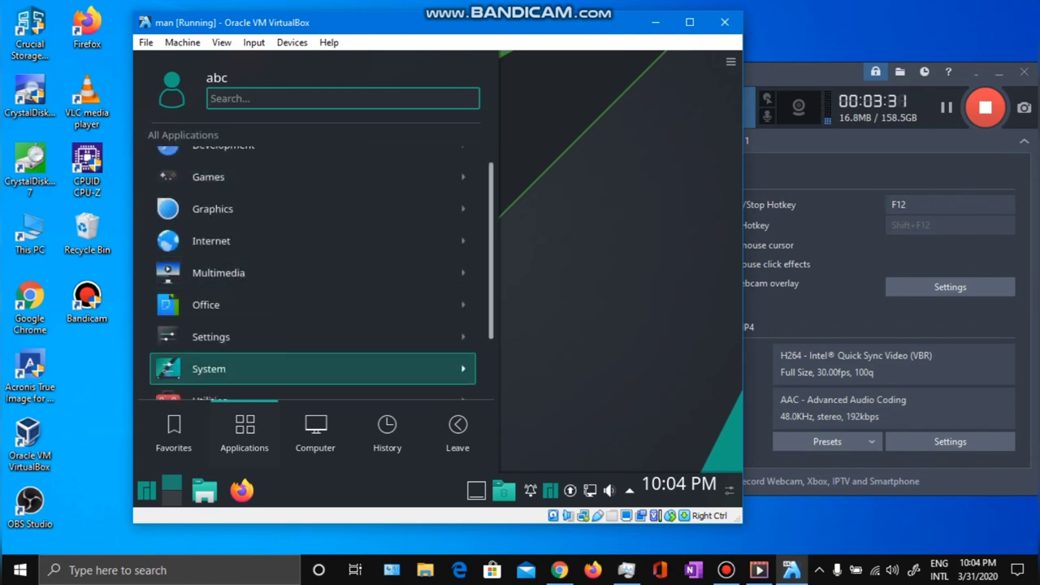
{"action": "key", "text": "Up"}
{"action": "key", "text": "Right"}
{"action": "key", "text": "Up"}
{"action": "key", "text": "Up"}
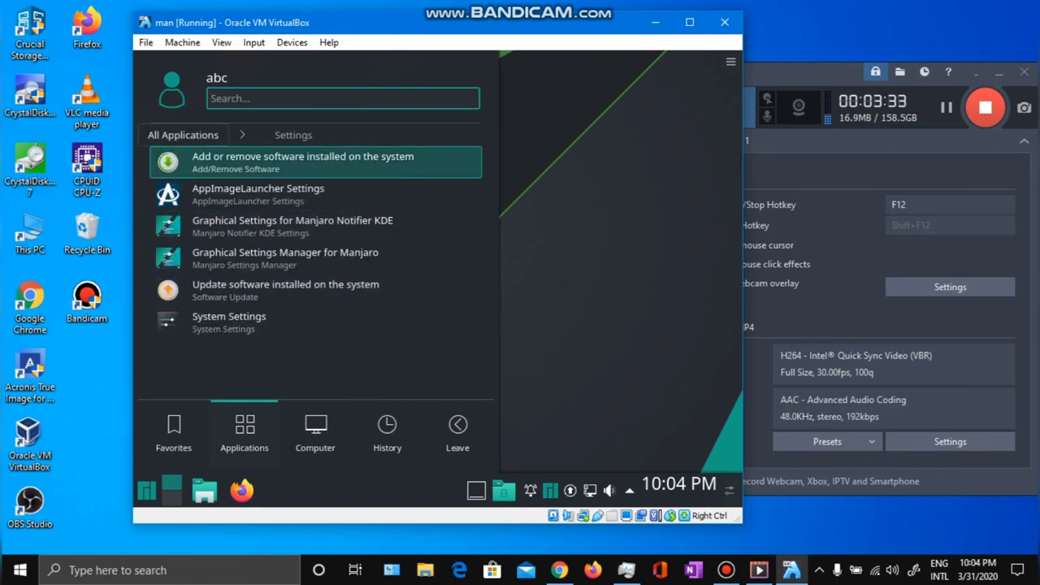
{"action": "key", "text": "Up"}
{"action": "key", "text": "Return"}
Browse the Utilities, Development and Games categories.
{"action": "key", "text": "Down"}
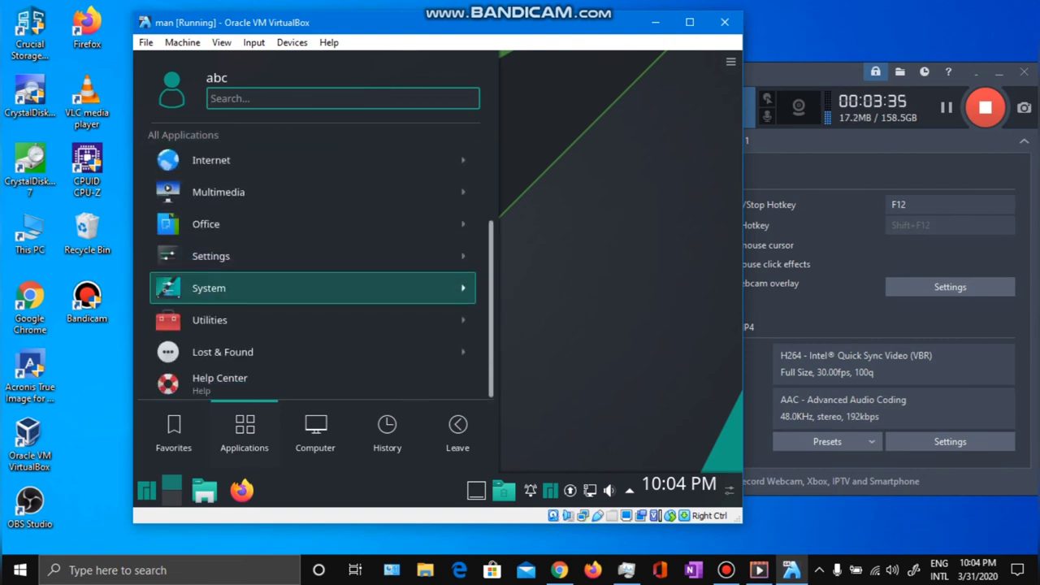
{"action": "key", "text": "Down"}
{"action": "key", "text": "Right"}
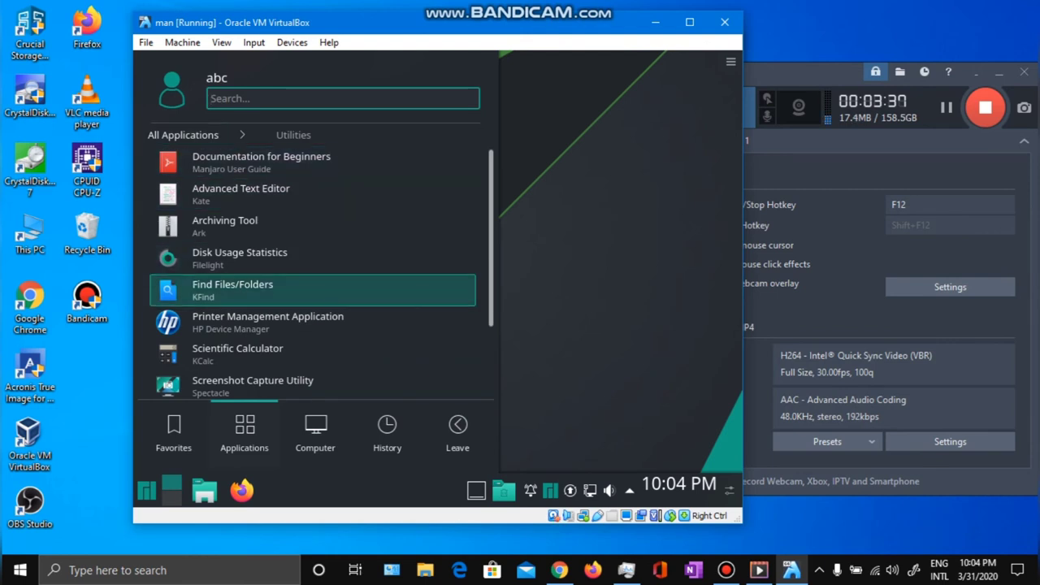
{"action": "scroll", "coordinate": [313, 268], "scroll_direction": "down", "scroll_amount": 3}
{"action": "key", "text": "Left"}
{"action": "key", "text": "Up"}
{"action": "key", "text": "Up"}
{"action": "key", "text": "Up"}
{"action": "key", "text": "Up"}
{"action": "key", "text": "Up"}
{"action": "key", "text": "Up"}
{"action": "key", "text": "Up"}
{"action": "key", "text": "Up"}
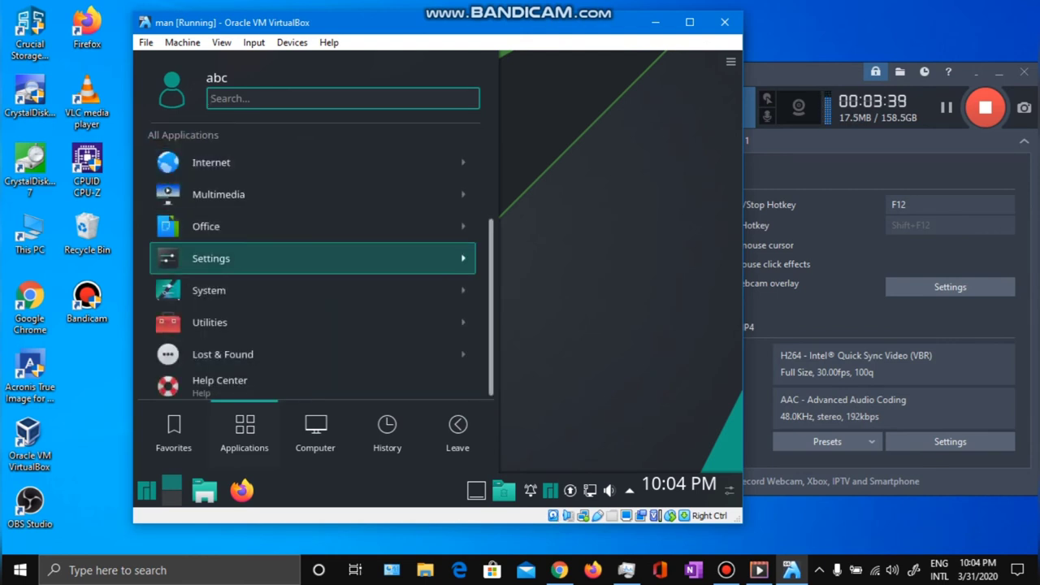
{"action": "key", "text": "Right"}
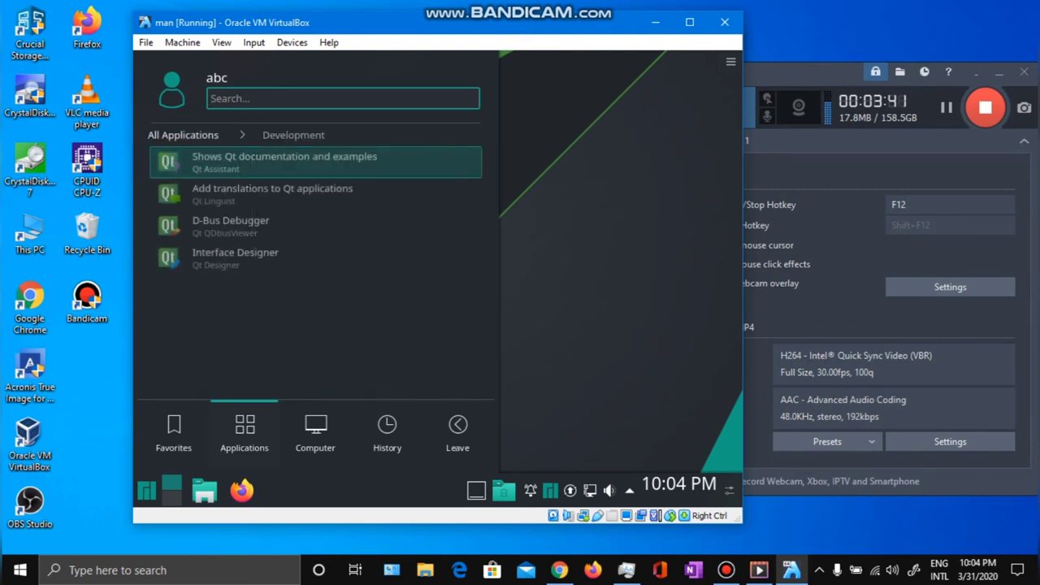
{"action": "key", "text": "Left"}
{"action": "key", "text": "Down"}
{"action": "key", "text": "Right"}
{"action": "key", "text": "Left"}
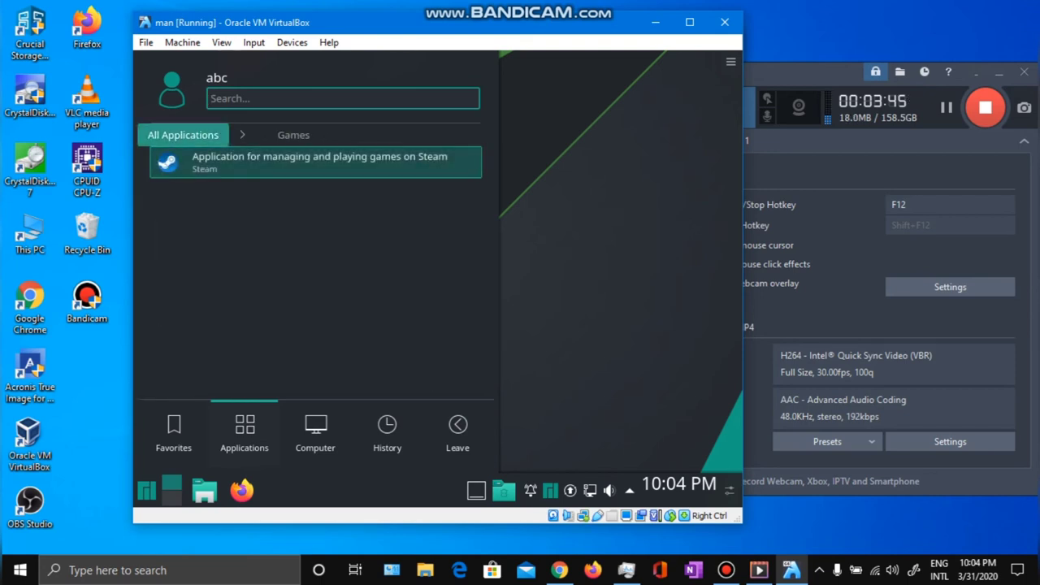
Open the System category, then close the launcher, glance at Favorites and close it again.
{"action": "key", "text": "Down"}
{"action": "key", "text": "Down"}
{"action": "key", "text": "Down"}
{"action": "key", "text": "Down"}
{"action": "key", "text": "Down"}
{"action": "key", "text": "Down"}
{"action": "key", "text": "Right"}
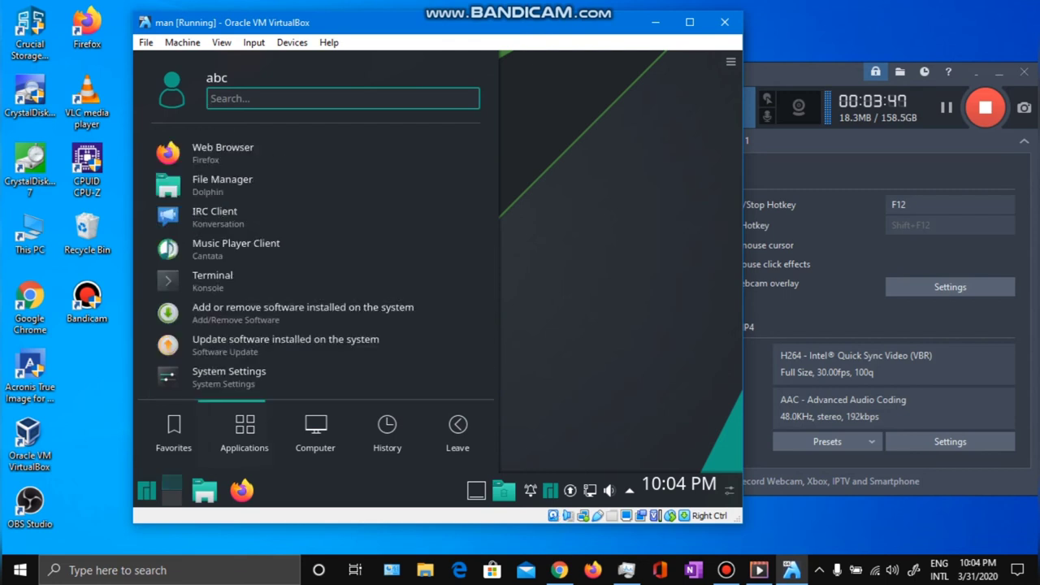
{"action": "key", "text": "Escape"}
{"action": "key", "text": "super"}
{"action": "key", "text": "Up"}
{"action": "key", "text": "Up"}
{"action": "key", "text": "Up"}
{"action": "key", "text": "Up"}
{"action": "key", "text": "Up"}
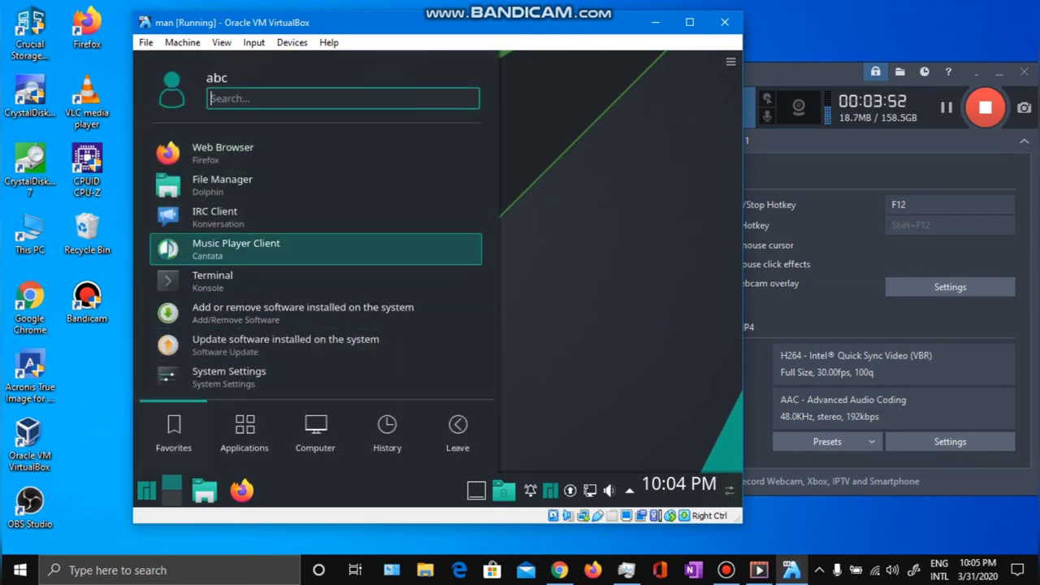
{"action": "key", "text": "Escape"}
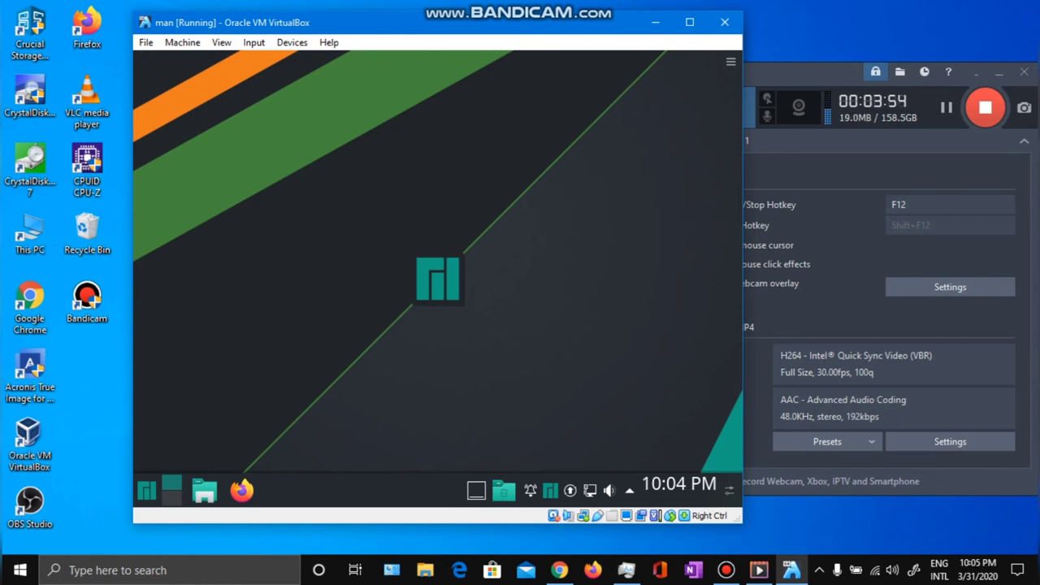
{"action": "key", "text": "Menu"}
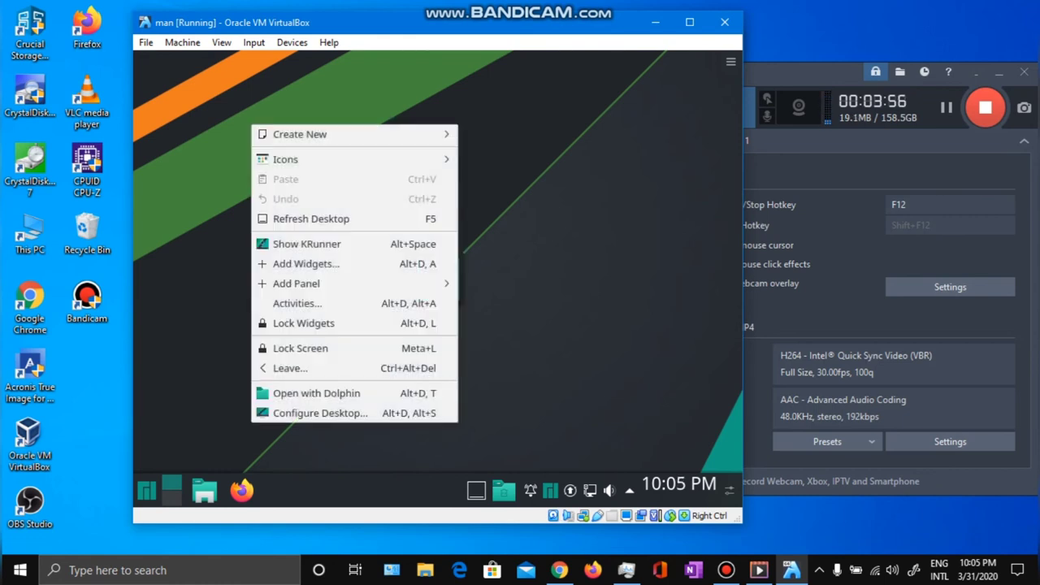
{"action": "key", "text": "Escape"}
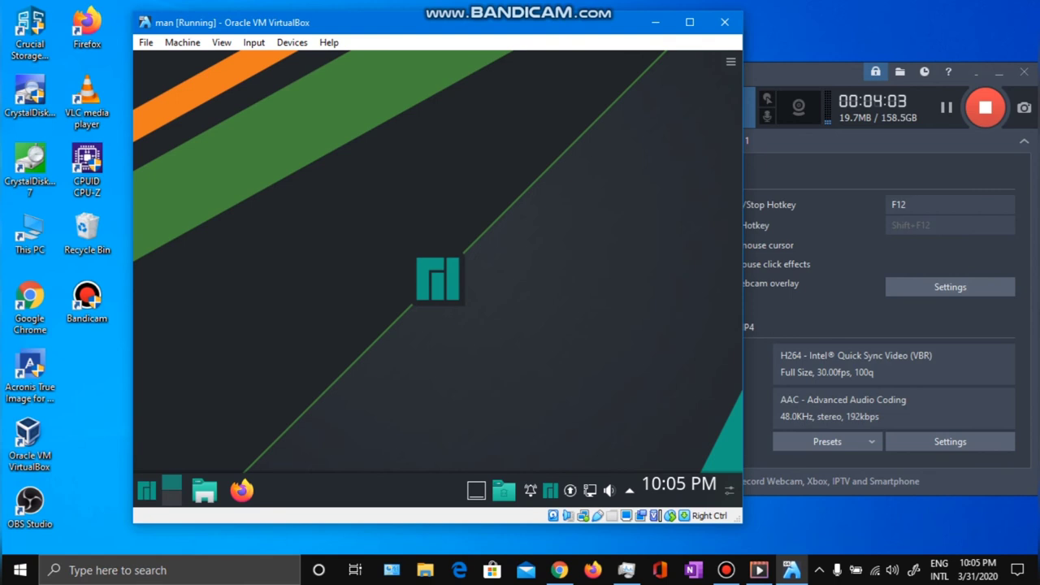
{"action": "right_click", "coordinate": [193, 150]}
{"action": "key", "text": "Escape"}
{"action": "left_click", "coordinate": [629, 490]}
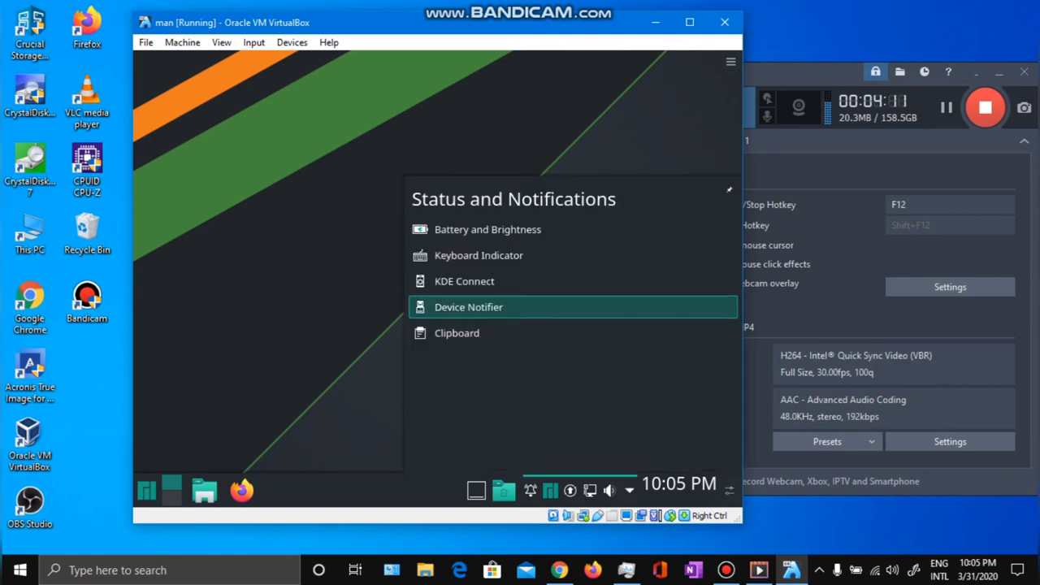
{"action": "key", "text": "Return"}
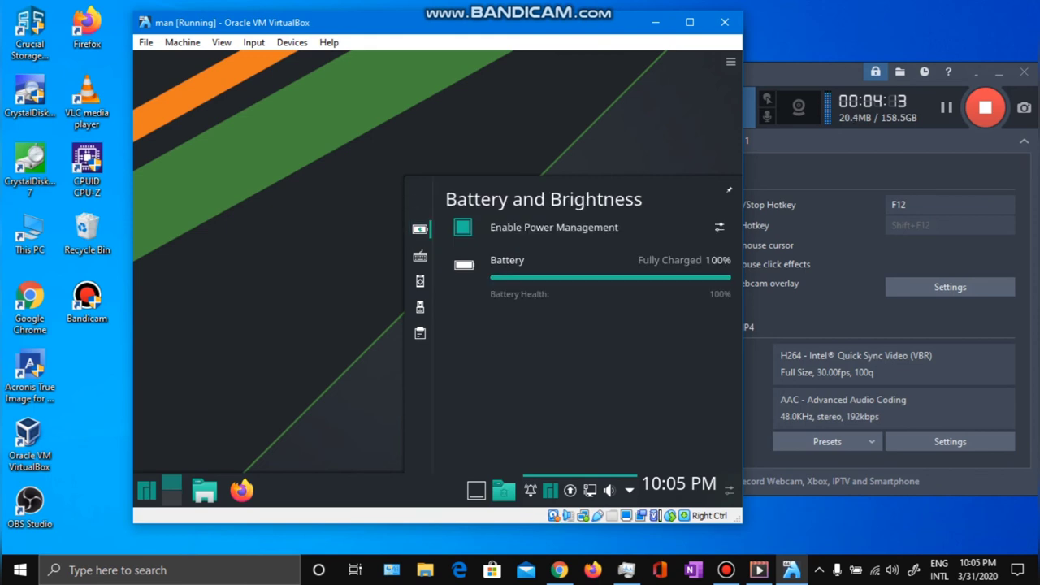
{"action": "key", "text": "Escape"}
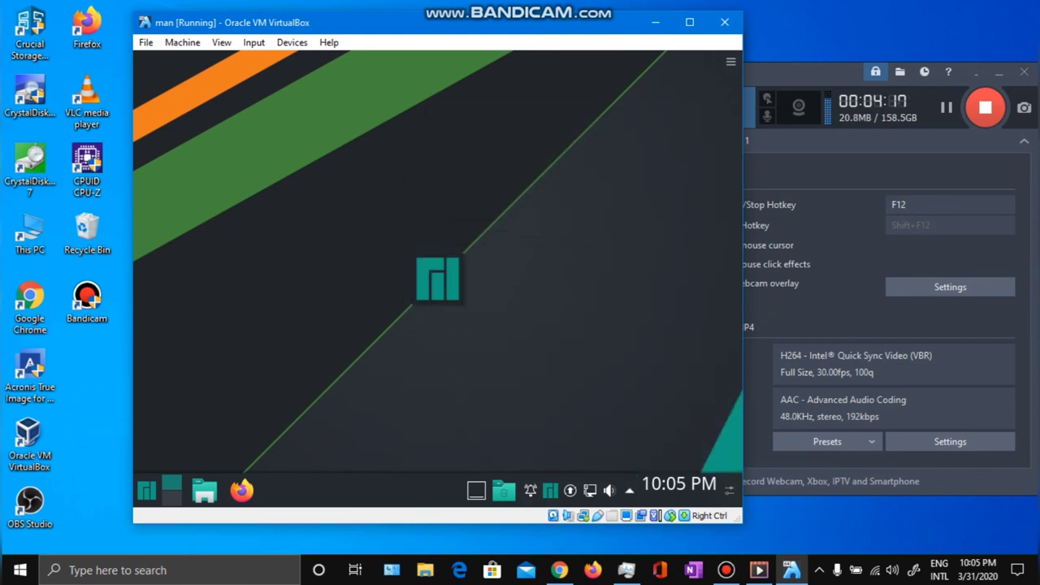
Power off the man VM, then launch the VirtualBox Manager and move it aside.
{"action": "left_click", "coordinate": [724, 22]}
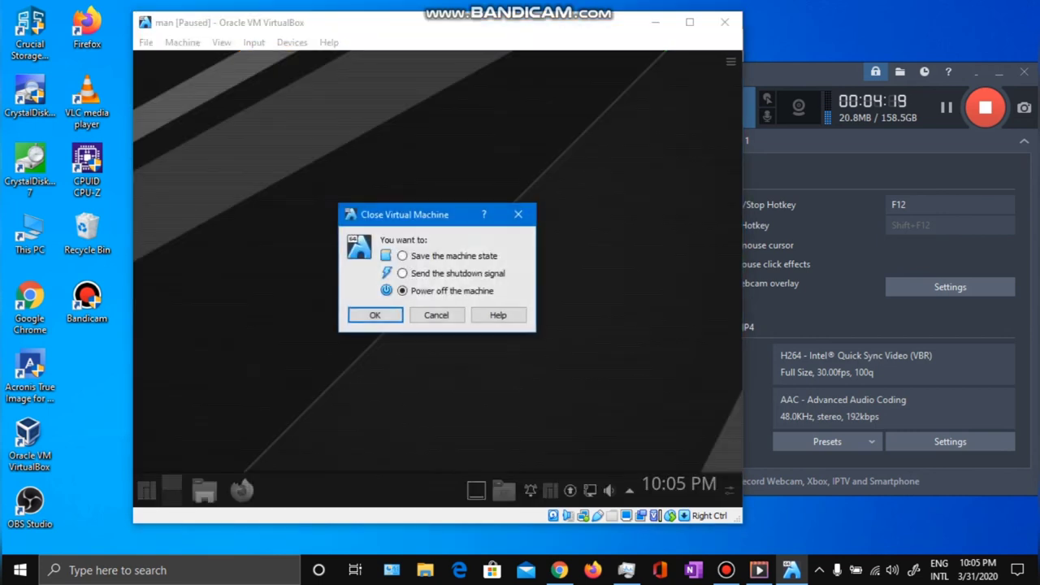
{"action": "left_click", "coordinate": [375, 314]}
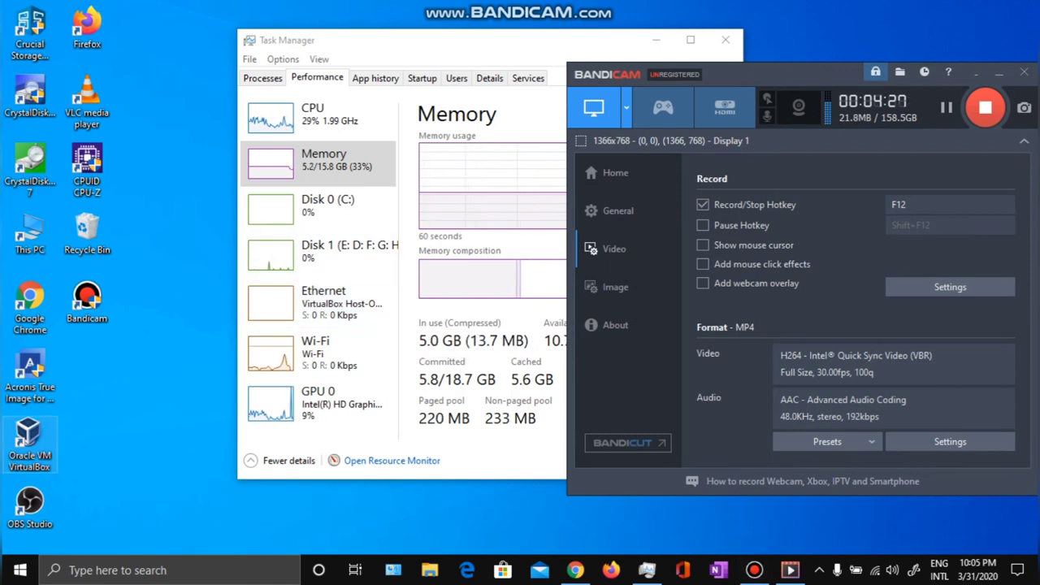
{"action": "double_click", "coordinate": [29, 443]}
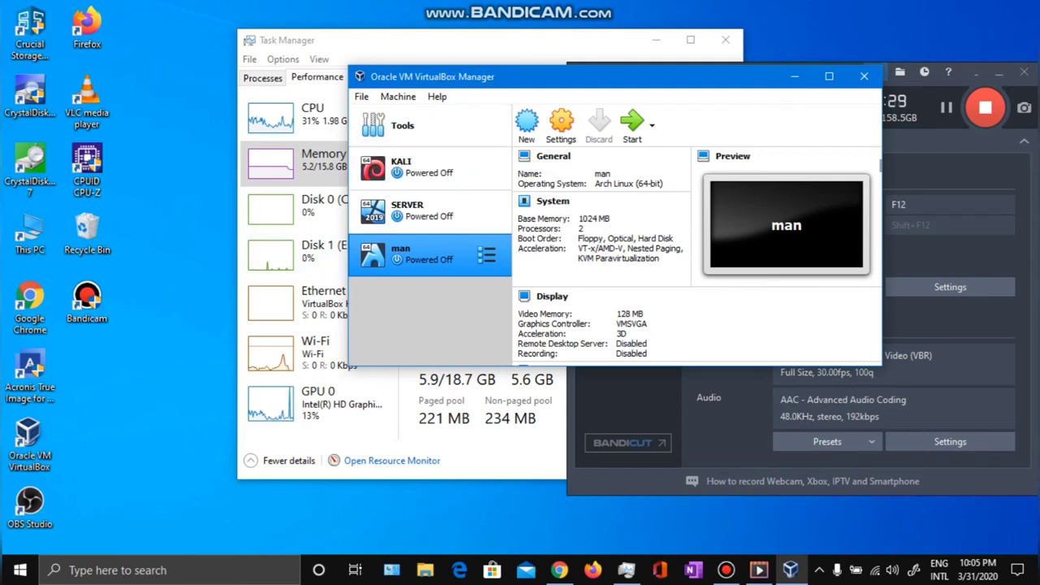
{"action": "left_click_drag", "start_coordinate": [455, 77], "coordinate": [189, 89]}
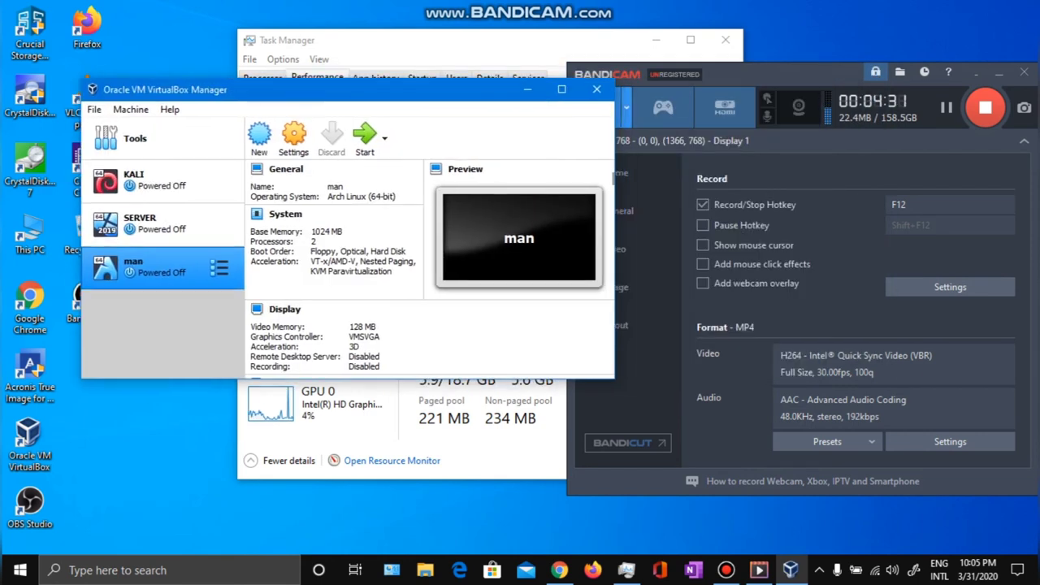
{"action": "left_click", "coordinate": [94, 109]}
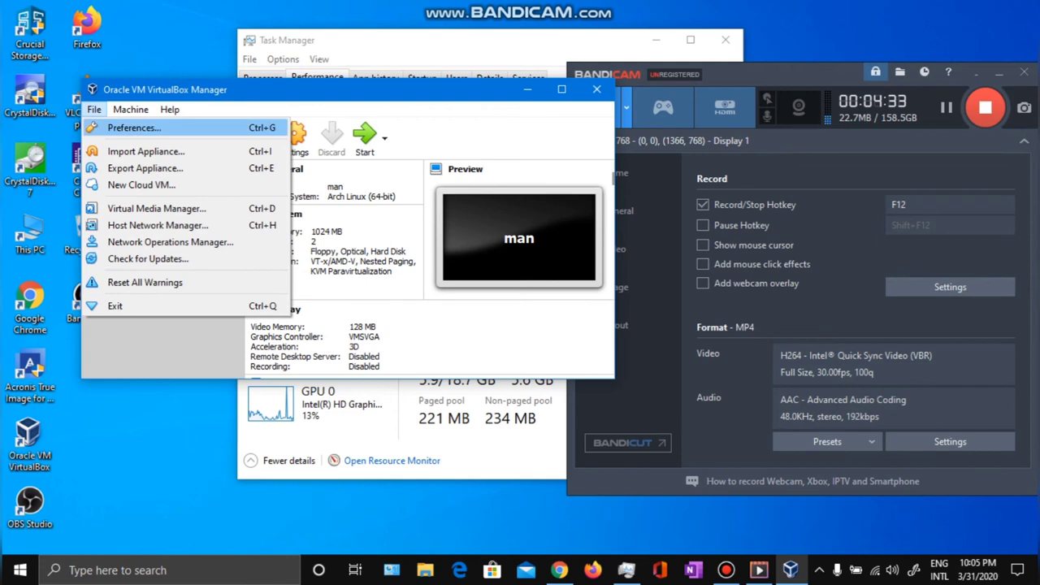
In Display preferences, set Maximum Guest Screen Size to Hint.
{"action": "left_click", "coordinate": [134, 127]}
{"action": "left_click", "coordinate": [188, 186]}
{"action": "left_click", "coordinate": [430, 113]}
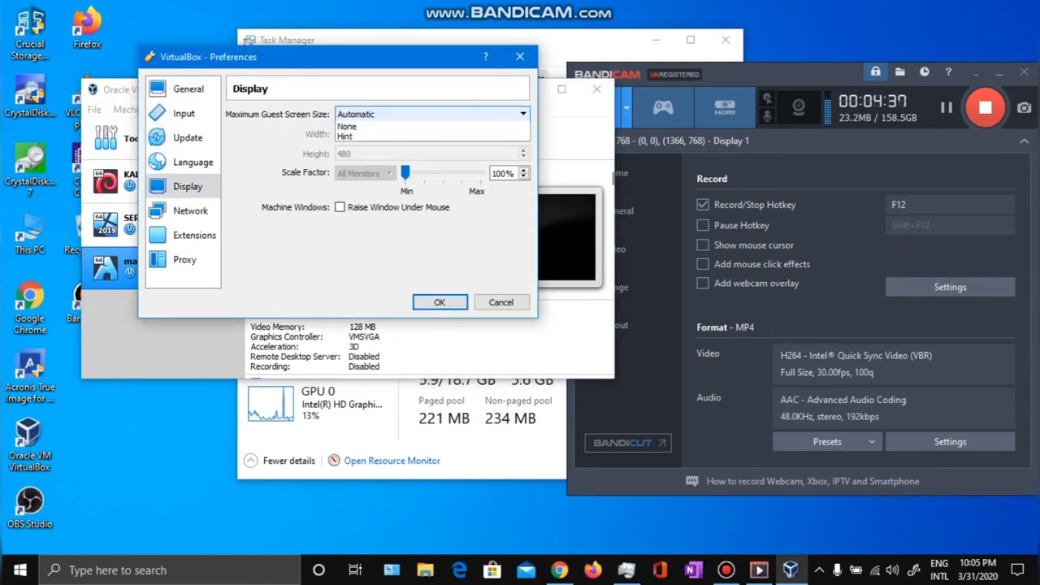
{"action": "left_click", "coordinate": [345, 146]}
{"action": "left_click", "coordinate": [431, 113]}
{"action": "left_click", "coordinate": [355, 126]}
{"action": "left_click", "coordinate": [431, 114]}
{"action": "left_click", "coordinate": [348, 136]}
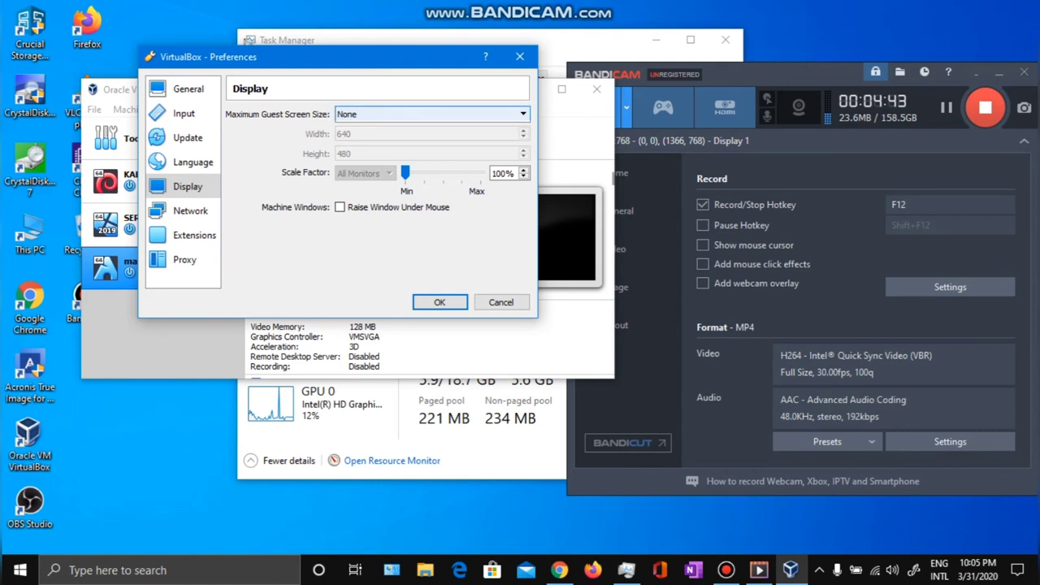
{"action": "left_click", "coordinate": [431, 114]}
{"action": "left_click", "coordinate": [345, 146]}
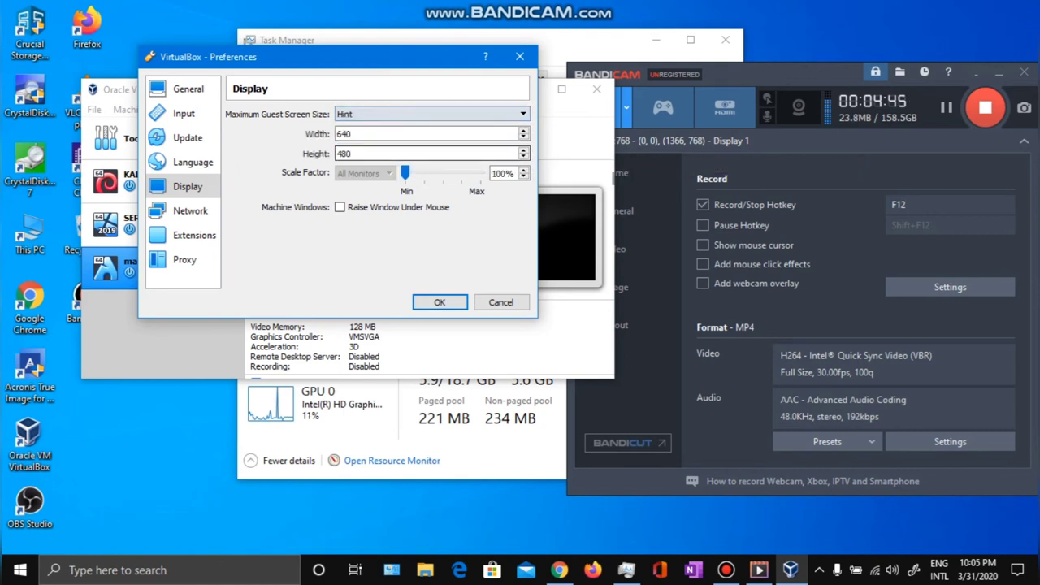
Enter a 1278 by 720 hint and save the preferences.
{"action": "double_click", "coordinate": [344, 133]}
{"action": "key", "text": "Up"}
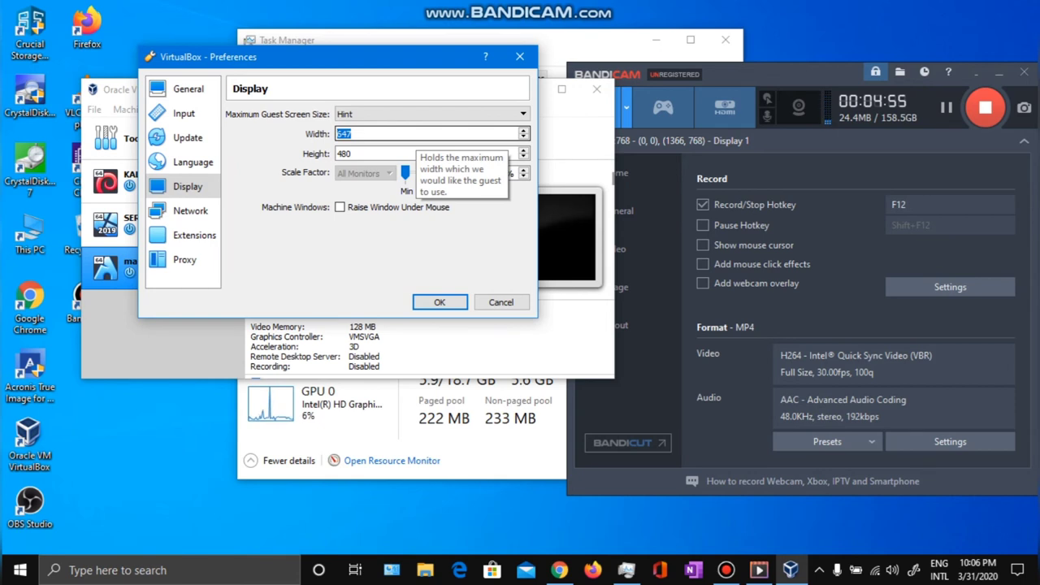
{"action": "type", "text": "280"}
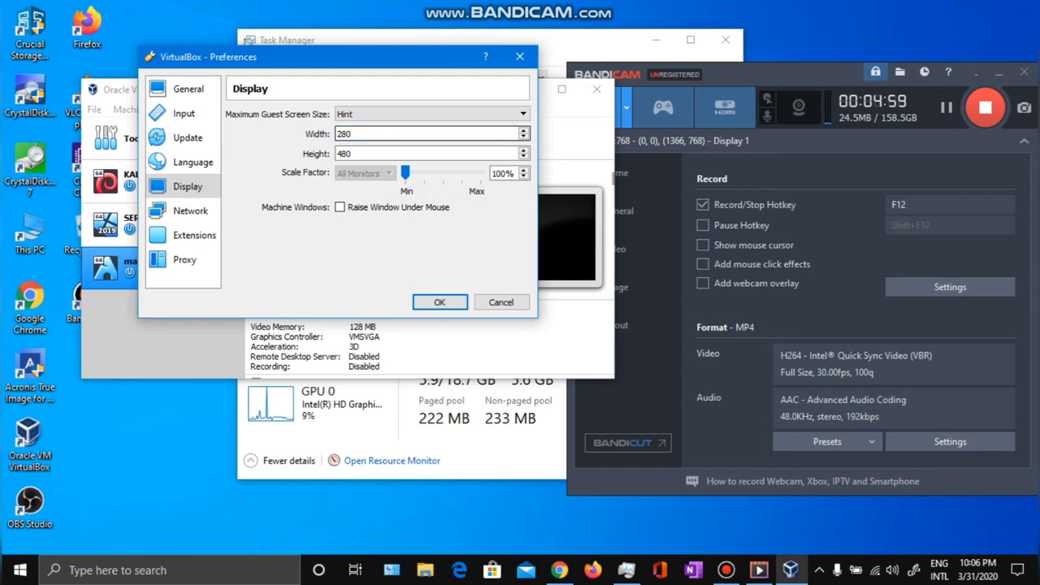
{"action": "key", "text": "Home"}
{"action": "type", "text": "1"}
{"action": "key", "text": "Down"}
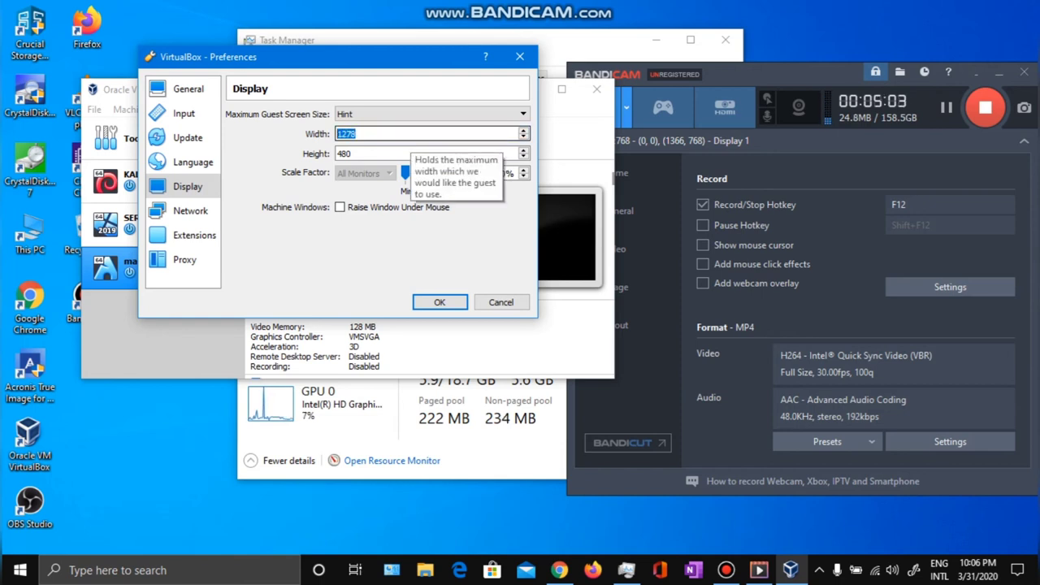
{"action": "key", "text": "Tab"}
{"action": "key", "text": "BackSpace"}
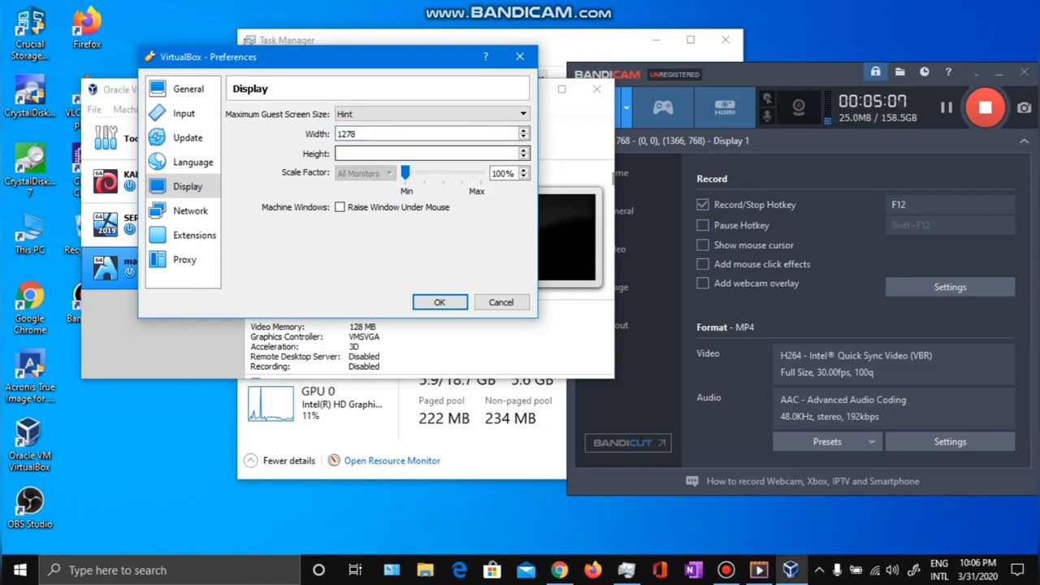
{"action": "type", "text": "720"}
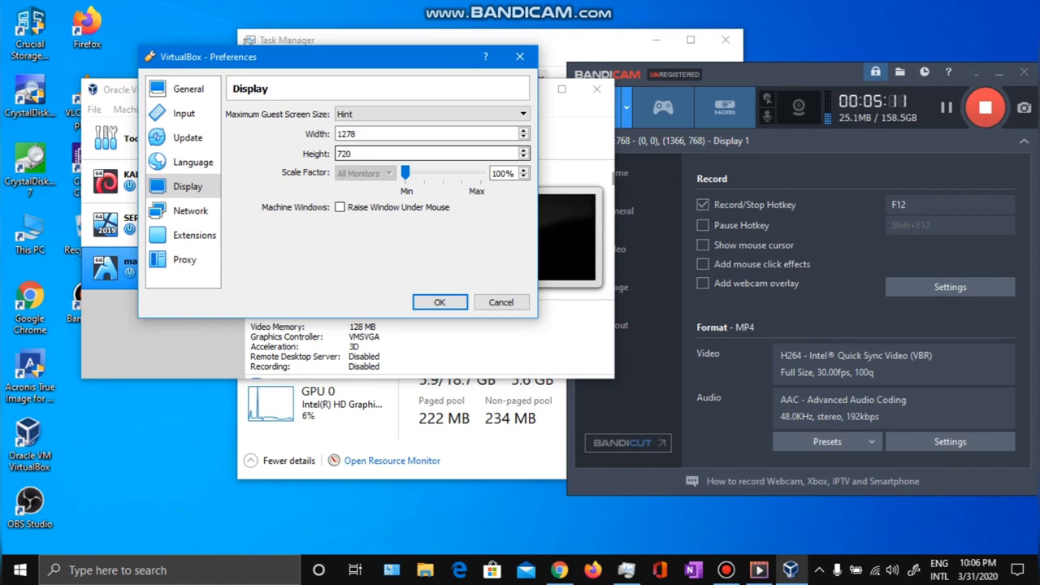
{"action": "key", "text": "Return"}
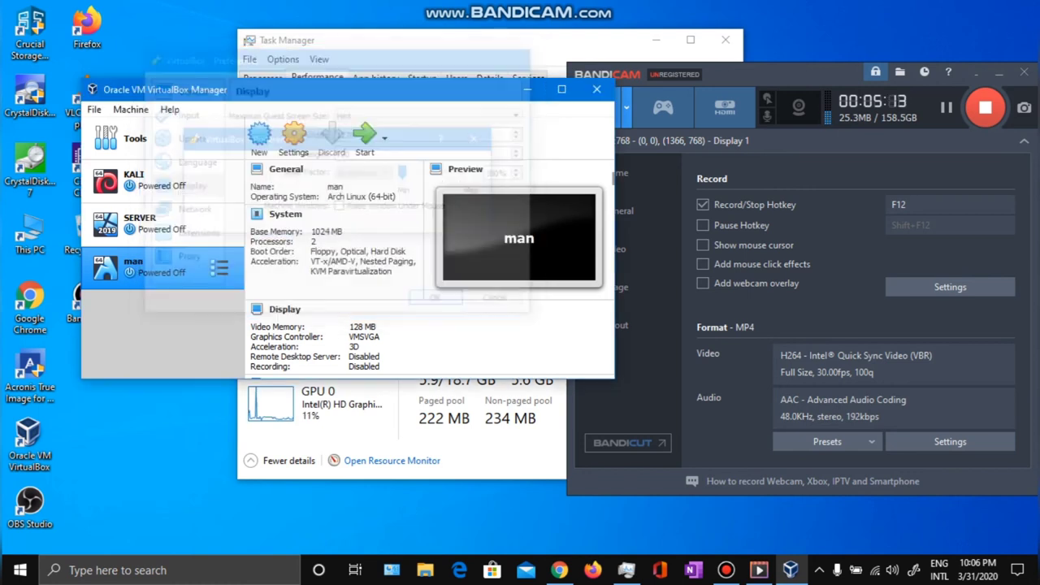
Start the man VM, then open the host's Display settings.
{"action": "key", "text": "Return"}
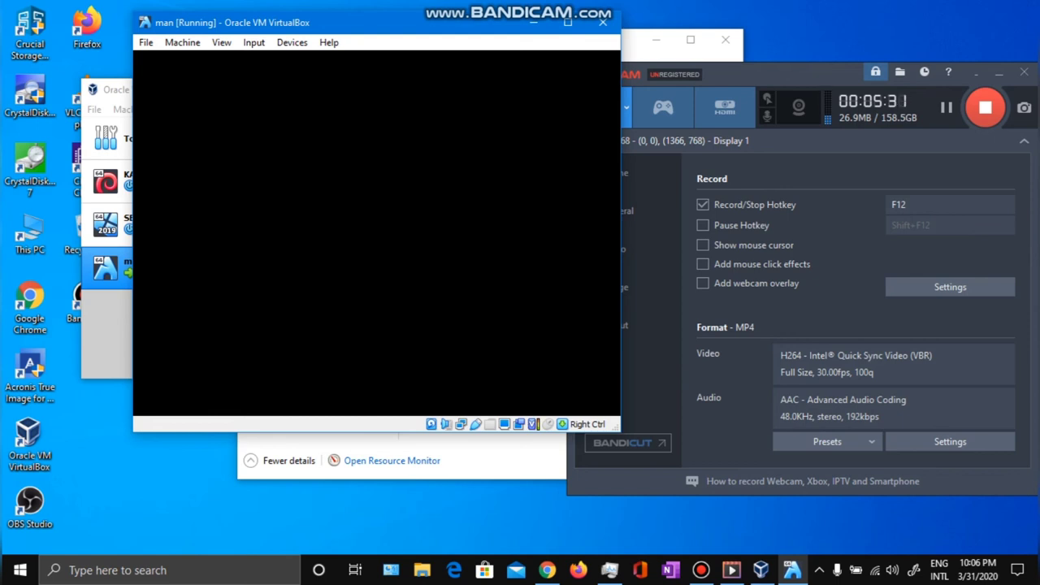
{"action": "right_click", "coordinate": [798, 16]}
{"action": "left_click", "coordinate": [850, 161]}
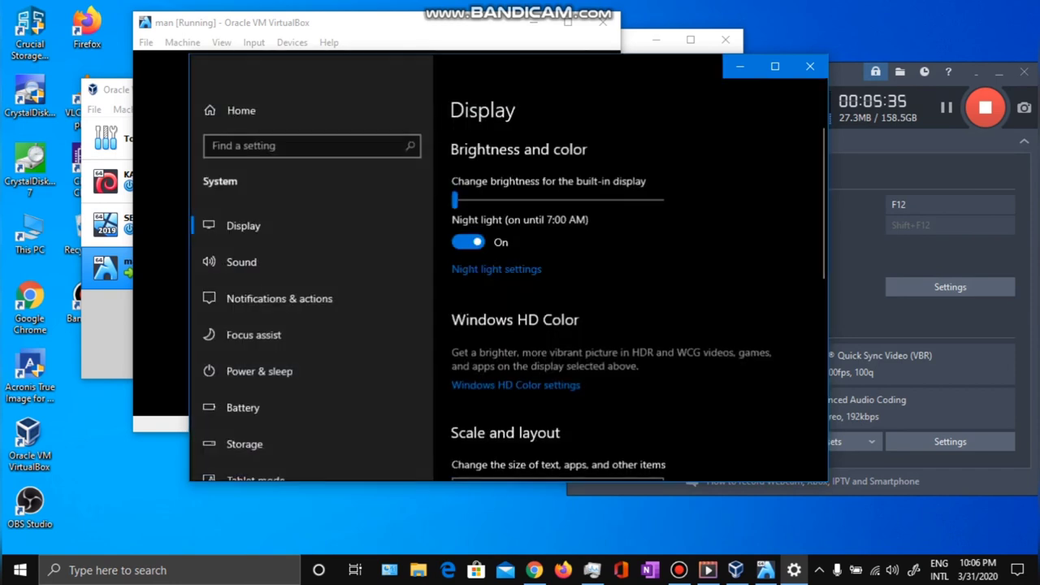
Check the host resolutions, keep 1366 × 768, and close Settings.
{"action": "scroll", "coordinate": [521, 285], "scroll_direction": "down", "scroll_amount": 3}
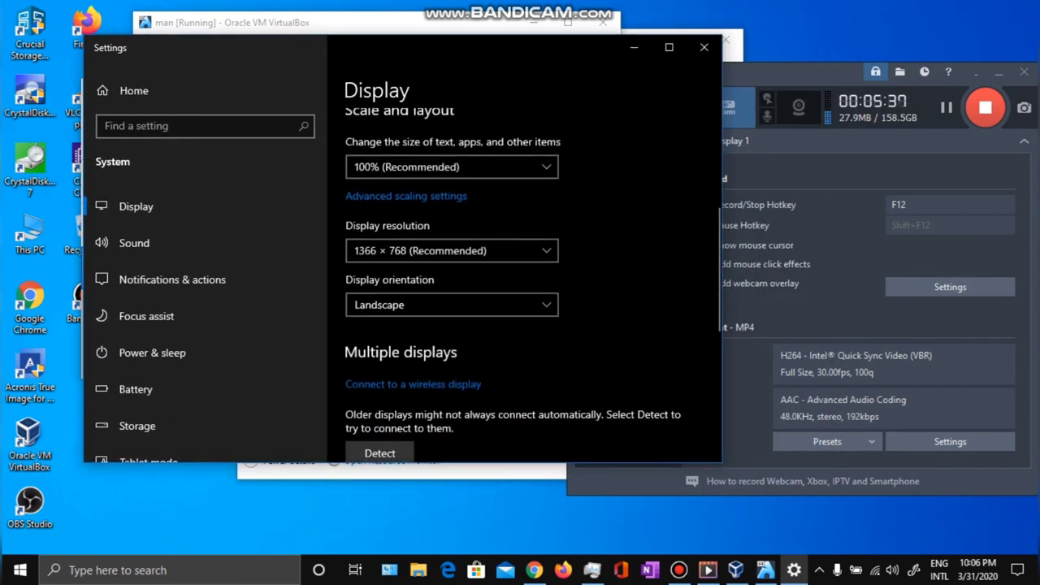
{"action": "left_click", "coordinate": [452, 250]}
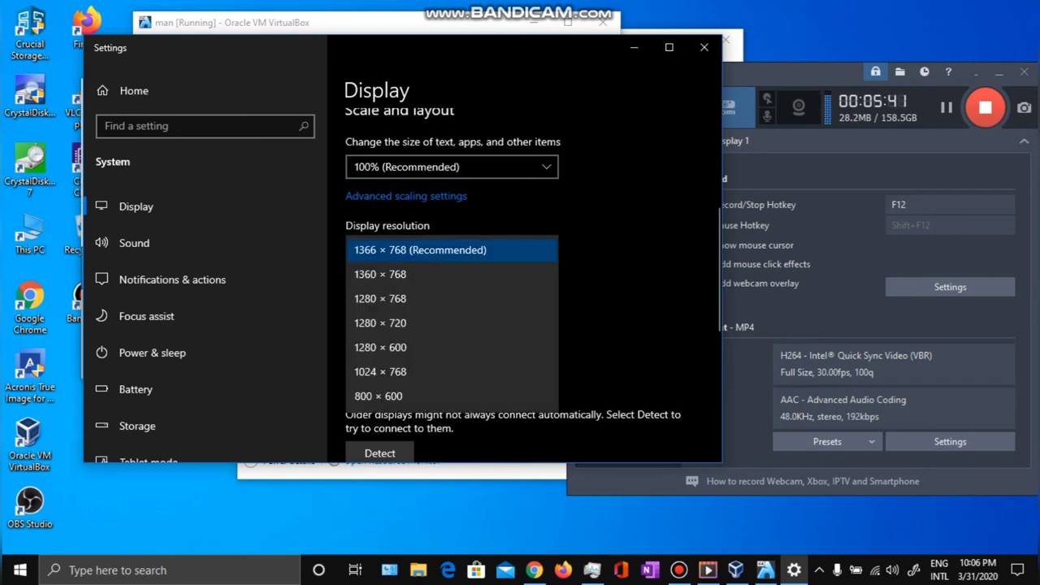
{"action": "left_click", "coordinate": [452, 250]}
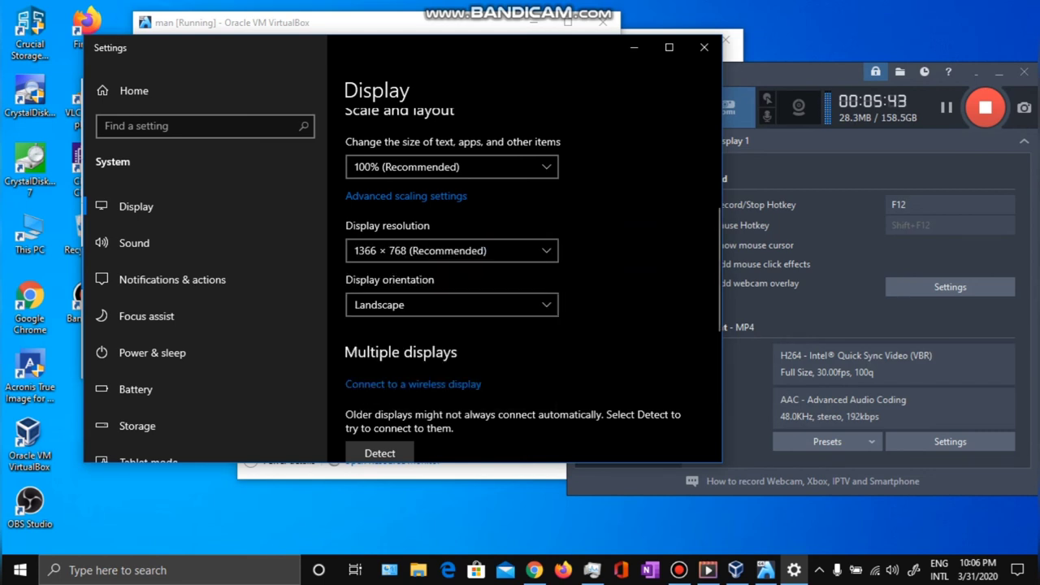
{"action": "right_click", "coordinate": [704, 39]}
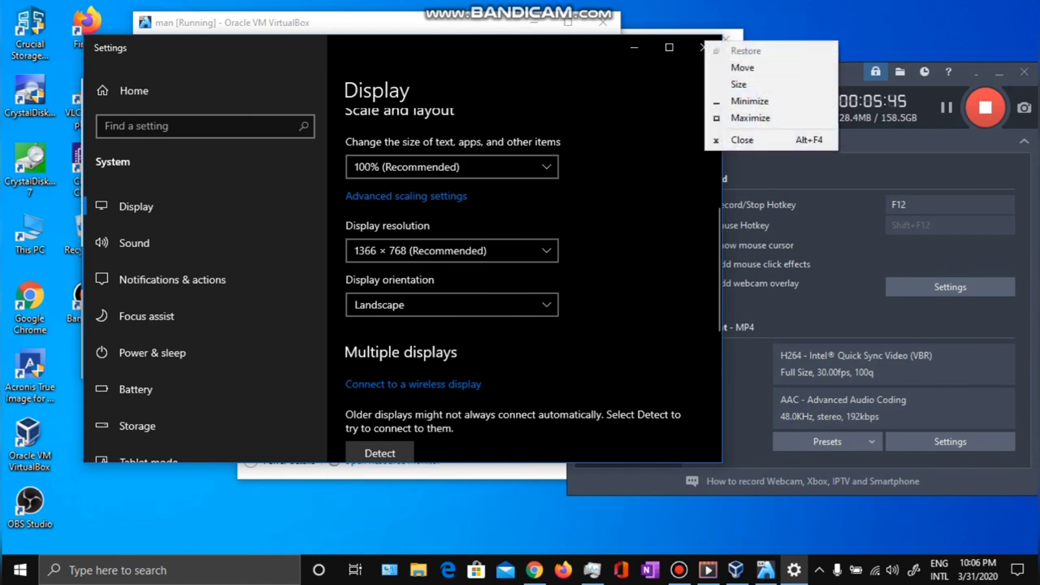
{"action": "left_click", "coordinate": [736, 142]}
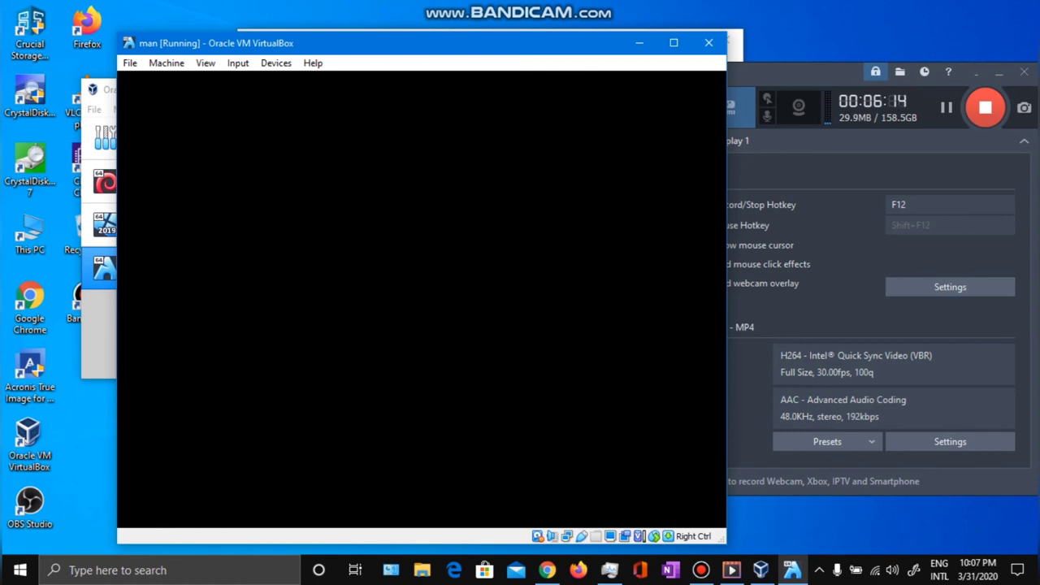
Enter the account password at the Manjaro login screen to reach the KDE desktop.
{"action": "mouse_move", "coordinate": [562, 48]}
{"action": "left_mouse_down"}
{"action": "mouse_move", "coordinate": [689, 49]}
{"action": "mouse_move", "coordinate": [576, 44]}
{"action": "mouse_move", "coordinate": [559, 142]}
{"action": "mouse_move", "coordinate": [585, 61]}
{"action": "mouse_move", "coordinate": [550, 153]}
{"action": "mouse_move", "coordinate": [564, 63]}
{"action": "left_mouse_up"}
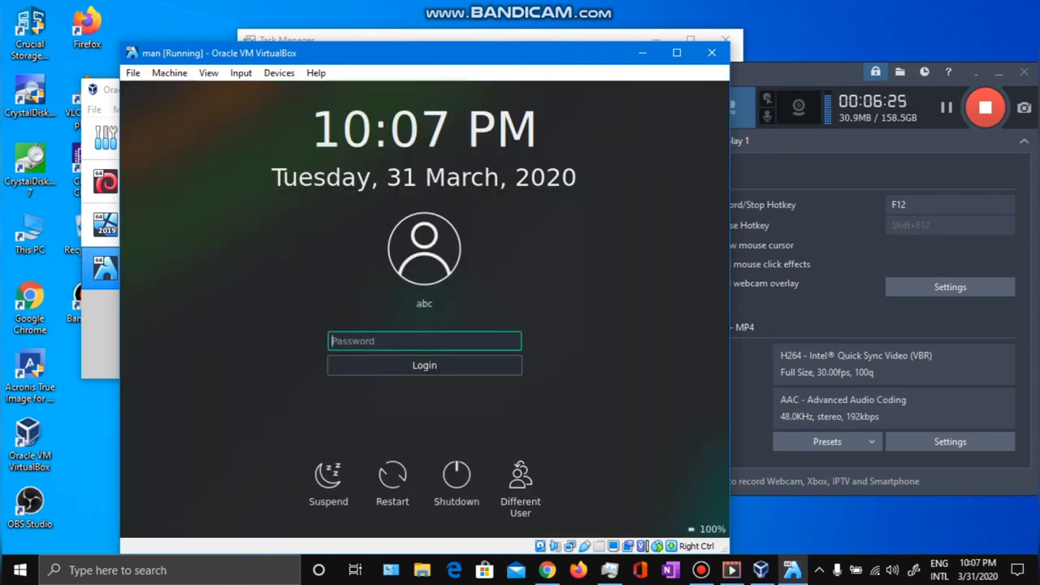
{"action": "type", "text": "abc"}
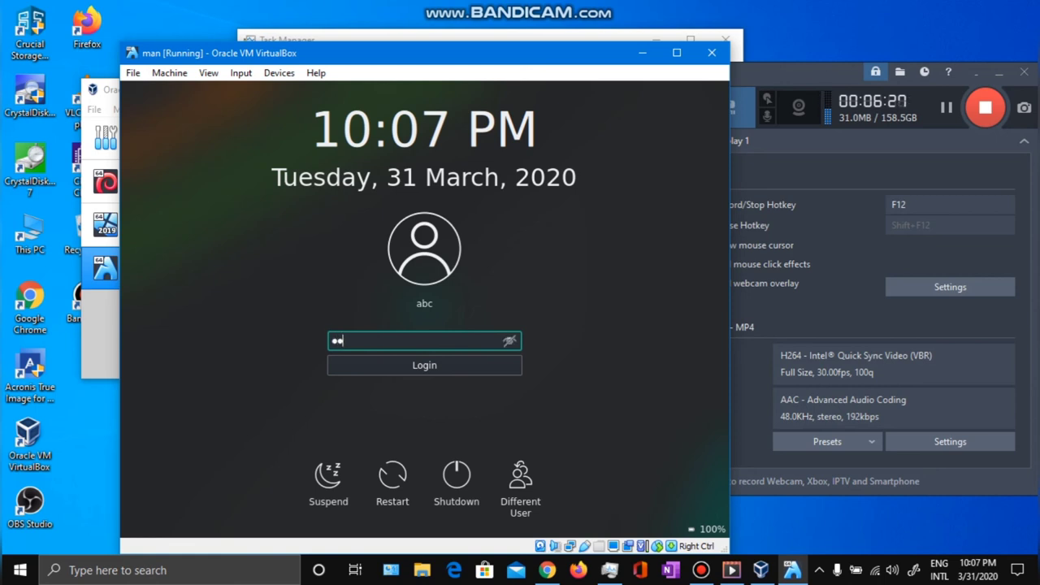
{"action": "key", "text": "Return"}
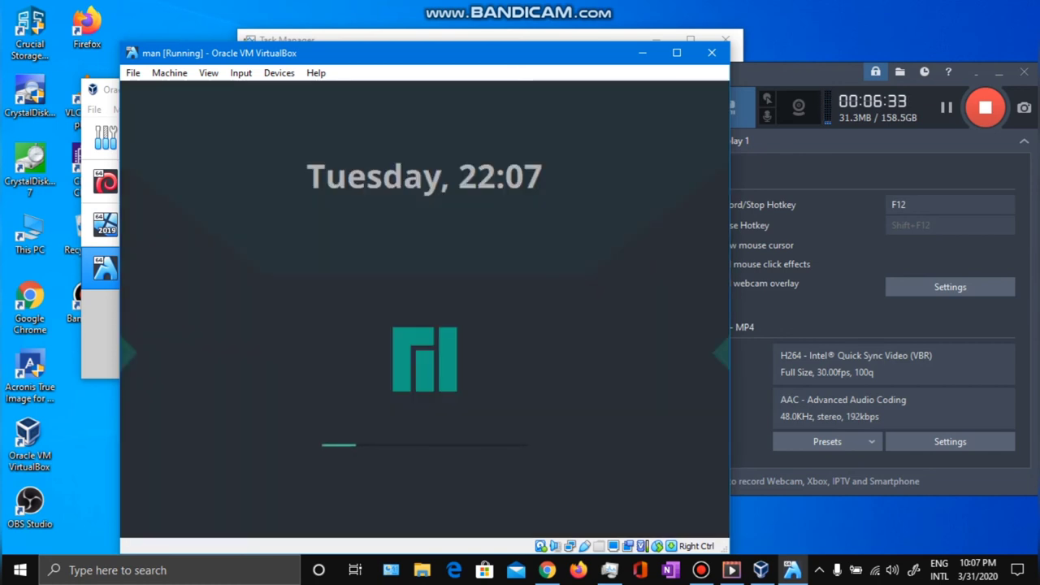
{"action": "left_click_drag", "start_coordinate": [459, 60], "coordinate": [435, 38]}
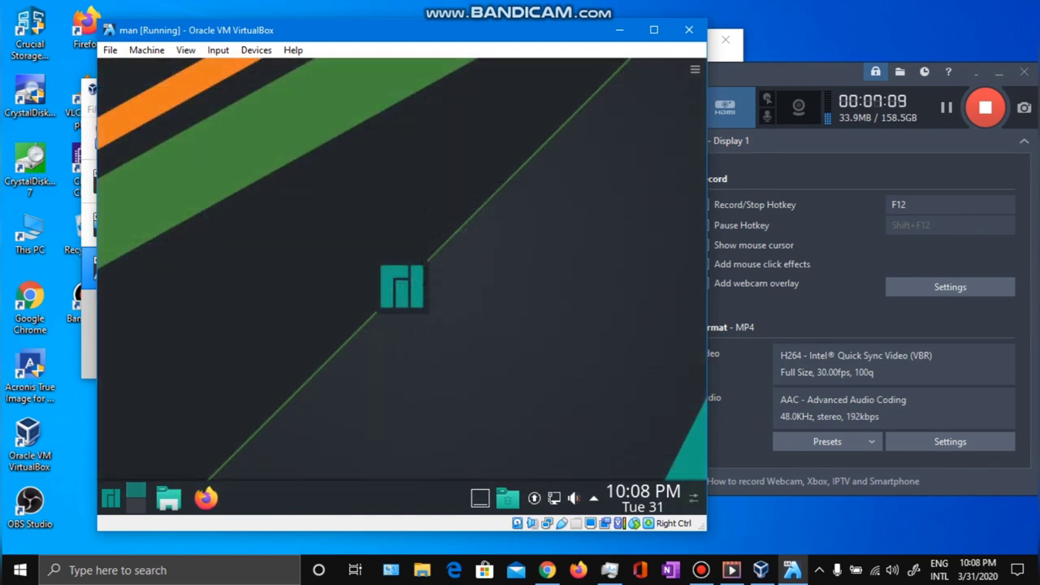
Search 'sett' in the guest's launcher and open System Settings.
{"action": "right_click", "coordinate": [410, 168]}
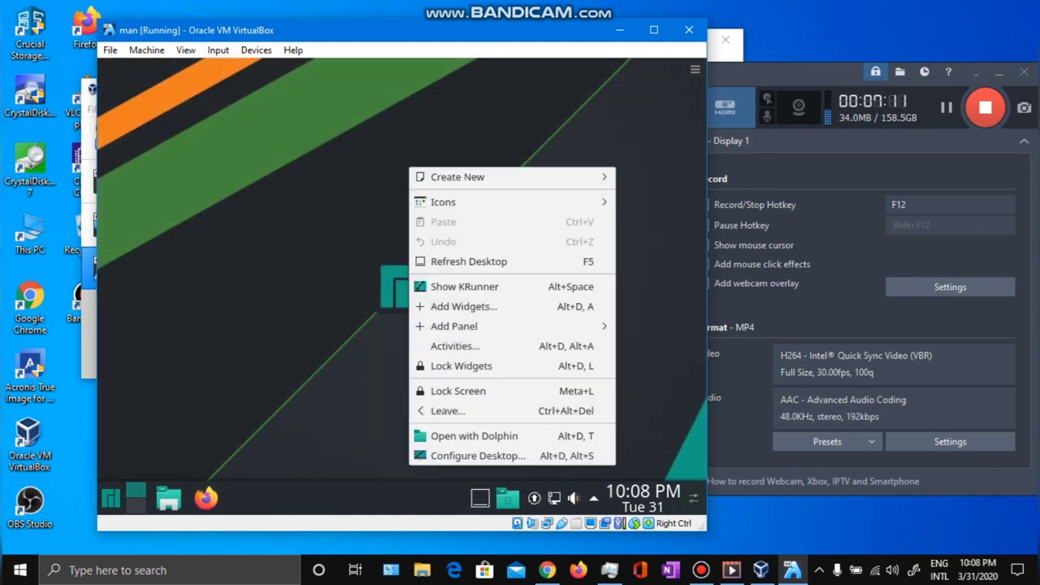
{"action": "key", "text": "Escape"}
{"action": "left_click", "coordinate": [111, 497]}
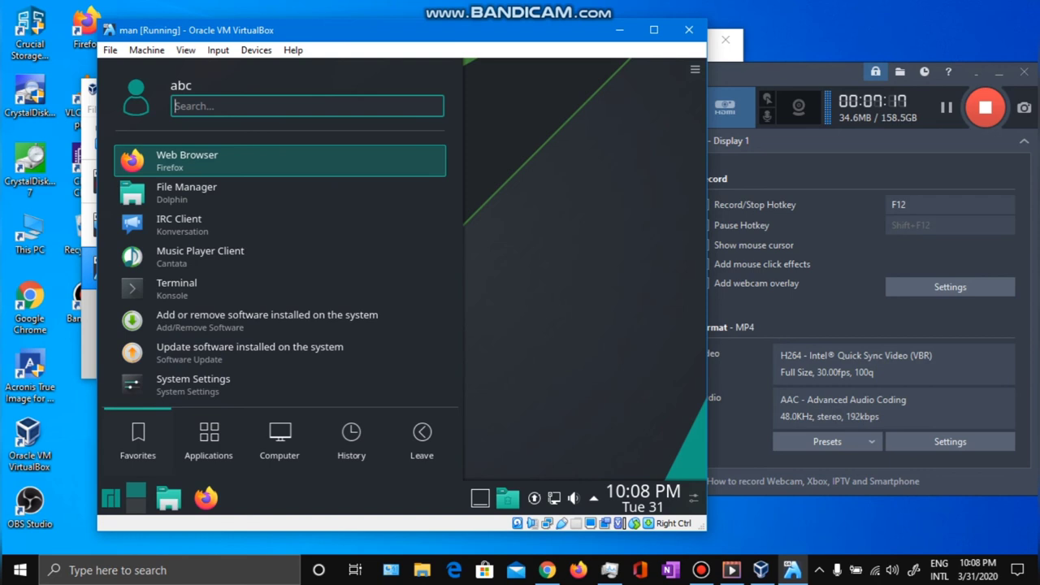
{"action": "type", "text": "sett"}
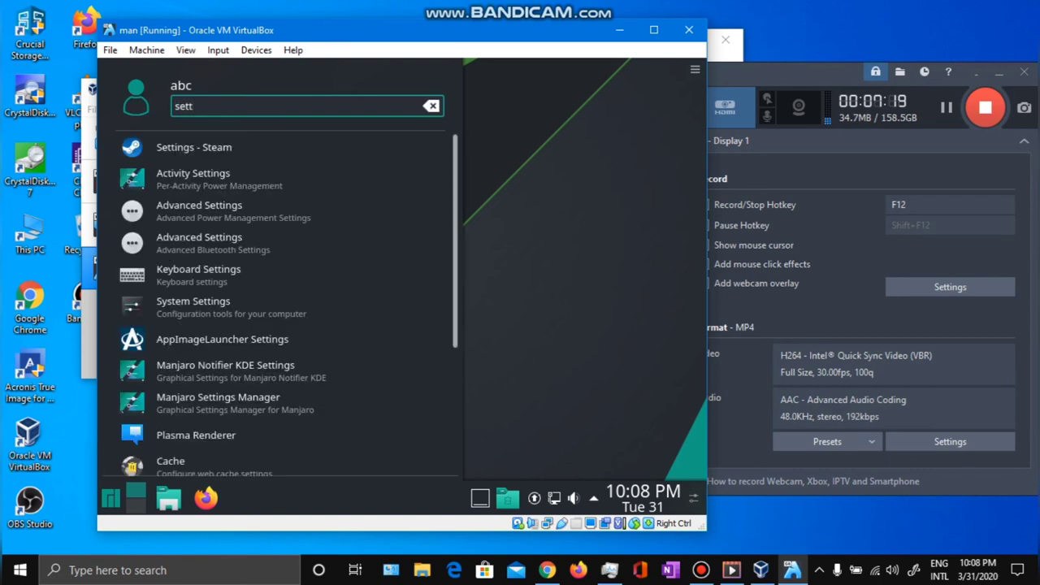
{"action": "left_click", "coordinate": [244, 307]}
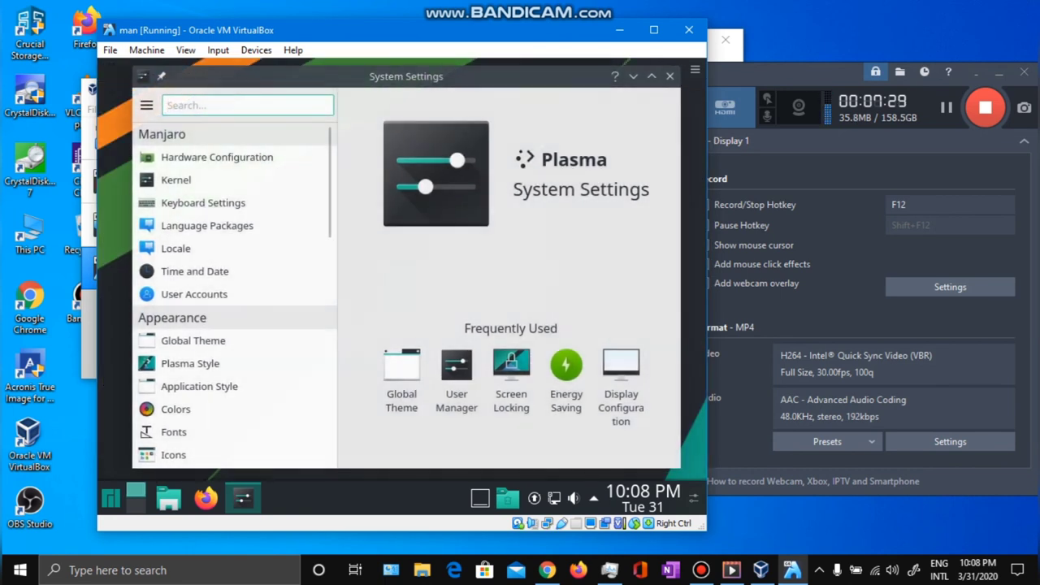
Dismiss the kernel, Yakuake, network and VBoxClient notifications, then open Display and Monitor.
{"action": "scroll", "coordinate": [234, 293], "scroll_direction": "down", "scroll_amount": 2}
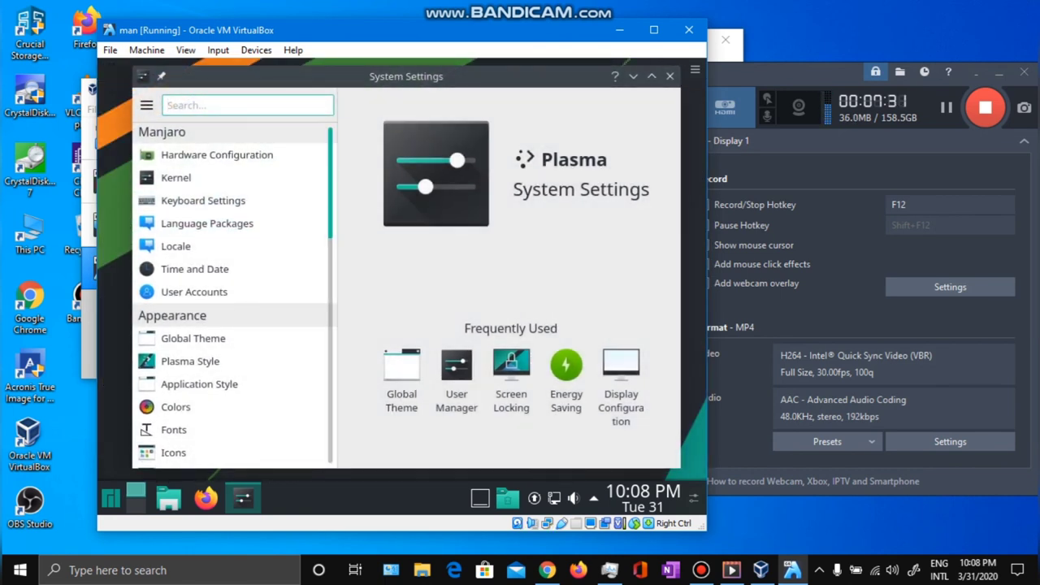
{"action": "scroll", "coordinate": [235, 295], "scroll_direction": "down", "scroll_amount": 1}
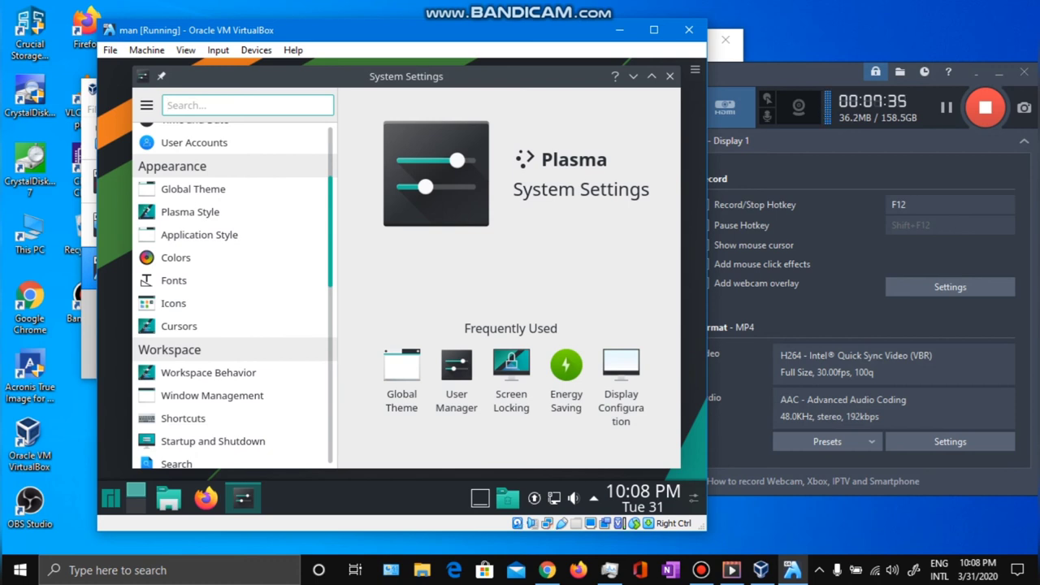
{"action": "scroll", "coordinate": [235, 295], "scroll_direction": "up", "scroll_amount": 3}
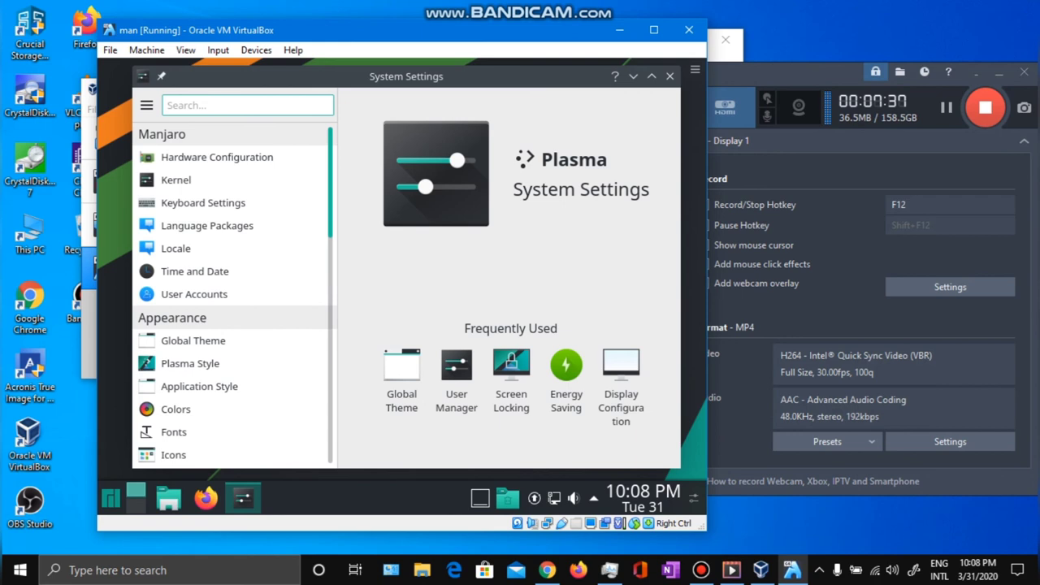
{"action": "scroll", "coordinate": [234, 292], "scroll_direction": "down", "scroll_amount": 6}
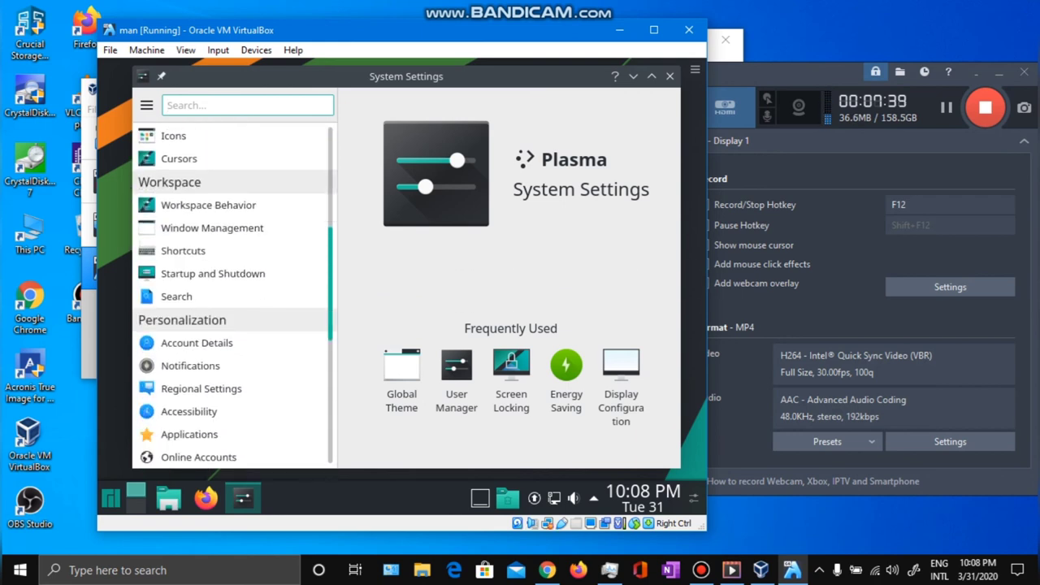
{"action": "scroll", "coordinate": [235, 295], "scroll_direction": "down", "scroll_amount": 3}
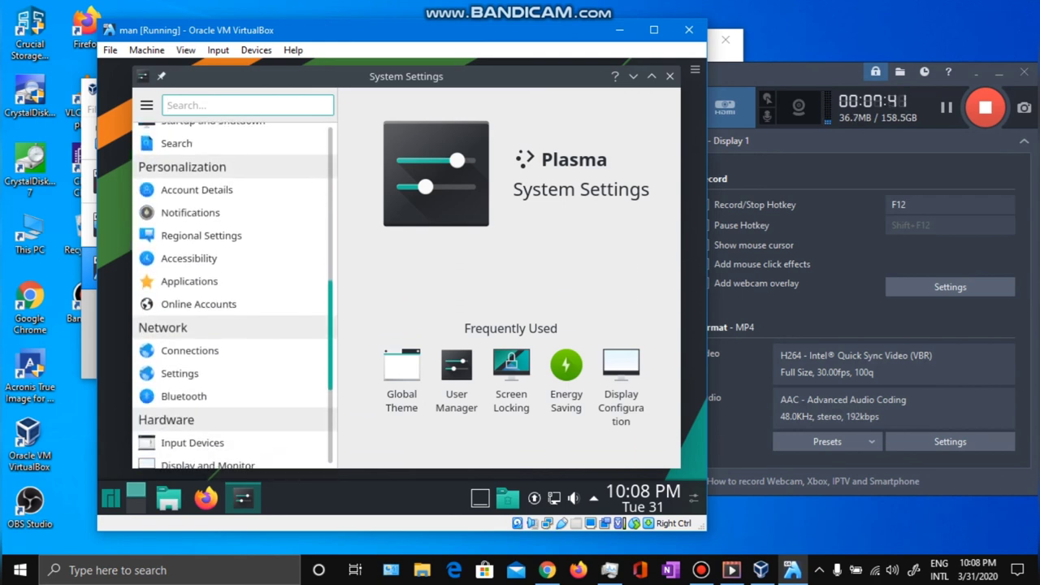
{"action": "scroll", "coordinate": [235, 295], "scroll_direction": "down", "scroll_amount": 2}
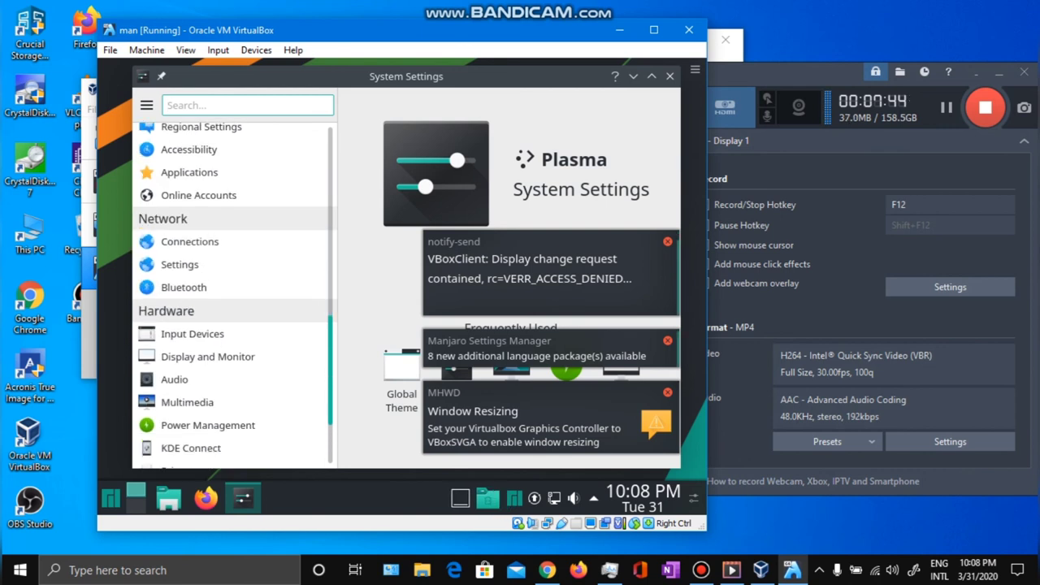
{"action": "scroll", "coordinate": [235, 295], "scroll_direction": "up", "scroll_amount": 1}
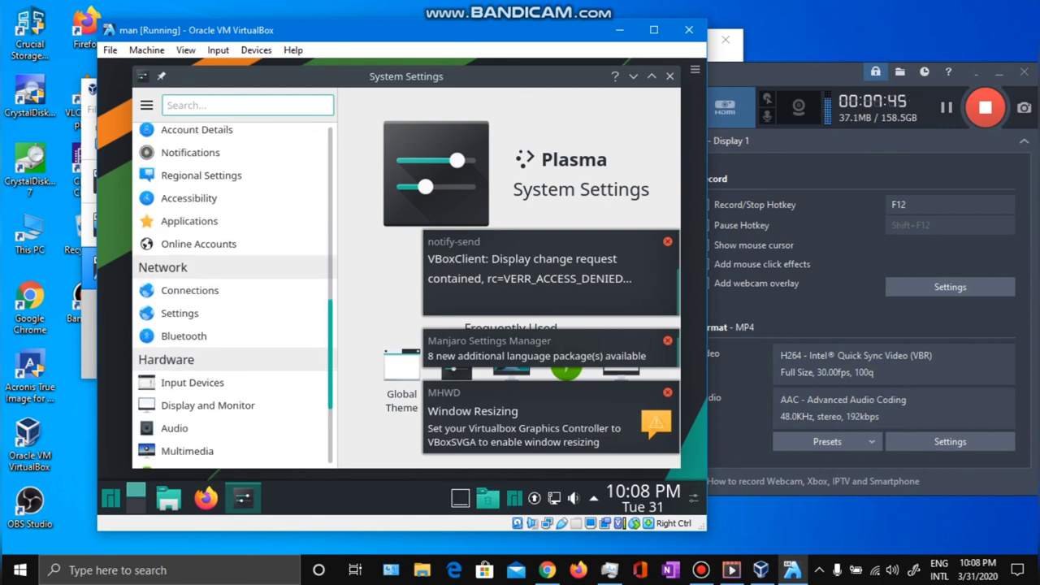
{"action": "scroll", "coordinate": [235, 295], "scroll_direction": "down", "scroll_amount": 2}
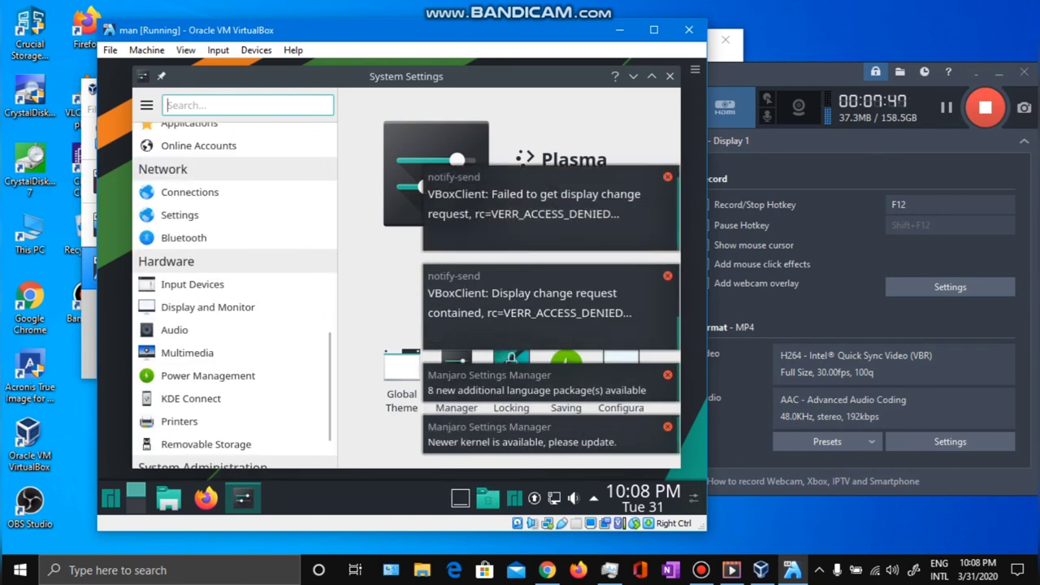
{"action": "left_click", "coordinate": [667, 426]}
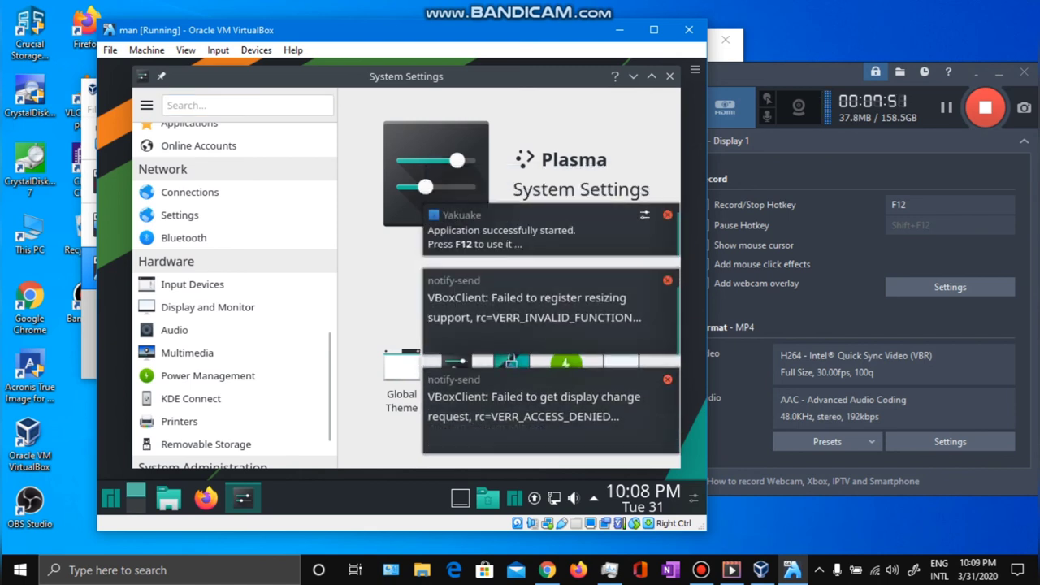
{"action": "left_click", "coordinate": [667, 313]}
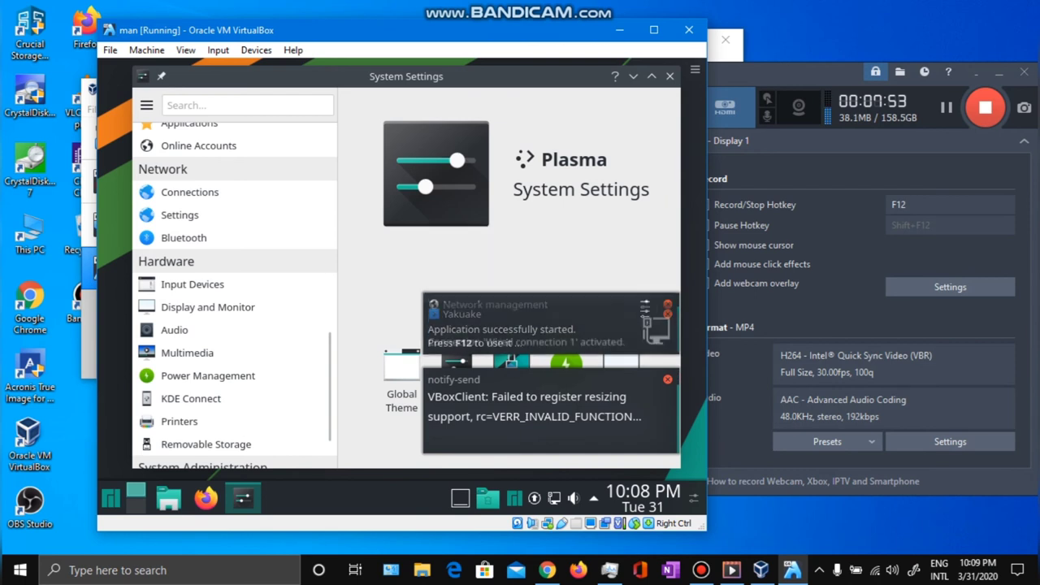
{"action": "left_click", "coordinate": [667, 305]}
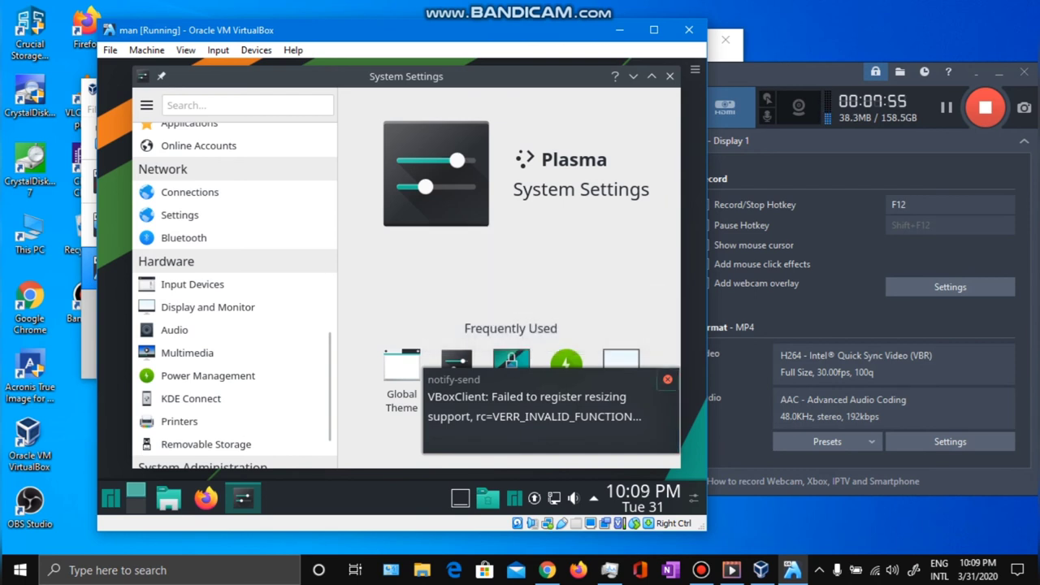
{"action": "left_click", "coordinate": [668, 379]}
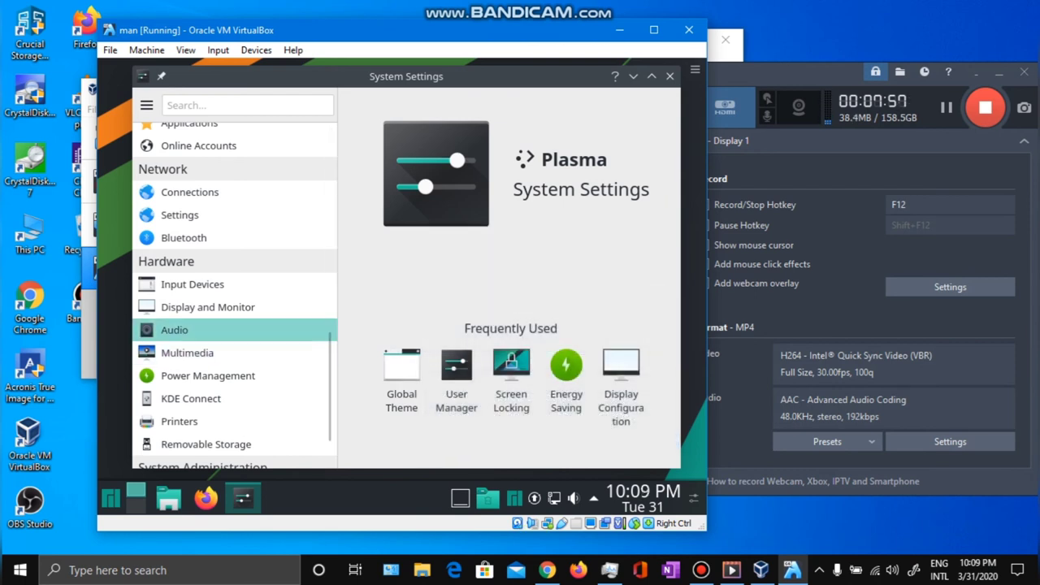
{"action": "left_click", "coordinate": [207, 308]}
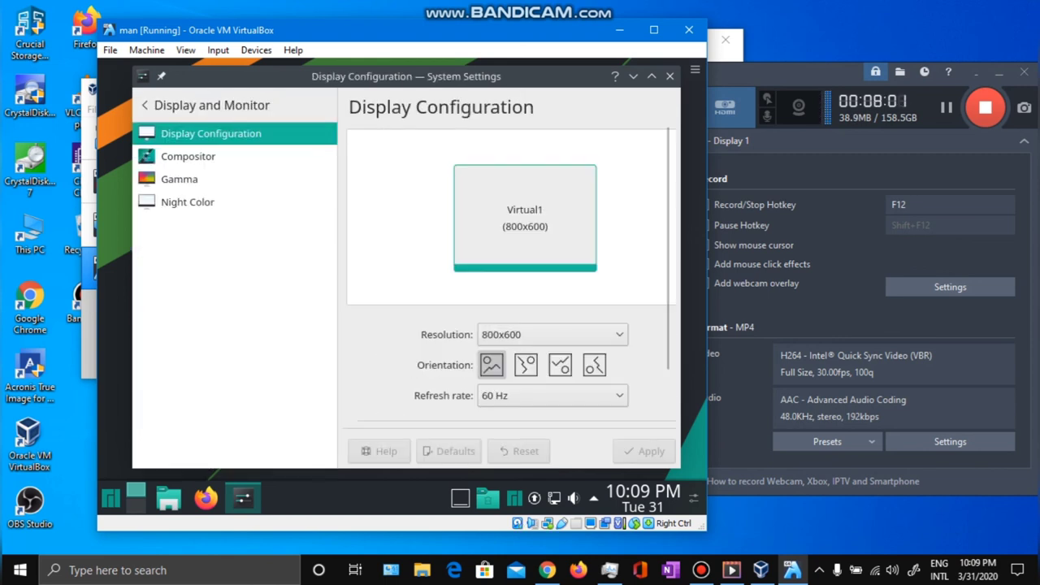
Apply 1152x864 as the guest resolution.
{"action": "left_click", "coordinate": [553, 334]}
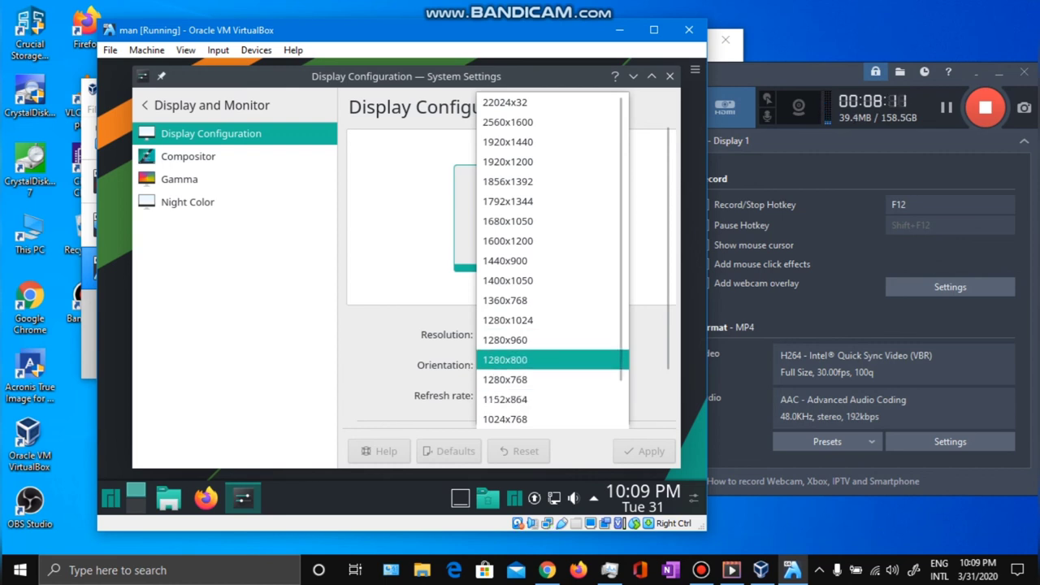
{"action": "left_click", "coordinate": [505, 399]}
{"action": "left_click", "coordinate": [645, 451]}
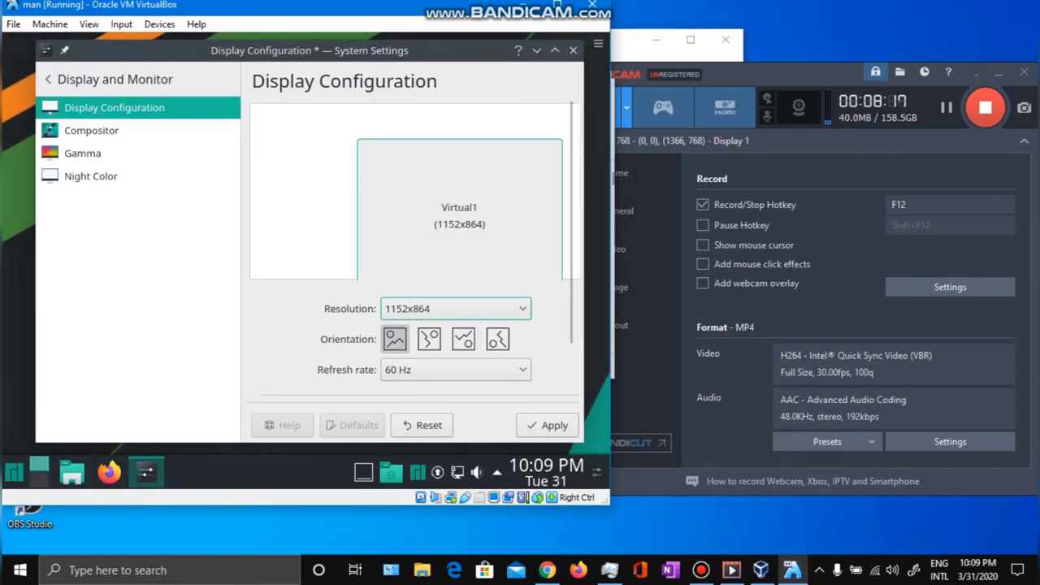
{"action": "left_click", "coordinate": [455, 308]}
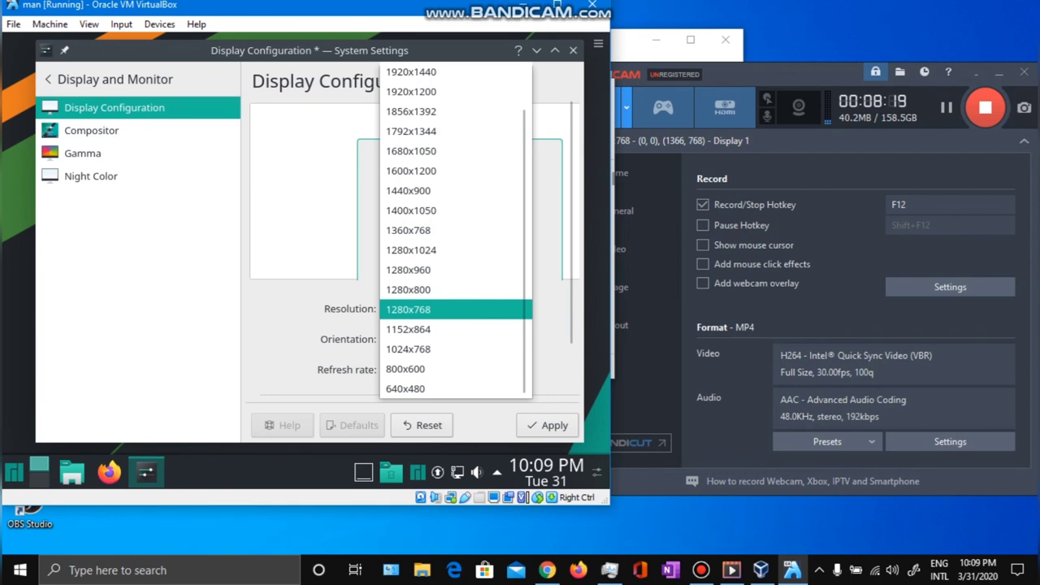
{"action": "key", "text": "Escape"}
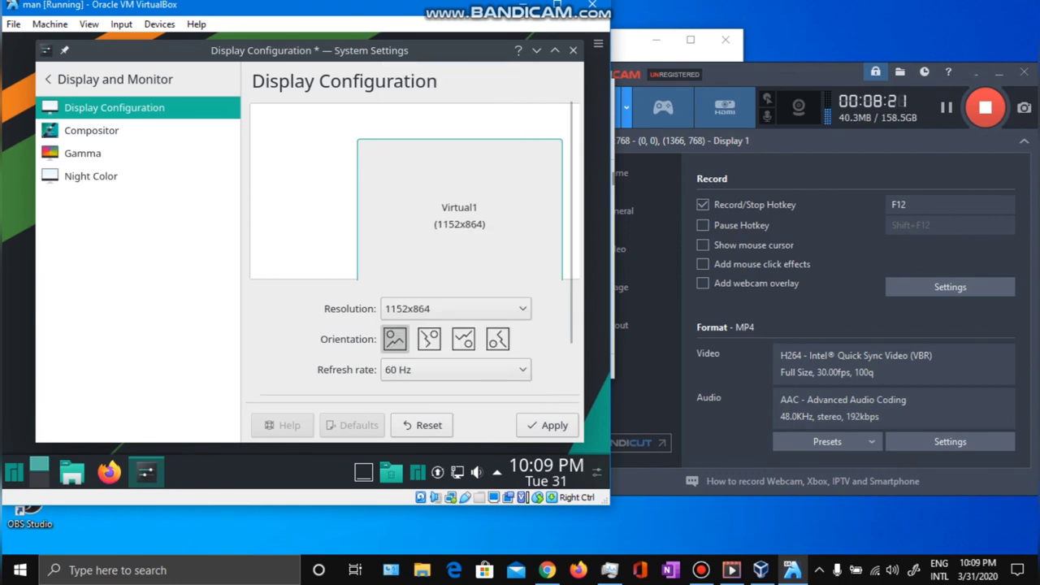
Switch the VM to full screen with Host+F and apply 1280x1024.
{"action": "key", "text": "Control_R+f"}
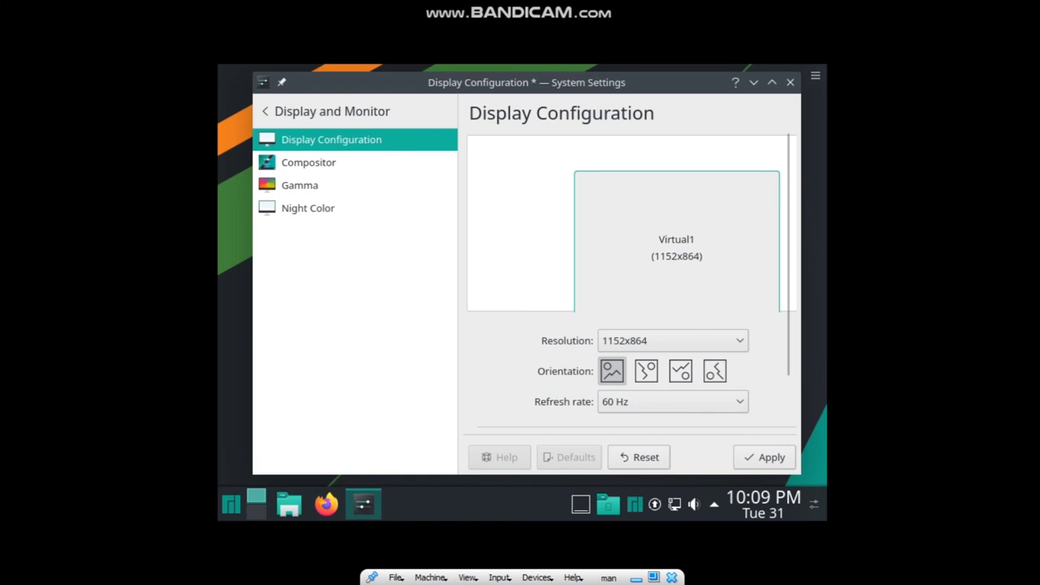
{"action": "left_click", "coordinate": [673, 341]}
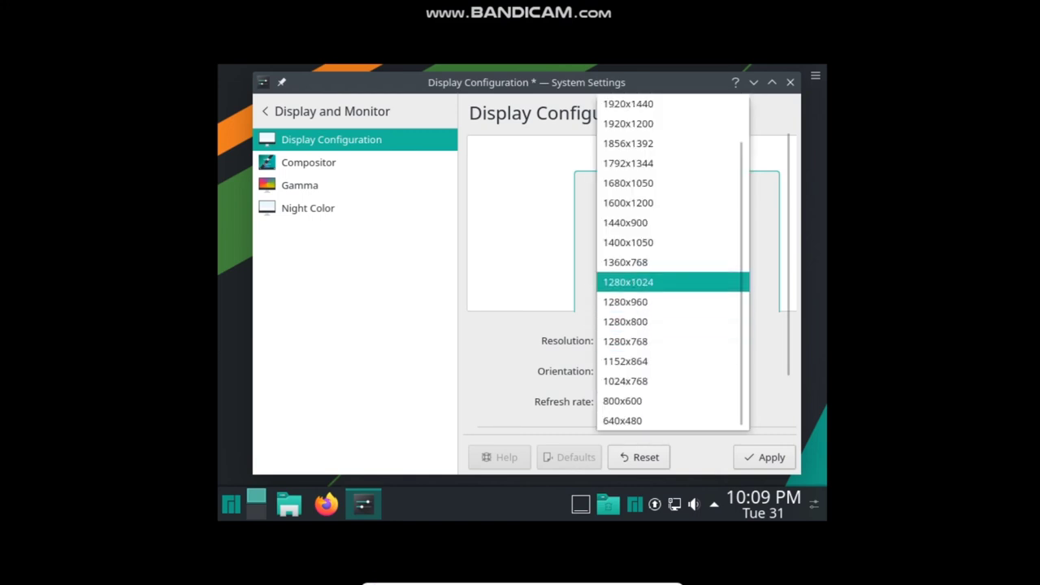
{"action": "key", "text": "Return"}
{"action": "left_click", "coordinate": [764, 457]}
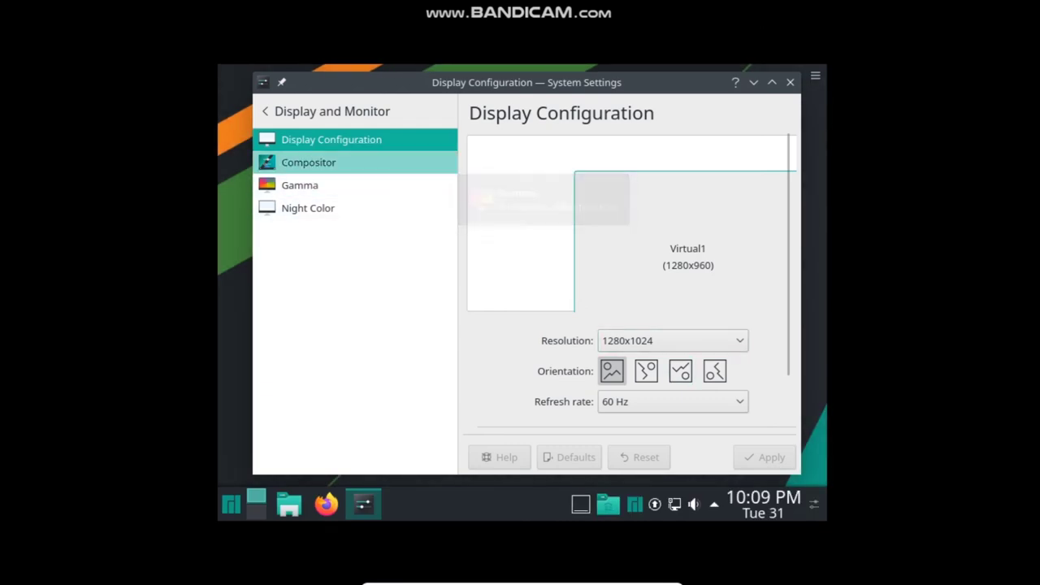
Rotate the display 90° and back to landscape, then close System Settings.
{"action": "left_click", "coordinate": [309, 163]}
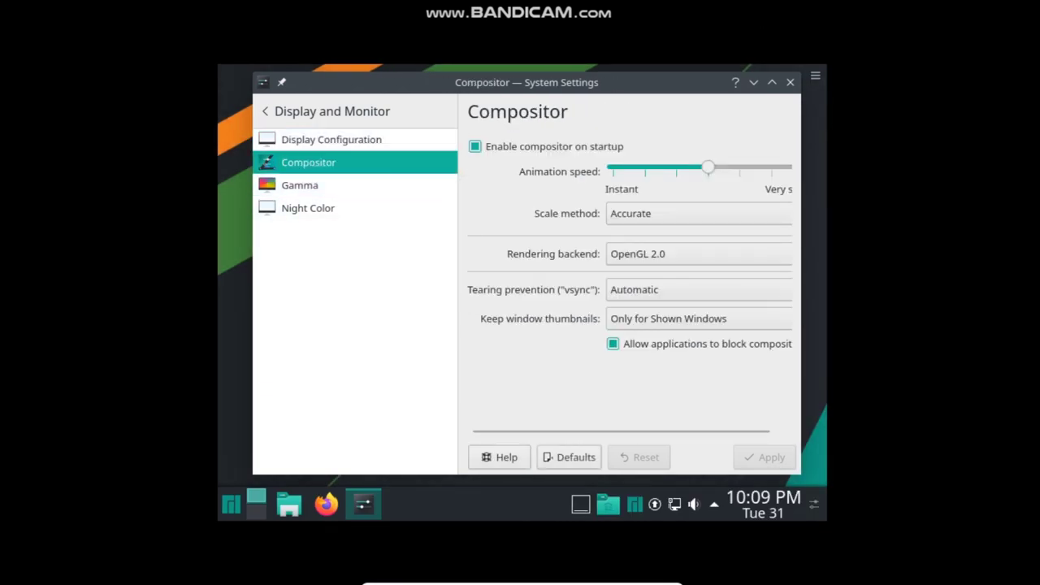
{"action": "left_click", "coordinate": [330, 139]}
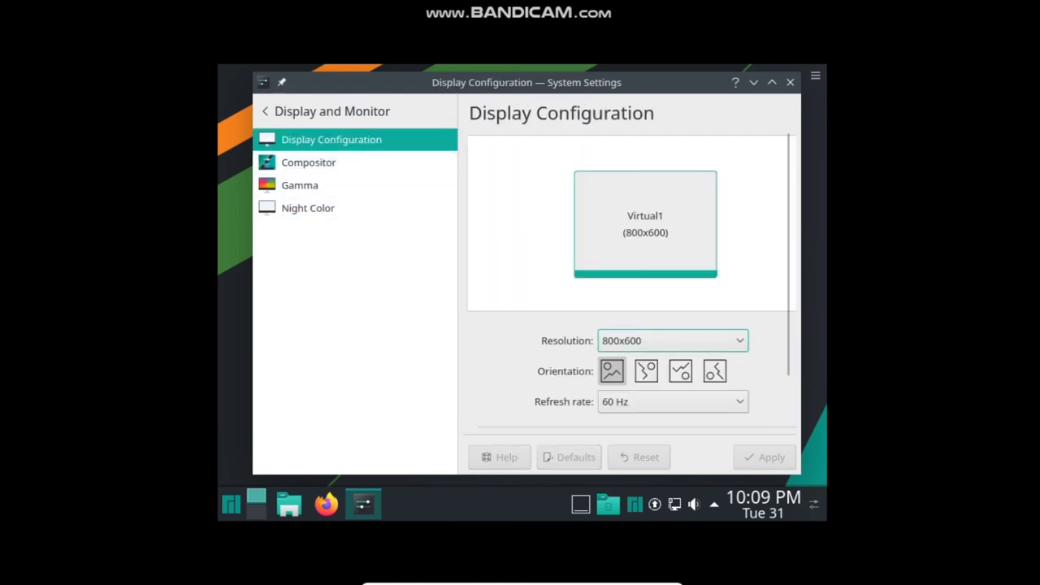
{"action": "left_click", "coordinate": [646, 370]}
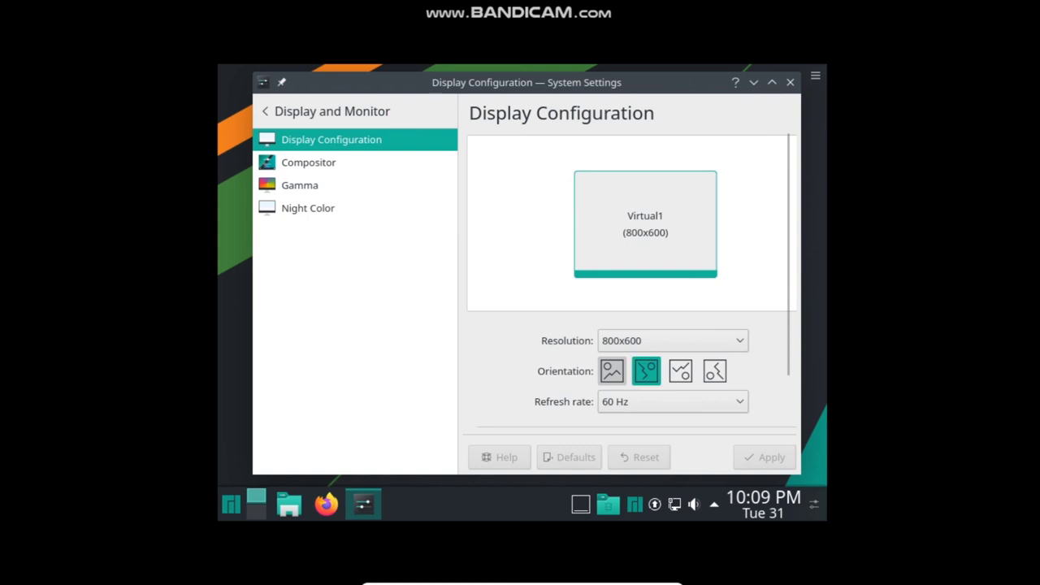
{"action": "left_click", "coordinate": [612, 371]}
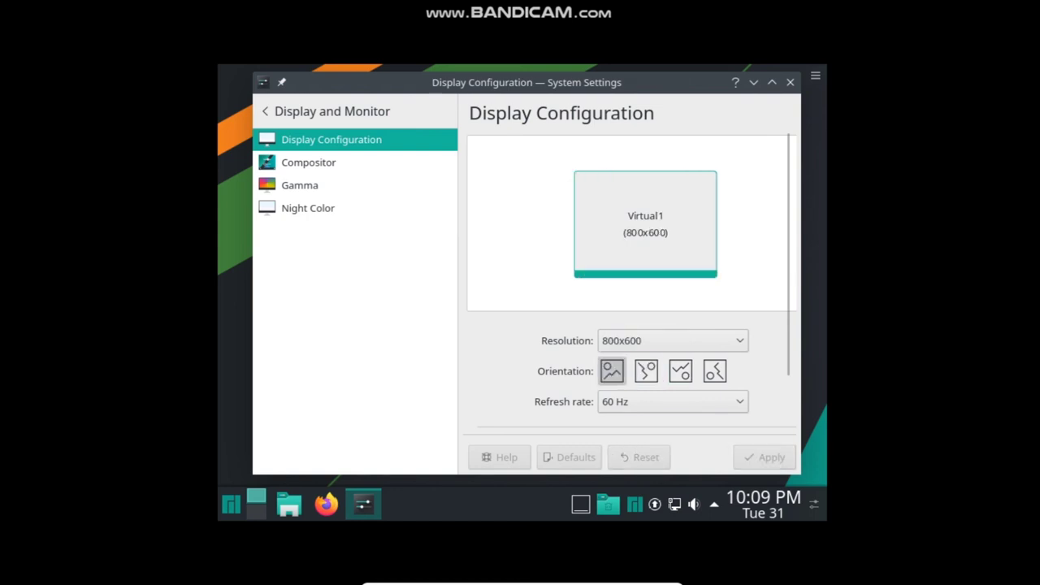
{"action": "left_click", "coordinate": [790, 82]}
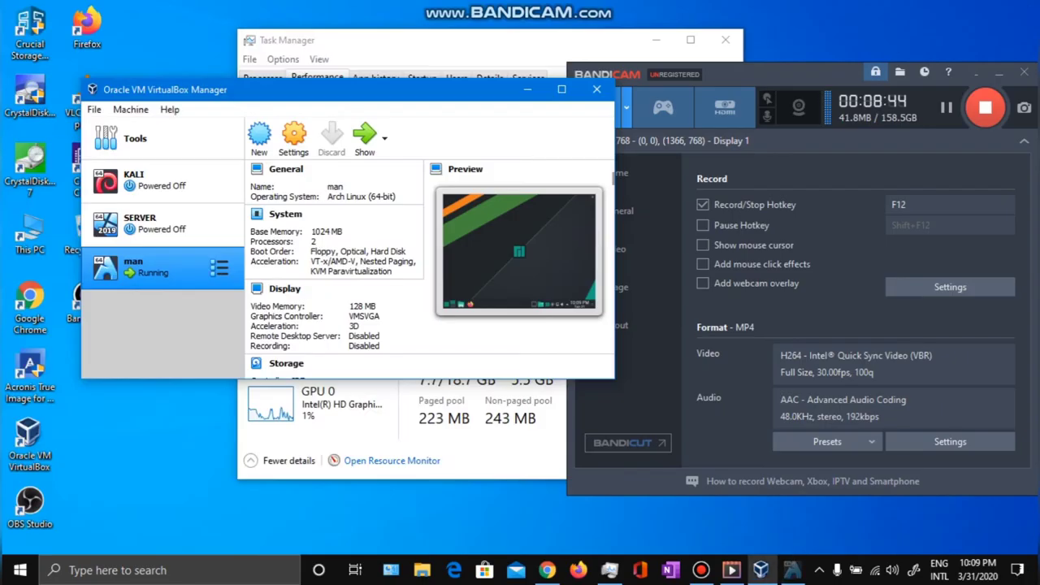
Put the Manjaro VM back in a window, shift it right, and start Firefox from the guest panel.
{"action": "left_click", "coordinate": [792, 570]}
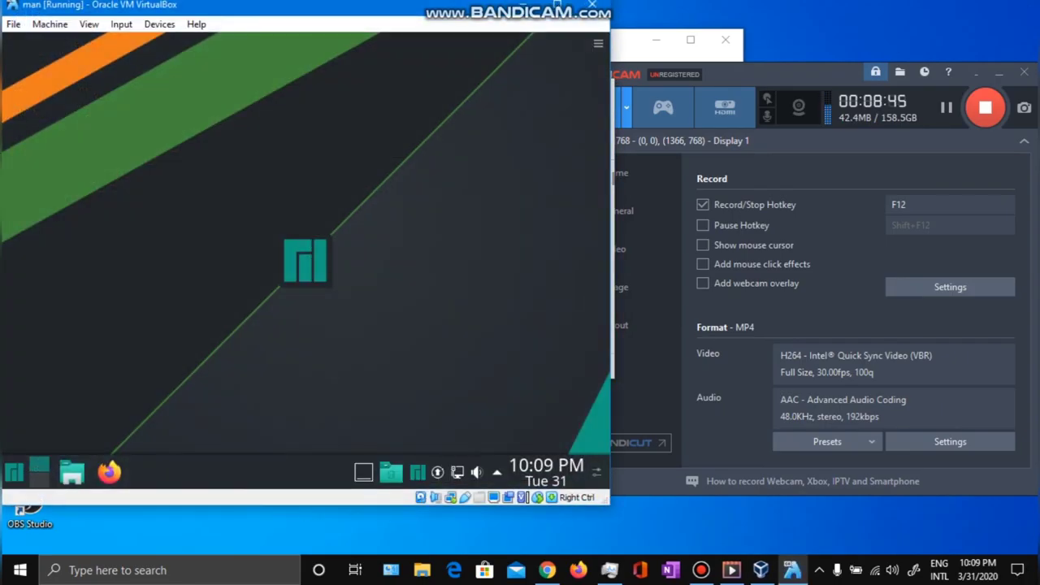
{"action": "left_click_drag", "start_coordinate": [301, 4], "coordinate": [390, 26]}
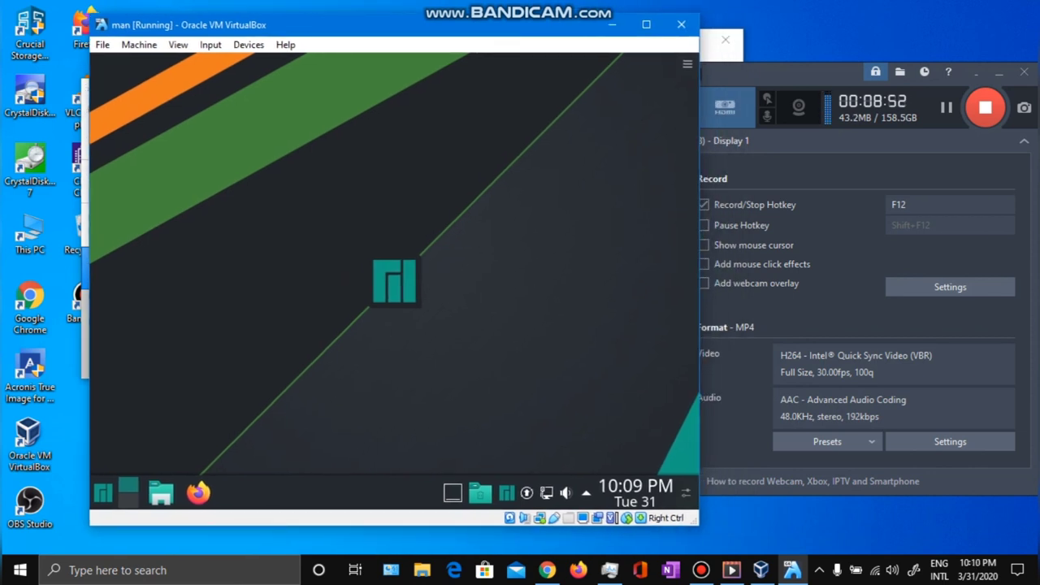
{"action": "left_click", "coordinate": [103, 492]}
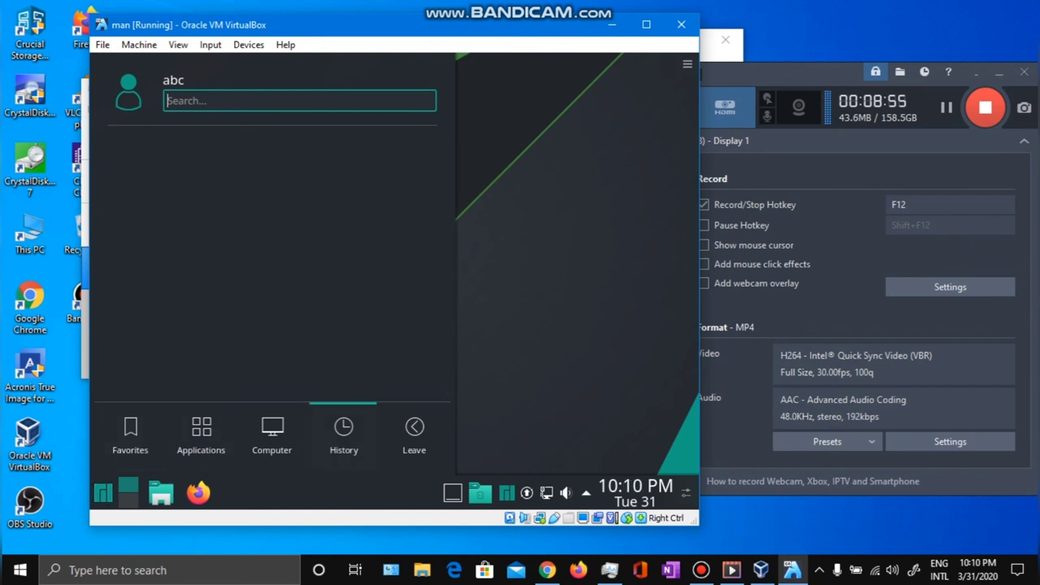
{"action": "mouse_move", "coordinate": [413, 435]}
{"action": "key", "text": "Escape"}
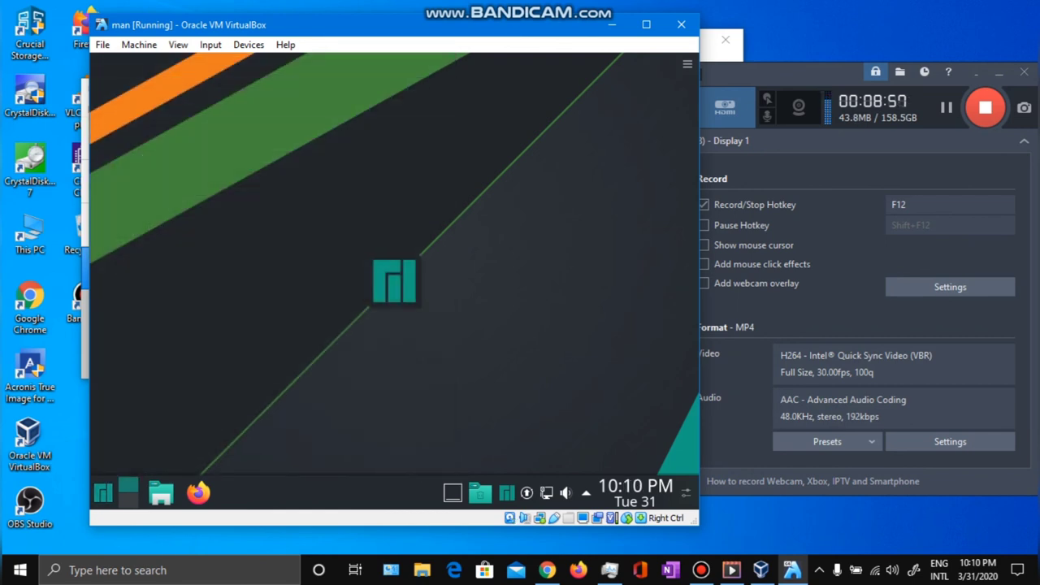
{"action": "left_click", "coordinate": [198, 492]}
{"action": "mouse_move", "coordinate": [449, 29]}
{"action": "left_mouse_down"}
{"action": "mouse_move", "coordinate": [439, 37]}
{"action": "mouse_move", "coordinate": [480, 56]}
{"action": "mouse_move", "coordinate": [459, 40]}
{"action": "left_mouse_up"}
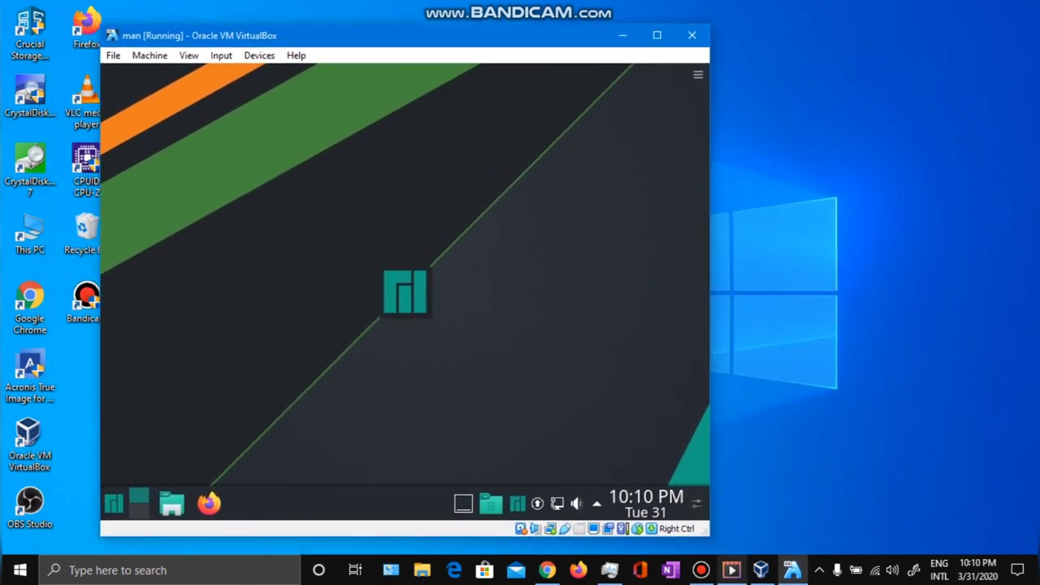
Bring the VirtualBox Manager window forward and close it.
{"action": "left_click", "coordinate": [700, 569]}
{"action": "left_click", "coordinate": [761, 570]}
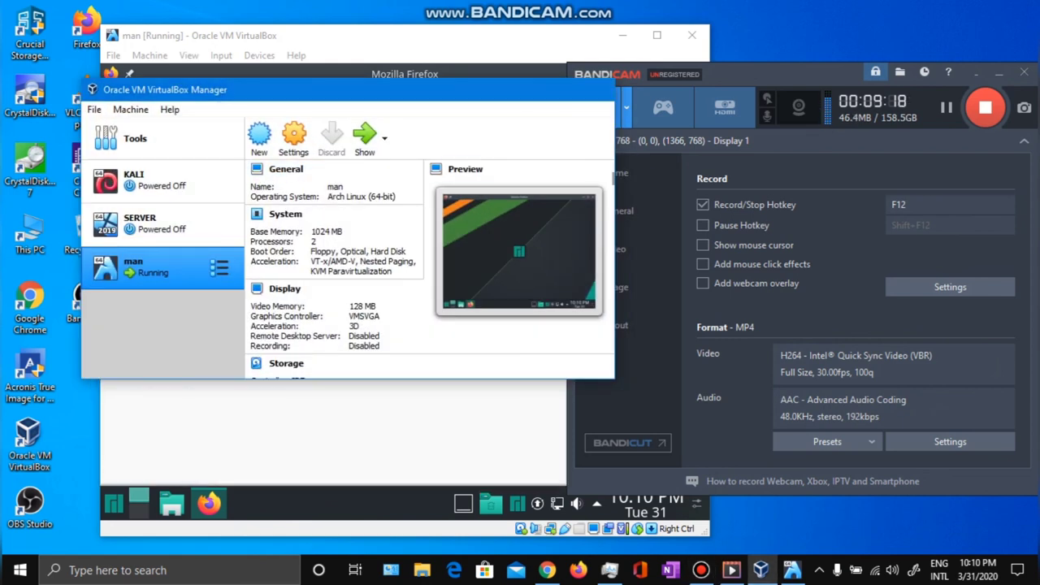
{"action": "left_click", "coordinate": [597, 89]}
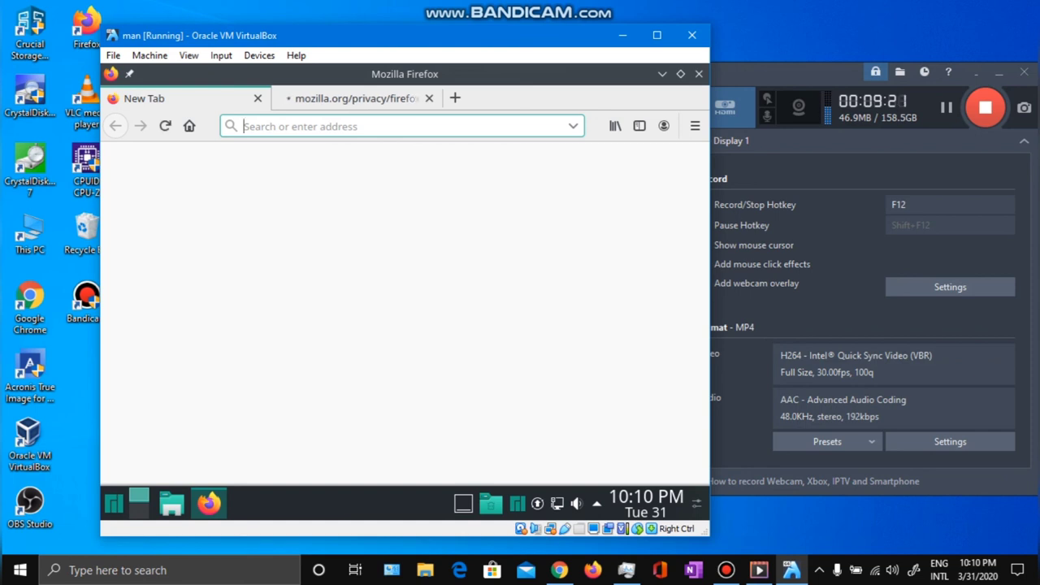
In the guest's Firefox, close the mozilla.org privacy tab and open the YouTube Top Sites tile.
{"action": "left_click", "coordinate": [429, 98]}
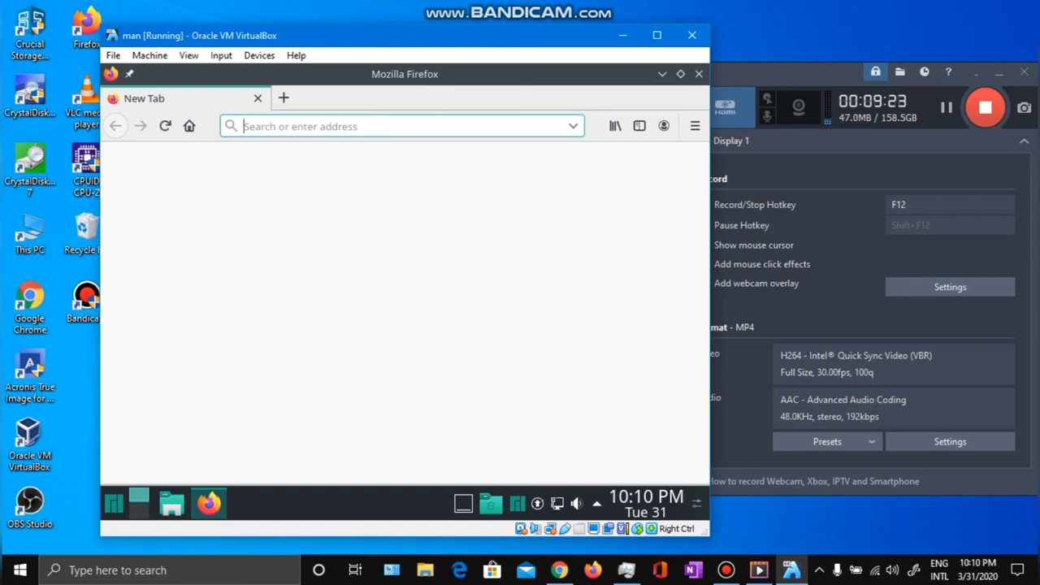
{"action": "left_click", "coordinate": [284, 97]}
{"action": "left_click", "coordinate": [258, 98]}
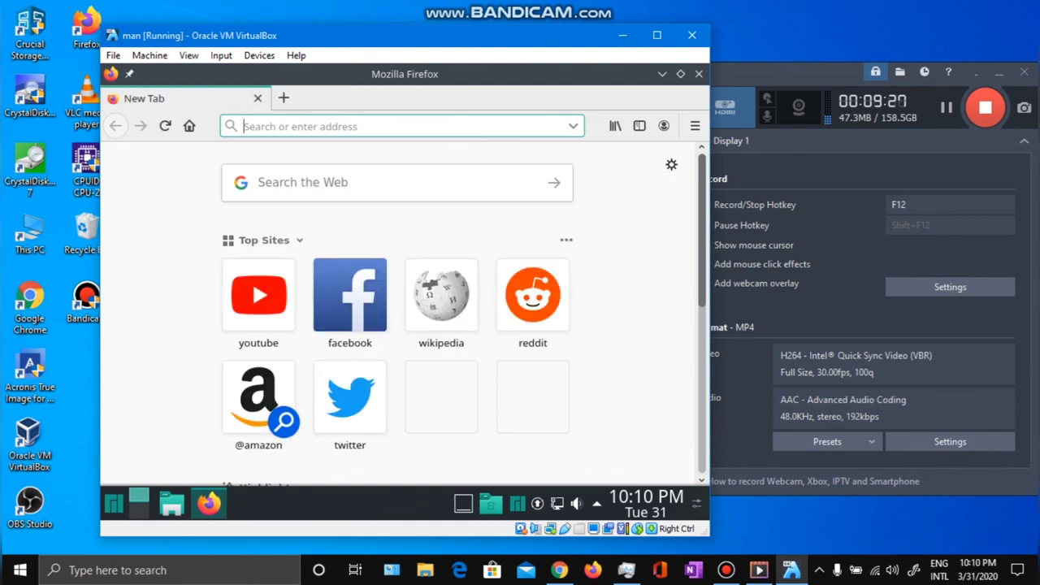
{"action": "left_click", "coordinate": [258, 294]}
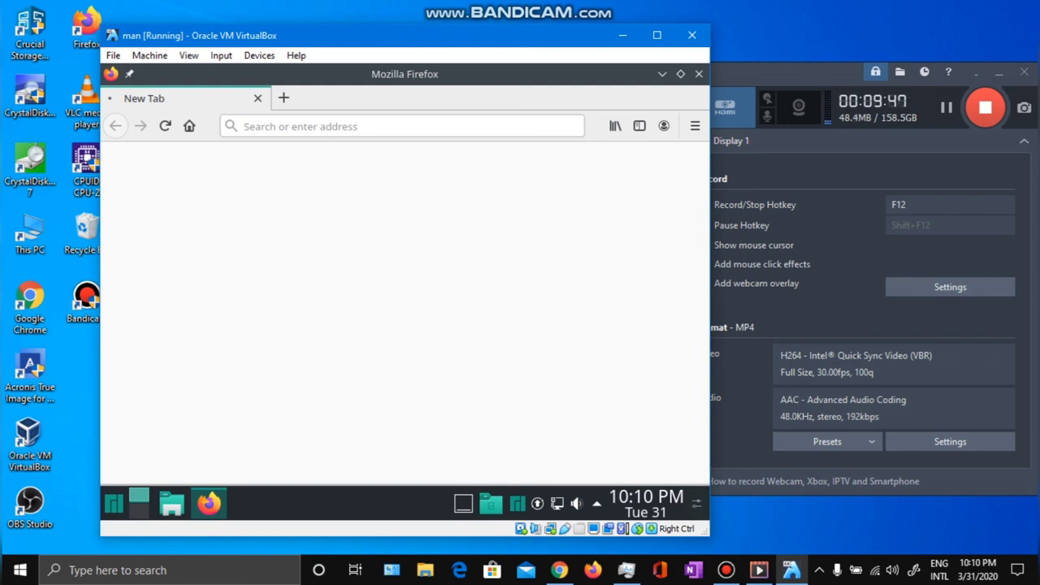
{"action": "left_click_drag", "start_coordinate": [397, 34], "coordinate": [432, 18]}
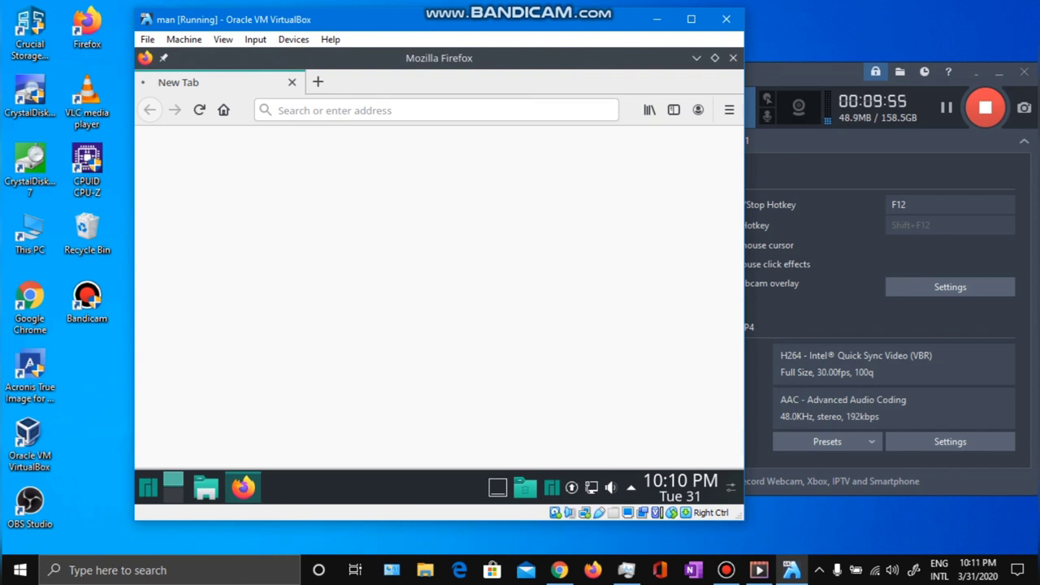
{"action": "mouse_move", "coordinate": [564, 24]}
{"action": "left_mouse_down"}
{"action": "mouse_move", "coordinate": [464, 190]}
{"action": "mouse_move", "coordinate": [559, 31]}
{"action": "left_mouse_up"}
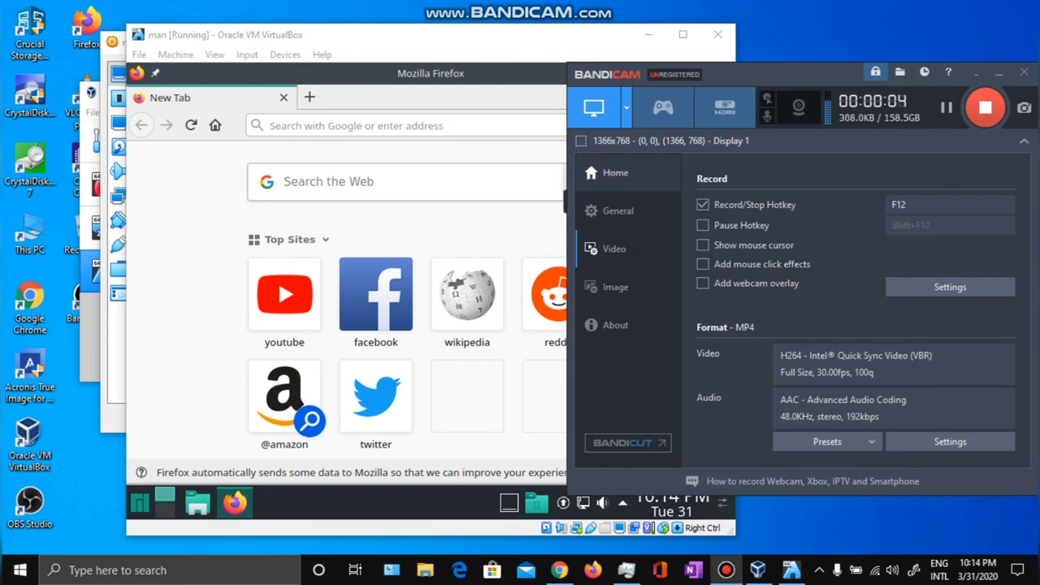
Open the running VM's settings and cancel without changes.
{"action": "key", "text": "alt+Tab"}
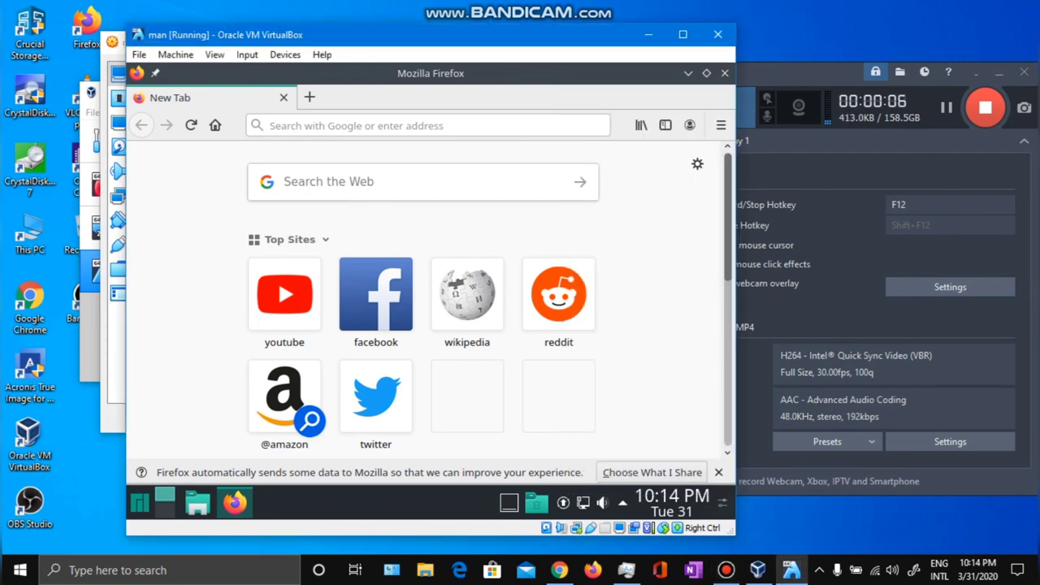
{"action": "key", "text": "Control_R+s"}
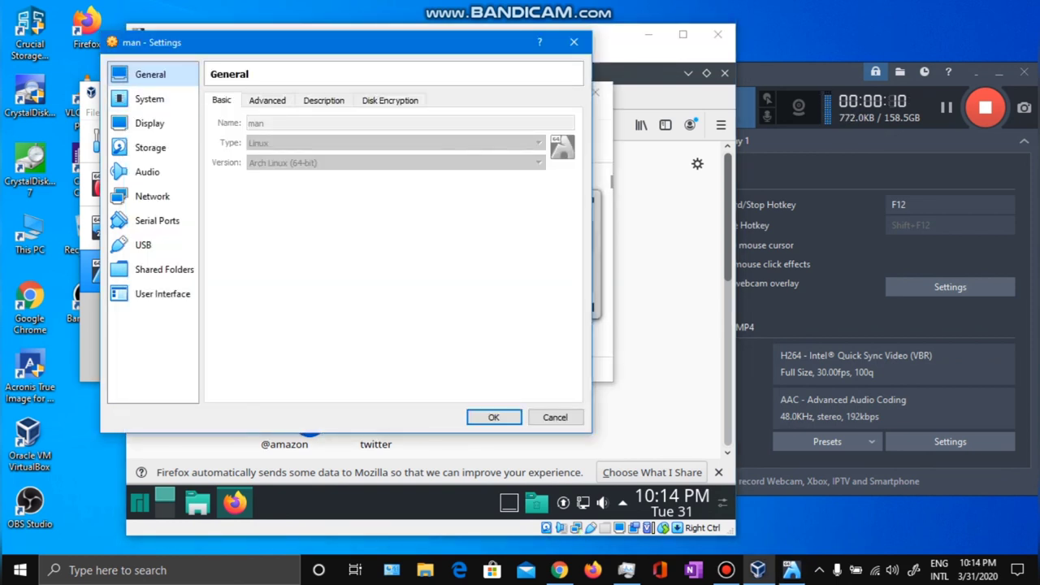
{"action": "left_click", "coordinate": [555, 417]}
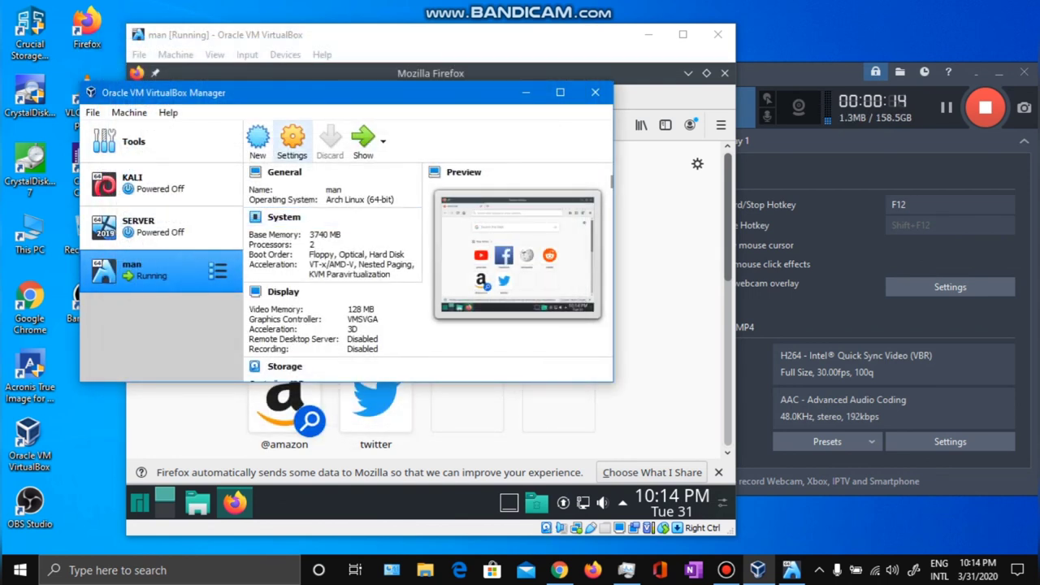
Review the man VM's System page (3740 MB base memory), then open YouTube from Top Sites.
{"action": "left_click", "coordinate": [292, 140]}
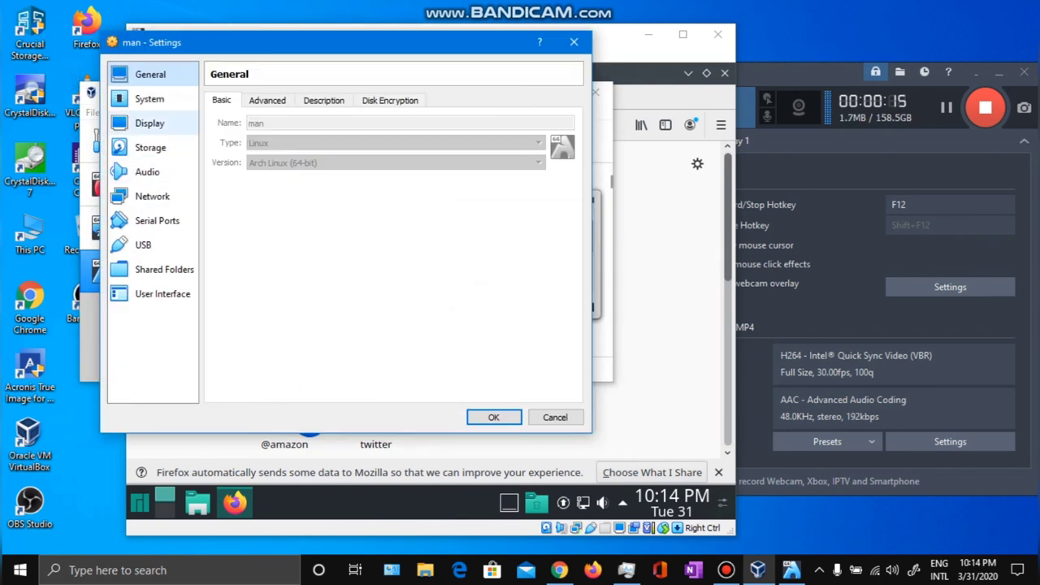
{"action": "left_click", "coordinate": [150, 98]}
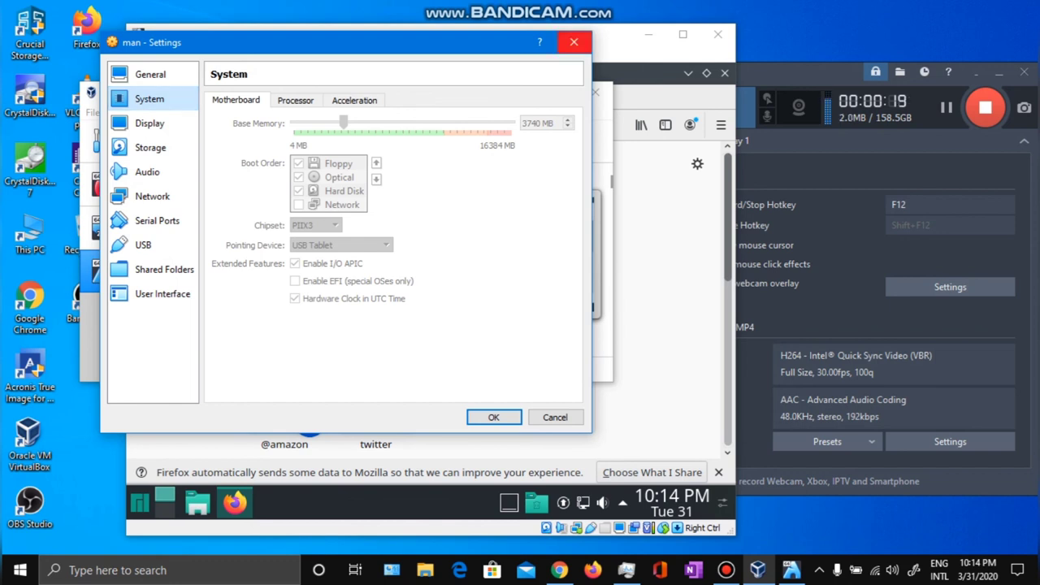
{"action": "key", "text": "Return"}
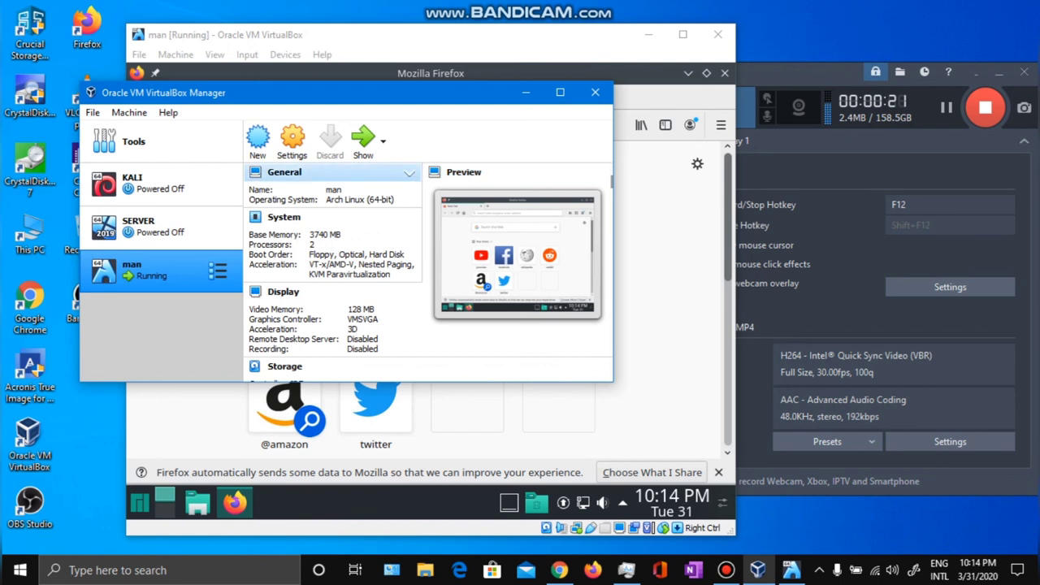
{"action": "left_click", "coordinate": [285, 294]}
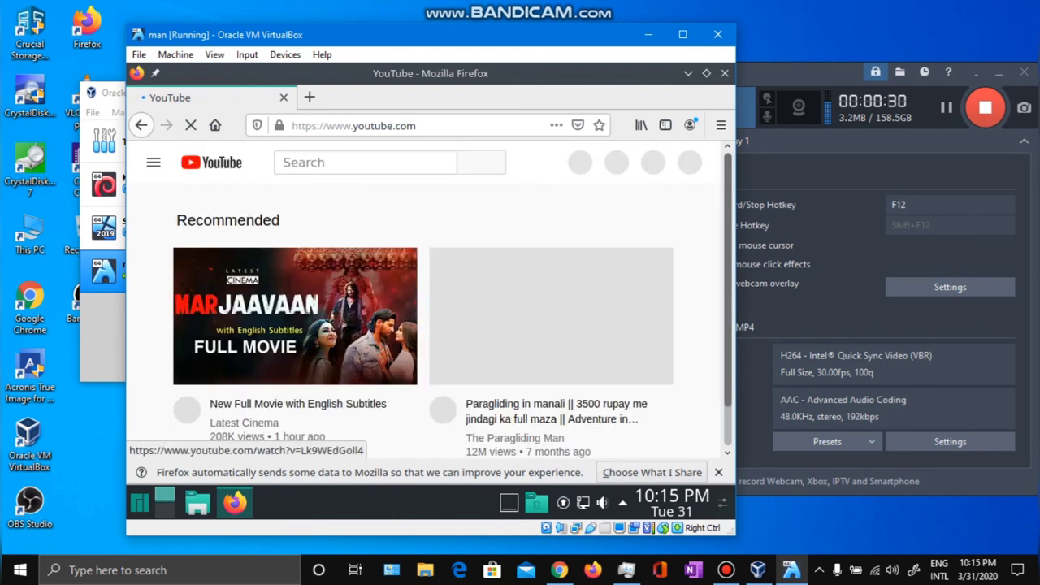
Scroll YouTube's feed, dismiss the WHO COVID-19 notice, and switch to the host's Task Manager.
{"action": "scroll", "coordinate": [422, 317], "scroll_direction": "down", "scroll_amount": 5}
{"action": "scroll", "coordinate": [423, 317], "scroll_direction": "down", "scroll_amount": 10}
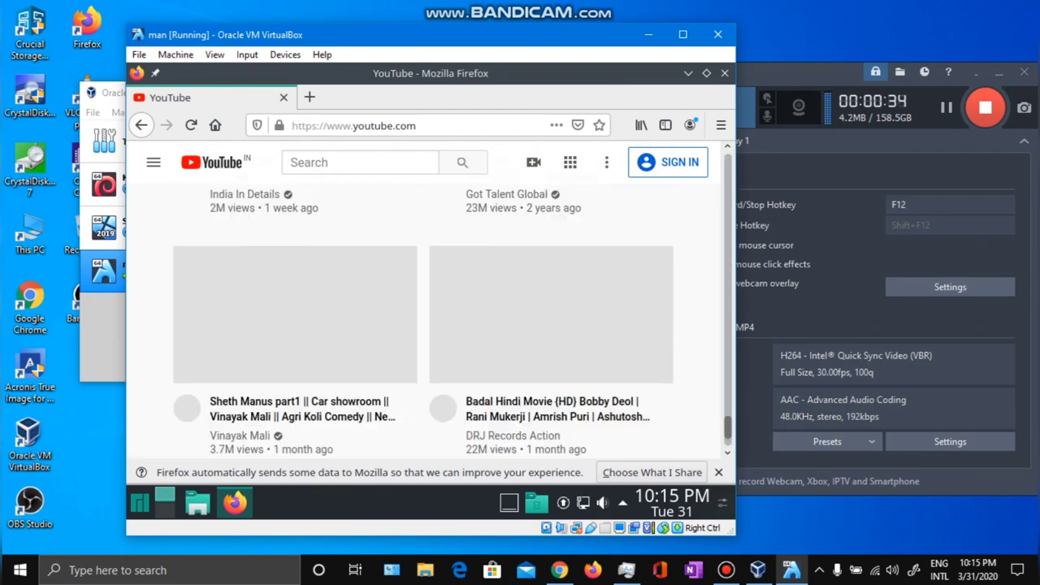
{"action": "scroll", "coordinate": [422, 317], "scroll_direction": "down", "scroll_amount": 5}
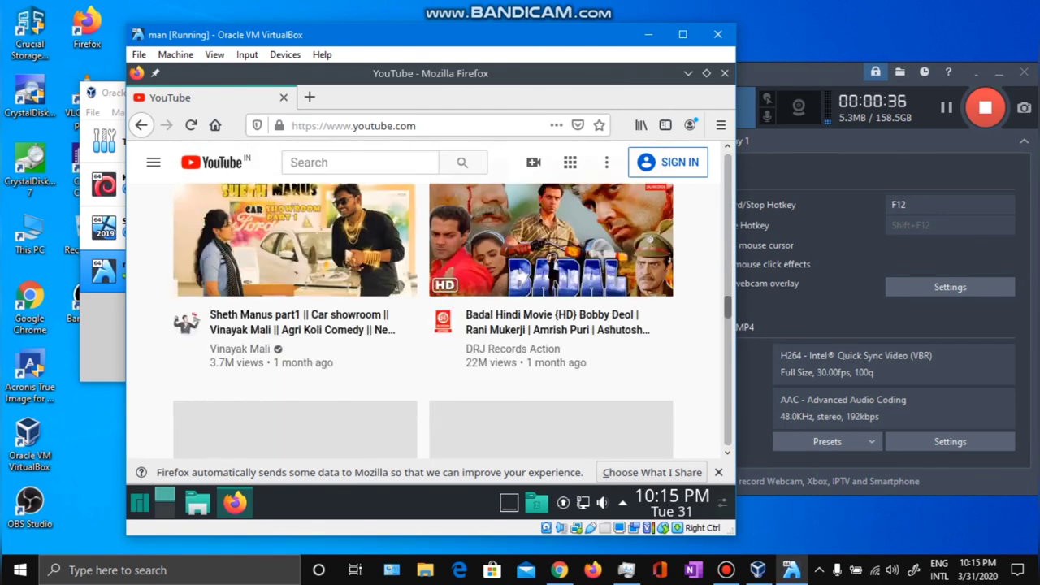
{"action": "scroll", "coordinate": [422, 317], "scroll_direction": "up", "scroll_amount": 10}
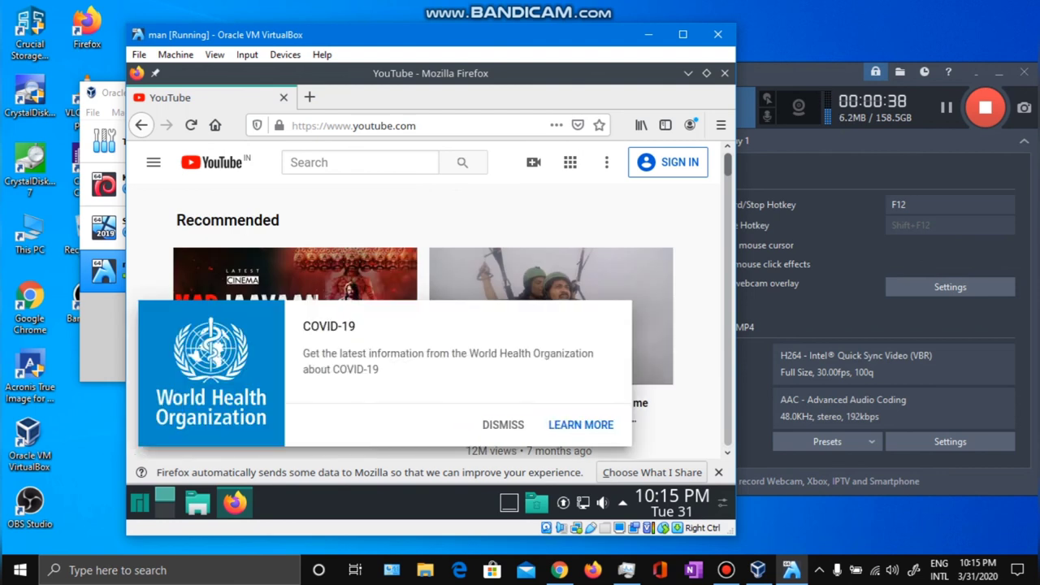
{"action": "left_click", "coordinate": [508, 425]}
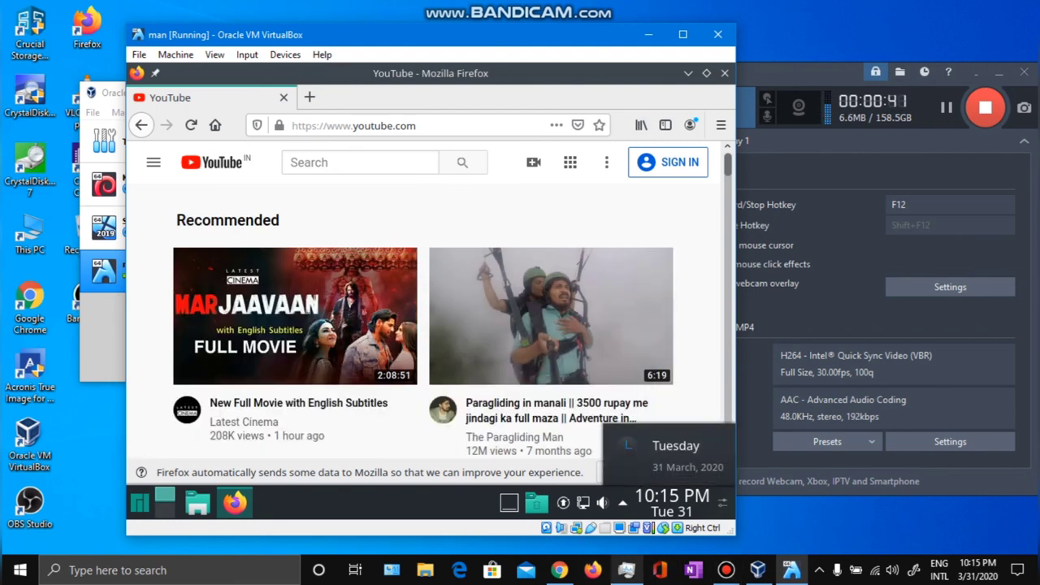
{"action": "left_click", "coordinate": [626, 570]}
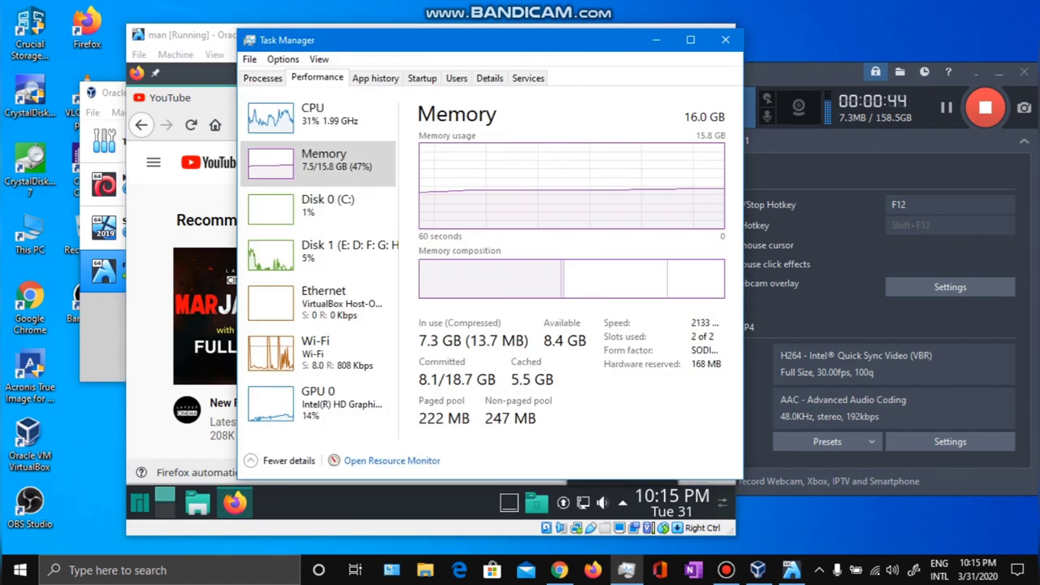
Check the host's Memory and Disk 1 (E: D: F: G: H:) usage in Task Manager Performance.
{"action": "left_click_drag", "start_coordinate": [341, 39], "coordinate": [294, 38]}
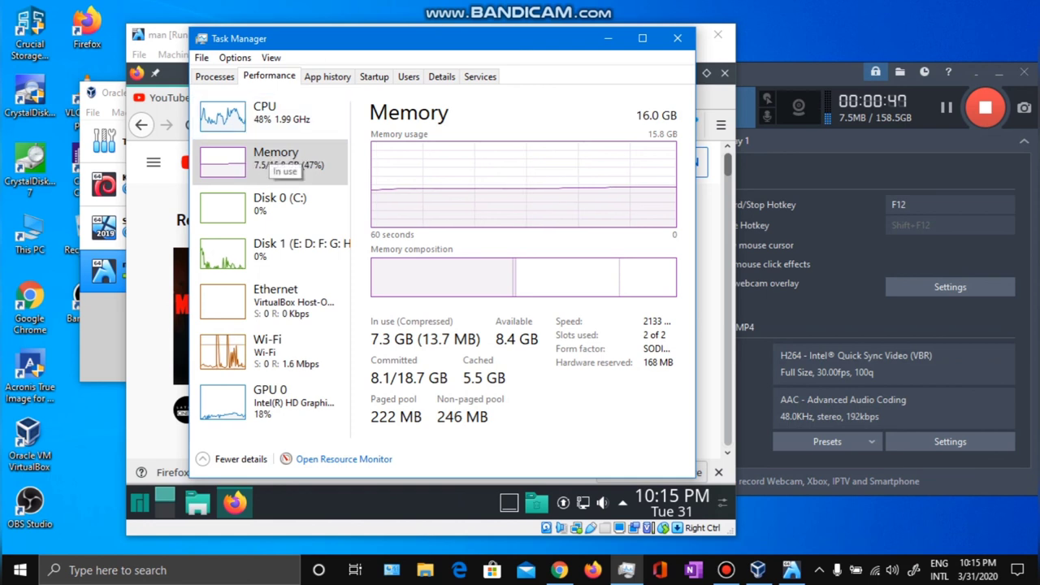
{"action": "left_click", "coordinate": [276, 159]}
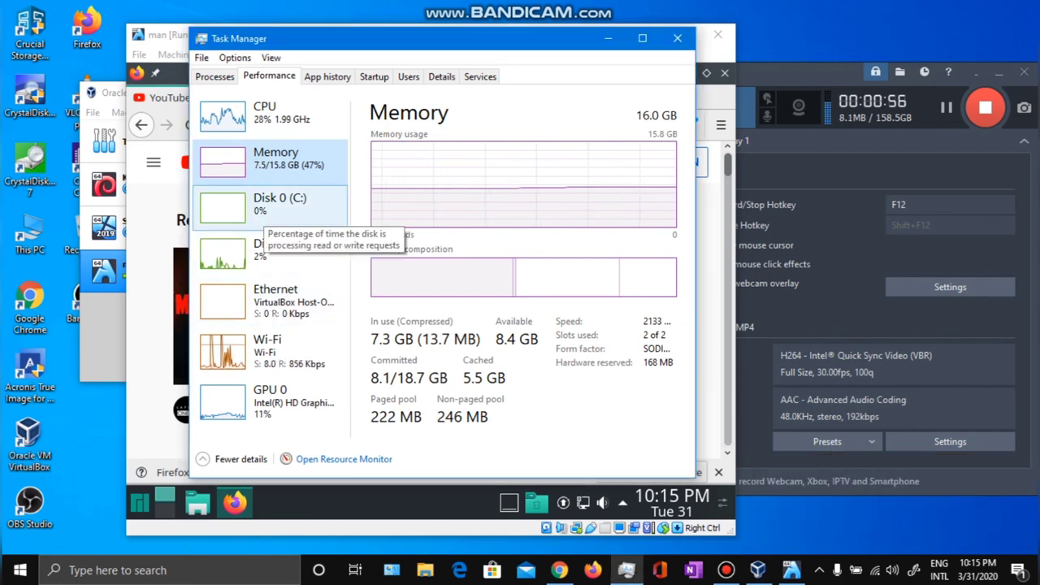
{"action": "left_click", "coordinate": [285, 248]}
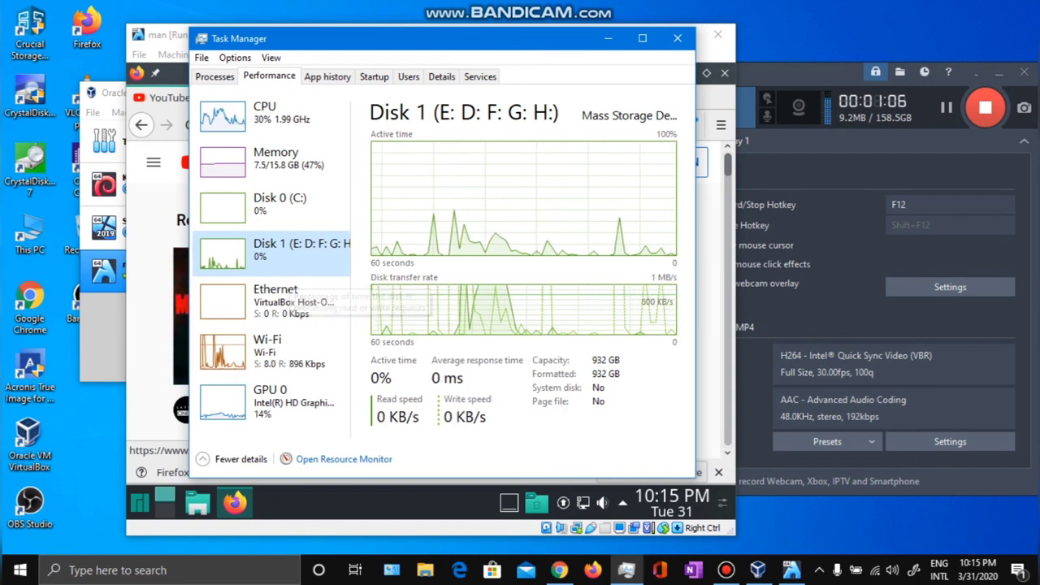
{"action": "key", "text": "alt+Tab"}
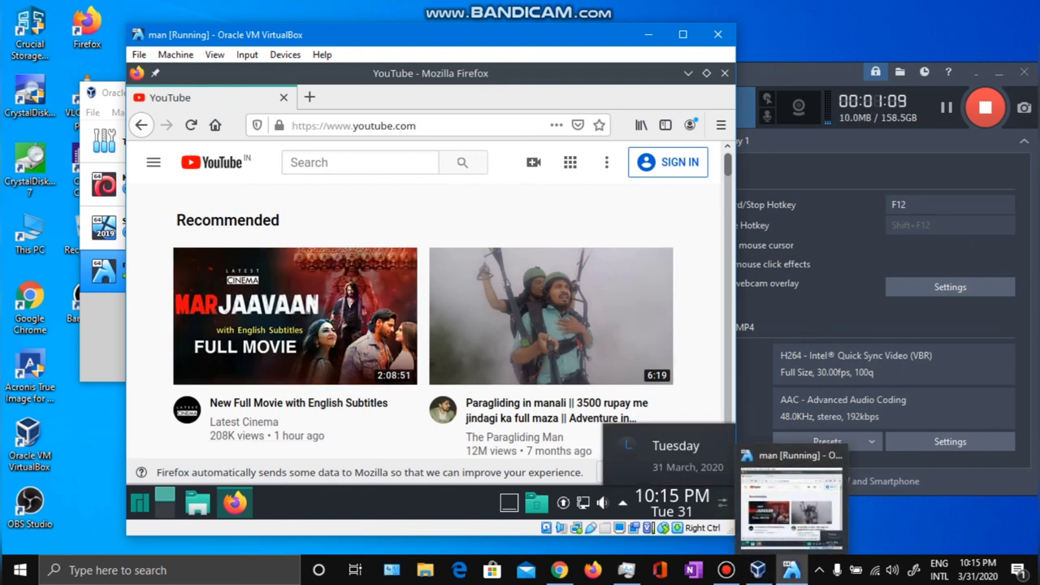
Check the host's CPU and GPU 0 (Intel HD Graphics 520) usage, then return to VirtualBox.
{"action": "left_click", "coordinate": [626, 570]}
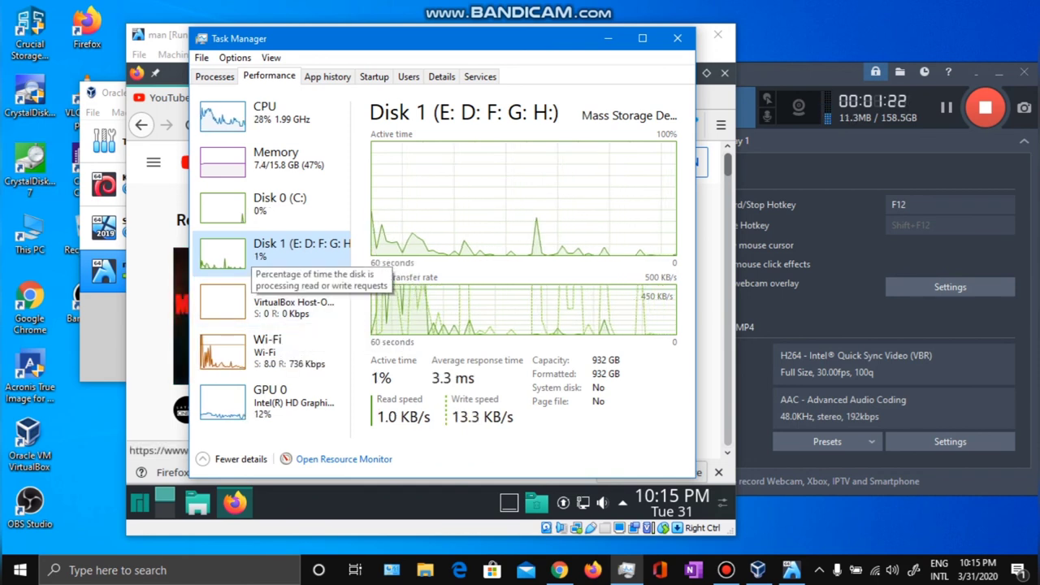
{"action": "left_click", "coordinate": [268, 113]}
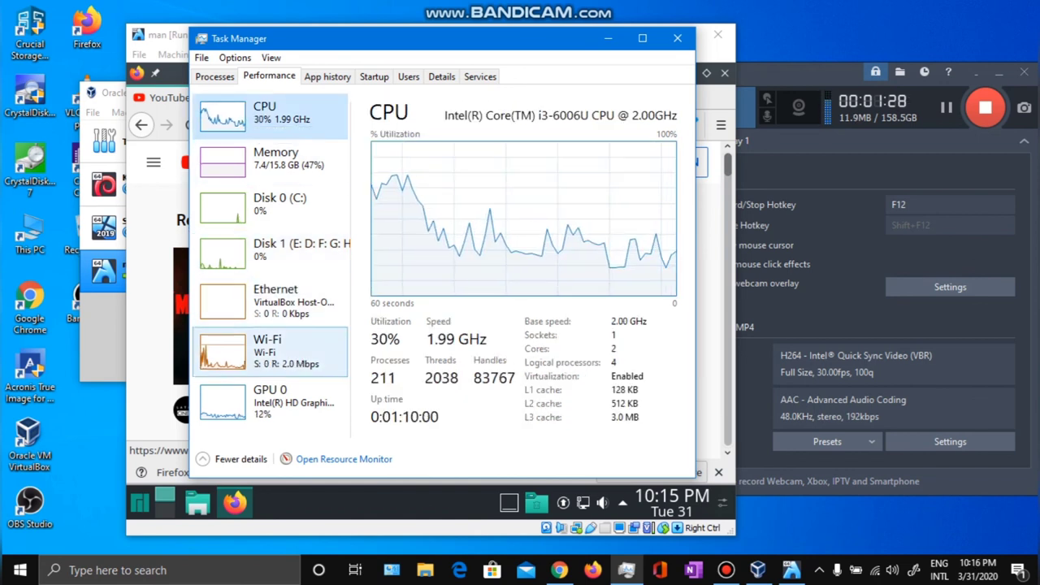
{"action": "left_click", "coordinate": [274, 402]}
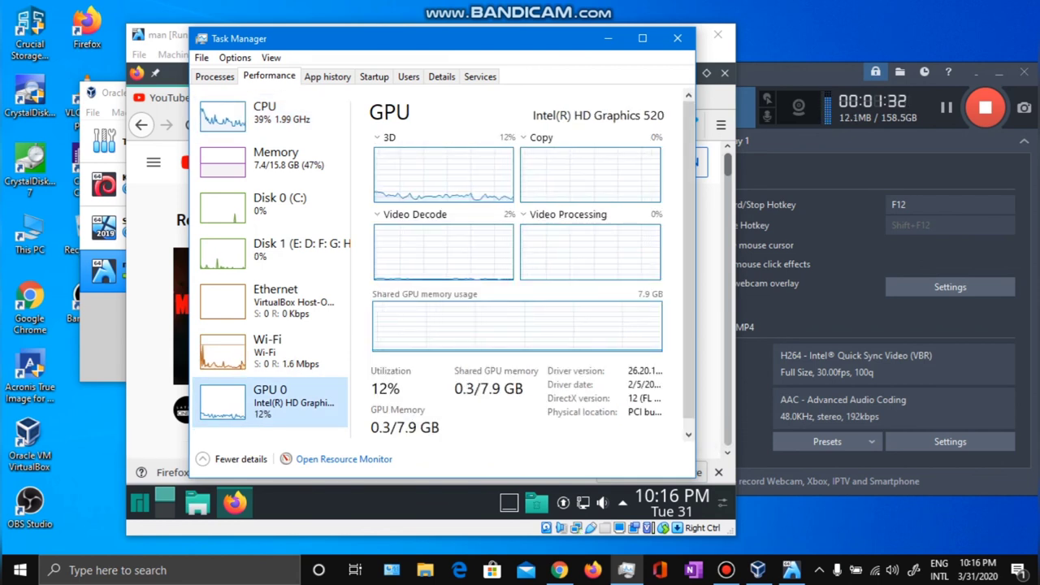
{"action": "key", "text": "alt+Tab"}
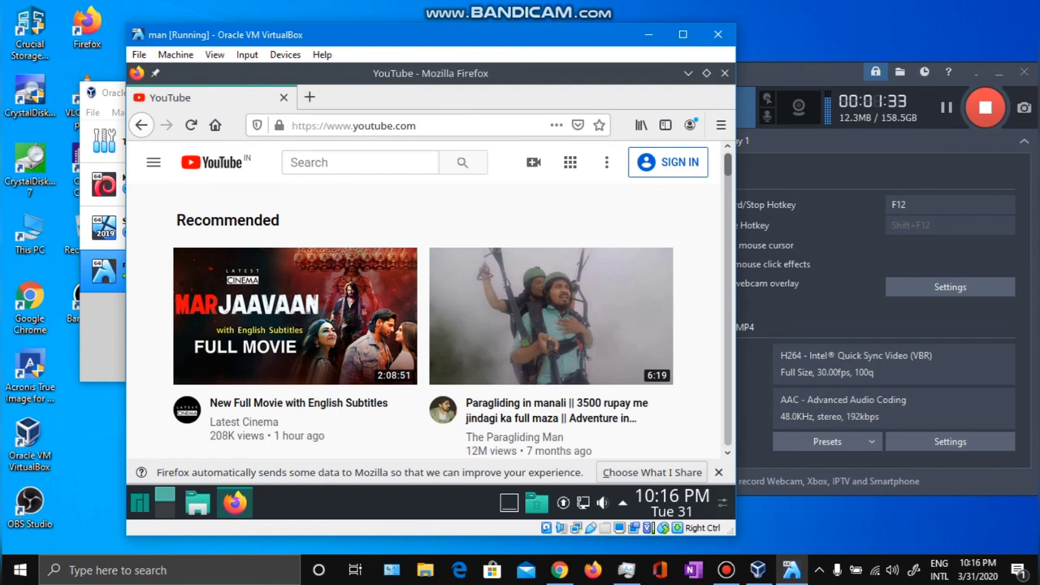
Close Firefox in the Manjaro guest and move the VM window up so the guest panel shows.
{"action": "key", "text": "alt+F4"}
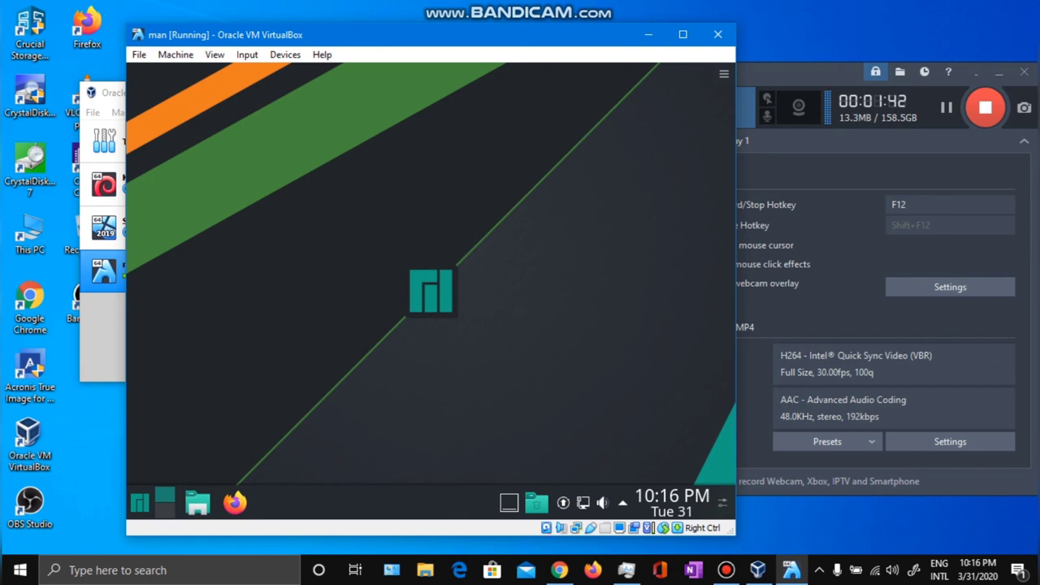
{"action": "left_click_drag", "start_coordinate": [377, 34], "coordinate": [338, 173]}
{"action": "key", "text": "alt+Tab"}
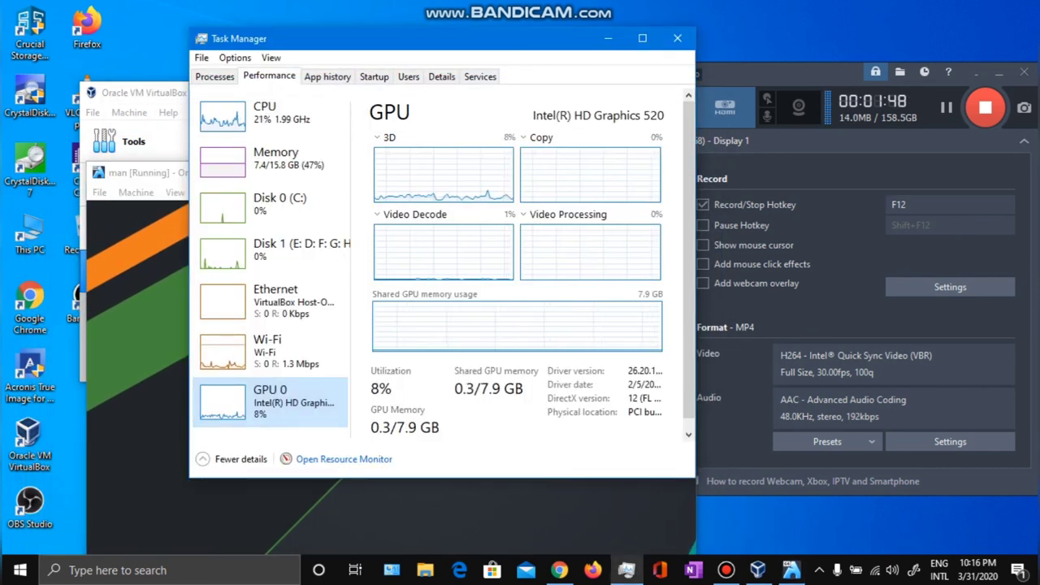
{"action": "key", "text": "alt+Tab"}
{"action": "left_click_drag", "start_coordinate": [356, 180], "coordinate": [347, 44]}
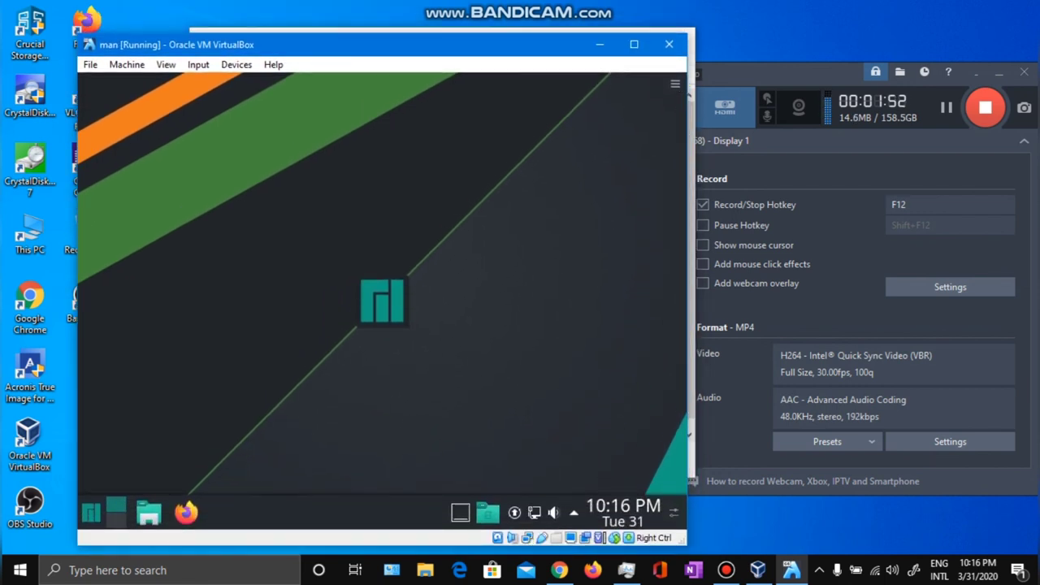